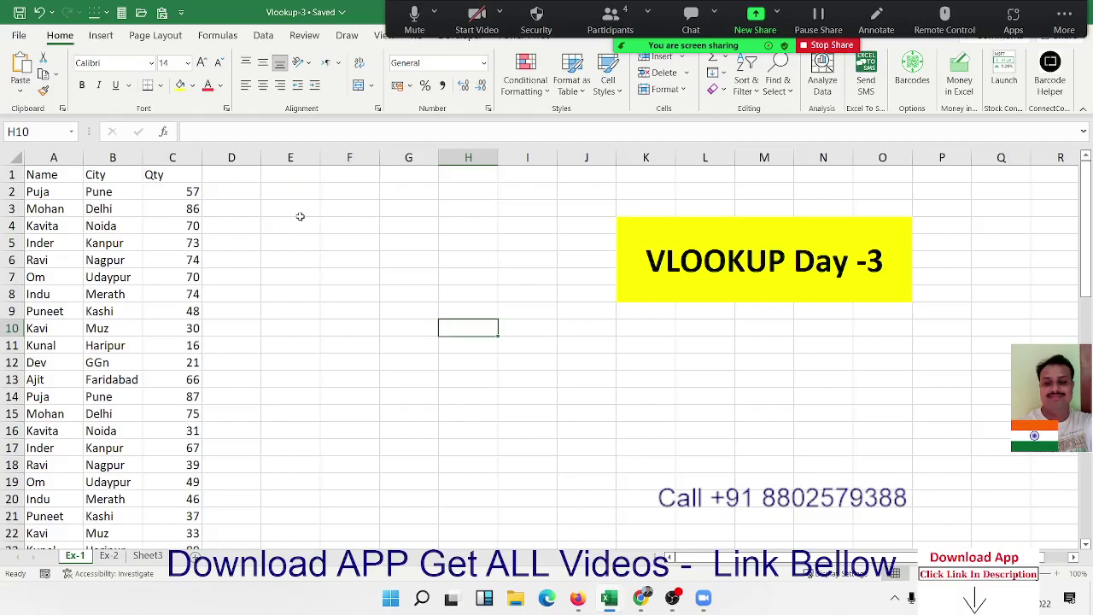
Step: Browse the name and city data on the Ex-1 and Ex-2 sheets
left_click_drag(113, 205, 114, 336)
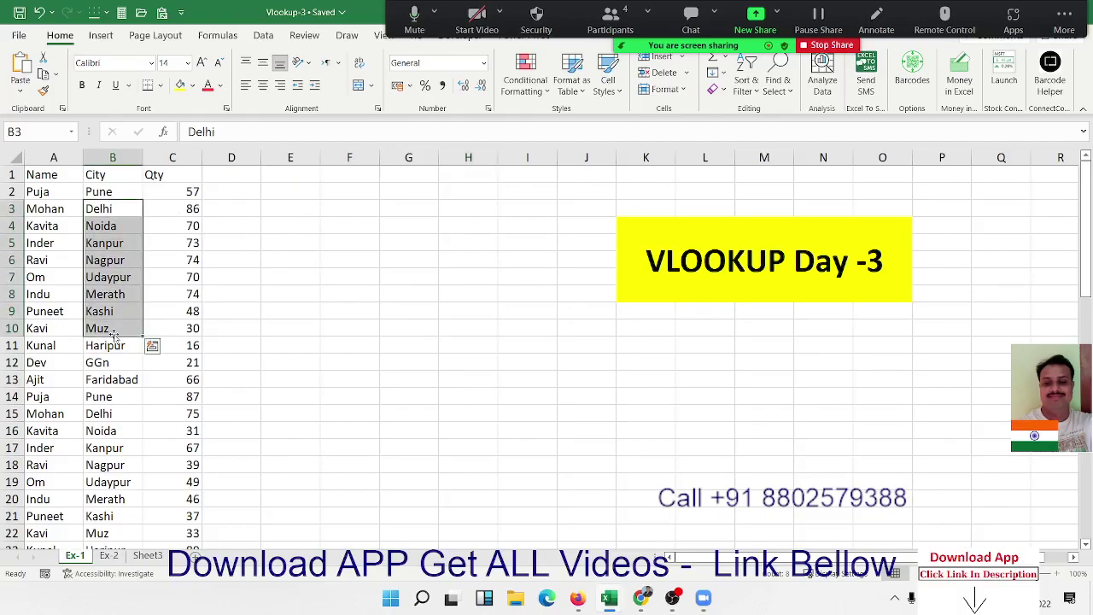
left_click(116, 382)
scroll(116, 382, "down", 5)
scroll(116, 382, "up", 5)
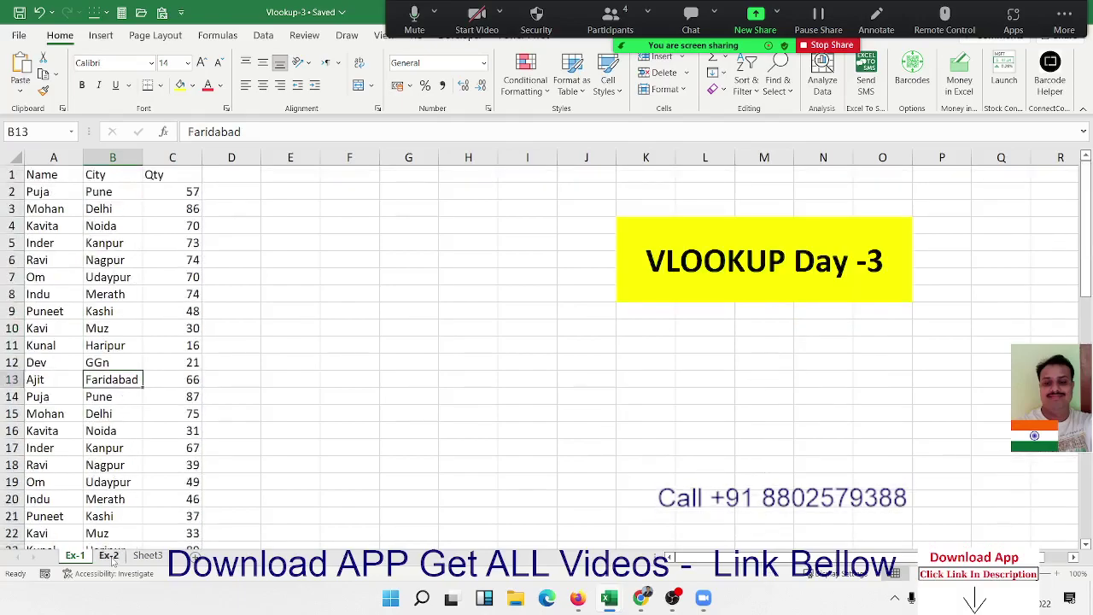
left_click(109, 556)
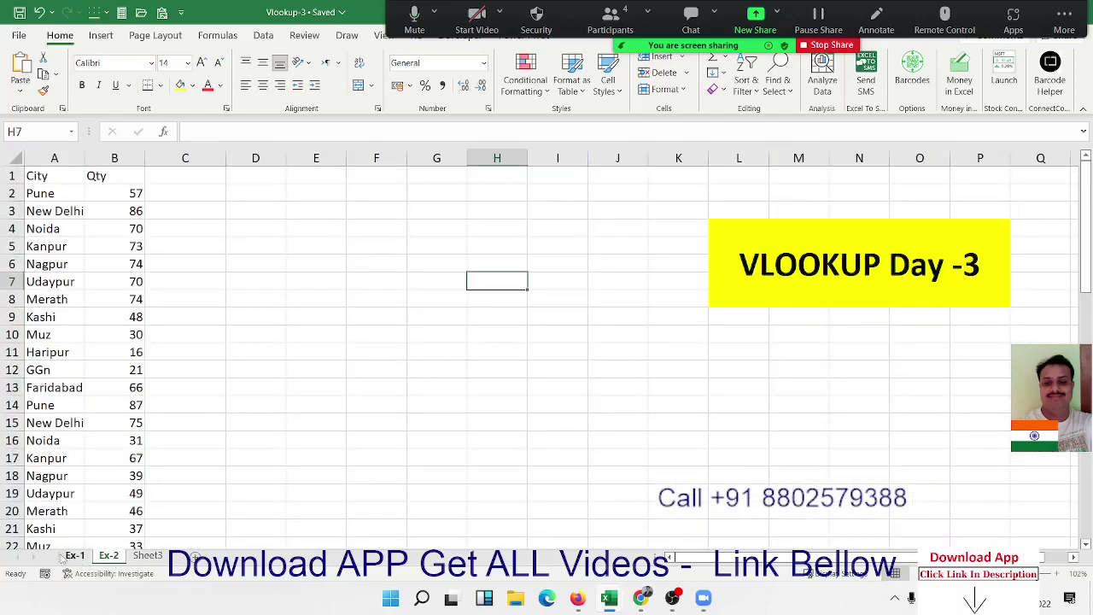
left_click(75, 555)
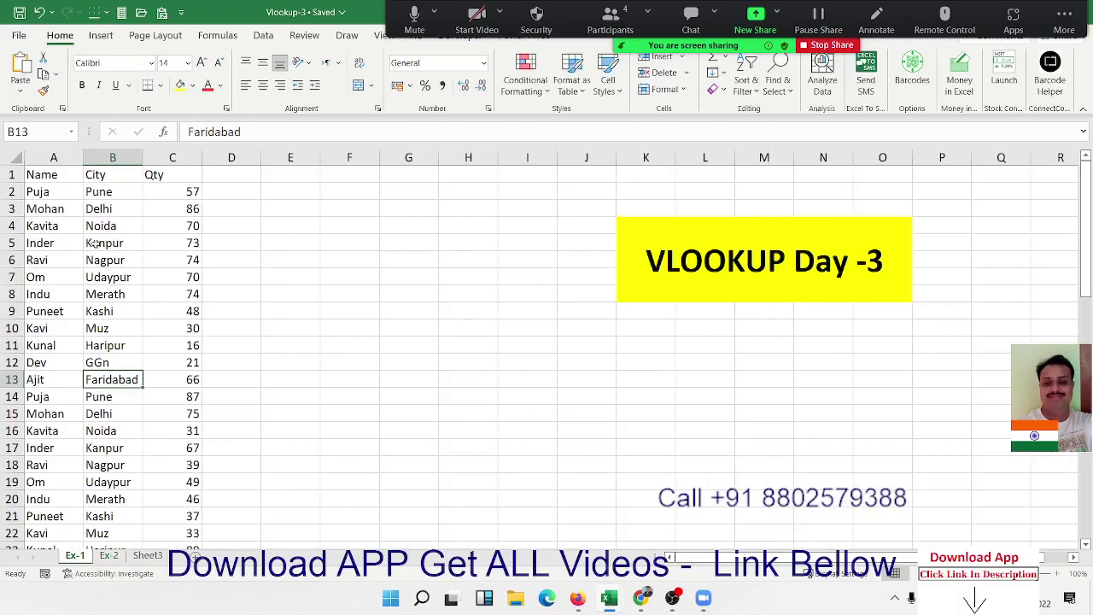
left_click(72, 204)
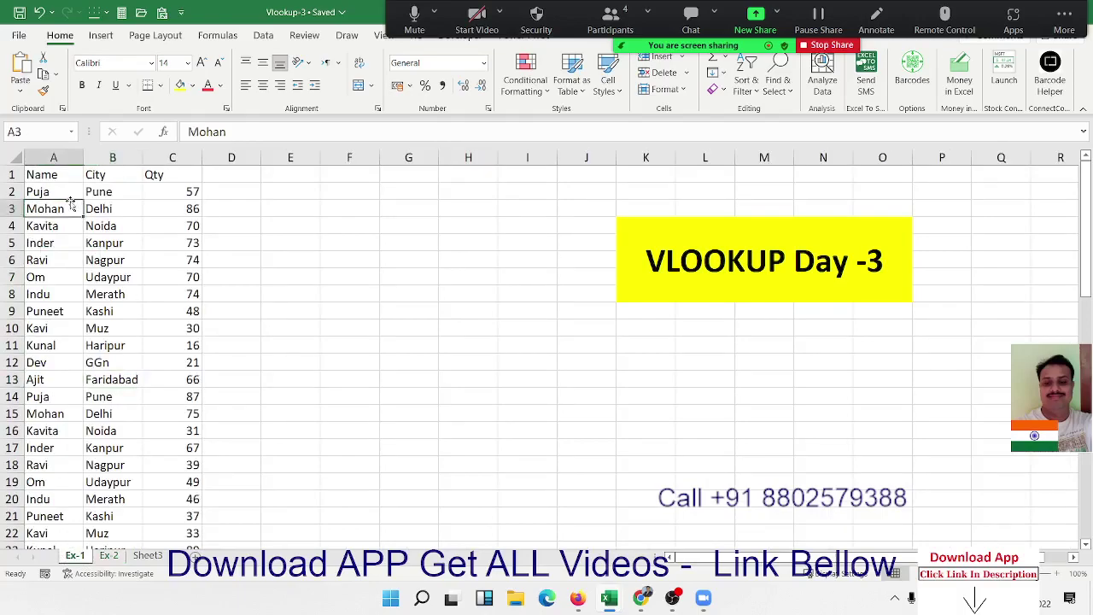
left_click(314, 195)
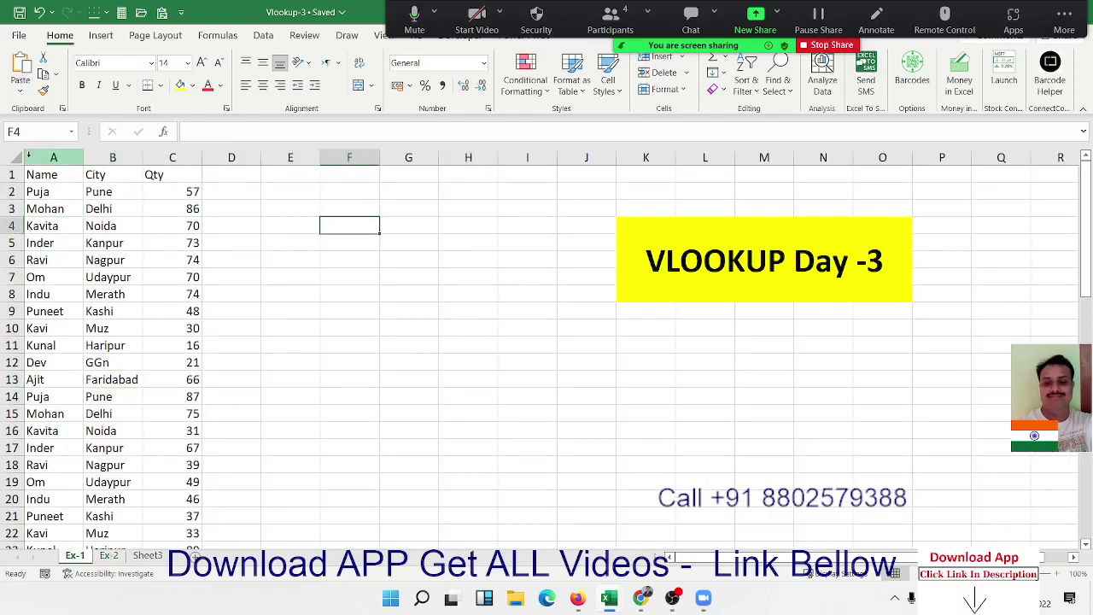
Step: Copy the Name, City, Qty headers from A1:C1 to F7:H7
left_click_drag(39, 174, 175, 174)
key("ctrl+c")
left_click(322, 277)
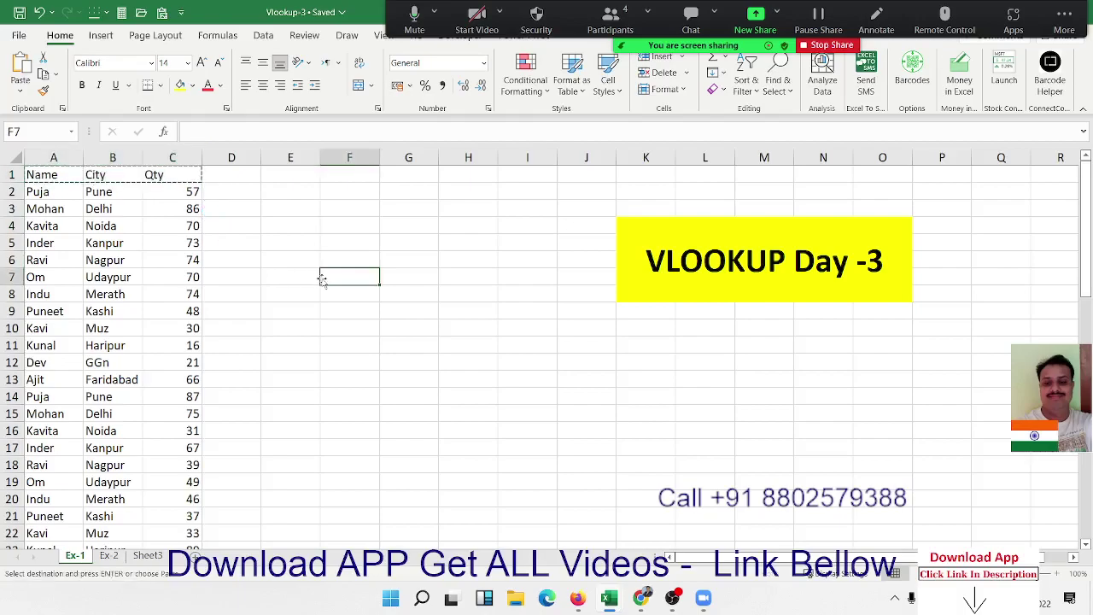
key("ctrl+v")
key("Escape")
Step: Enter Dev in F8 and GGN in G8 under the new headers
left_click(461, 295)
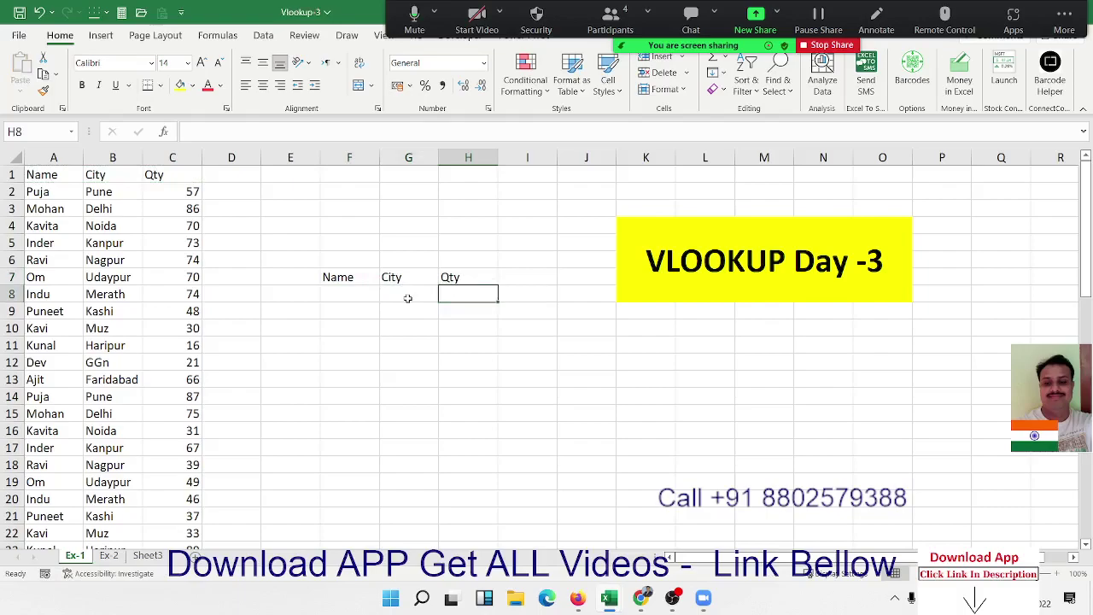
left_click(386, 295)
left_click(368, 293)
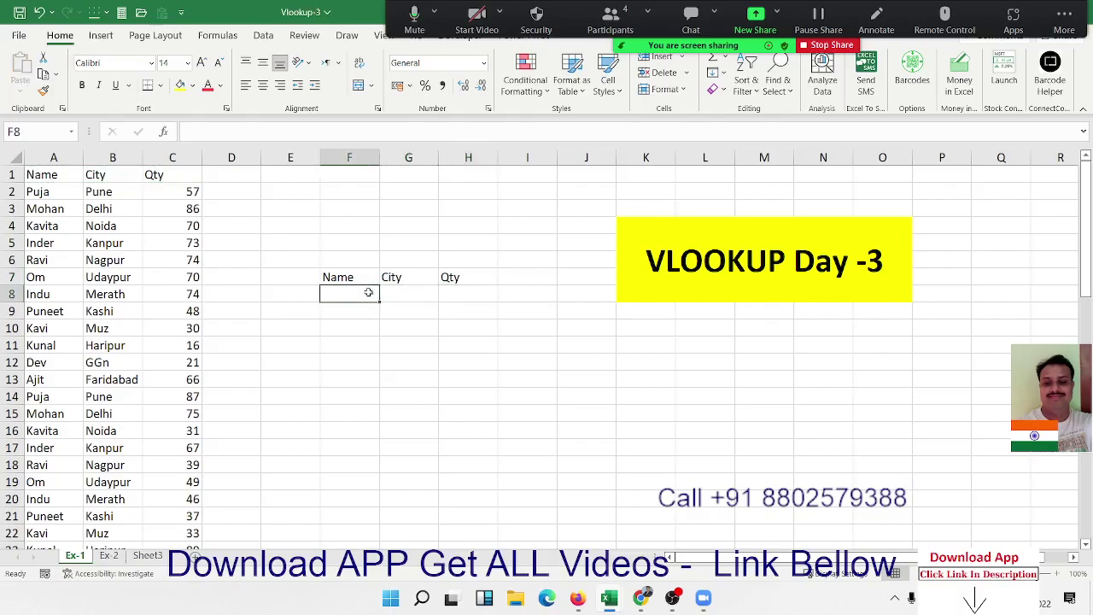
type("Dev")
key("Tab")
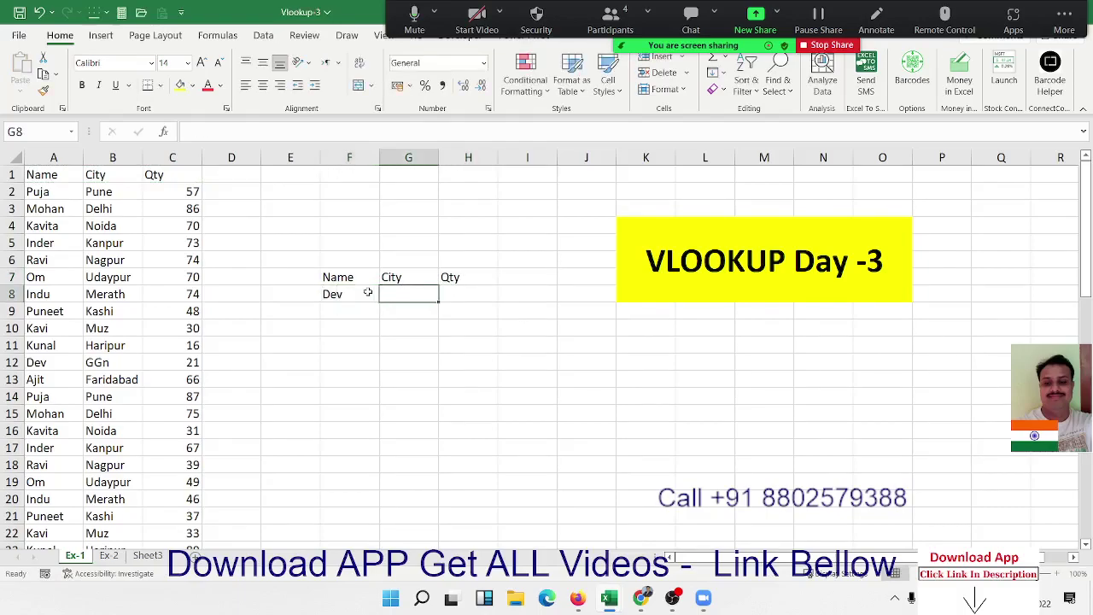
type("GG")
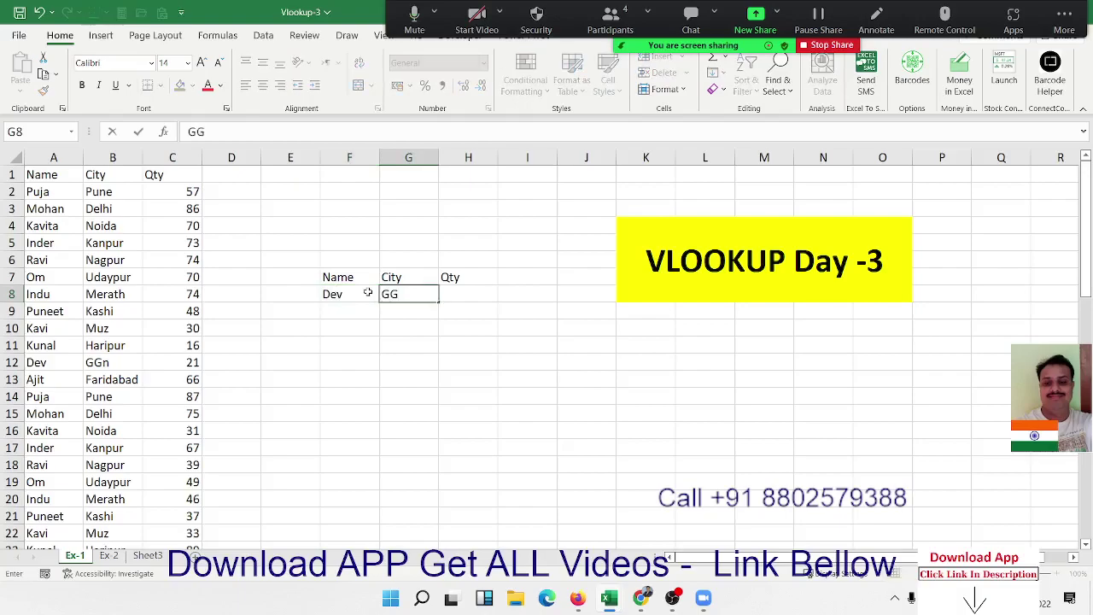
type("N")
key("Tab")
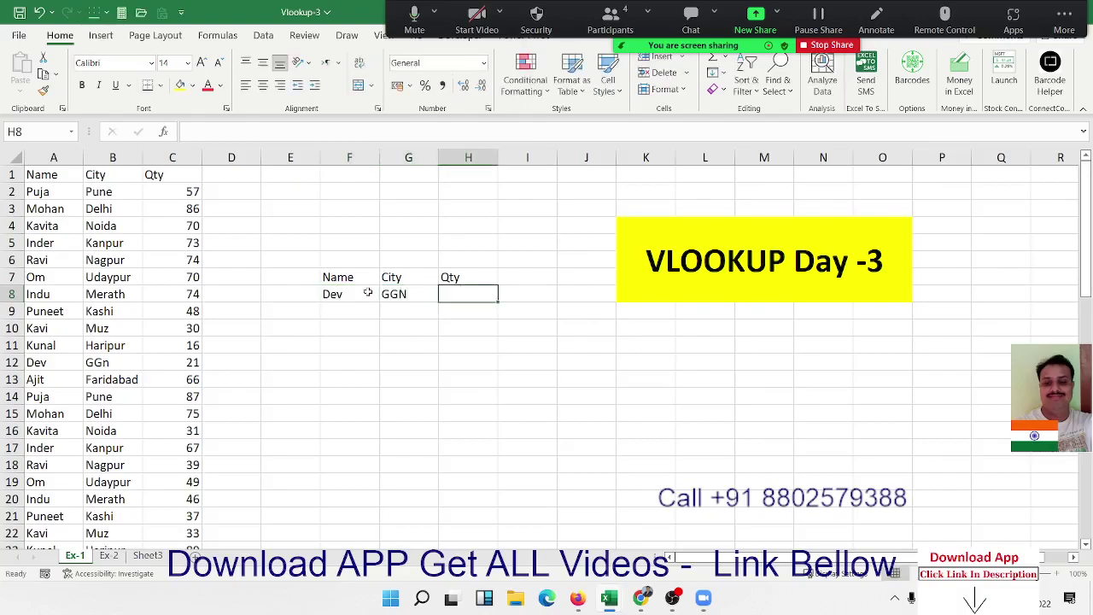
Step: Enter =VLOOKUP(F8,A:C,3,0) in H8 and check it returns Dev's Qty of 21
type("=vl")
key("Tab")
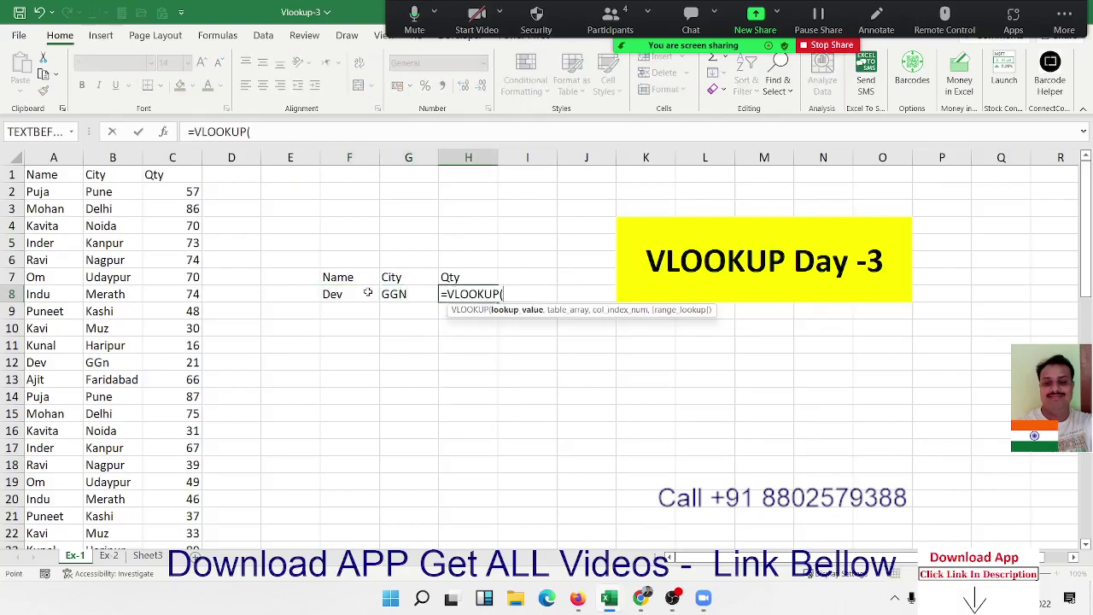
left_click(368, 292)
type(",")
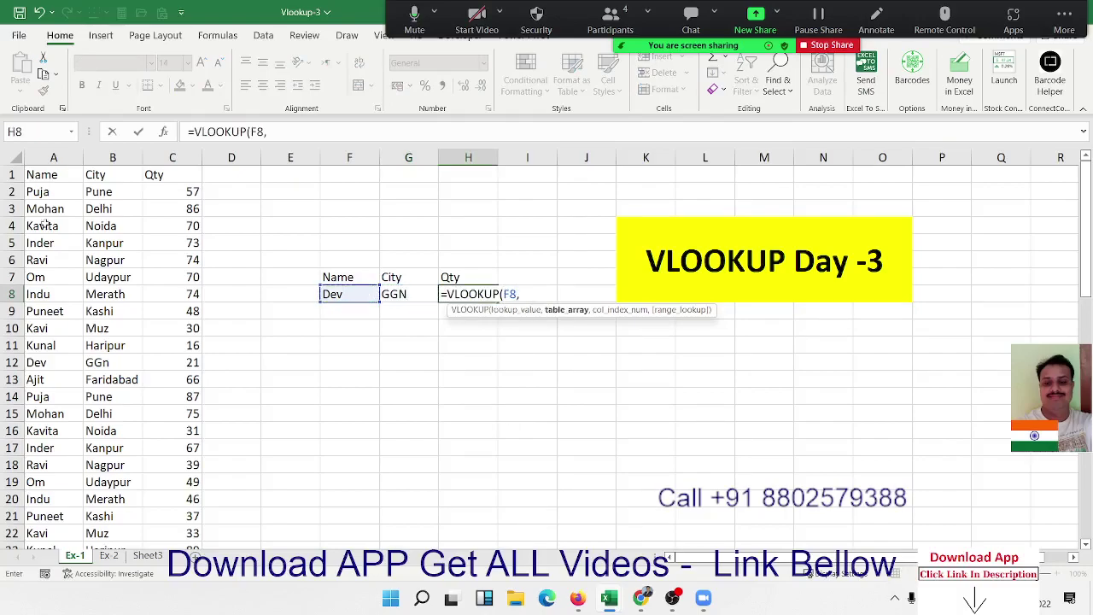
left_click_drag(28, 155, 168, 152)
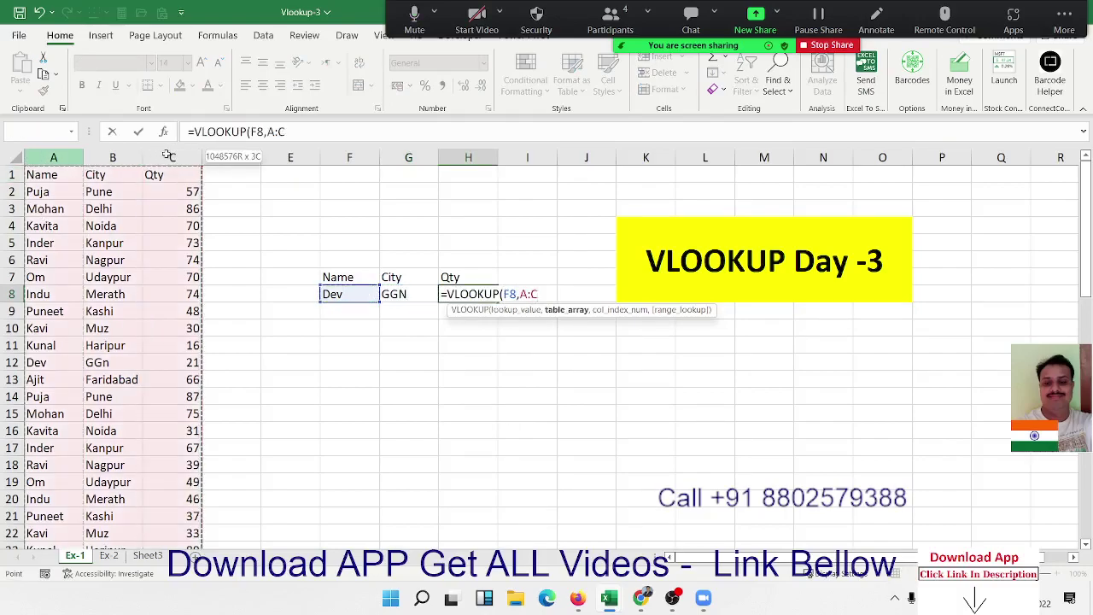
type(",3,")
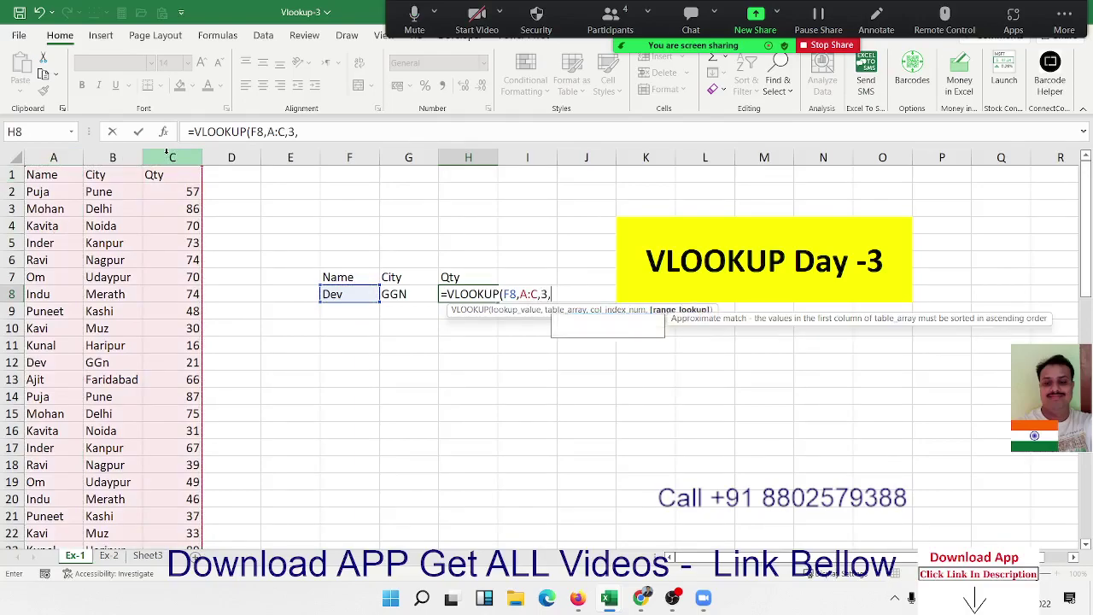
type("0")
key("Return")
key("Up")
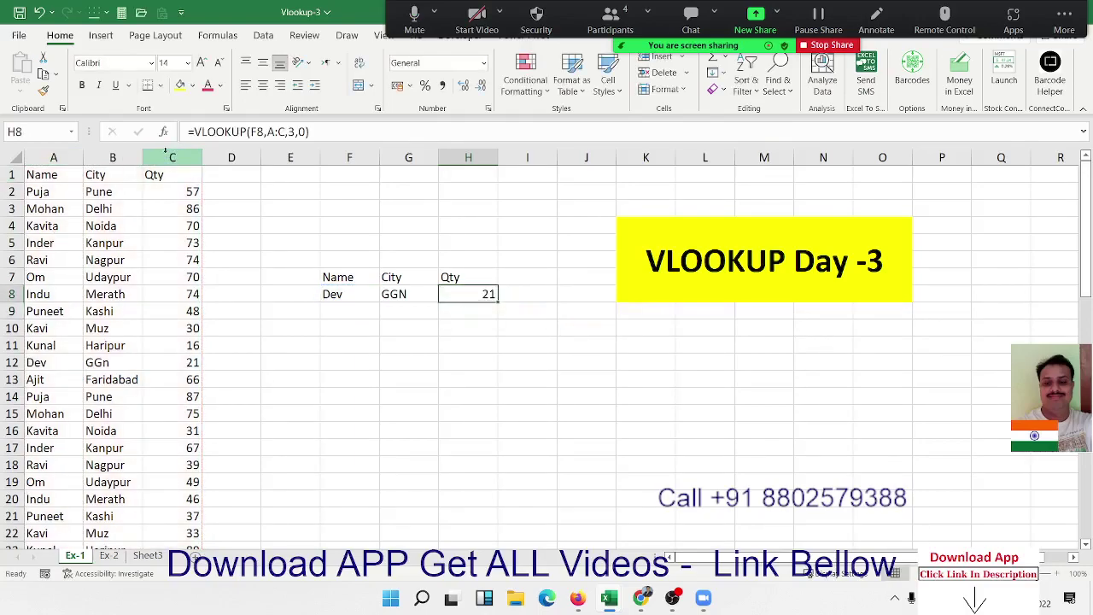
left_click(180, 362)
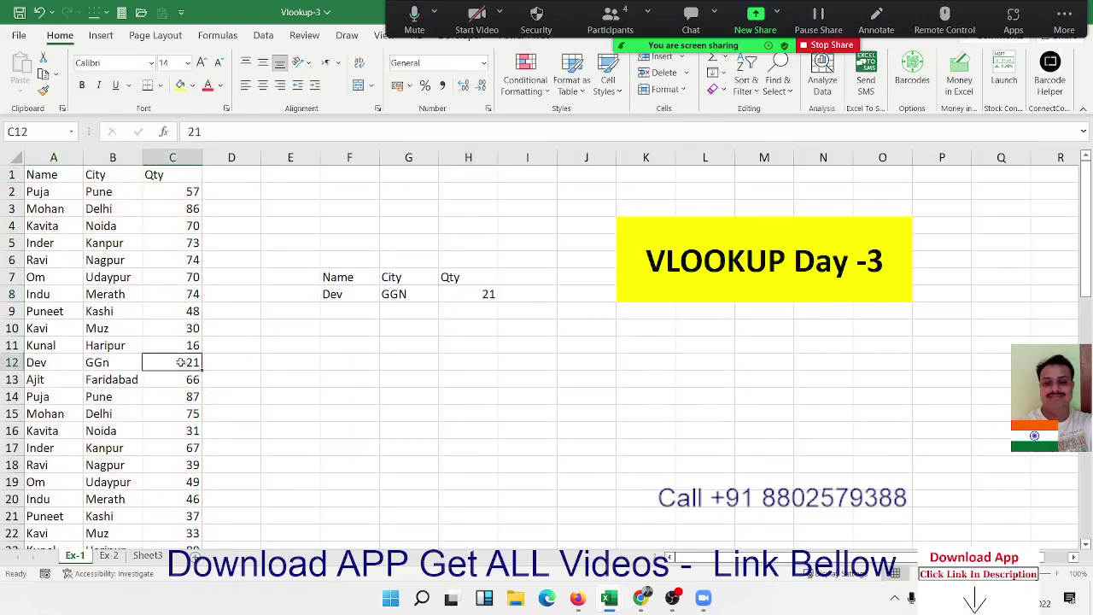
Step: Overwrite row 6 with the name DEv and city Muz
left_click(49, 362)
left_click(51, 262)
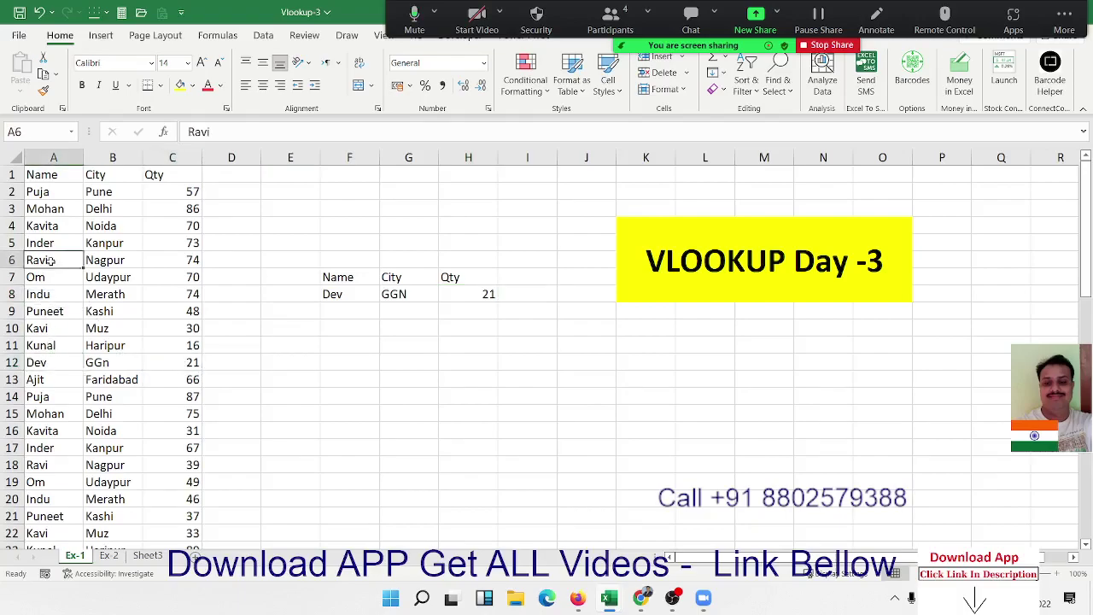
type("DEv")
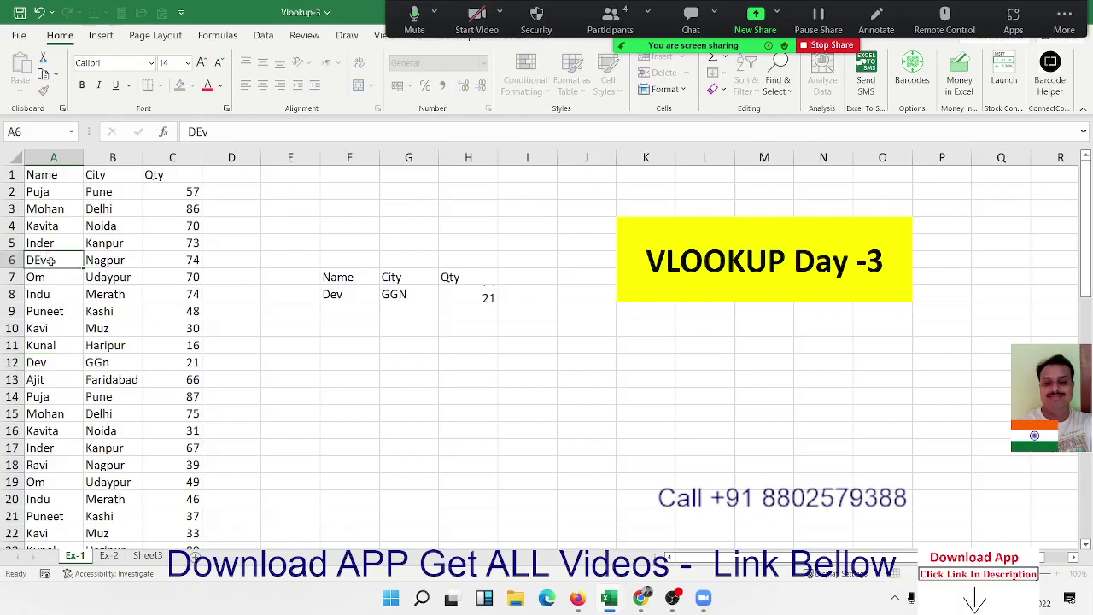
key("Tab")
type("Muz")
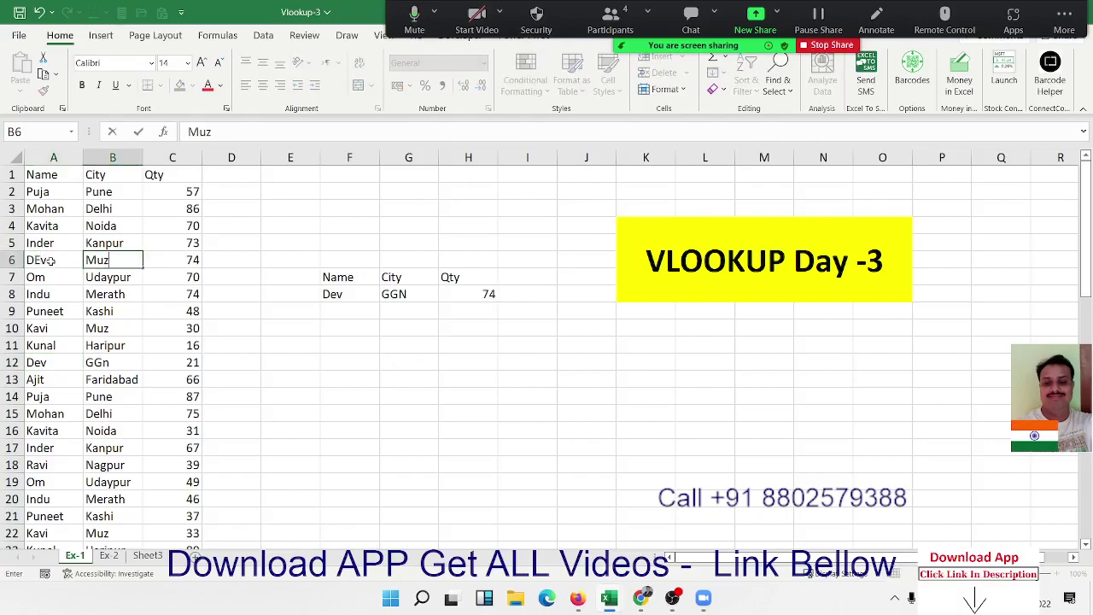
key("Return")
Step: Compare H8's lookup result, now 74, against Dev's record in row 12
left_click(465, 296)
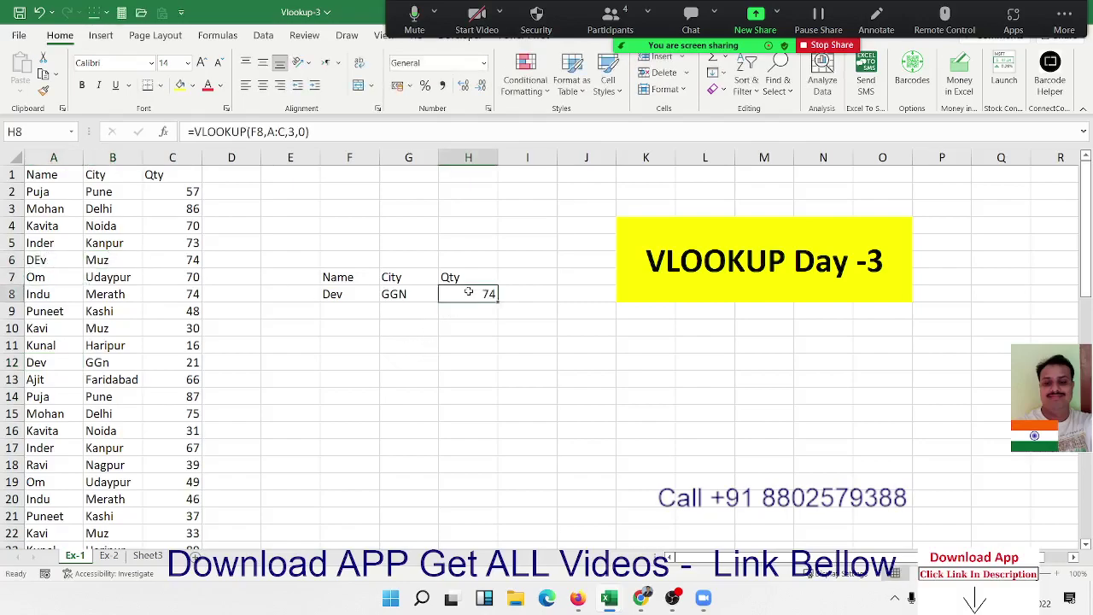
left_click(34, 359)
left_click_drag(104, 361, 182, 362)
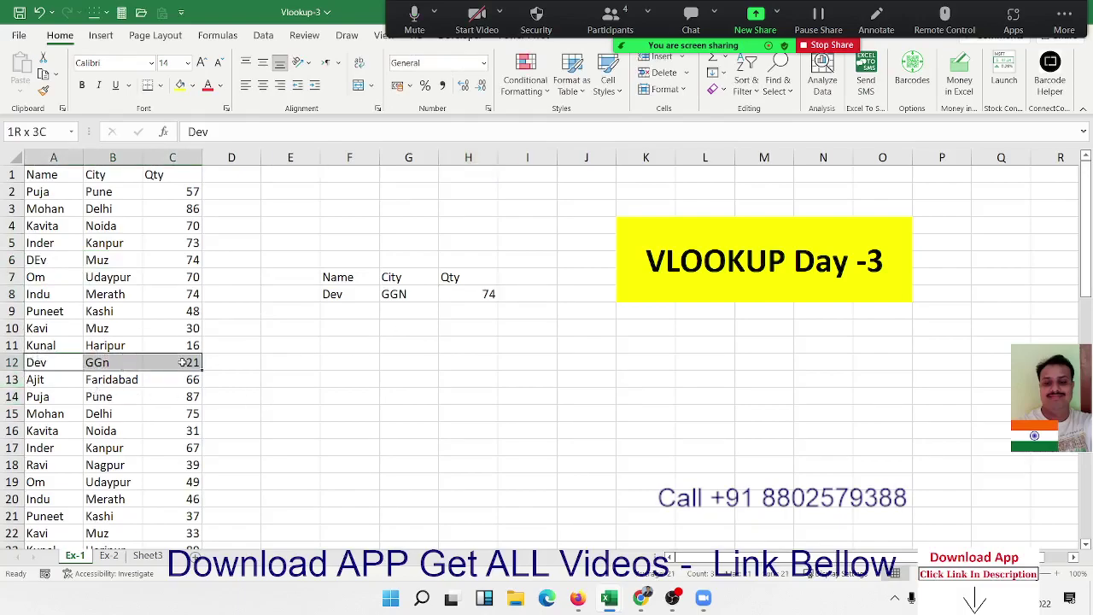
left_click(332, 294)
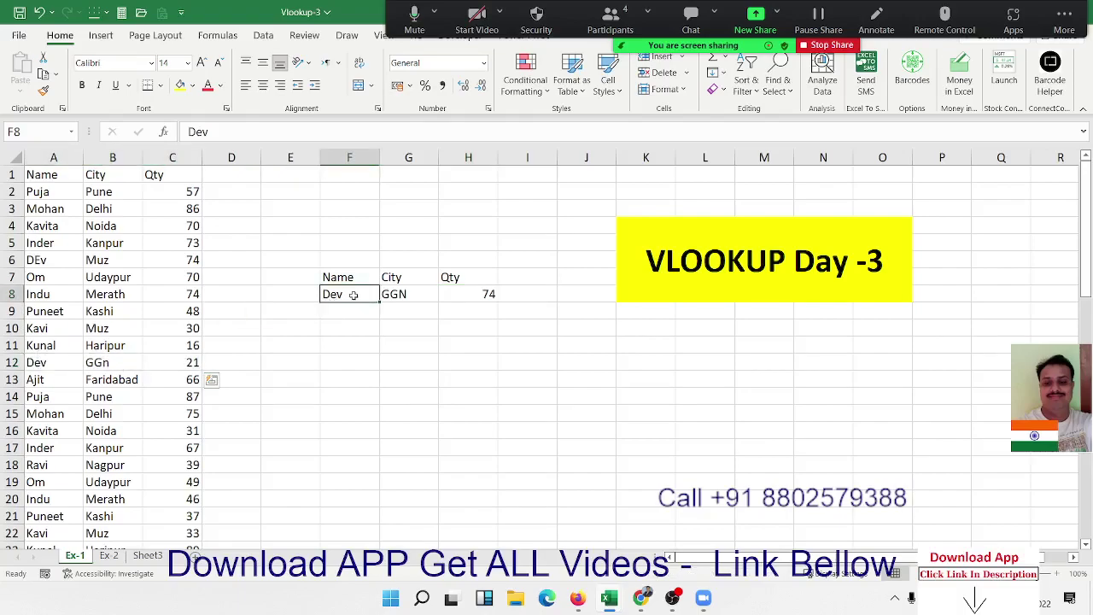
left_click_drag(352, 295, 455, 293)
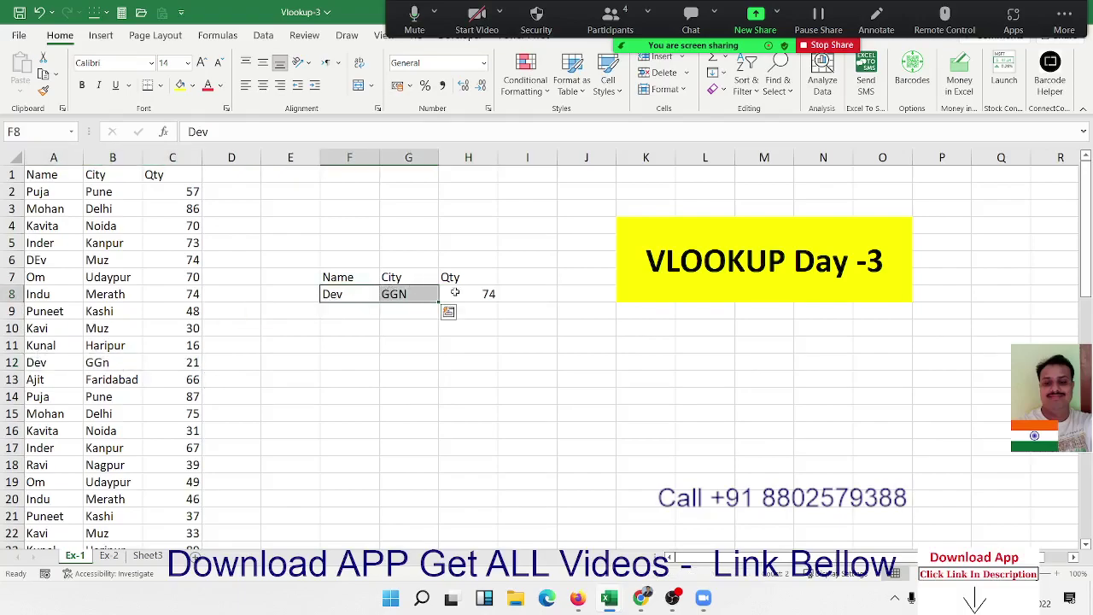
left_click(455, 293)
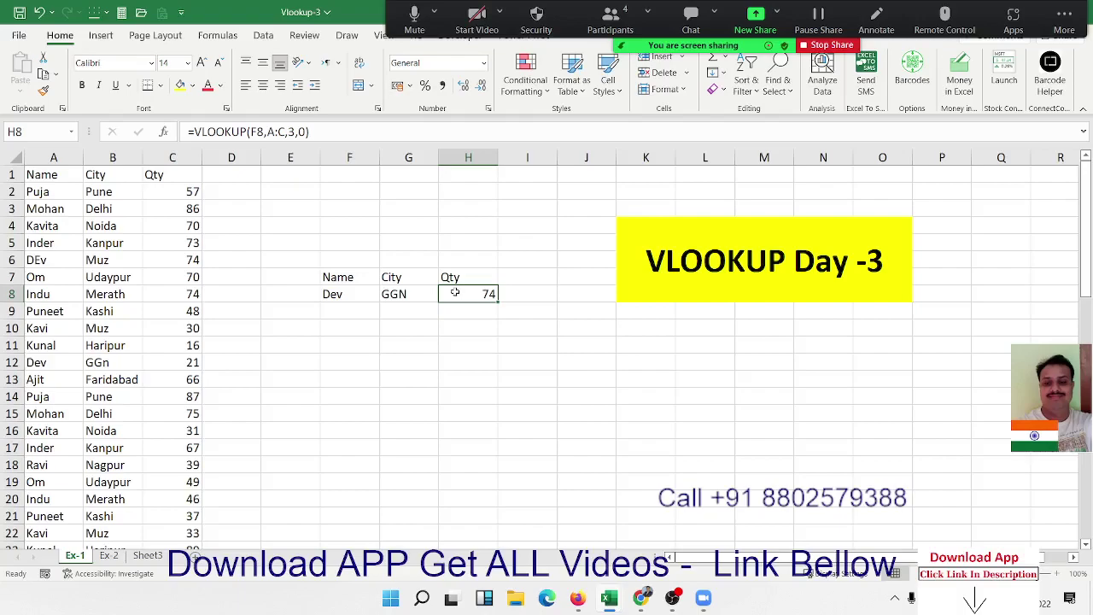
Step: Insert a blank column A and head it ID
key("Left")
key("Left")
key("Left")
key("Left")
key("Left")
key("Left")
key("Left")
key("ctrl+space")
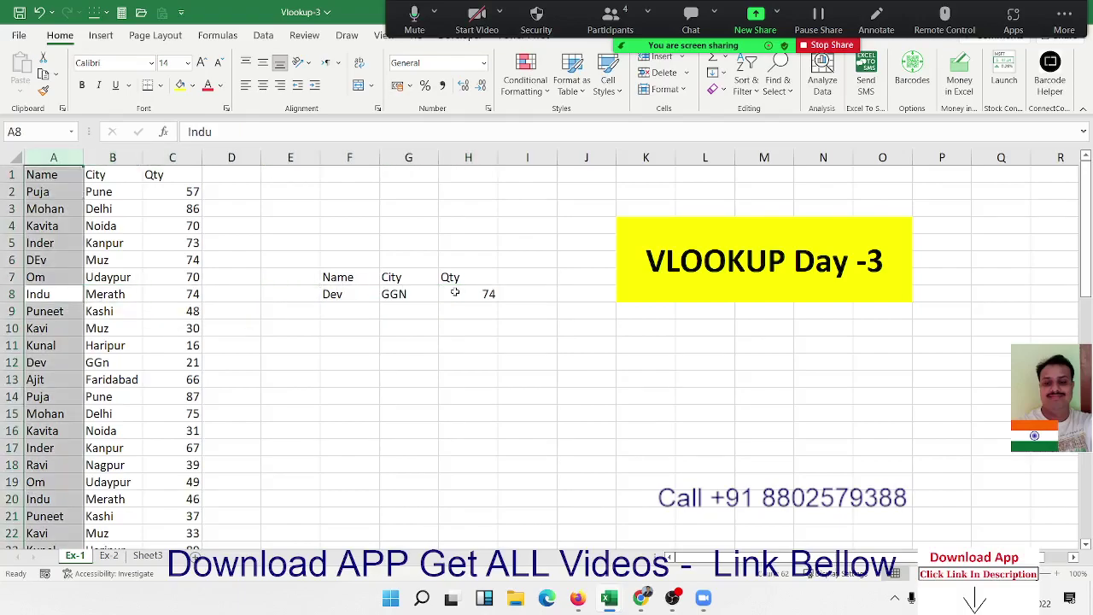
key("ctrl+shift+equal")
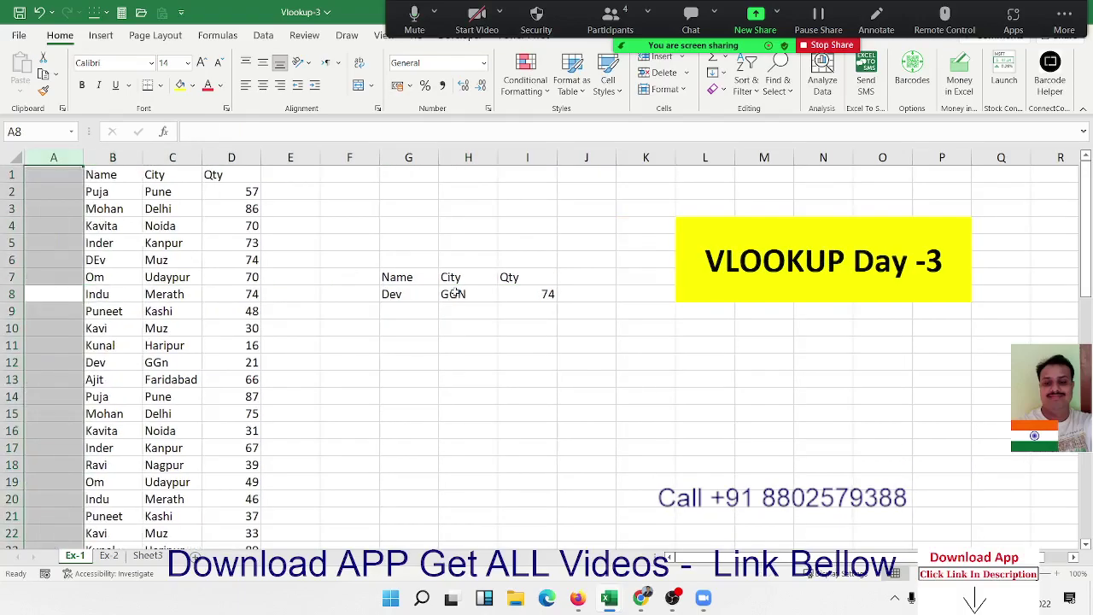
key("Up")
key("Up")
key("Up")
key("Up")
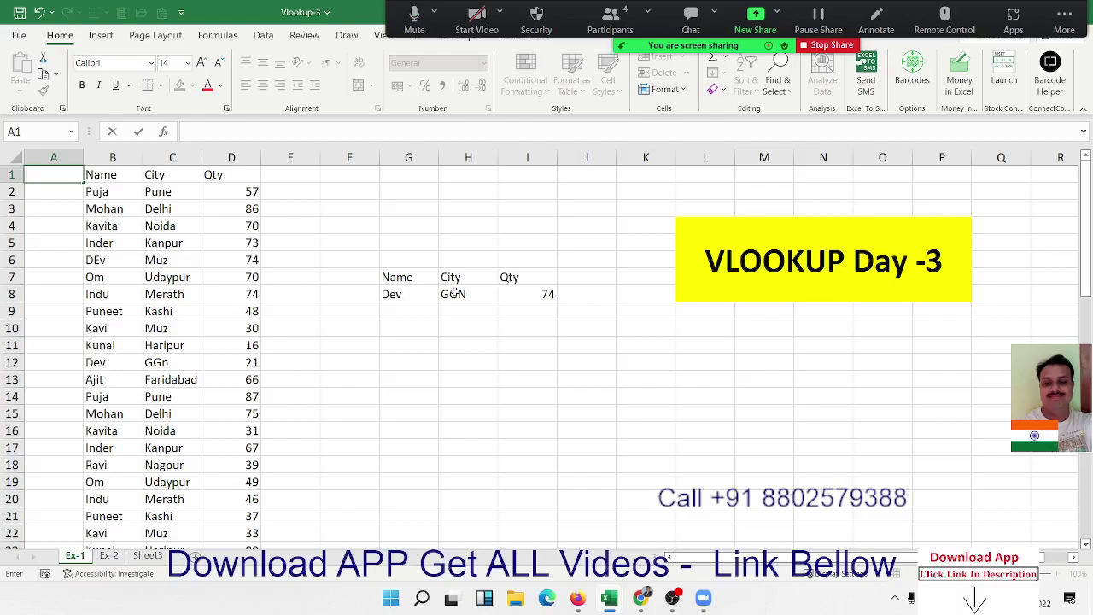
type("ID")
key("Return")
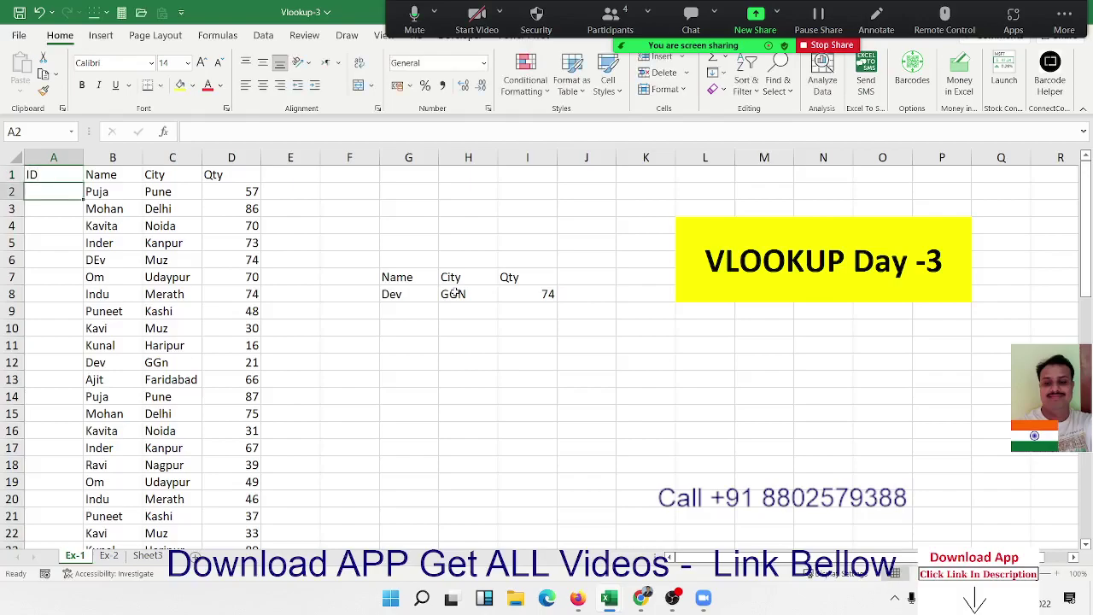
Step: Enter =B2&"-"&C2 in A2 and fill it down the whole ID column
type("=")
key("Right")
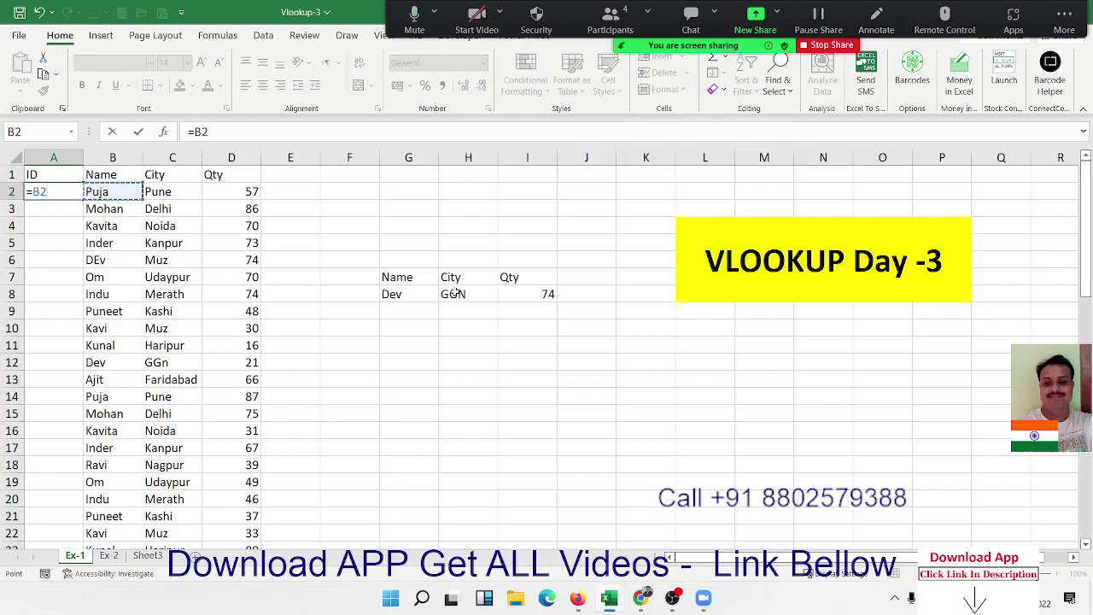
type("&\"-\"")
type("&")
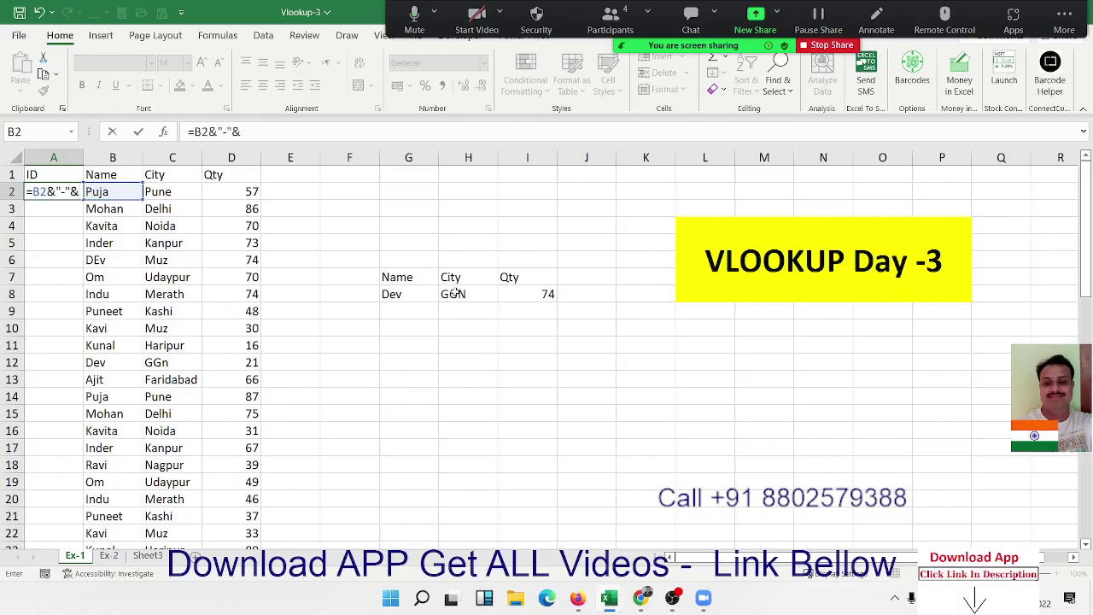
key("Right")
key("Right")
key("Return")
key("Up")
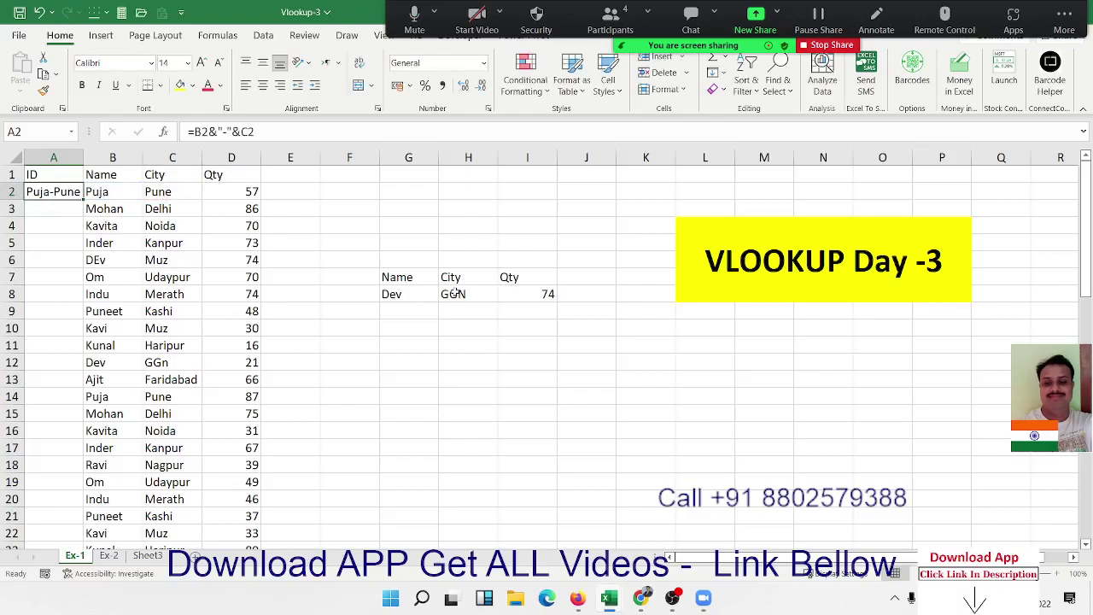
double_click(82, 199)
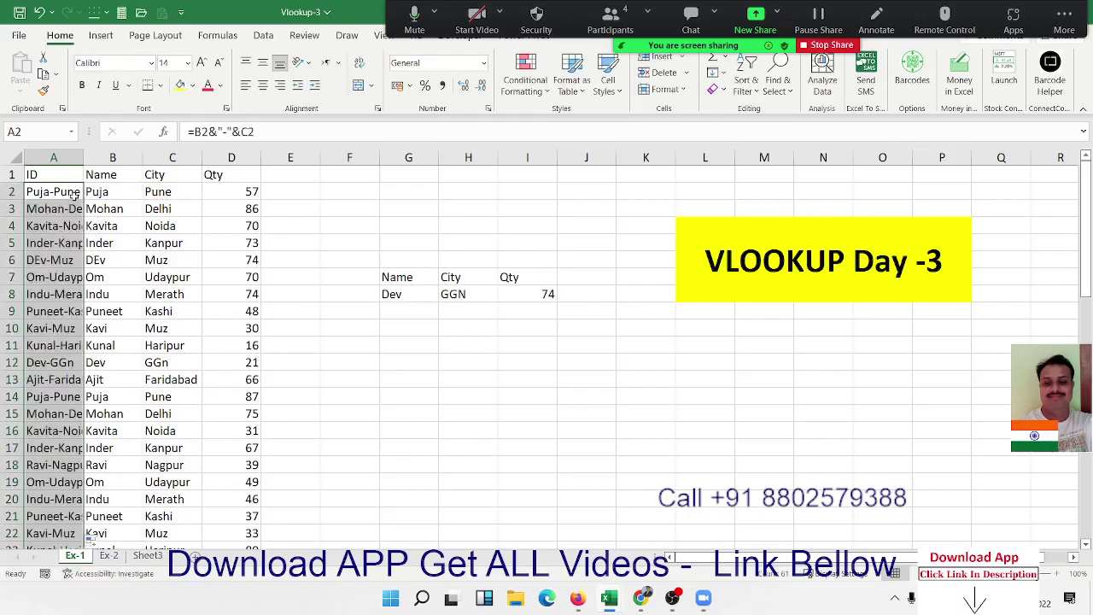
Step: Rewrite I8 as =VLOOKUP(G8&"-"&H8,A:D,4,0) to look up by the Name-City key
left_click(557, 297)
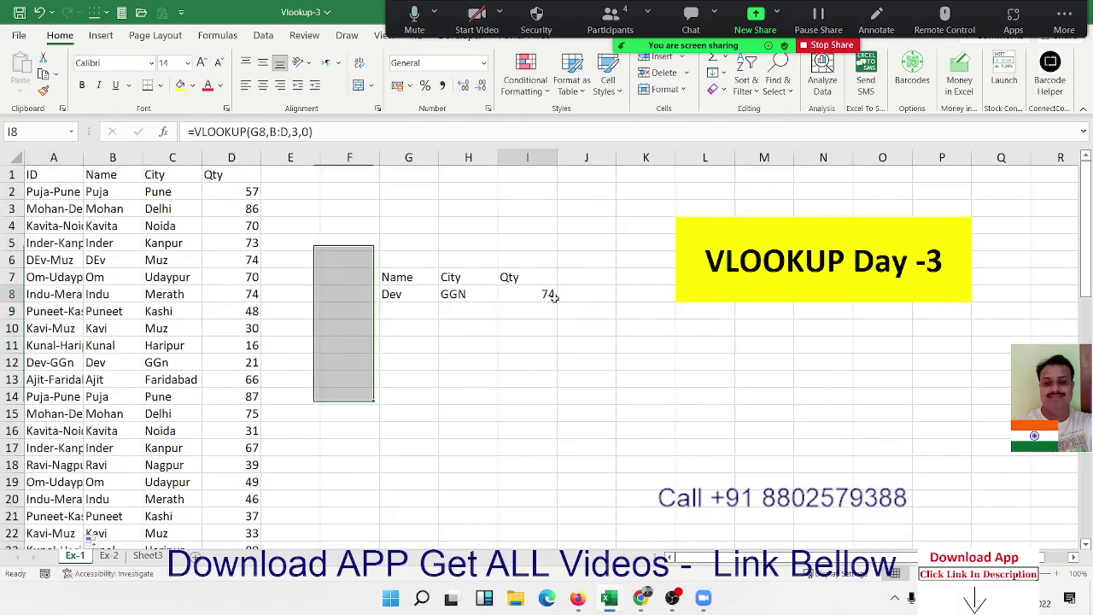
double_click(557, 298)
type("=v")
key("Tab")
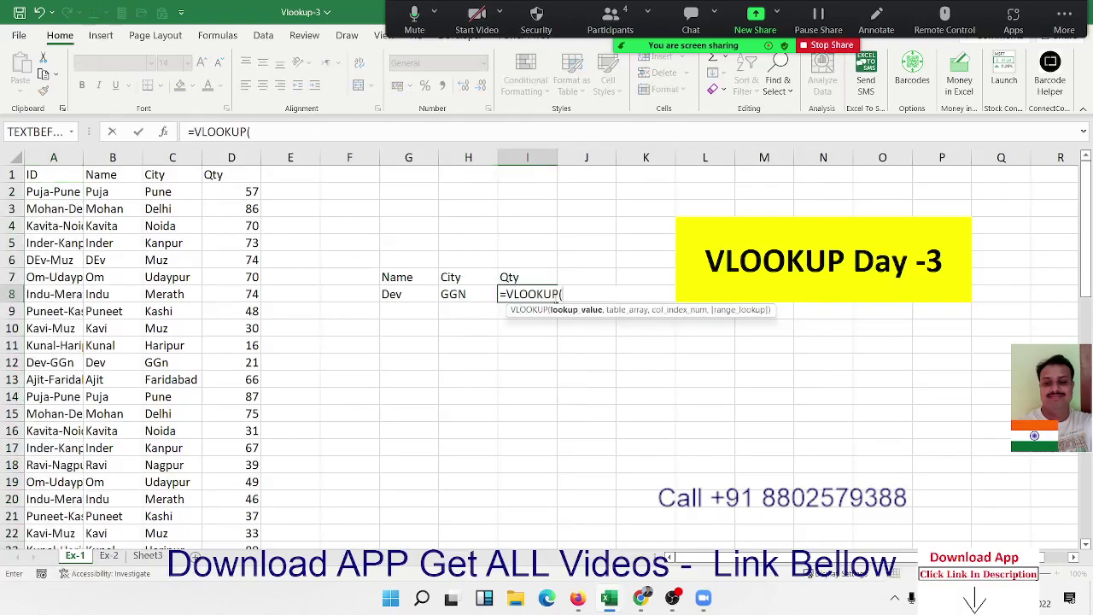
key("Left")
key("Left")
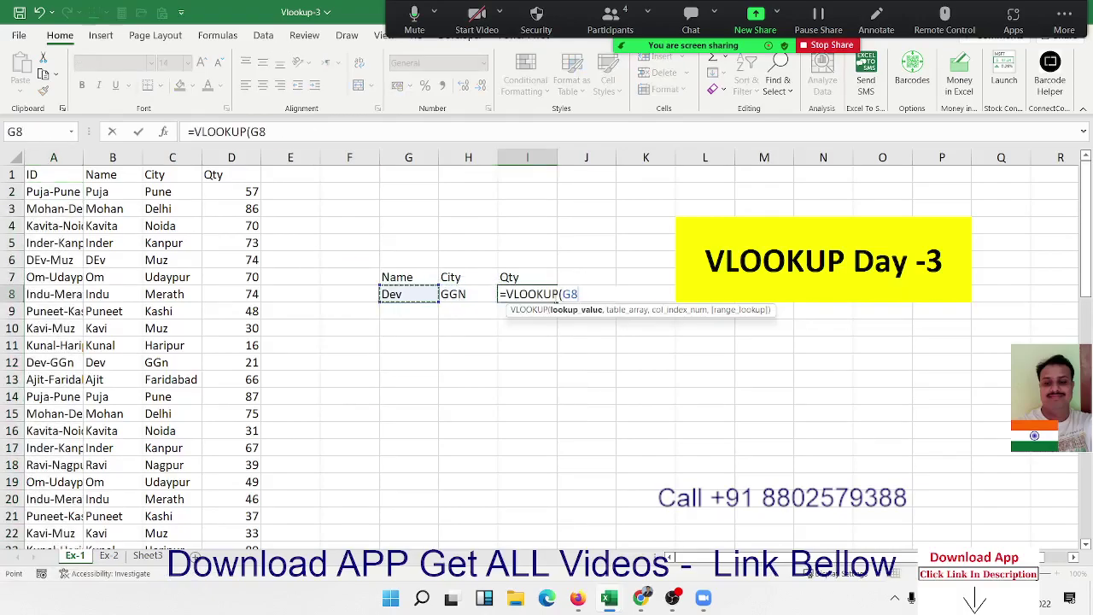
type("&\"")
type("-\"&")
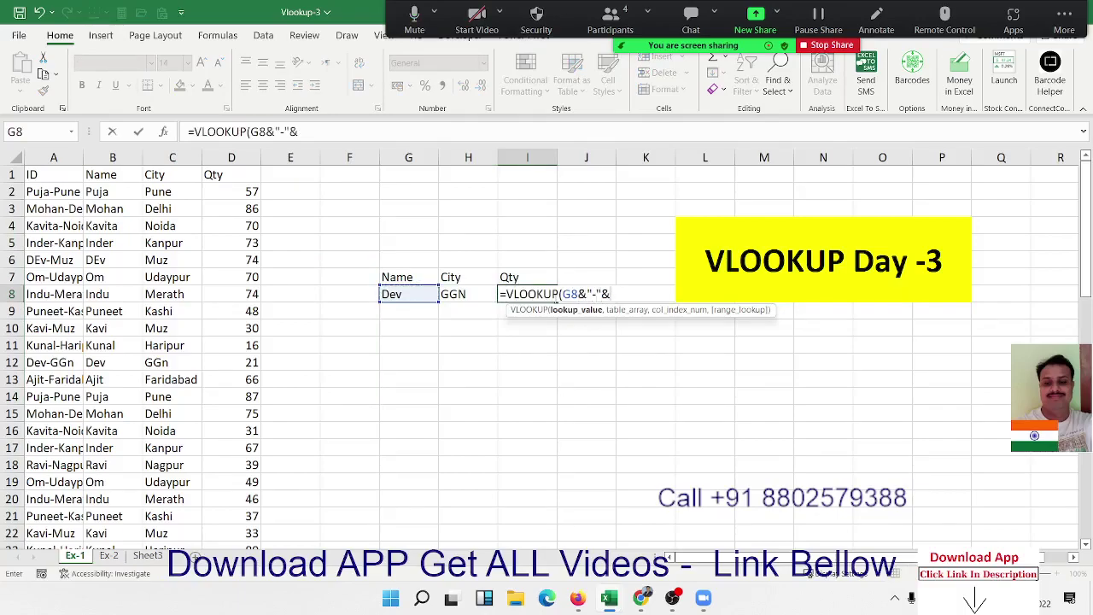
left_click(468, 294)
type(",")
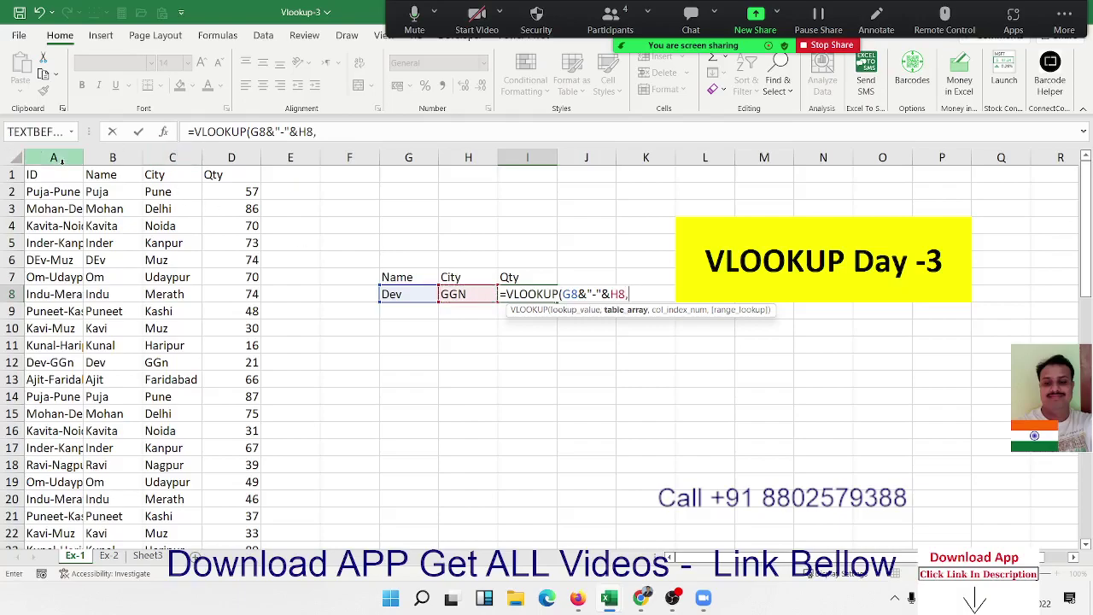
left_click_drag(53, 157, 218, 181)
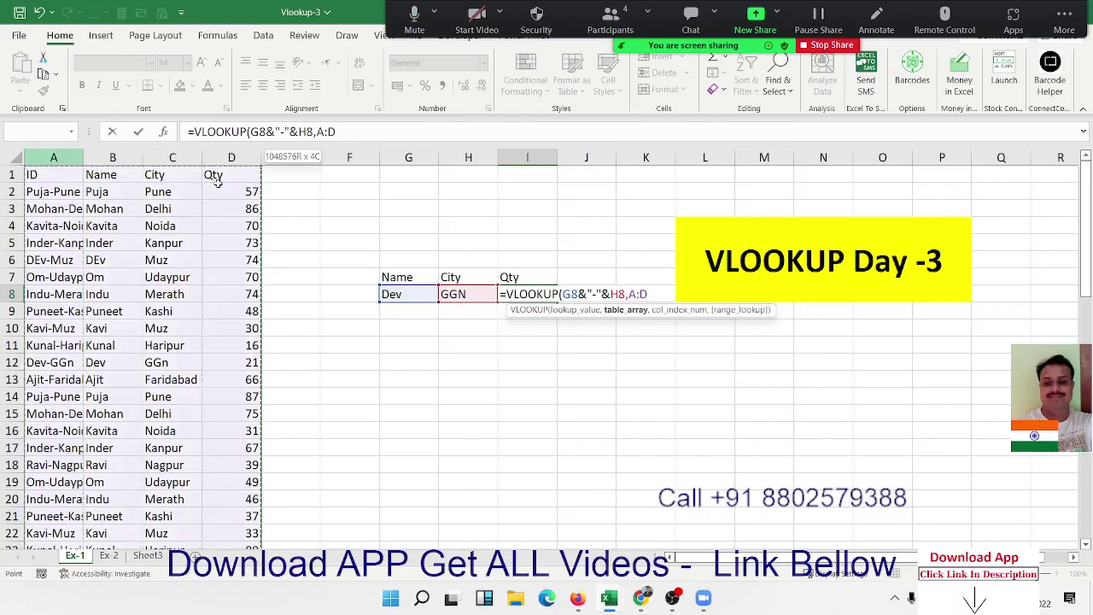
type(",")
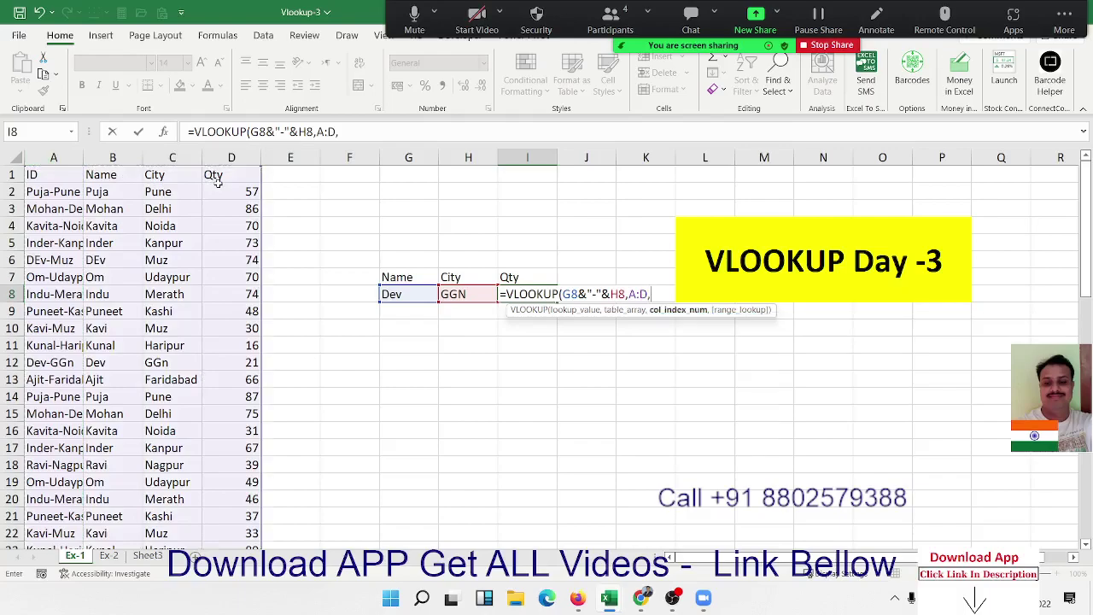
type("4,0")
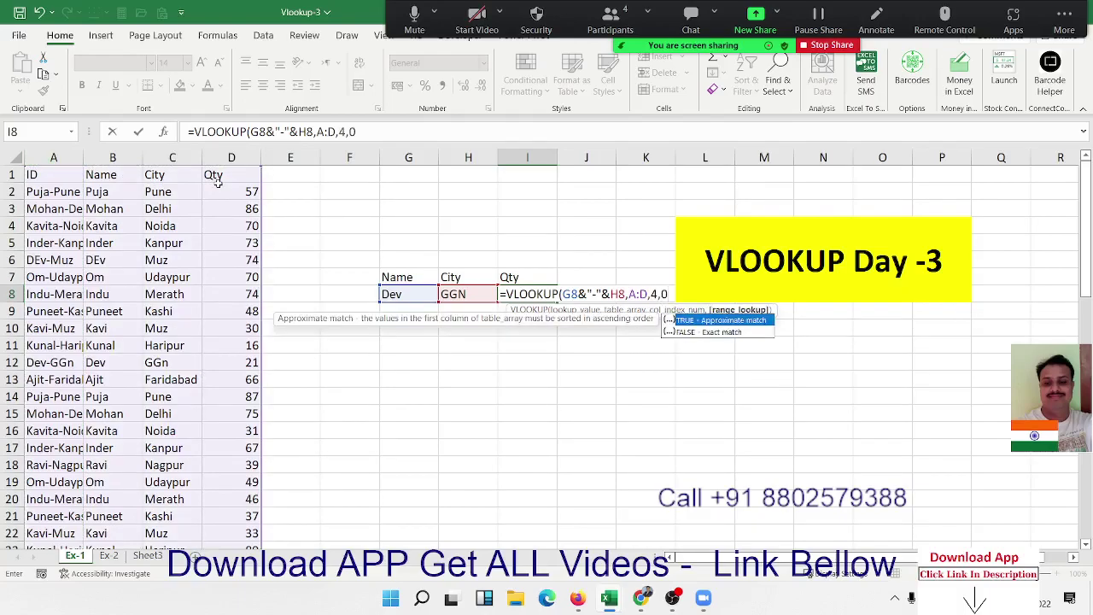
key("Return")
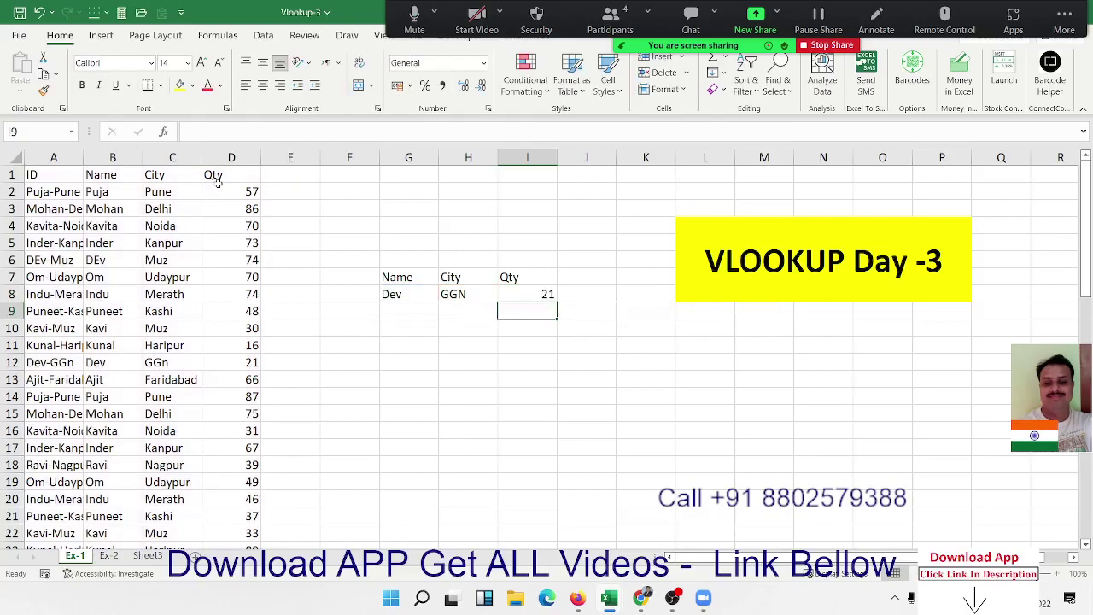
key("Up")
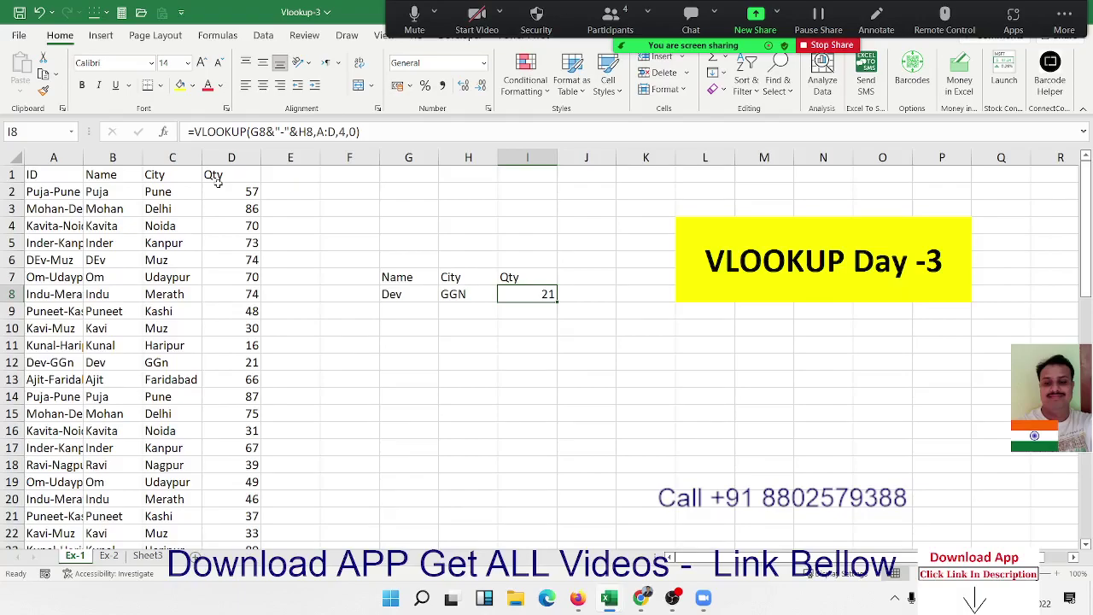
Step: Verify the result 21 against Dev's GGn row and the A2 ID formula
left_click(113, 365)
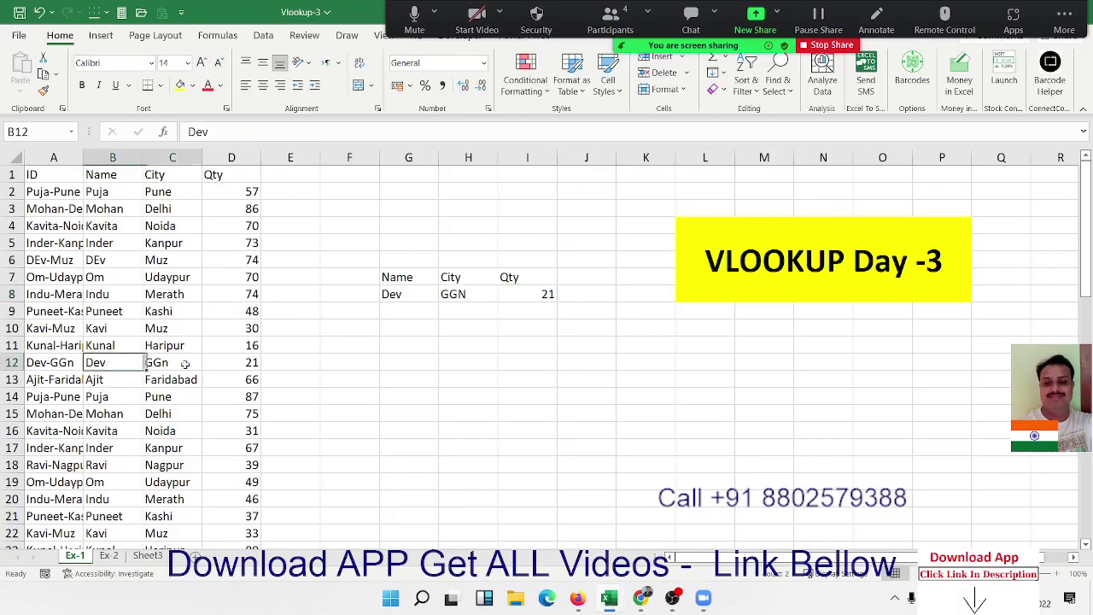
left_click_drag(185, 365, 255, 362)
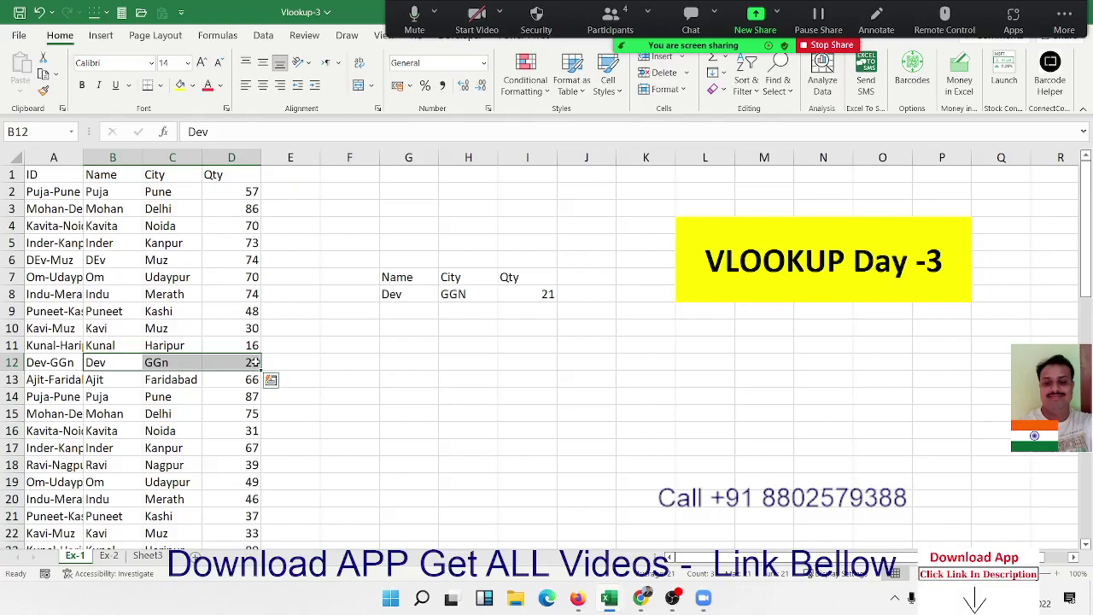
left_click(532, 300)
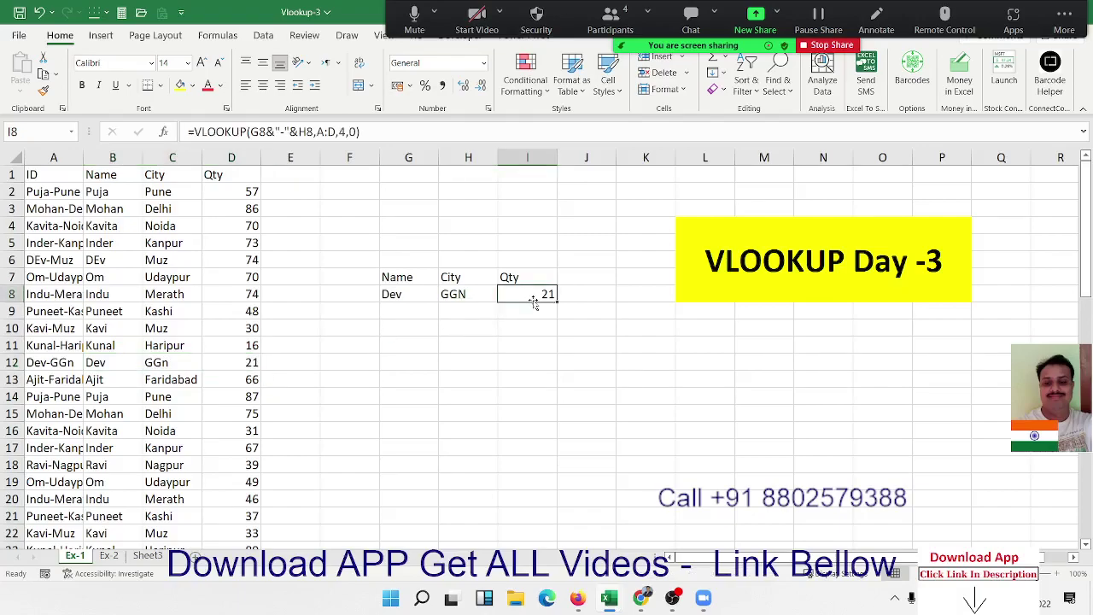
left_click(53, 193)
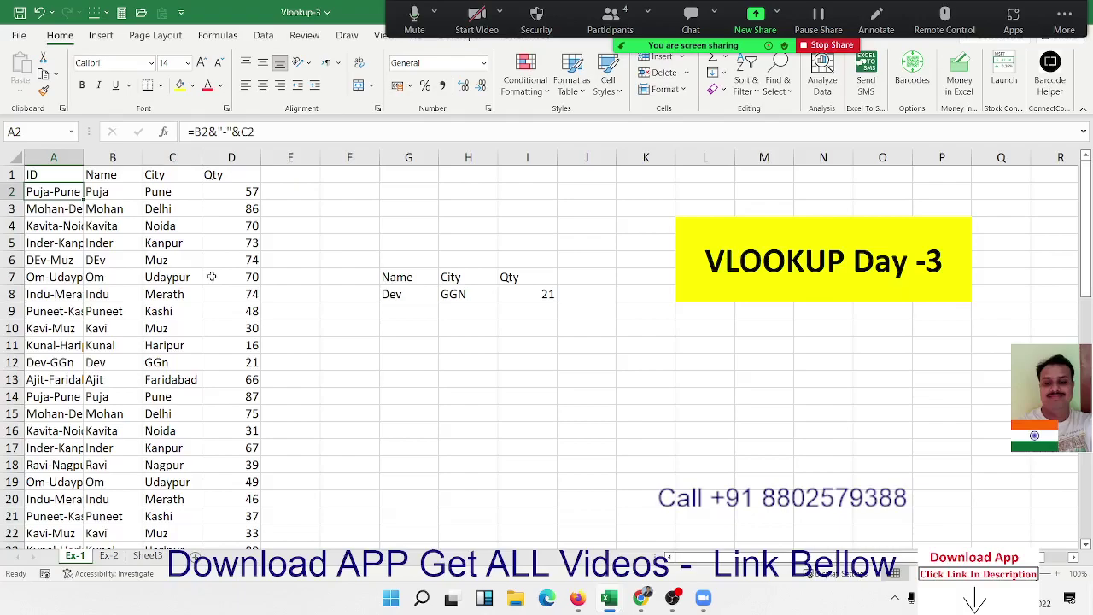
Step: AutoFit column A so the full Name-City IDs are visible
left_click(610, 26)
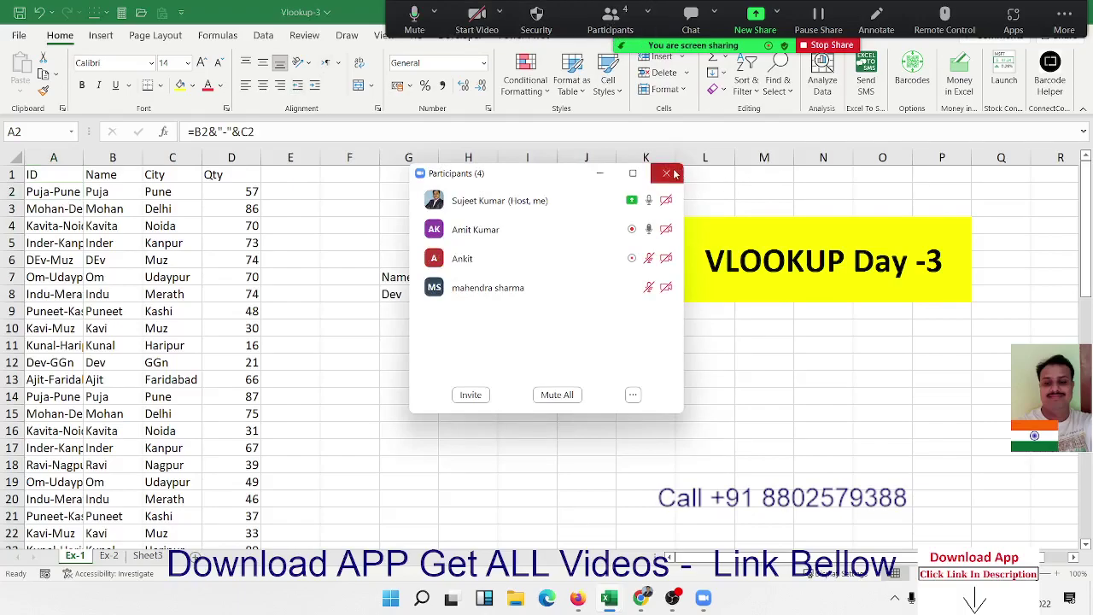
left_click(668, 174)
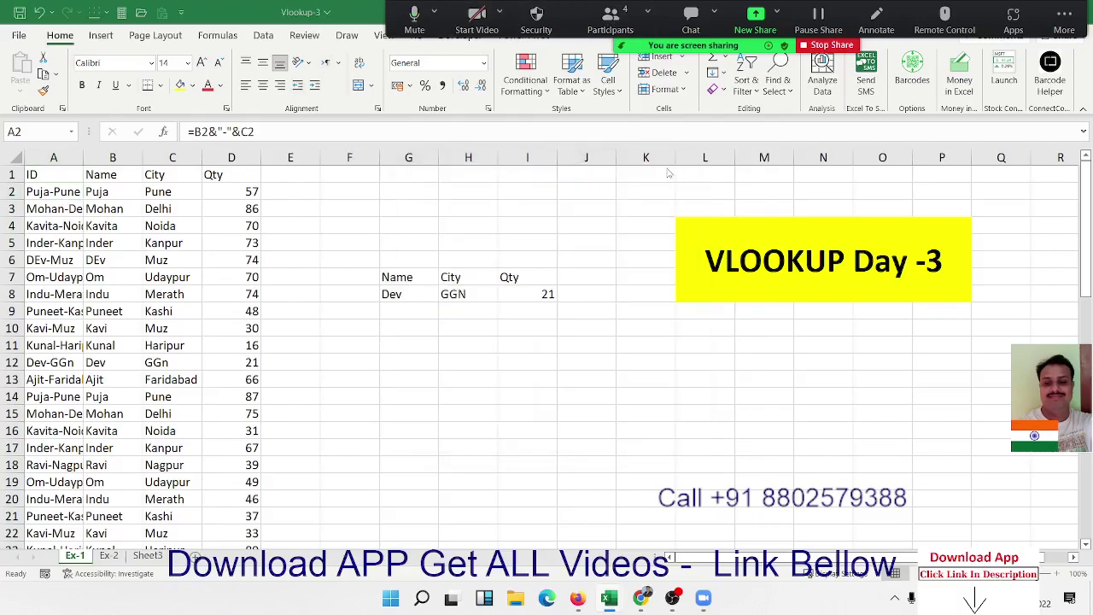
double_click(83, 161)
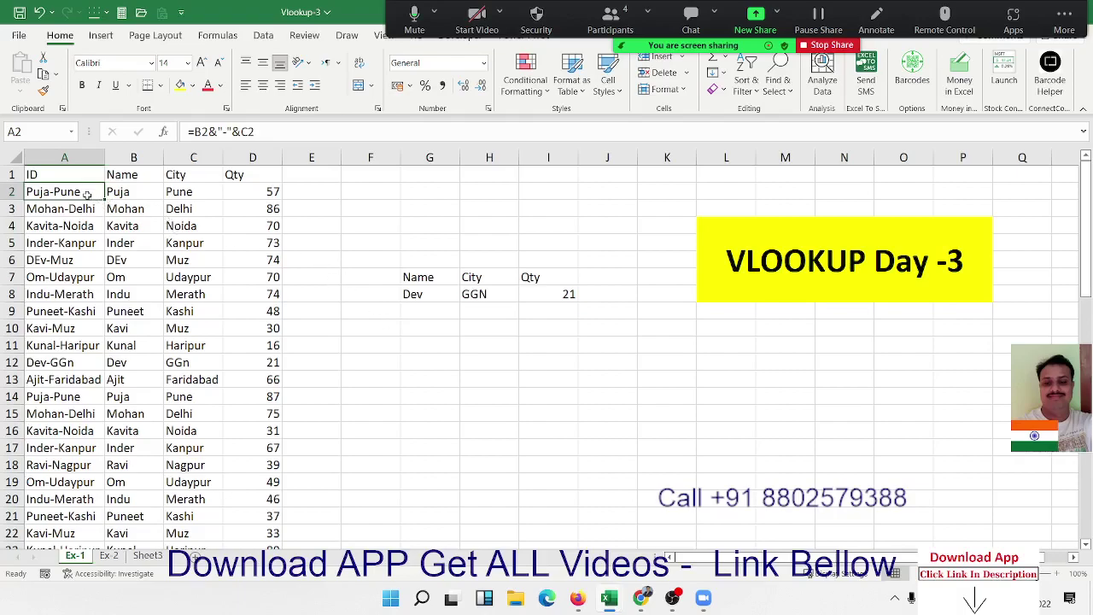
left_click(86, 157)
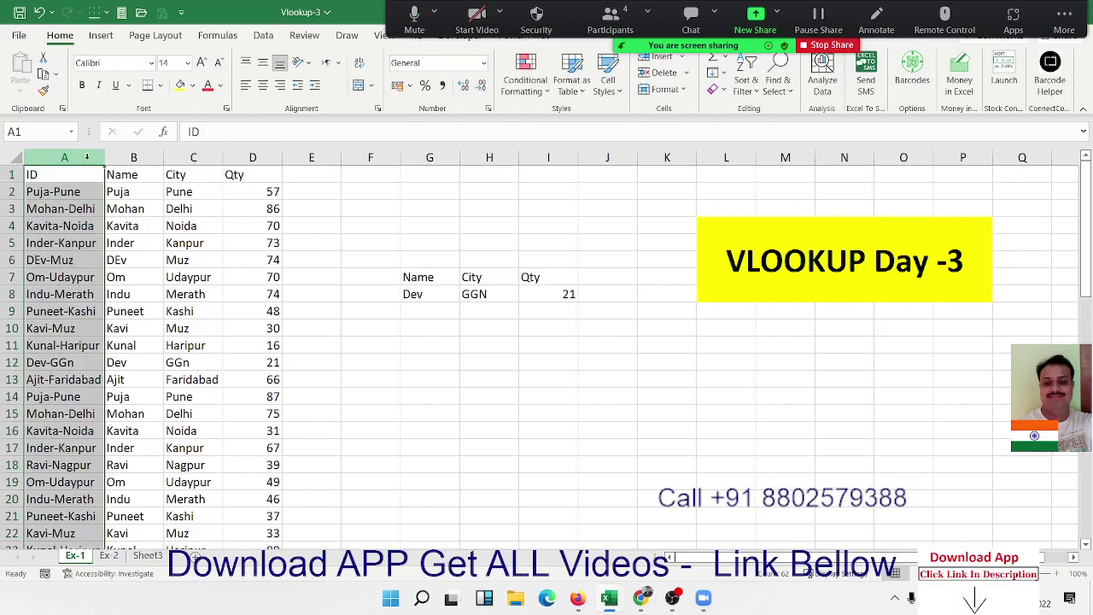
Step: Review the A2 ID formula and Dev's lookup formula in I8 without changes
double_click(76, 193)
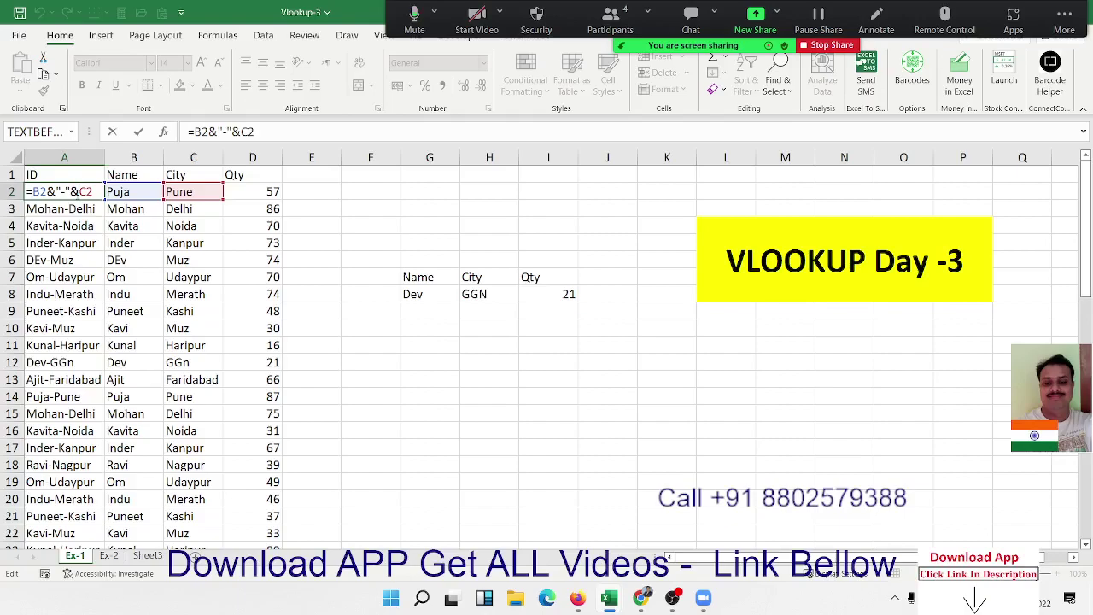
key("Return")
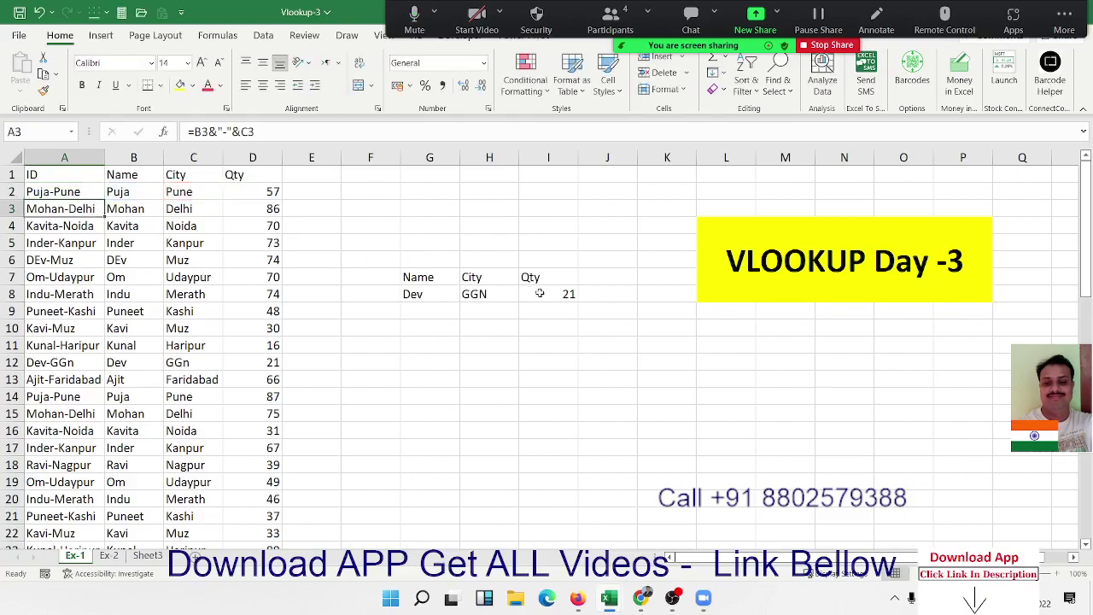
double_click(543, 295)
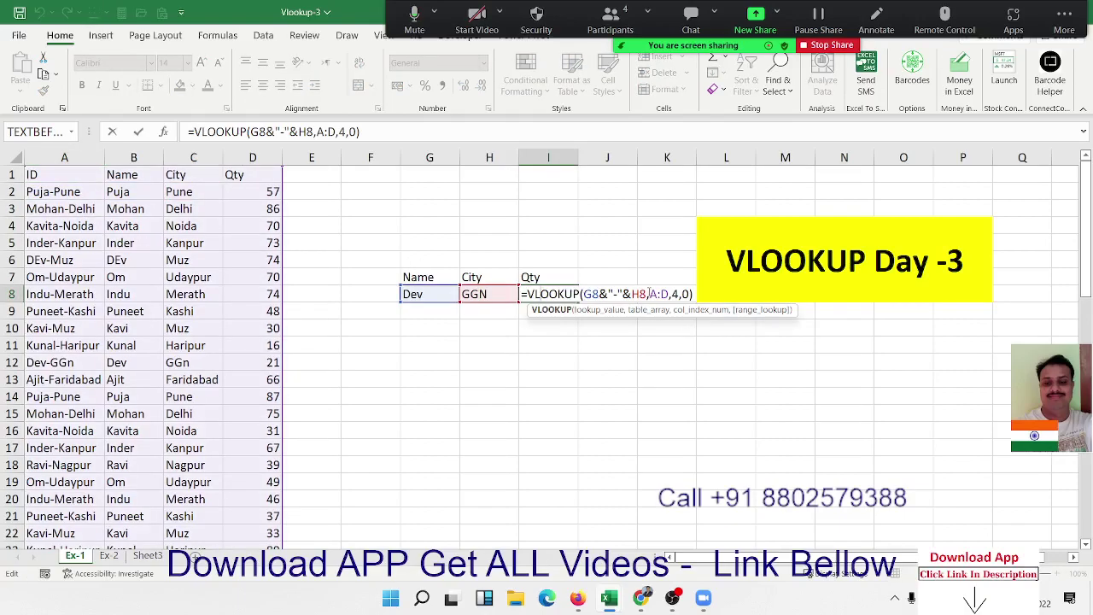
left_click_drag(646, 293, 583, 294)
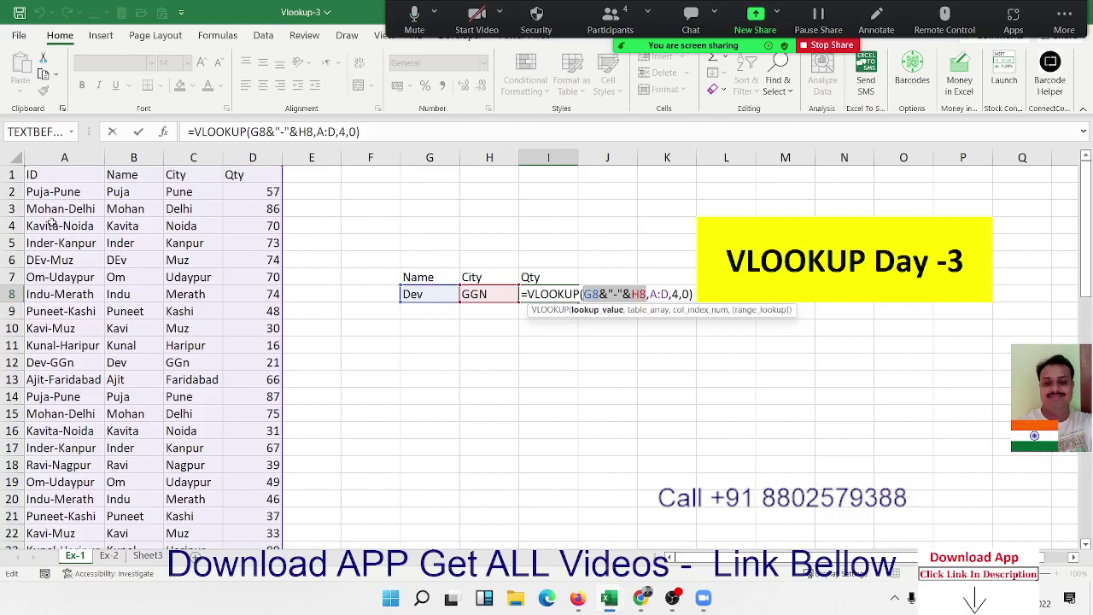
key("Return")
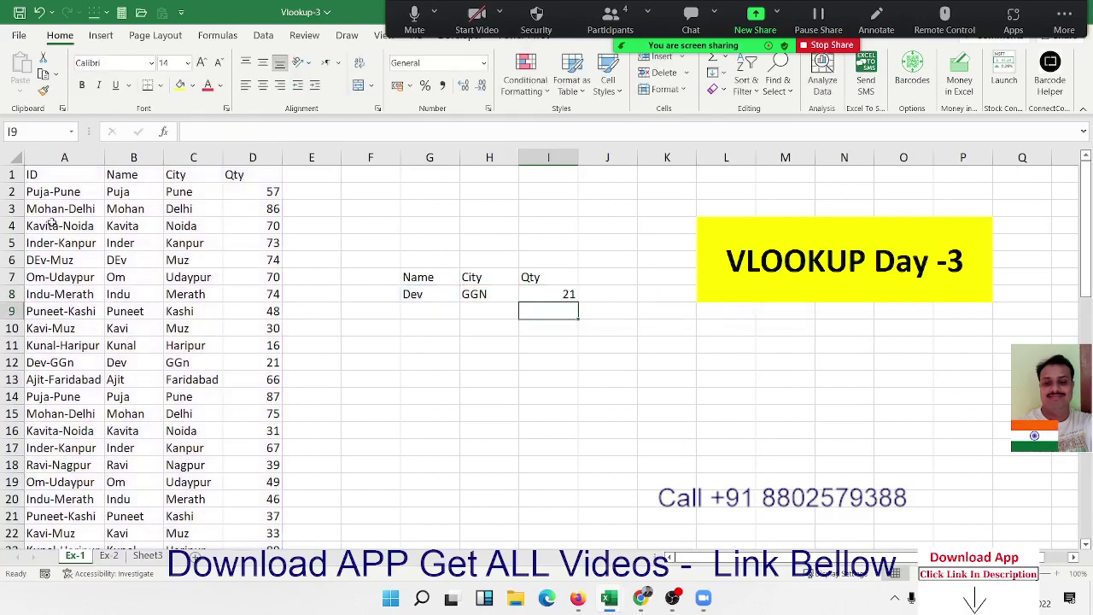
Step: On the Ex-2 sheet, go through the city names listed in column A
left_click(108, 555)
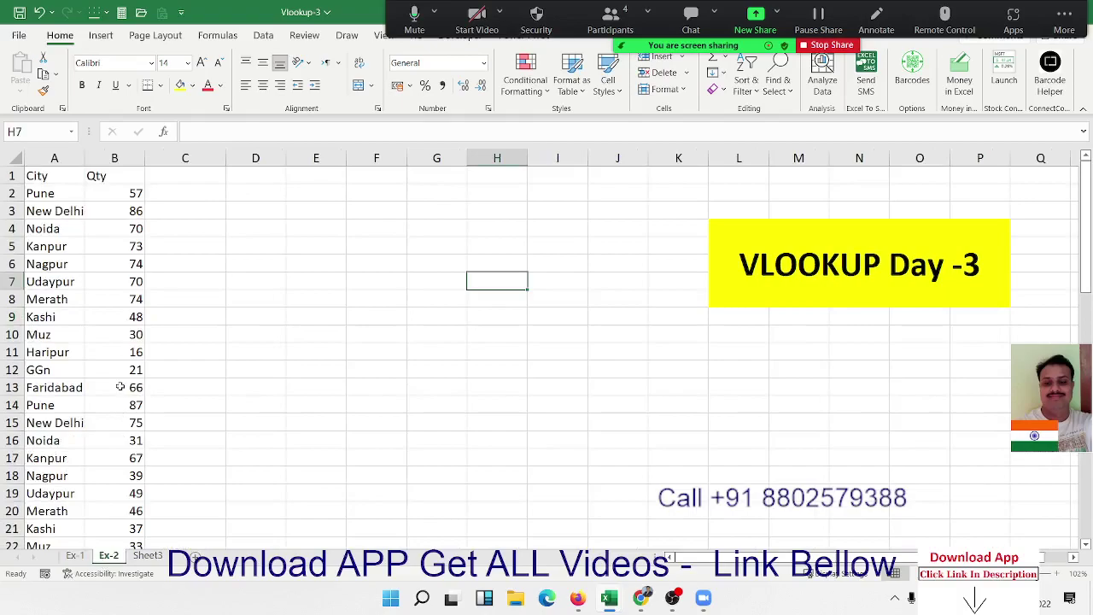
left_click(43, 196)
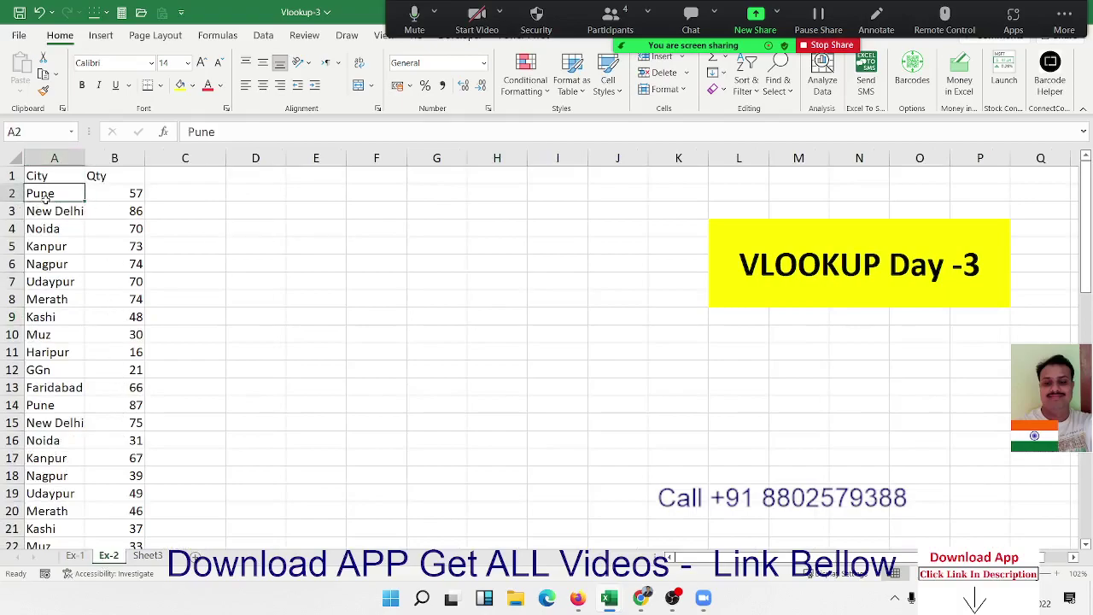
left_click(42, 214)
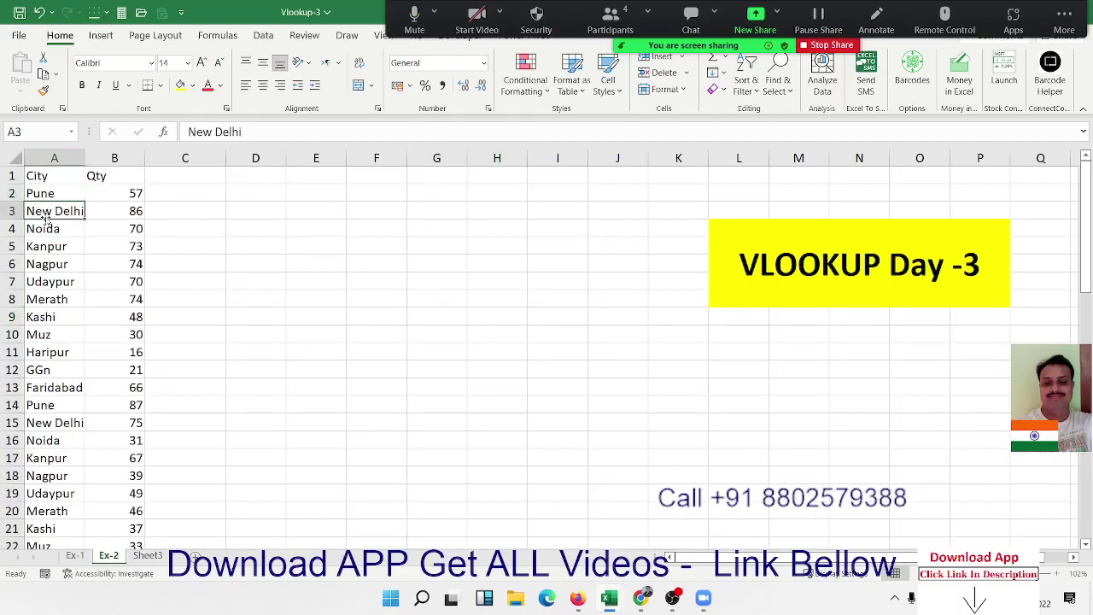
left_click(37, 264)
left_click(43, 299)
Step: Add City and Qty headers in E5:F5 with Delhi as the lookup city in E6
left_click(310, 253)
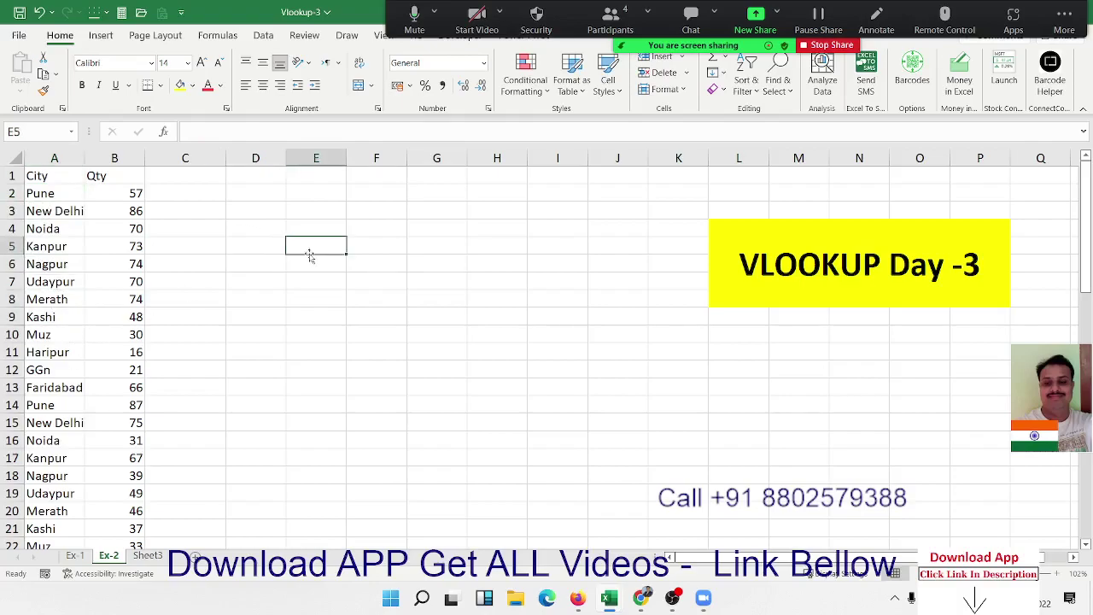
type("City")
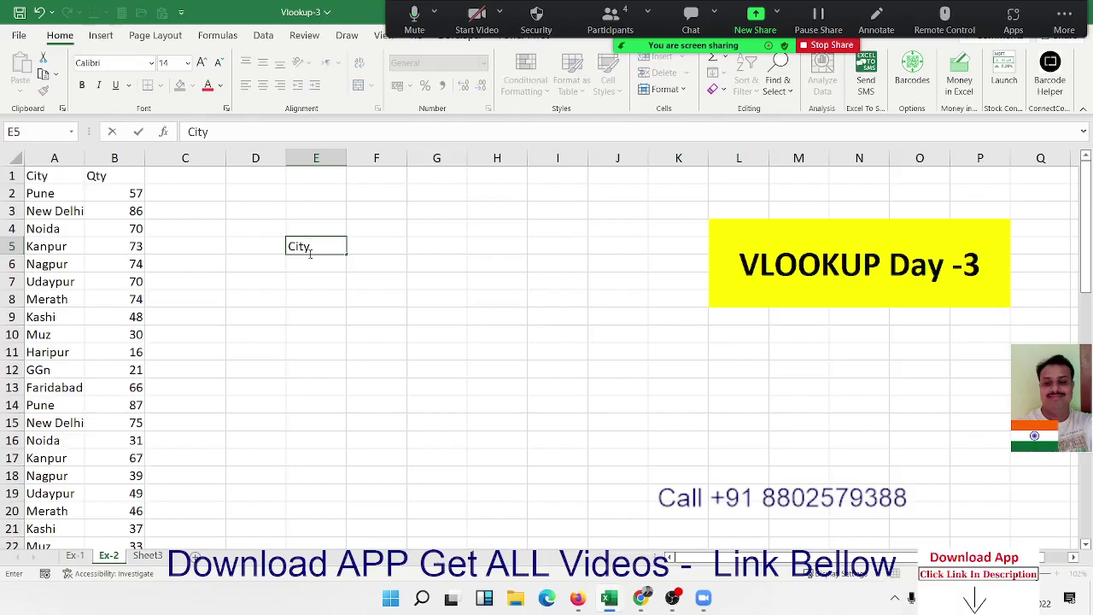
key("Tab")
key("Return")
type("De")
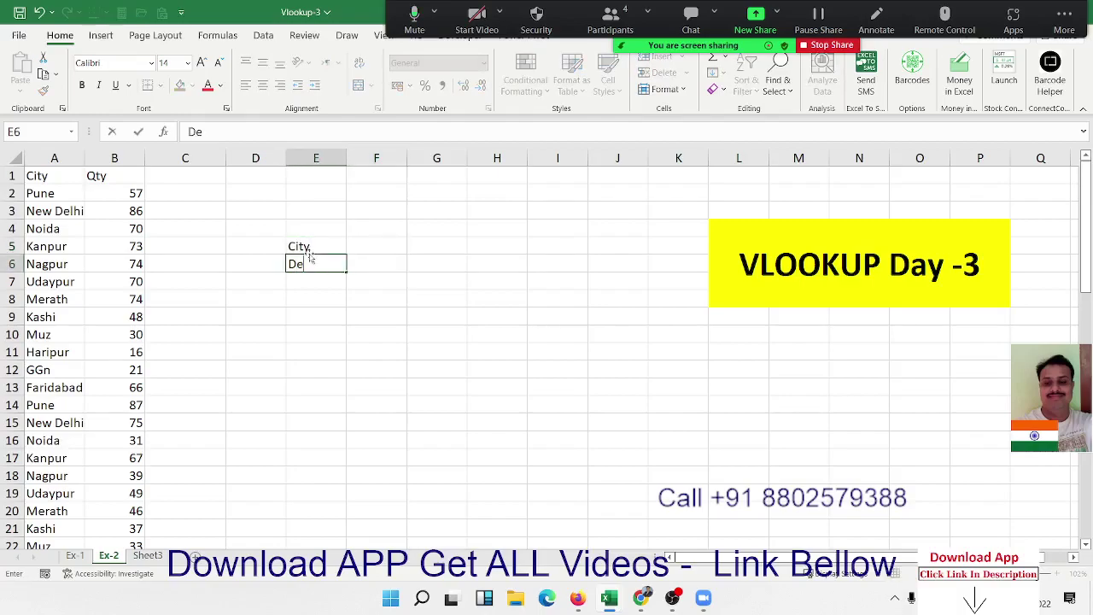
type("lhi")
key("Tab")
key("Up")
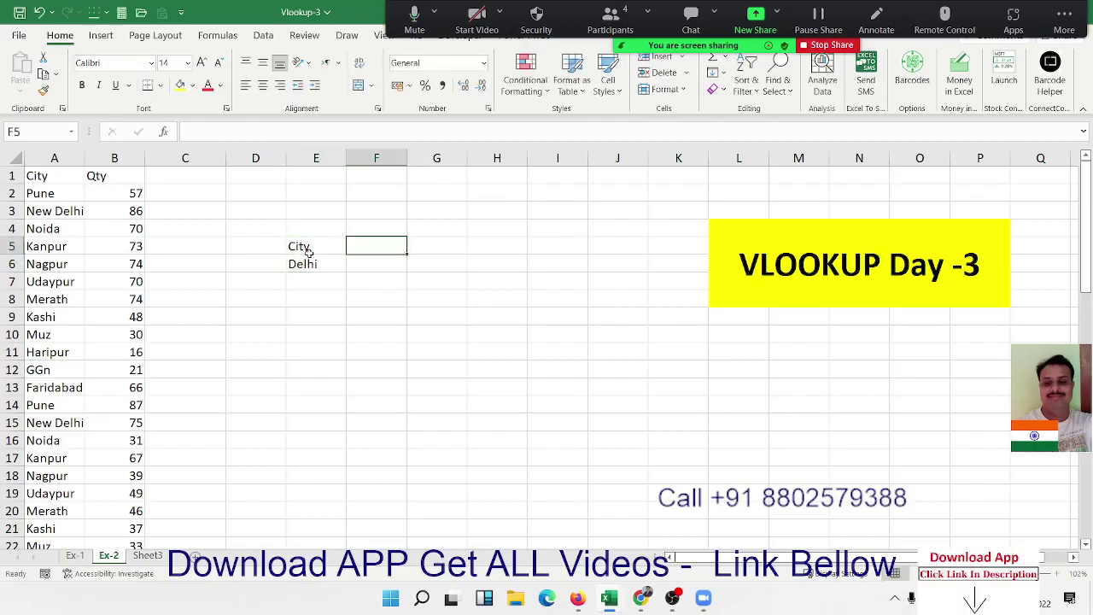
type("Qty")
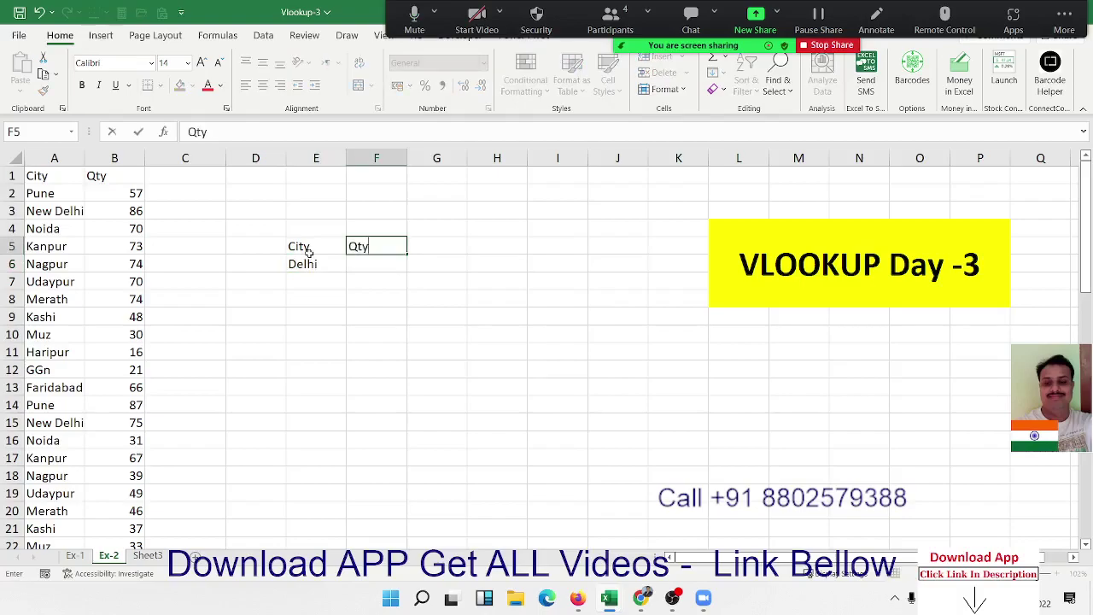
key("Return")
Step: Enter =VLOOKUP(E6,A:B,2,0) in F6, which returns #N/A
type("=v")
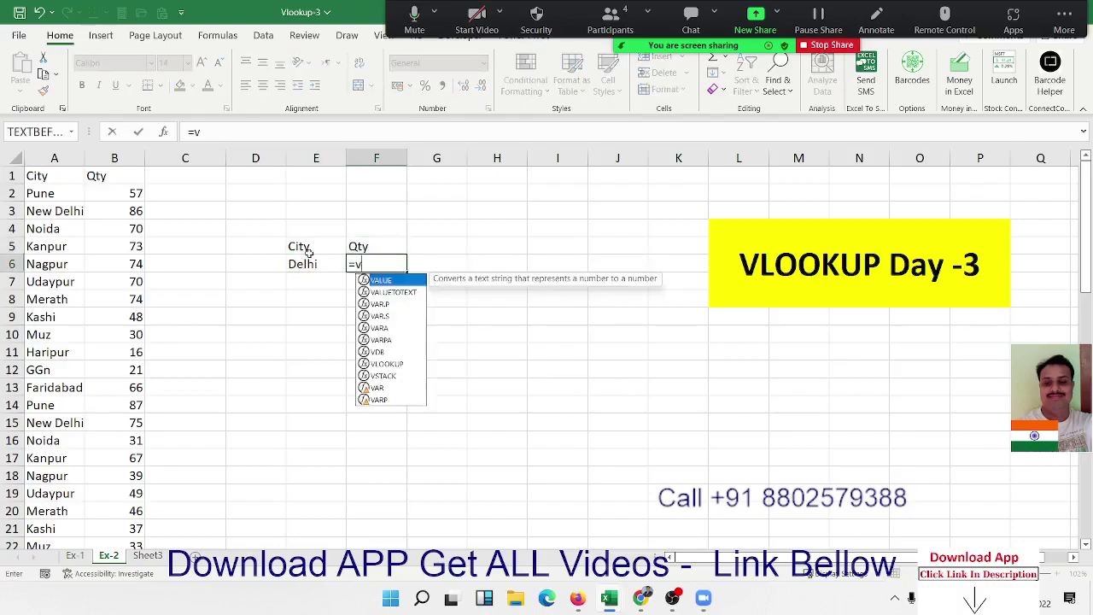
type("l")
key("Tab")
left_click(309, 257)
type(",")
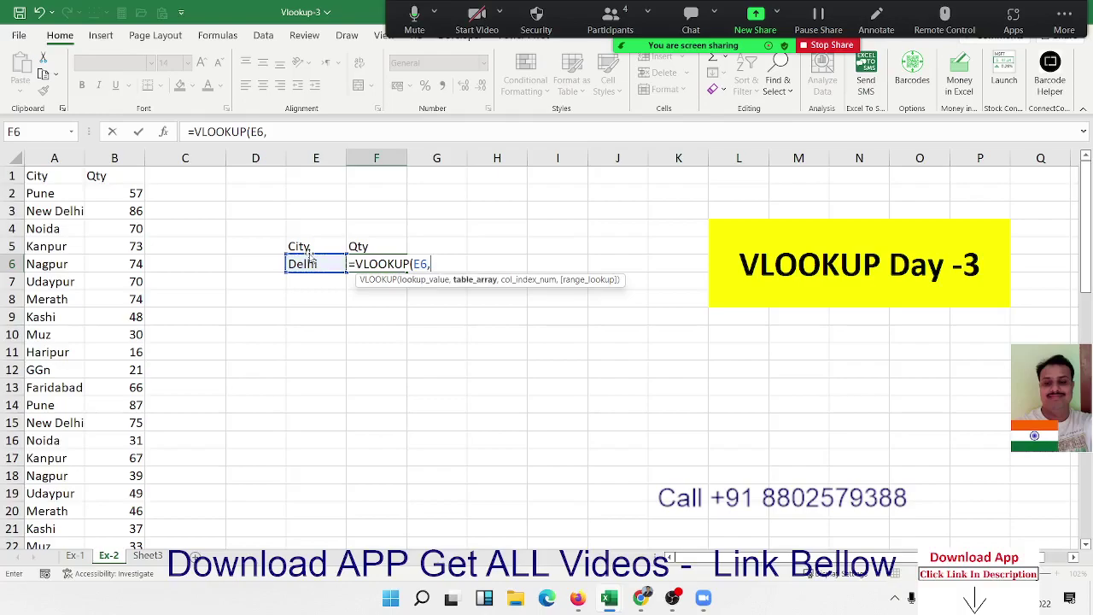
left_click_drag(75, 161, 100, 161)
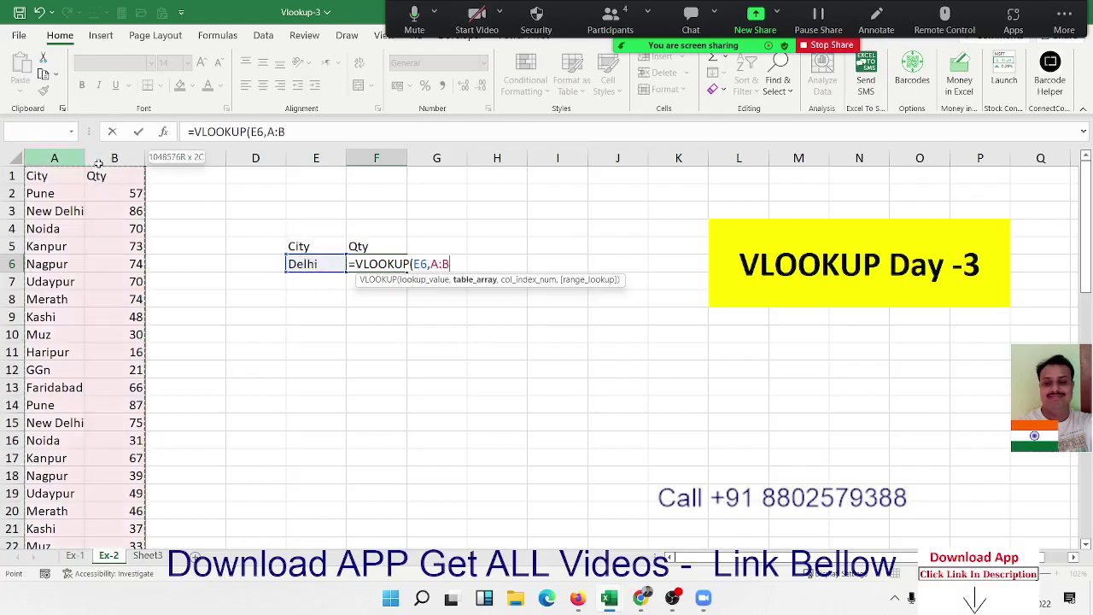
type(",2,0")
key("ctrl+Return")
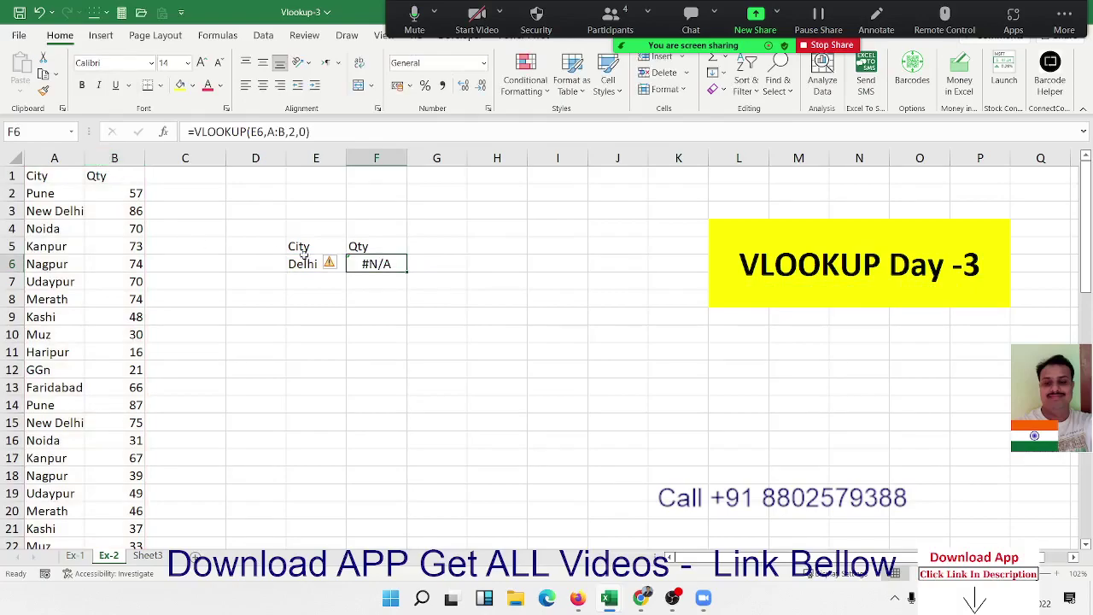
double_click(385, 264)
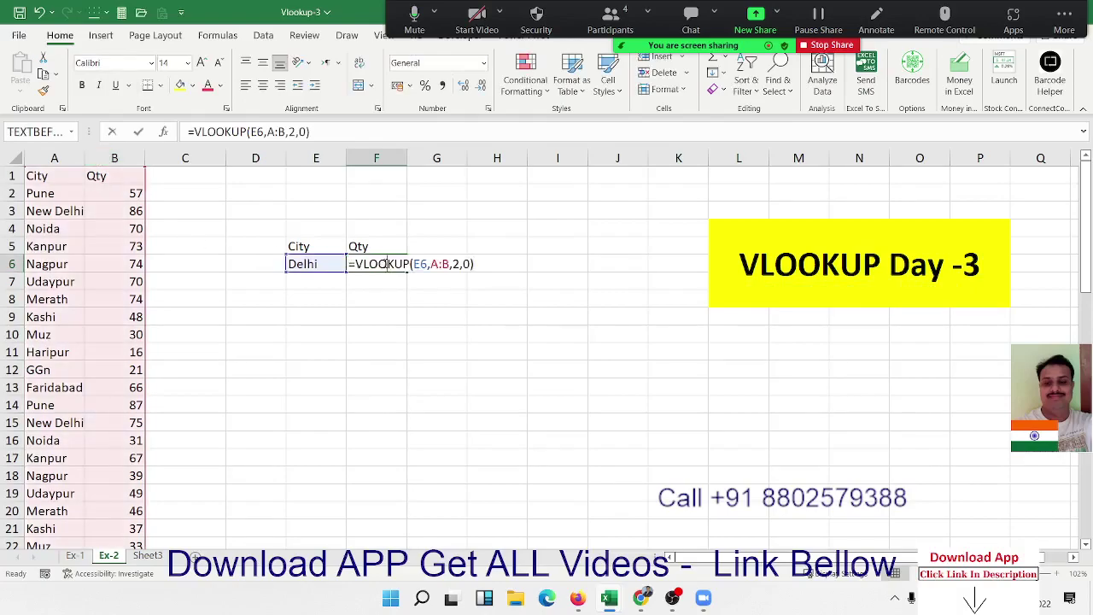
left_click(673, 598)
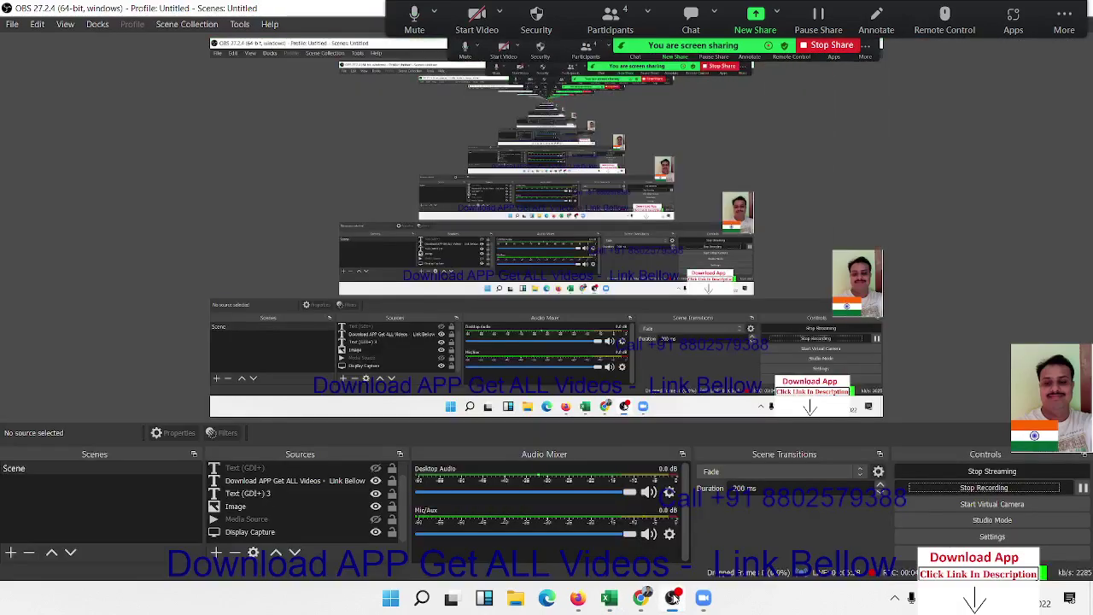
left_click(673, 598)
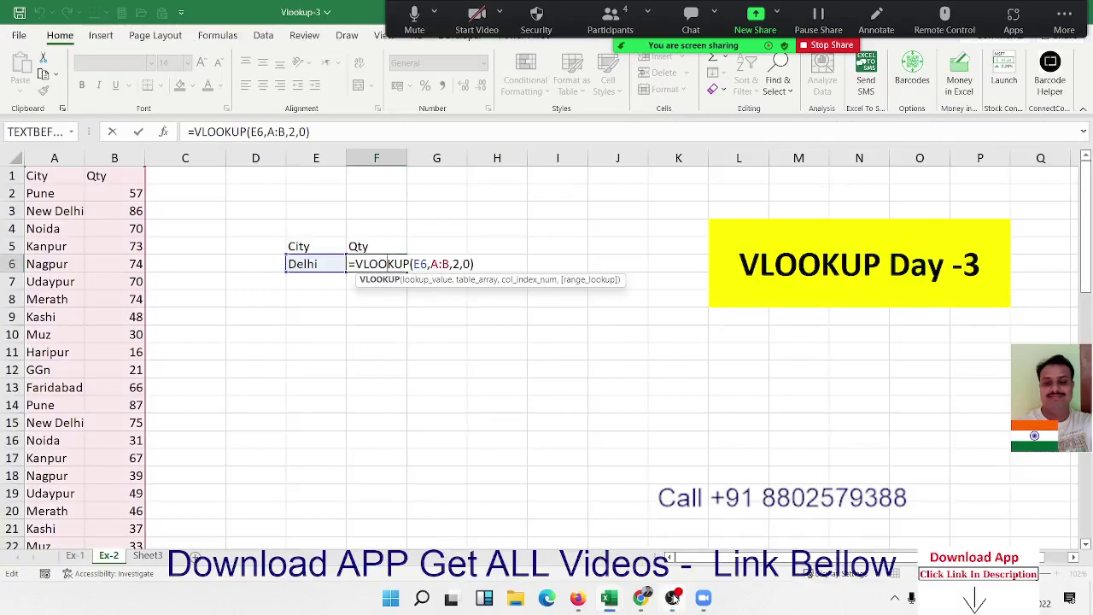
key("Return")
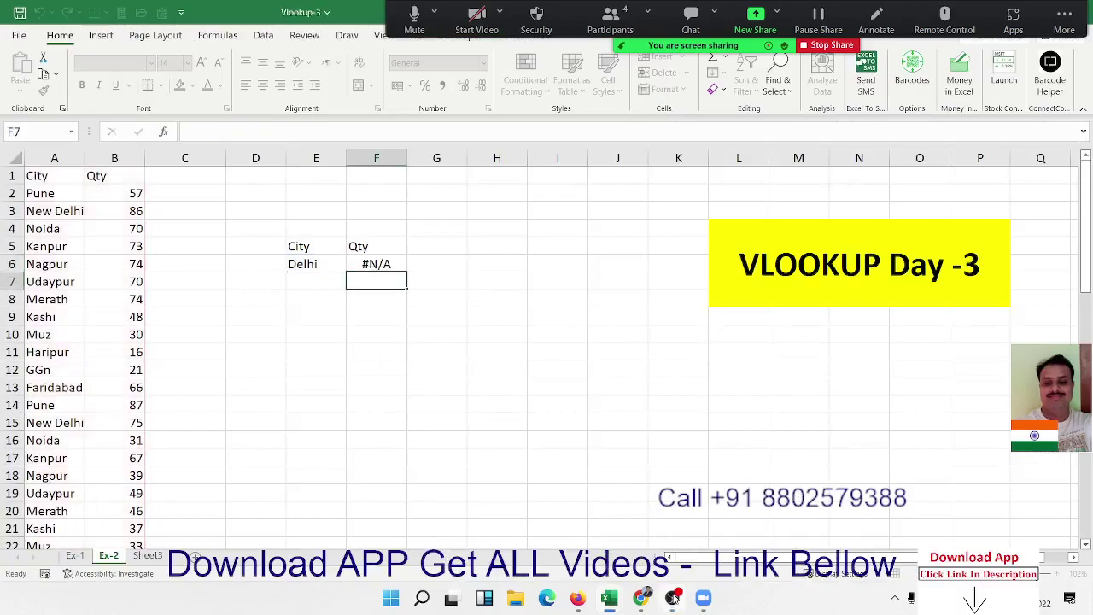
left_click(61, 211)
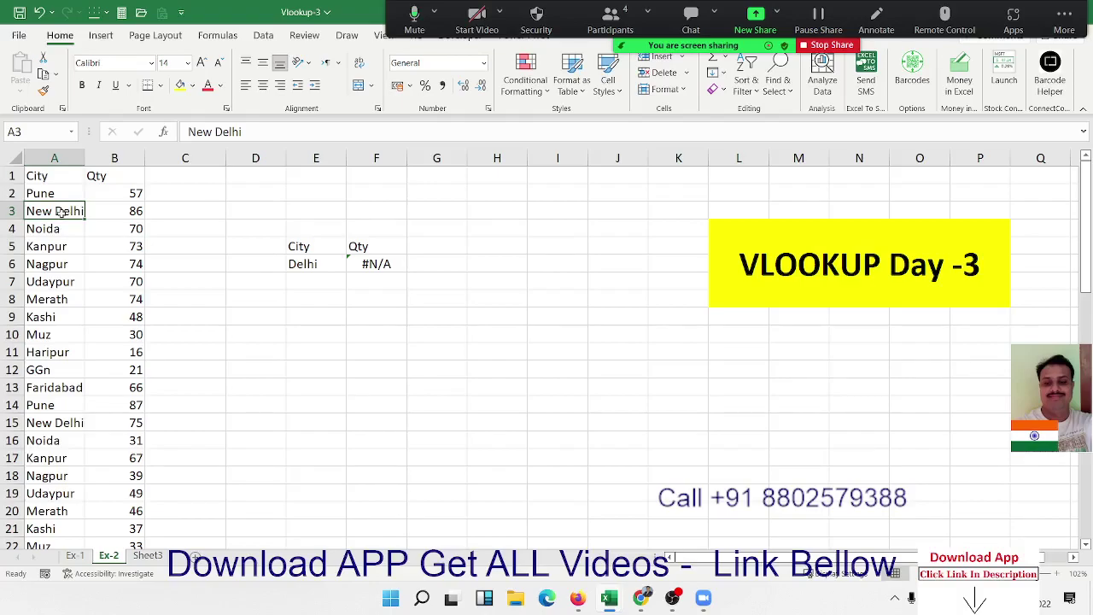
left_click_drag(54, 176, 54, 419)
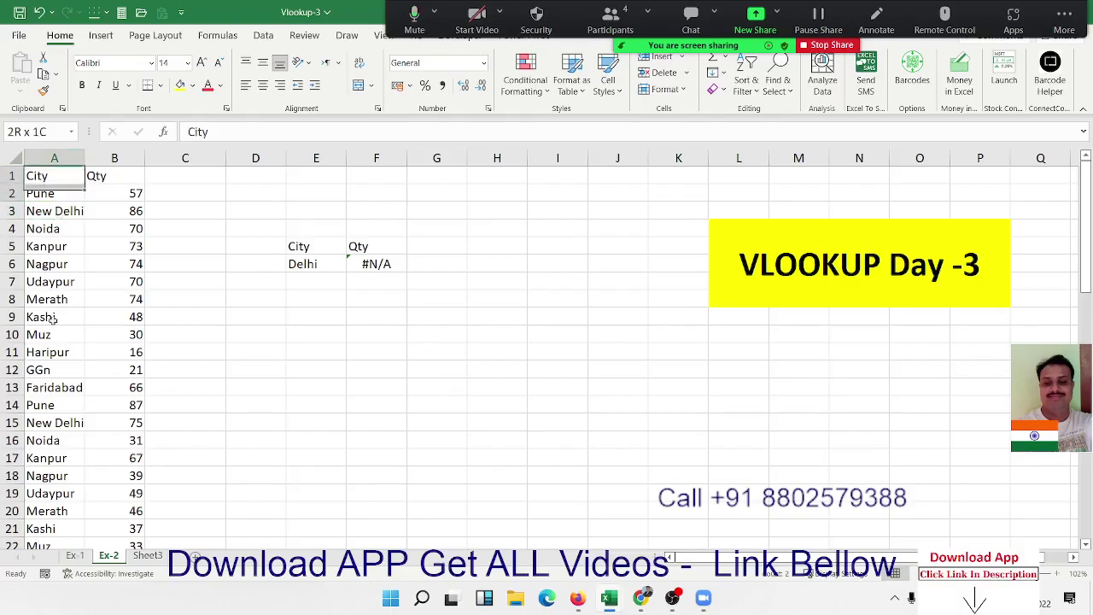
left_click(333, 259)
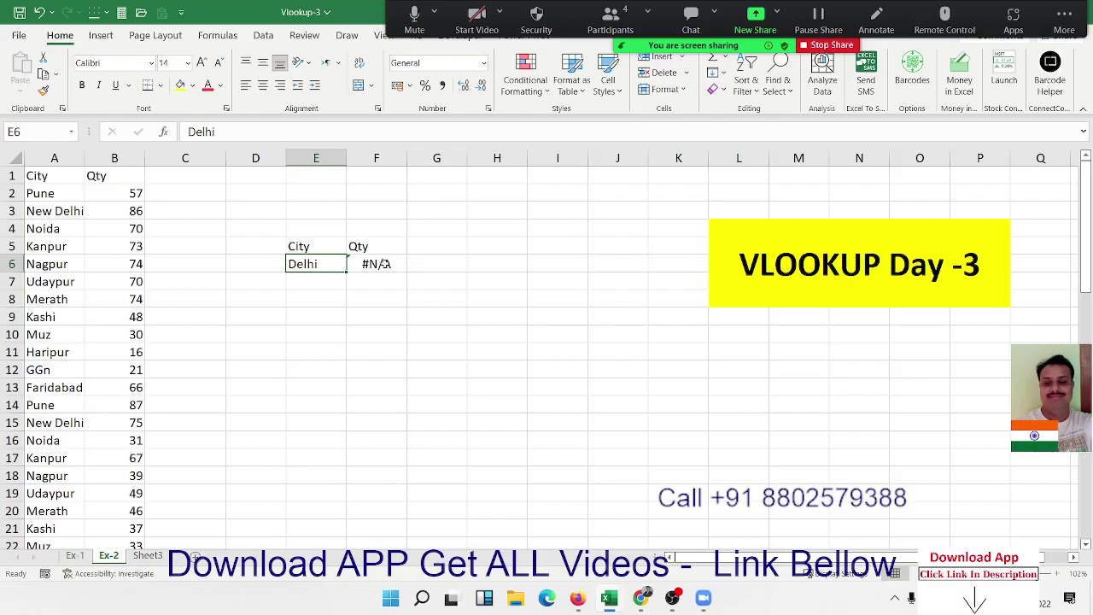
Step: Change E6 to the wildcard *Delhi* so F6 returns 86 instead of #N/A
double_click(386, 263)
key("Return")
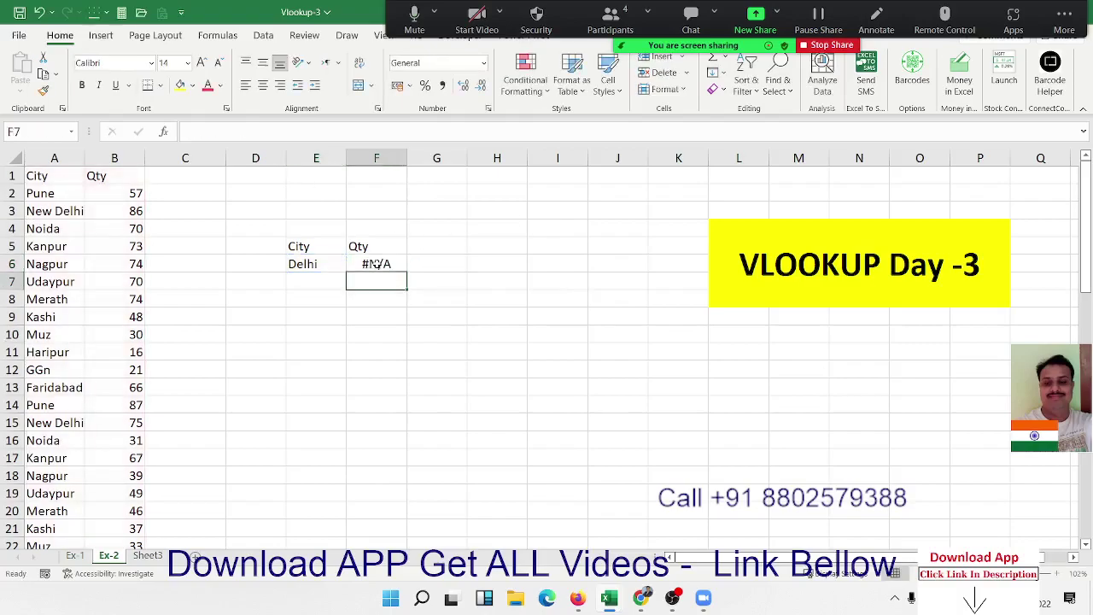
double_click(317, 259)
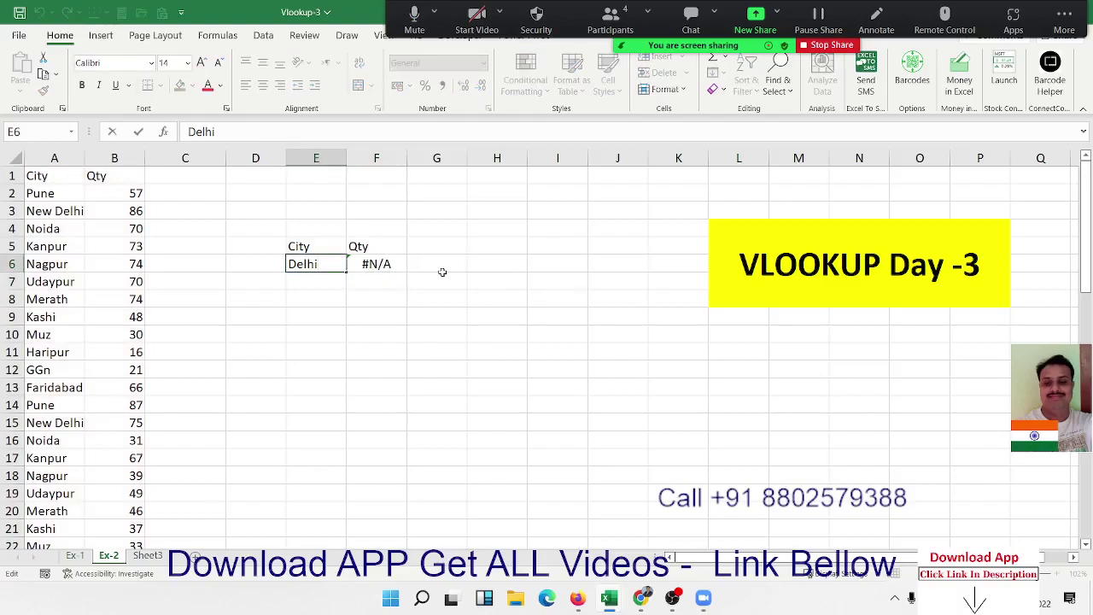
key("Left")
key("Left")
key("Left")
key("Left")
key("Left")
type("*")
key("Right")
key("Right")
type("*")
key("Return")
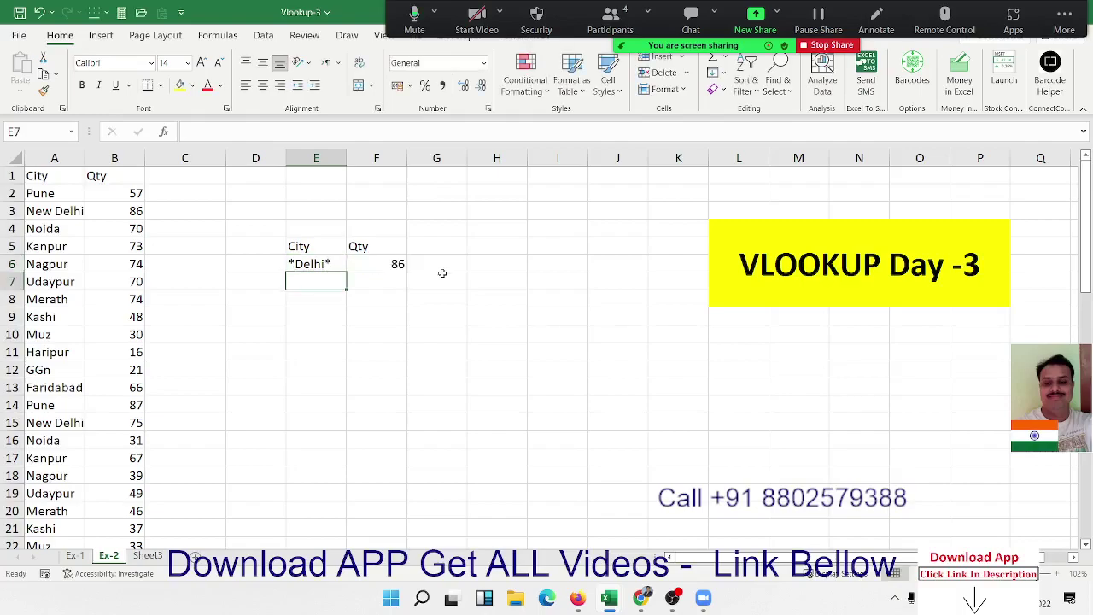
left_click(291, 266)
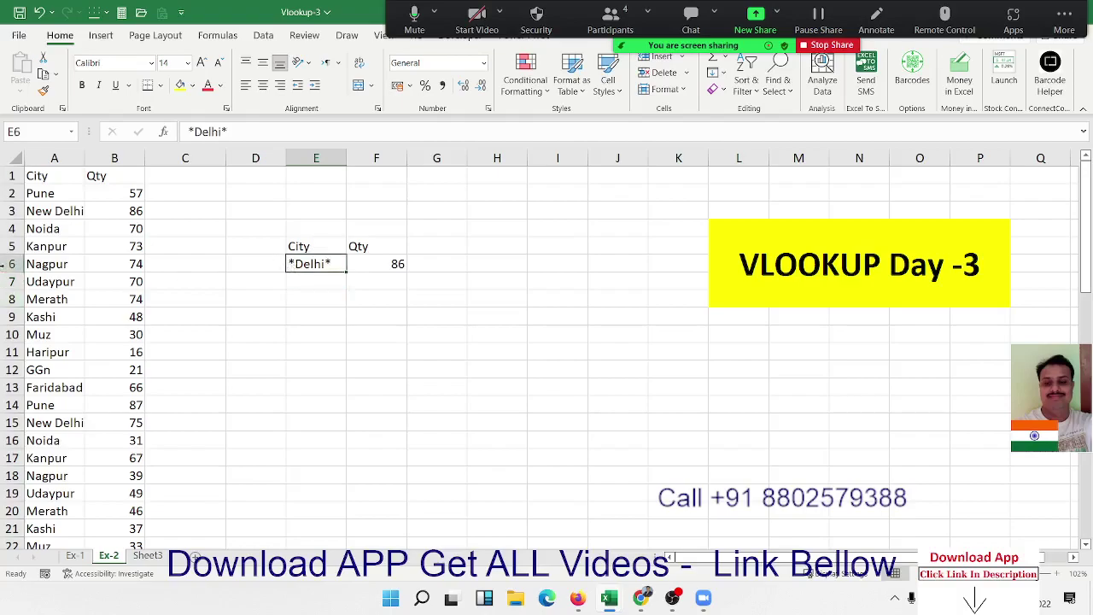
left_click_drag(42, 179, 26, 389)
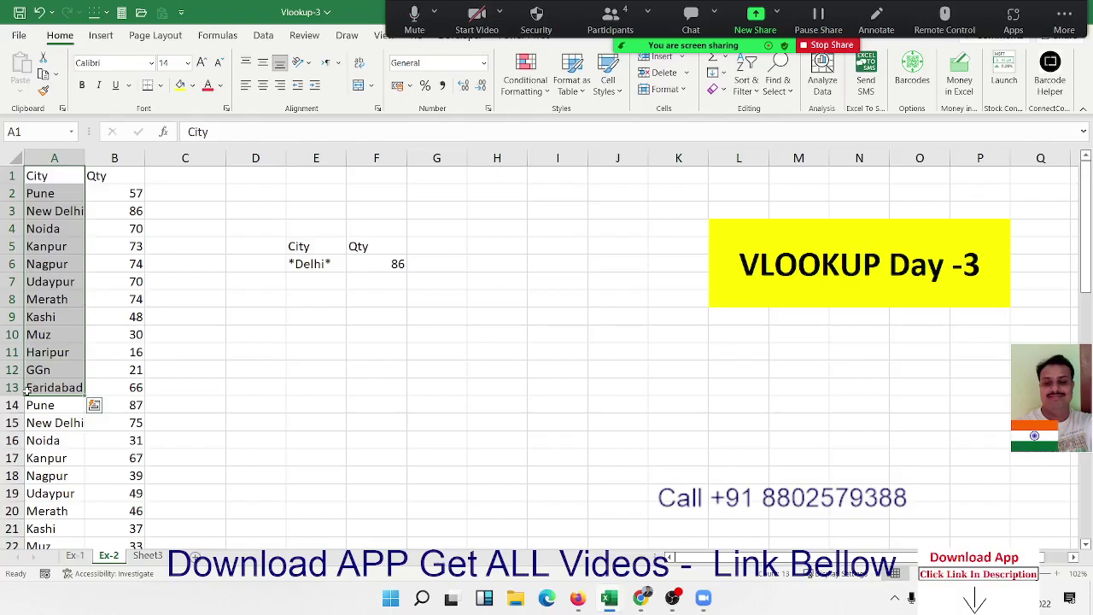
Step: Trace the 86 result to the New Delhi row and review F6's =VLOOKUP(E6,A:B,2,0) references
left_click(65, 213)
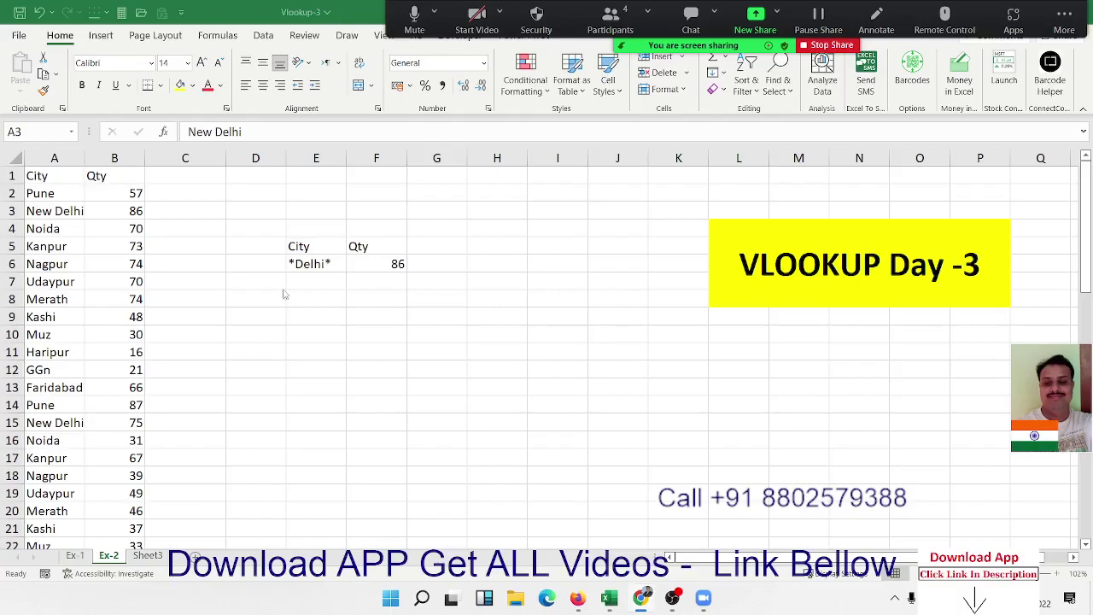
left_click_drag(56, 212, 109, 208)
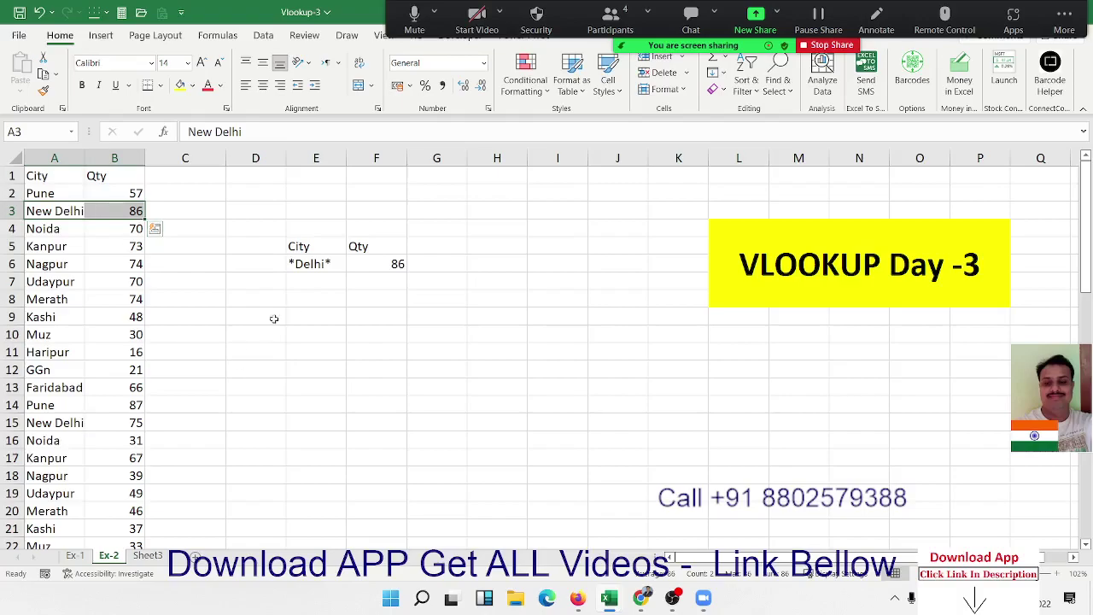
left_click(389, 281)
type("=")
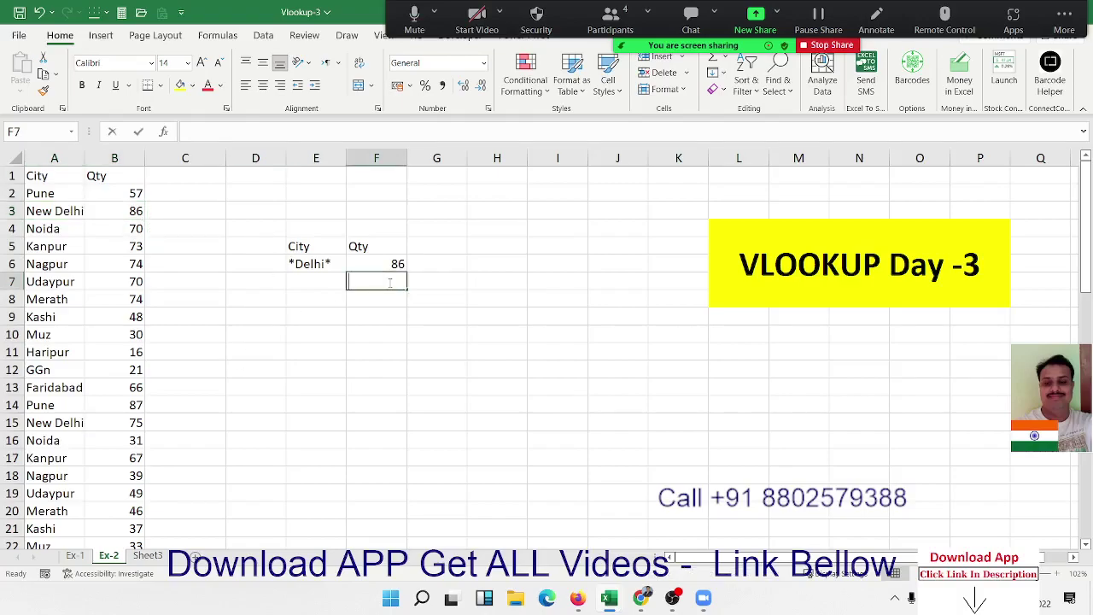
type("vl")
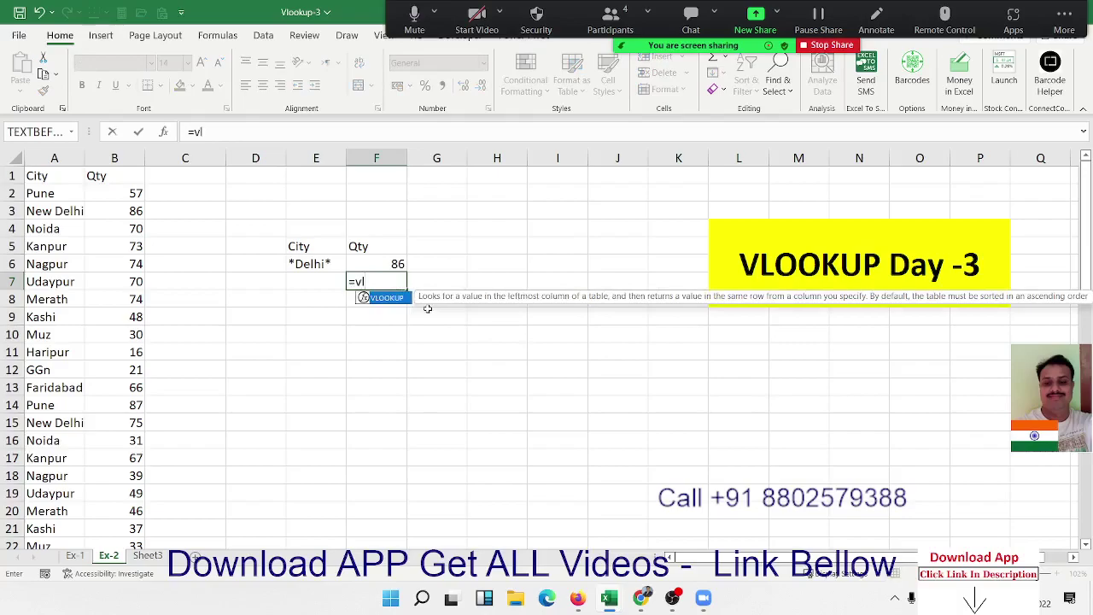
key("Tab")
key("Escape")
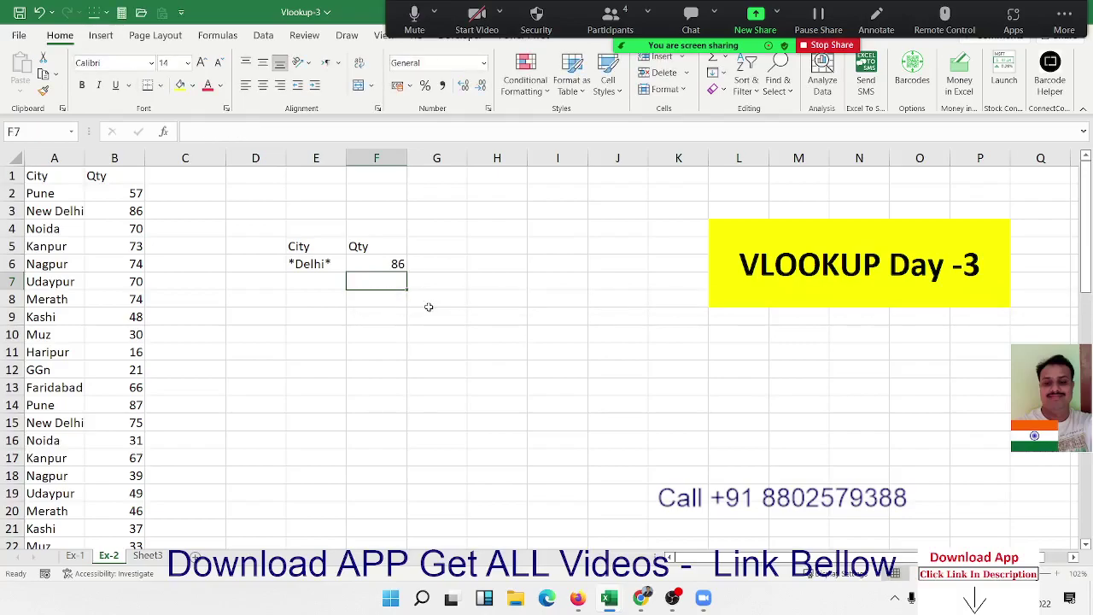
double_click(395, 262)
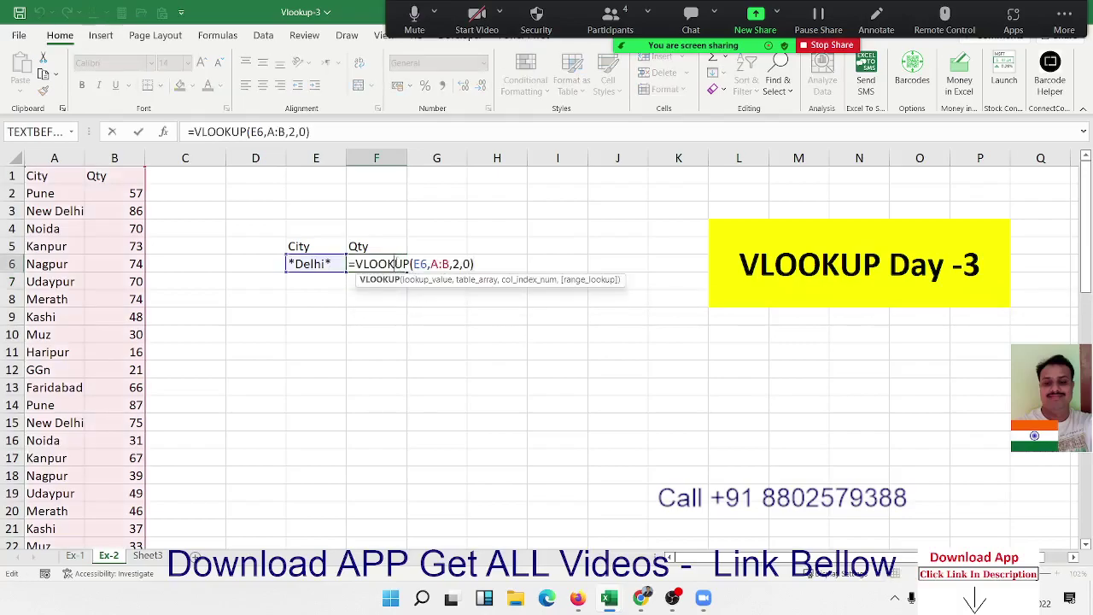
key("Escape")
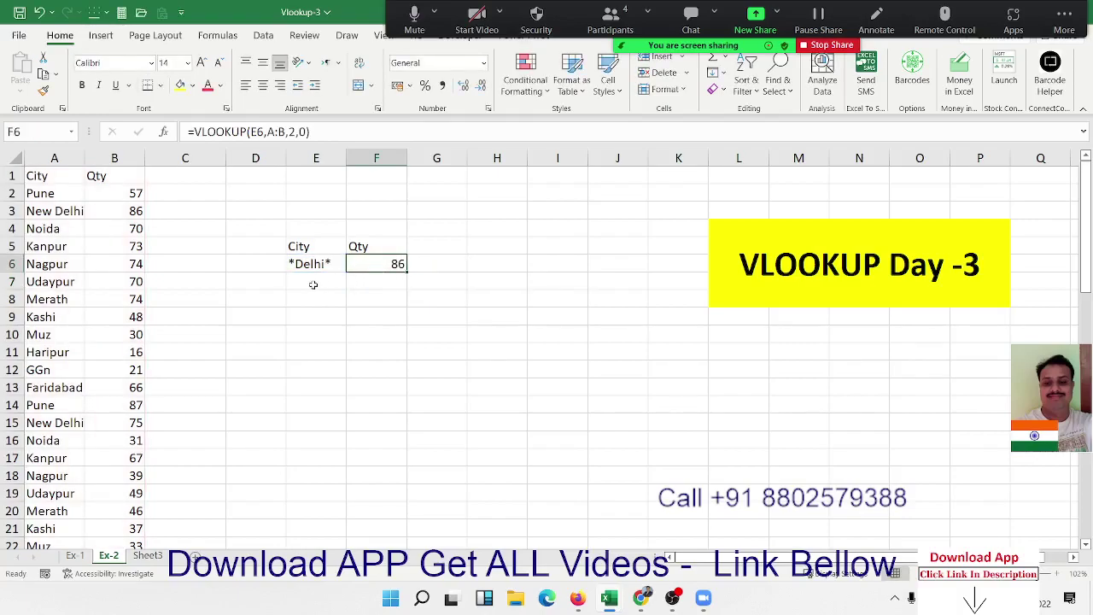
Step: Enter the wildcard variants *Delhi in E7 and Delhi* in E8
left_click_drag(345, 274, 312, 284)
type("*")
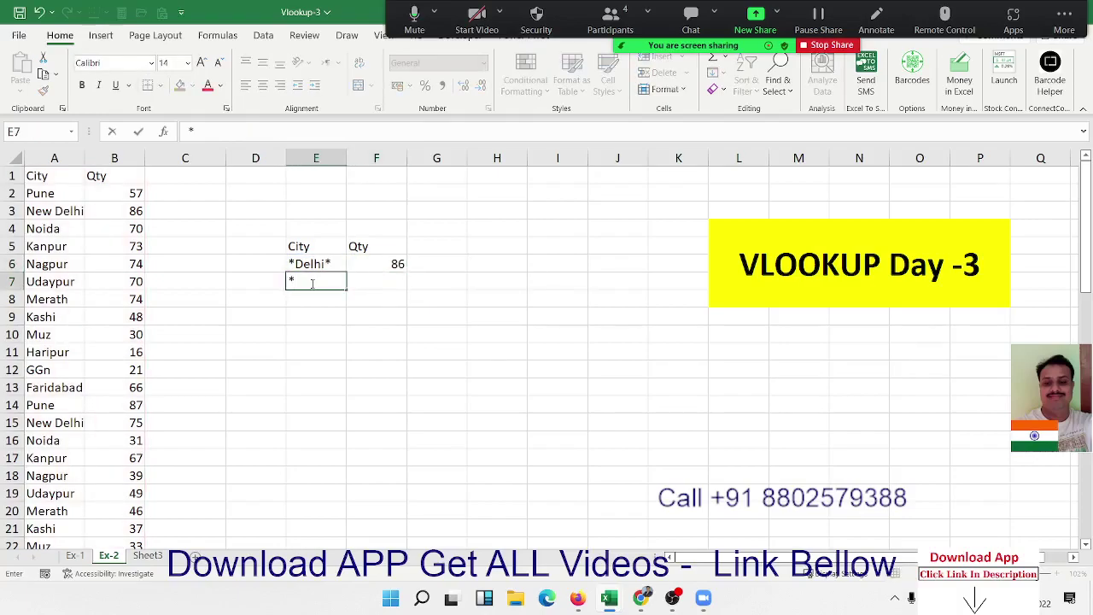
type("Delhi")
key("Delete")
key("Return")
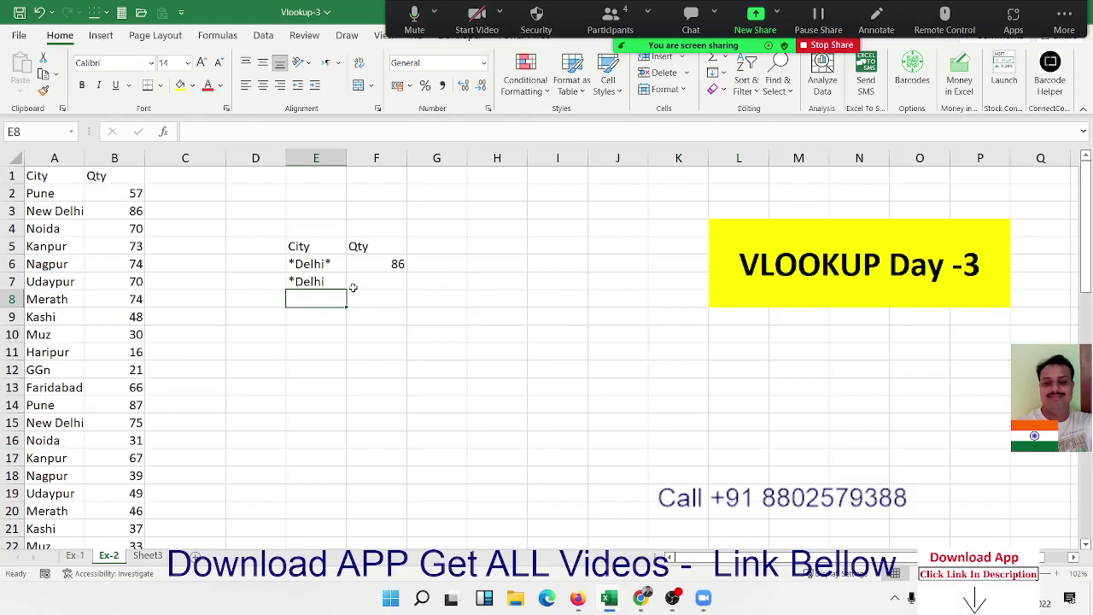
type("DE")
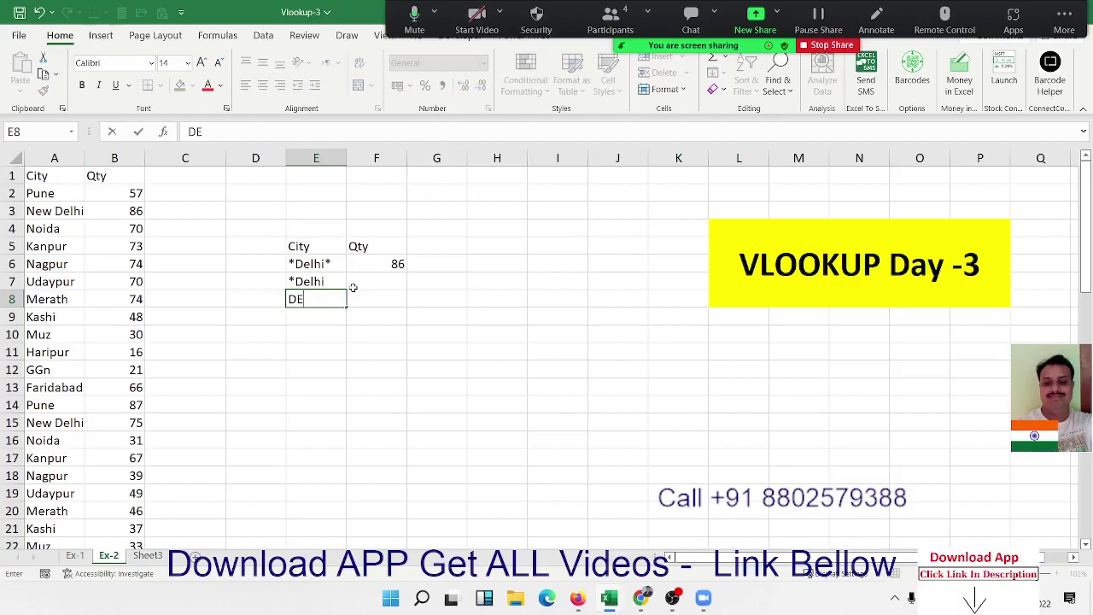
type("lhi")
type("*")
key("Return")
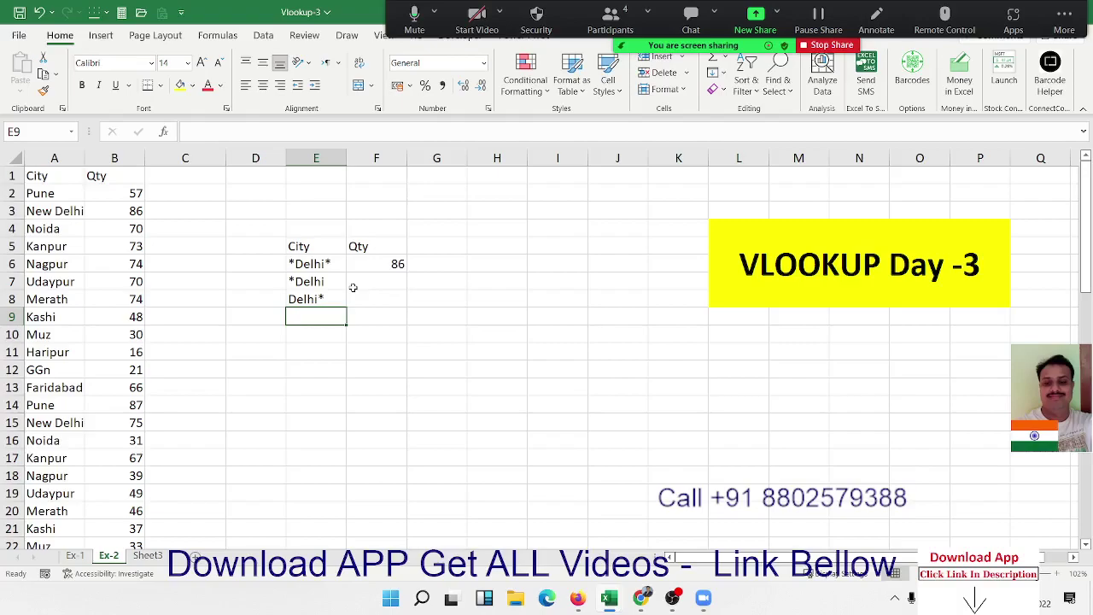
Step: Try a sample entry Delhi-03 in C10, then review the wildcard entries in column E
key("Down")
key("Left")
key("Left")
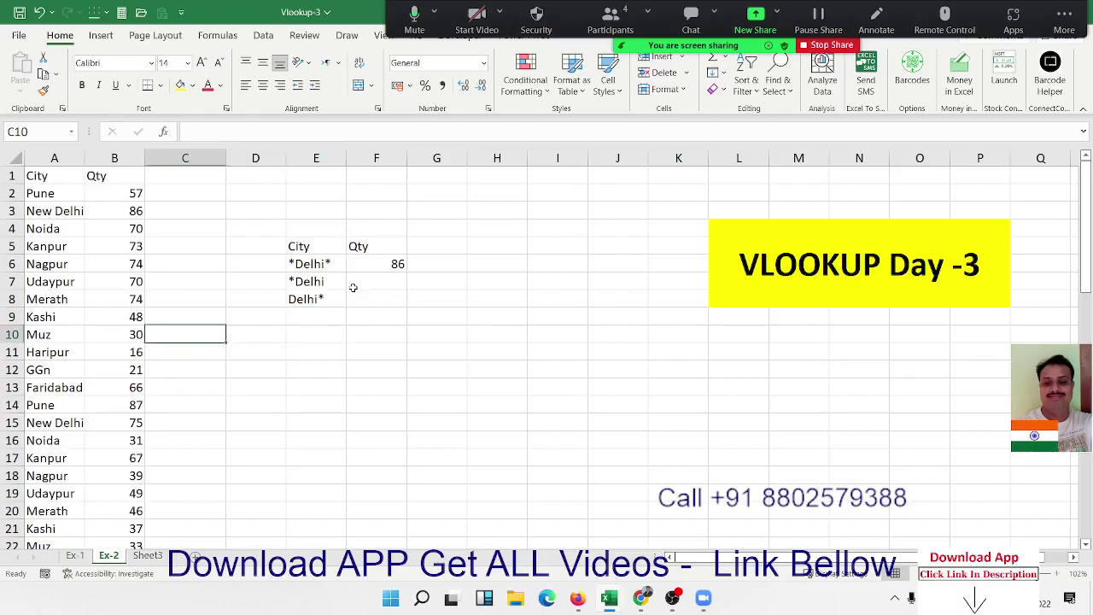
type("Delhi-")
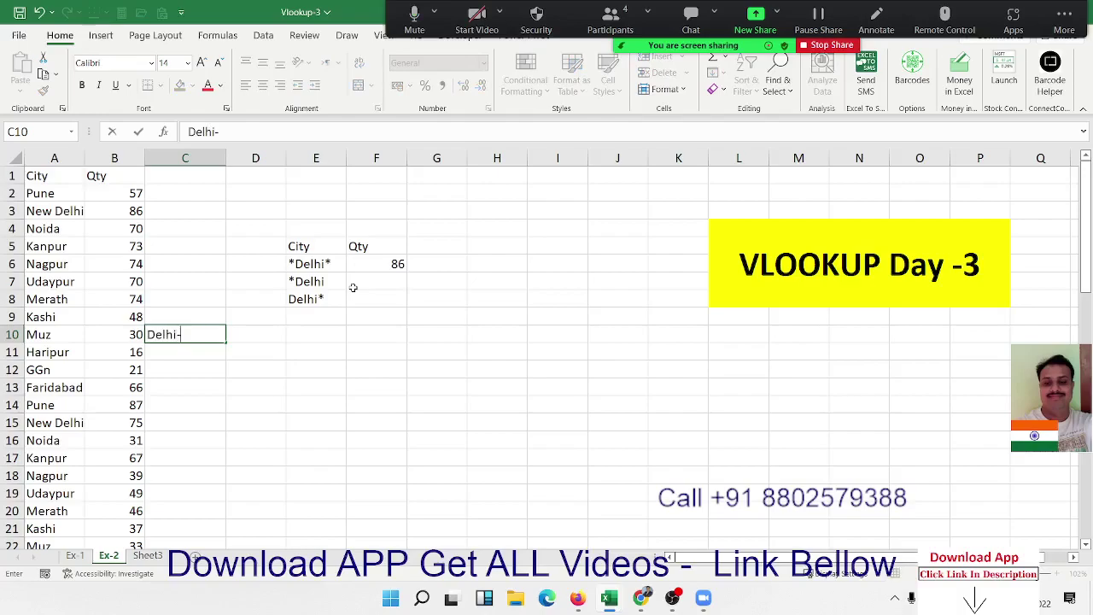
type("03")
key("Return")
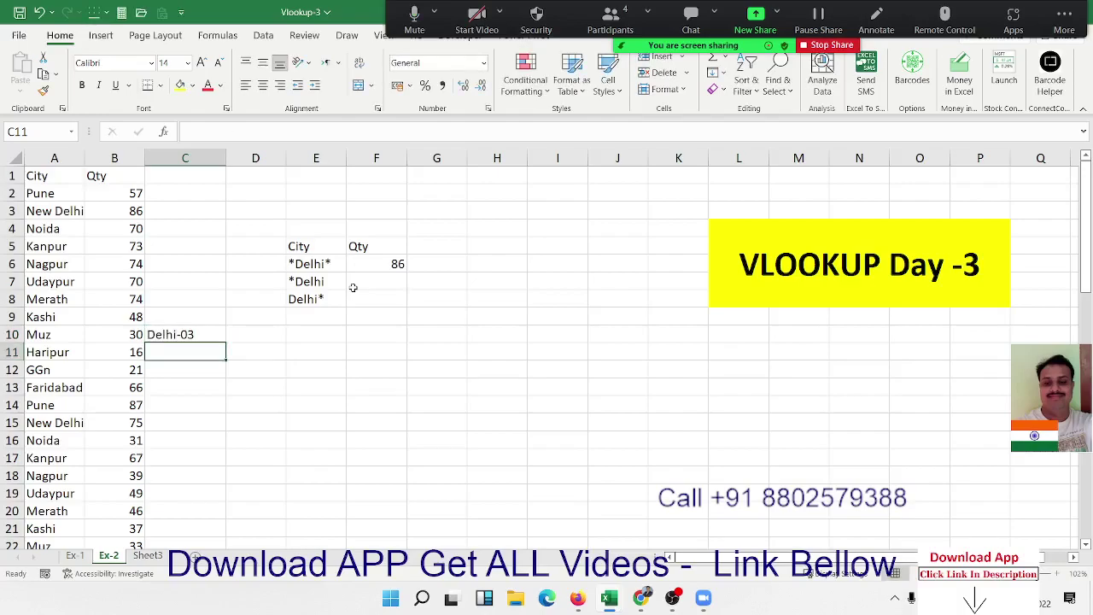
key("Up")
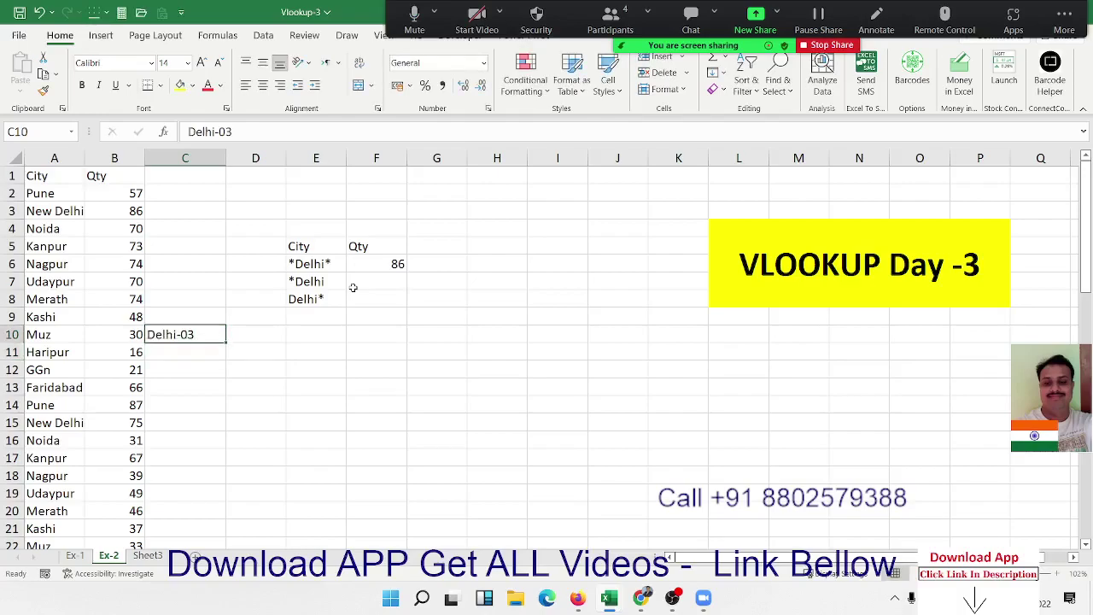
key("Right")
key("Right")
key("Up")
key("Up")
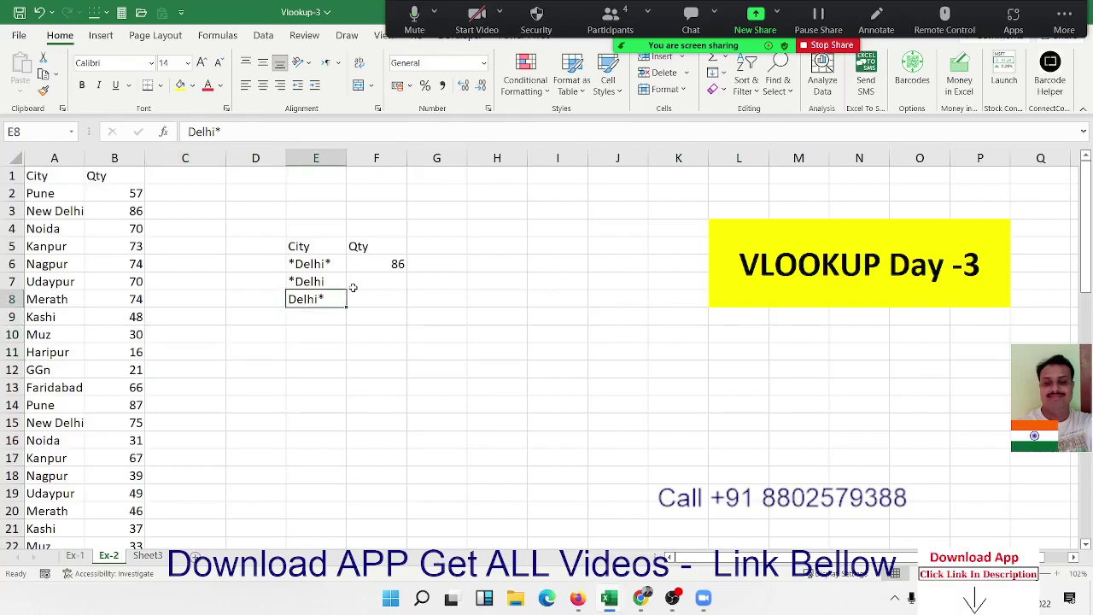
key("Down")
key("Down")
key("Down")
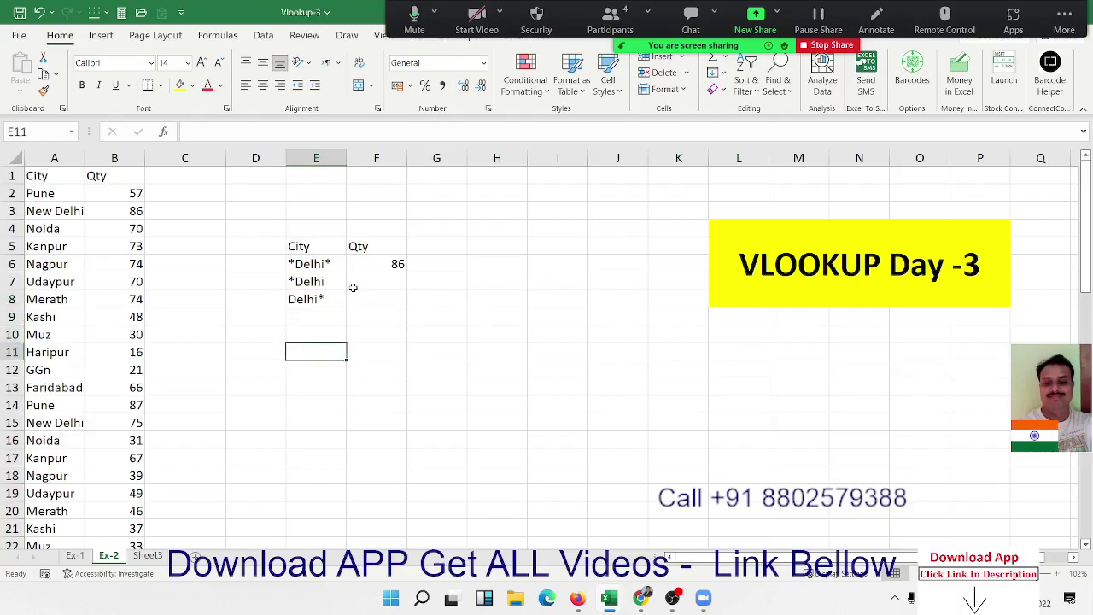
key("Up")
key("Up")
key("Up")
key("Up")
key("Up")
key("Down")
key("Down")
key("Down")
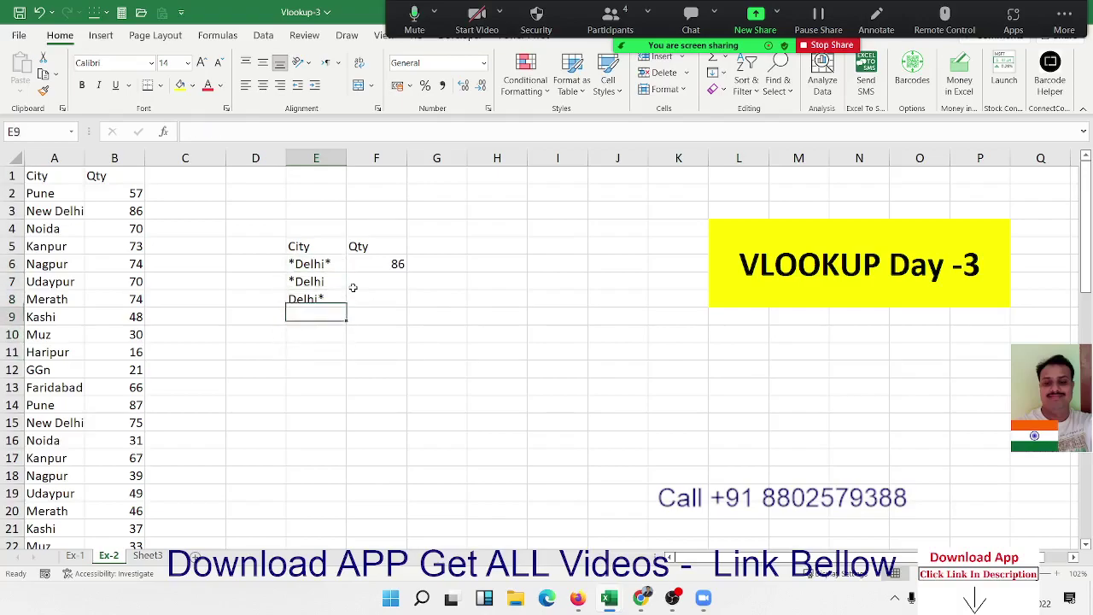
key("Down")
key("Up")
key("Up")
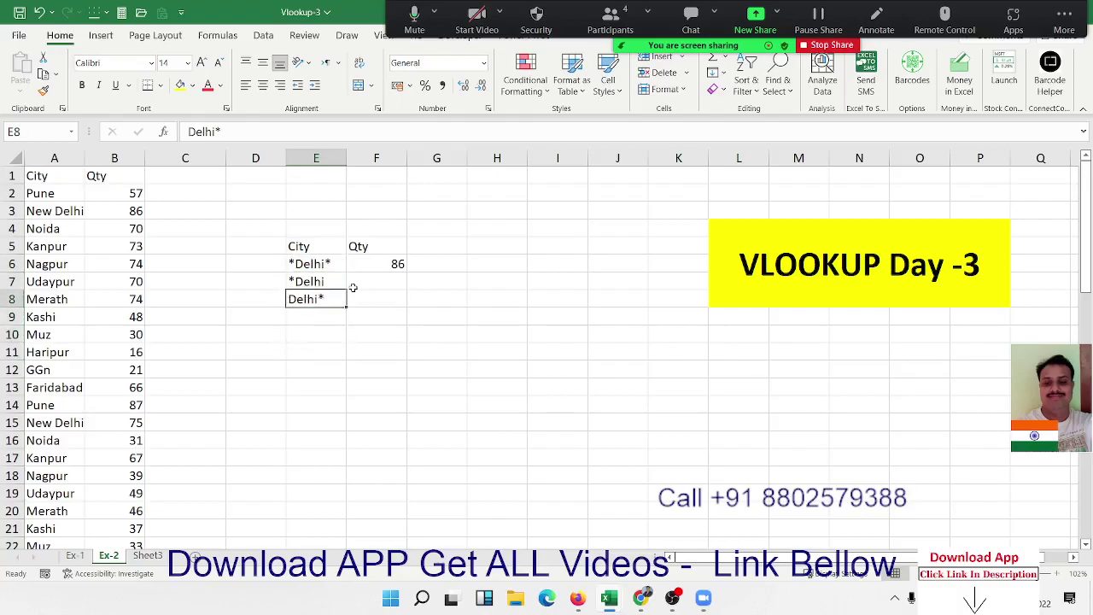
Step: Enter the partial name Muz as a new lookup value in E11
left_click(304, 354)
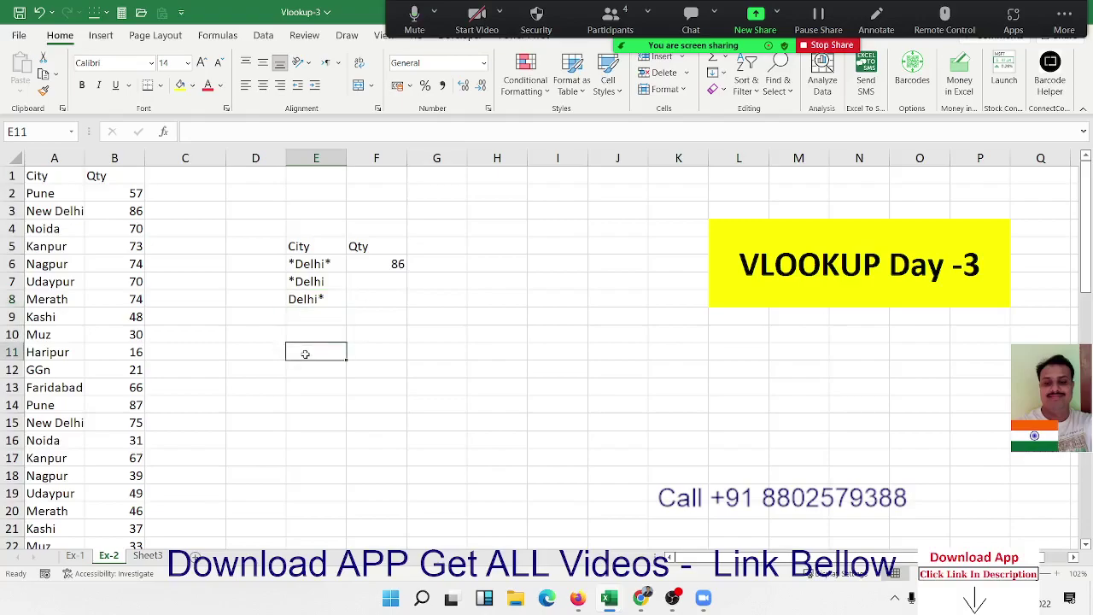
type("D")
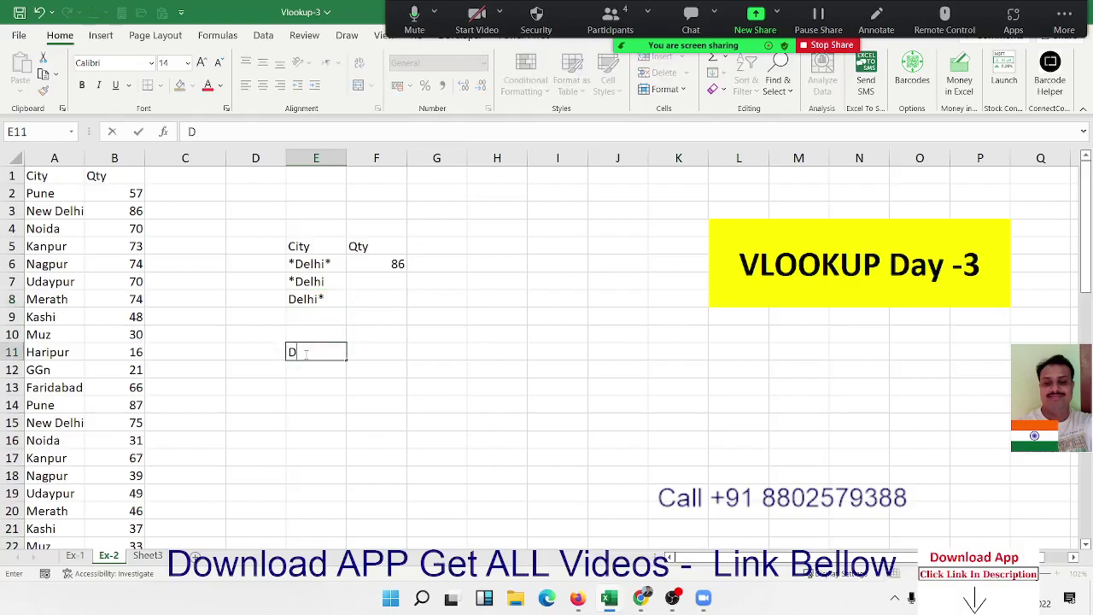
key("Escape")
type("M")
type("u")
key("Return")
Step: Change the city in A10 from Muz to the full name Muzaffarpur
key("Left")
key("Left")
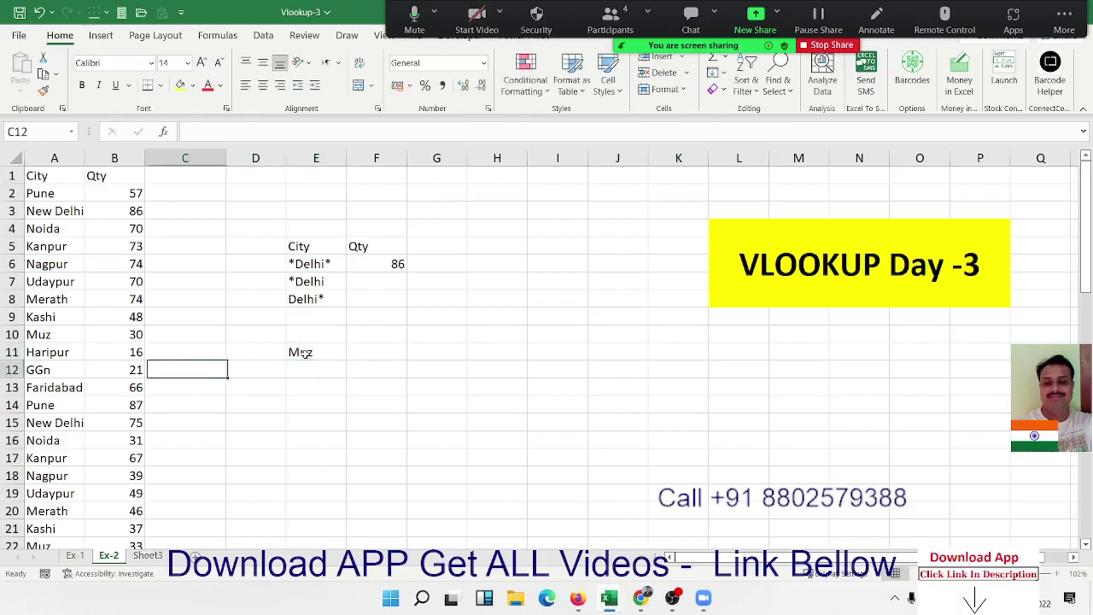
key("Left")
key("Left")
key("Up")
key("Up")
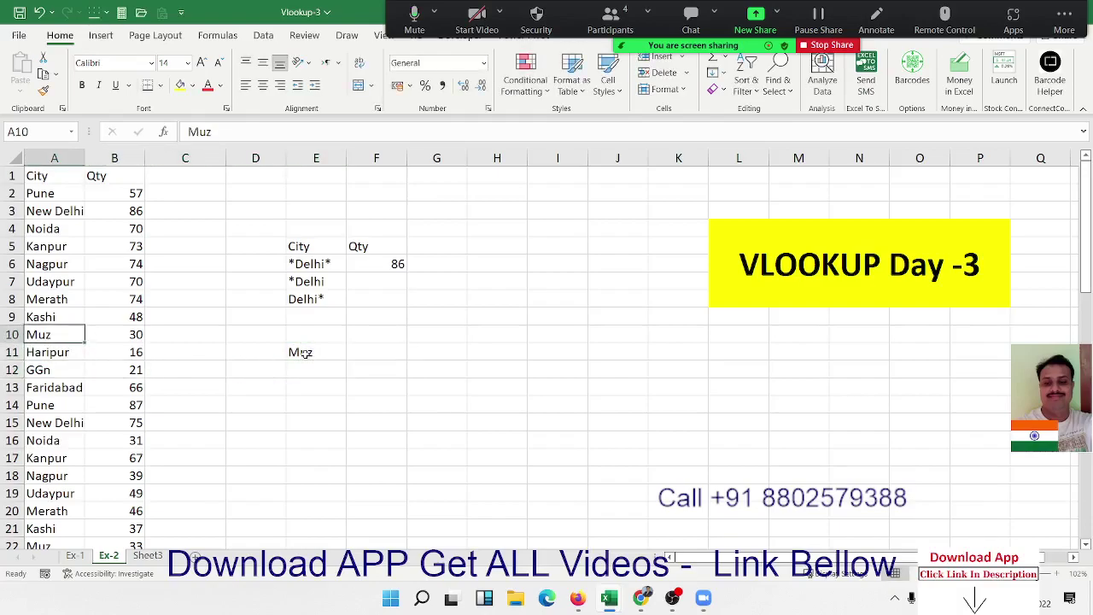
type("Muza")
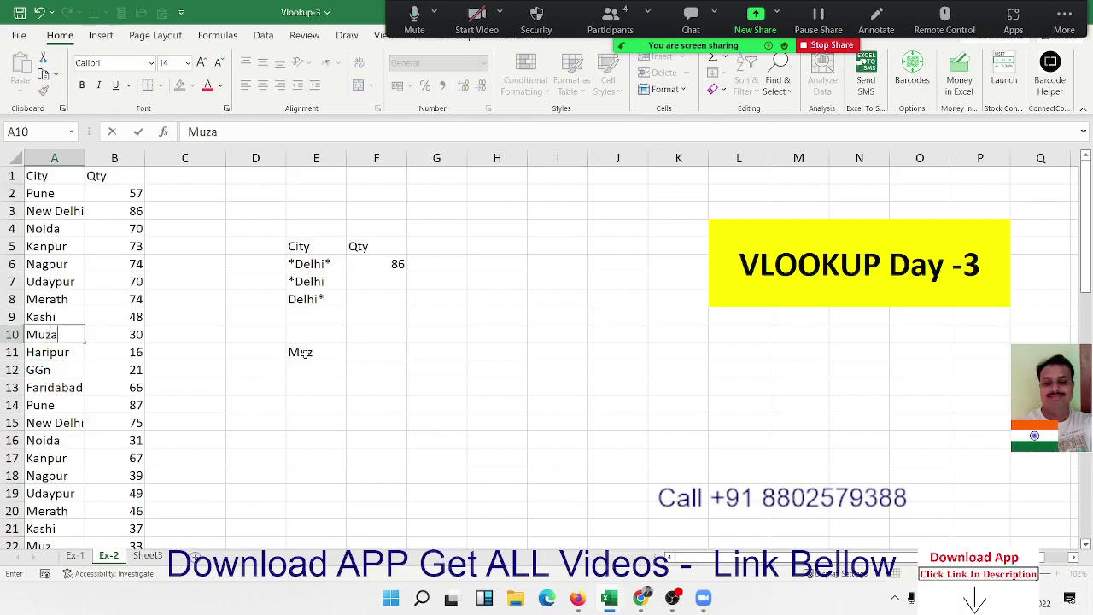
type("ffar")
type("pur")
key("Return")
Step: Go back to E11 and re-edit the Muz lookup entry
key("Up")
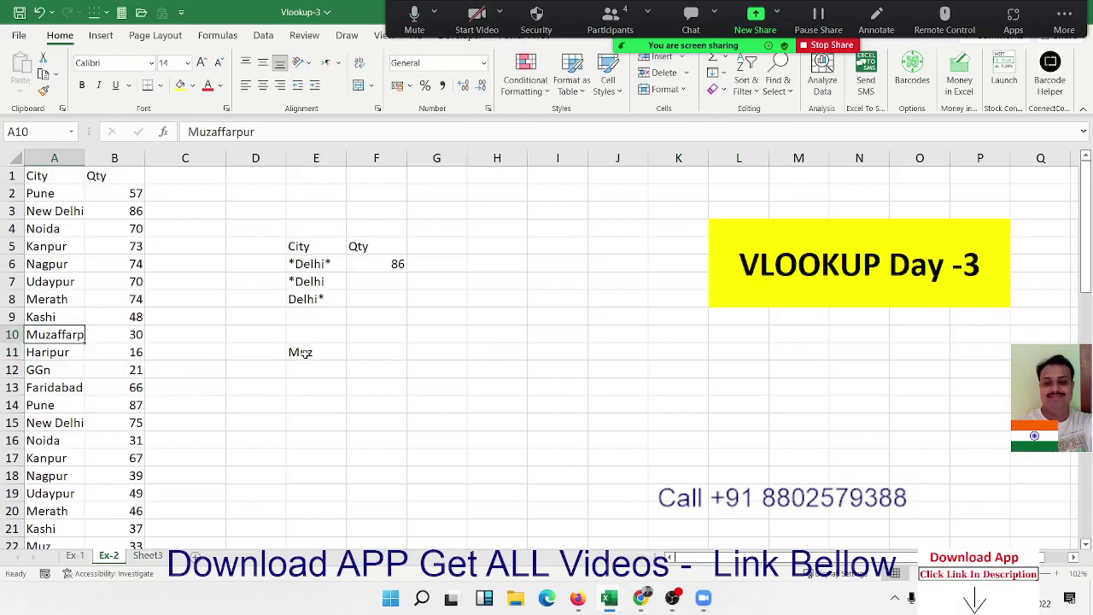
key("Right")
key("Right")
key("Right")
key("Right")
key("Right")
key("Down")
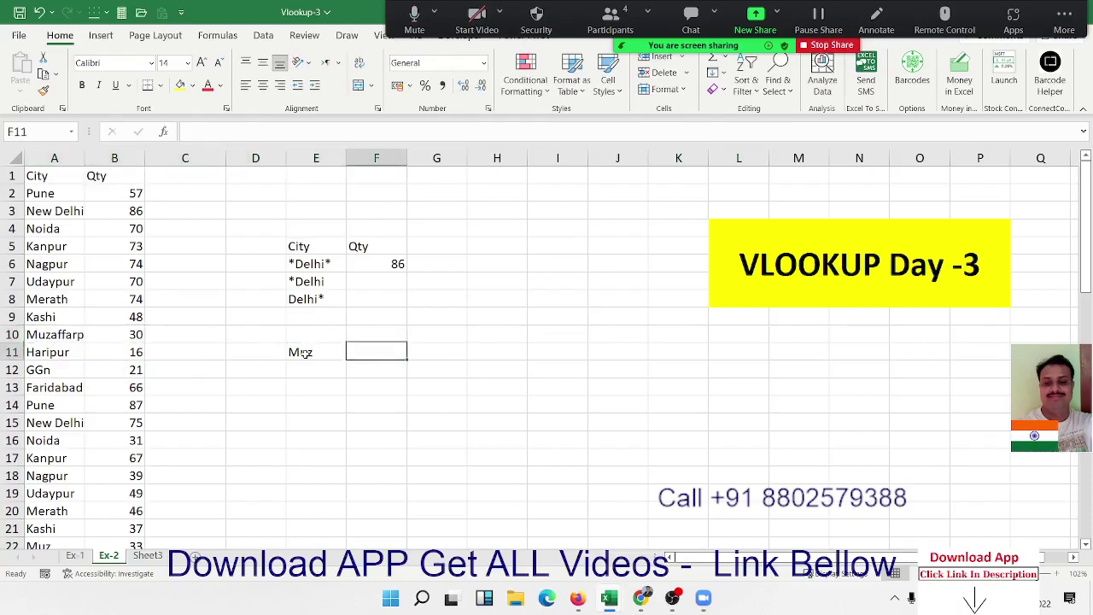
key("Down")
key("Left")
key("Up")
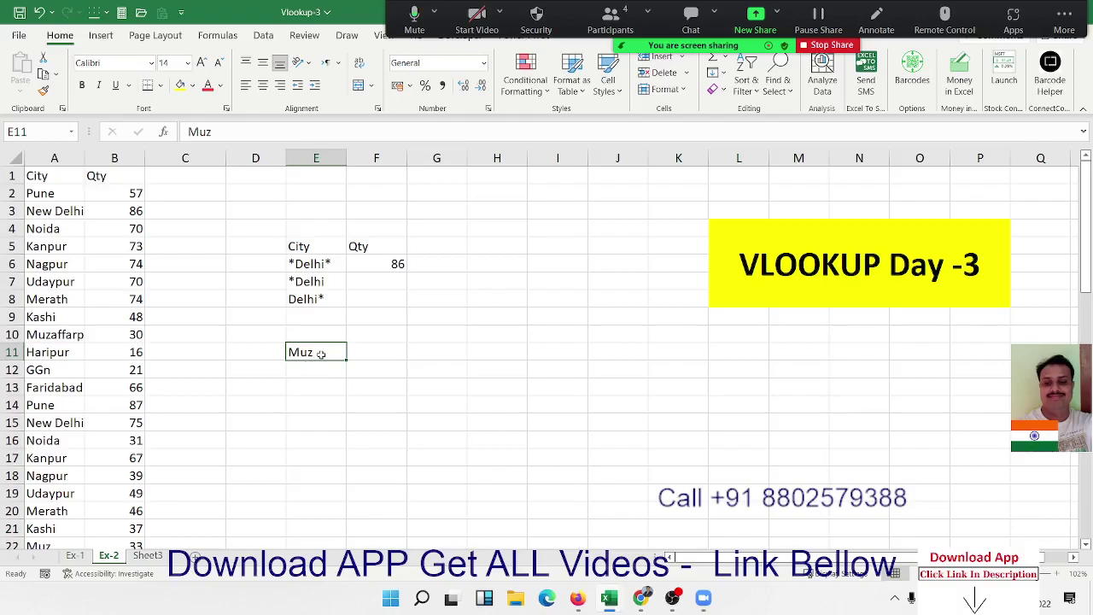
double_click(320, 354)
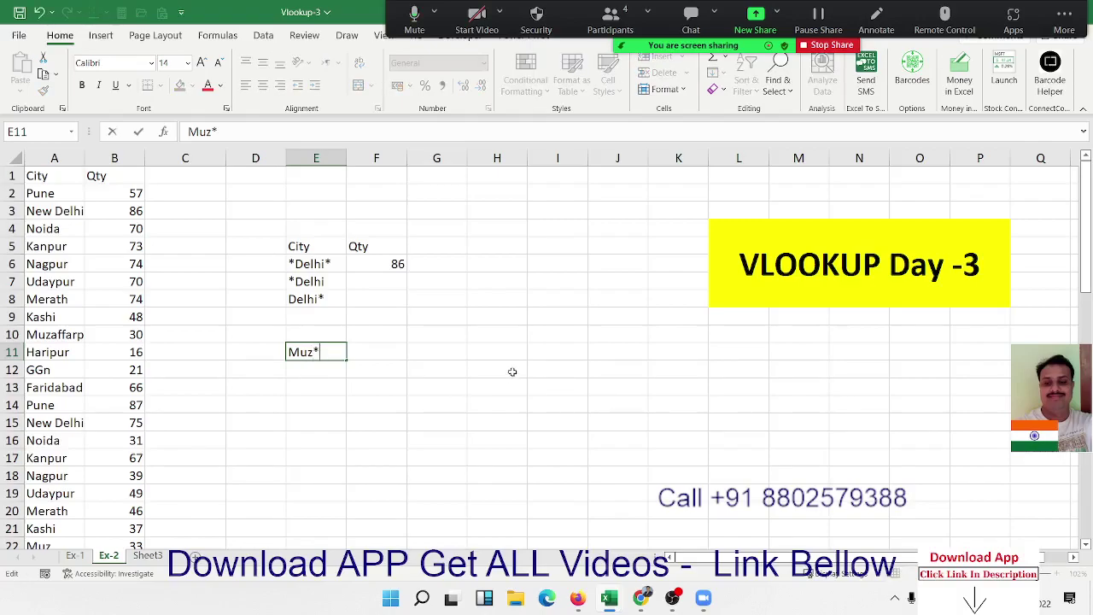
key("Return")
Step: Move the selection to result cell F11 beside the Muz entry
key("Right")
key("Up")
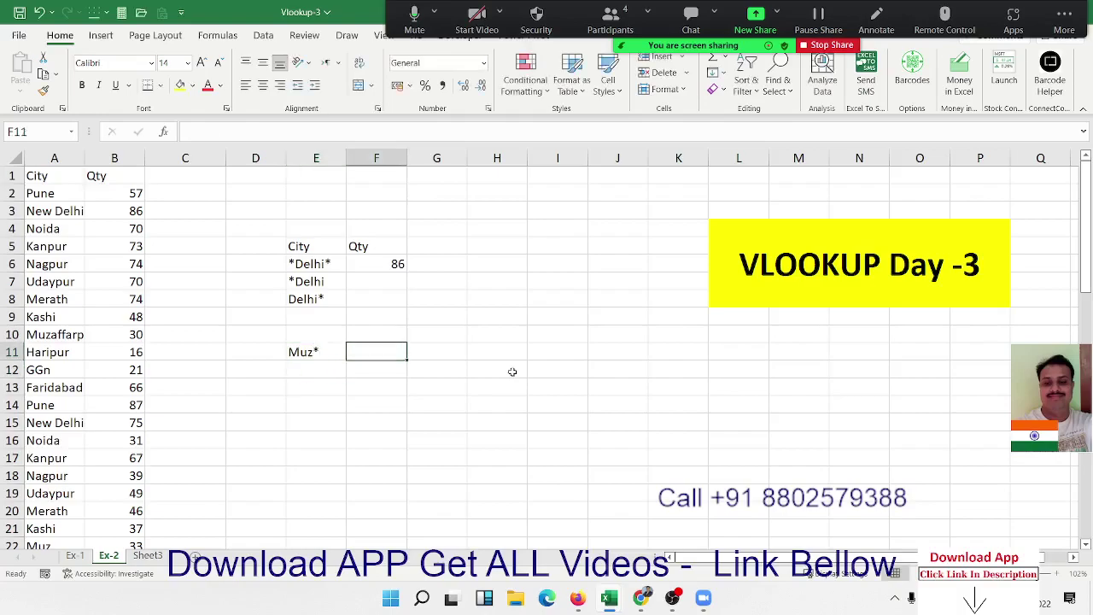
key("Left")
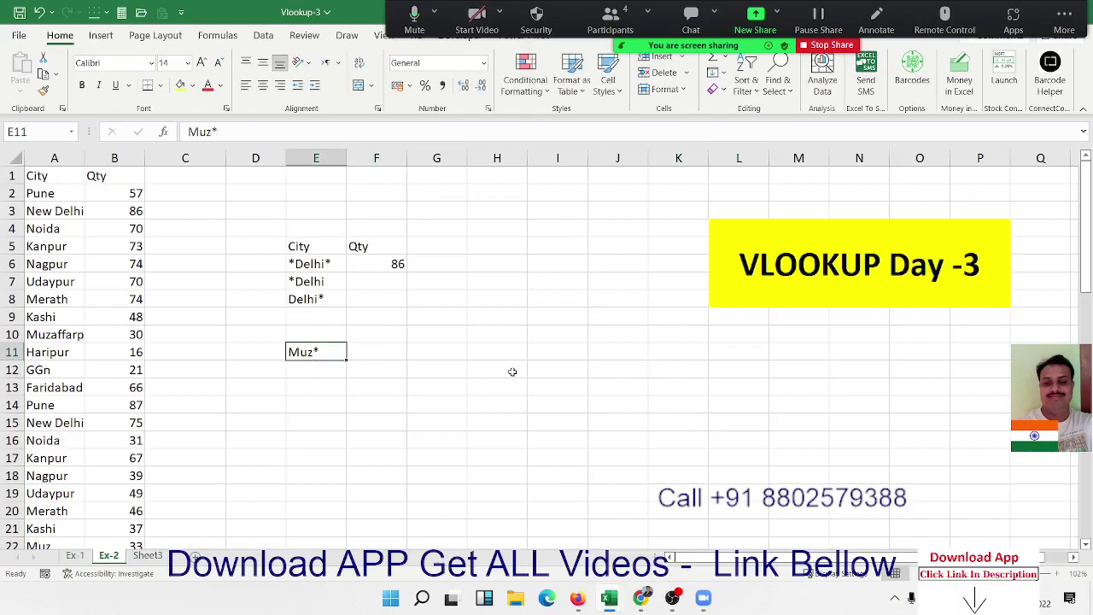
key("Down")
key("shift+Down")
key("shift+Down")
key("shift+Down")
key("shift+Down")
key("shift+Down")
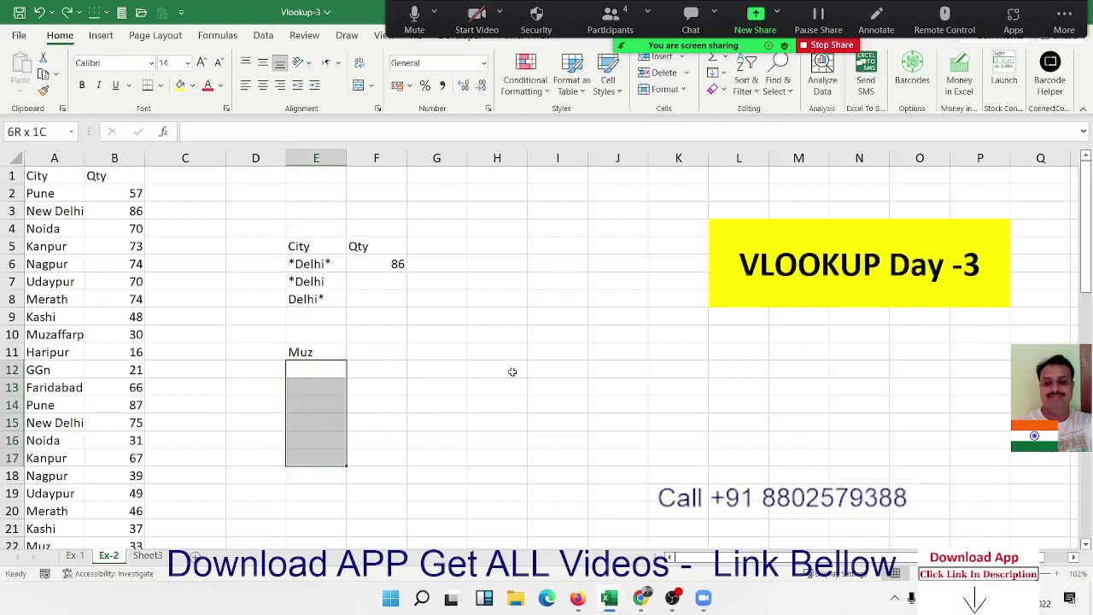
key("shift+Up")
key("Up")
key("Right")
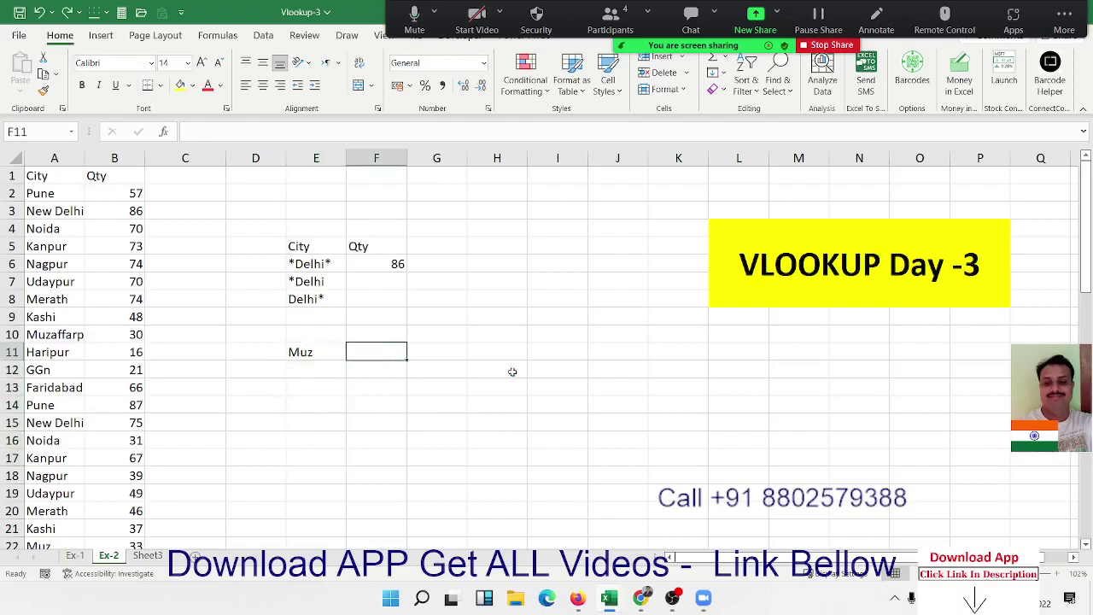
Step: Enter =VLOOKUP(E11&"*",A:B,2,0) in F11 to match Muz with a wildcard
type("=vl")
key("Tab")
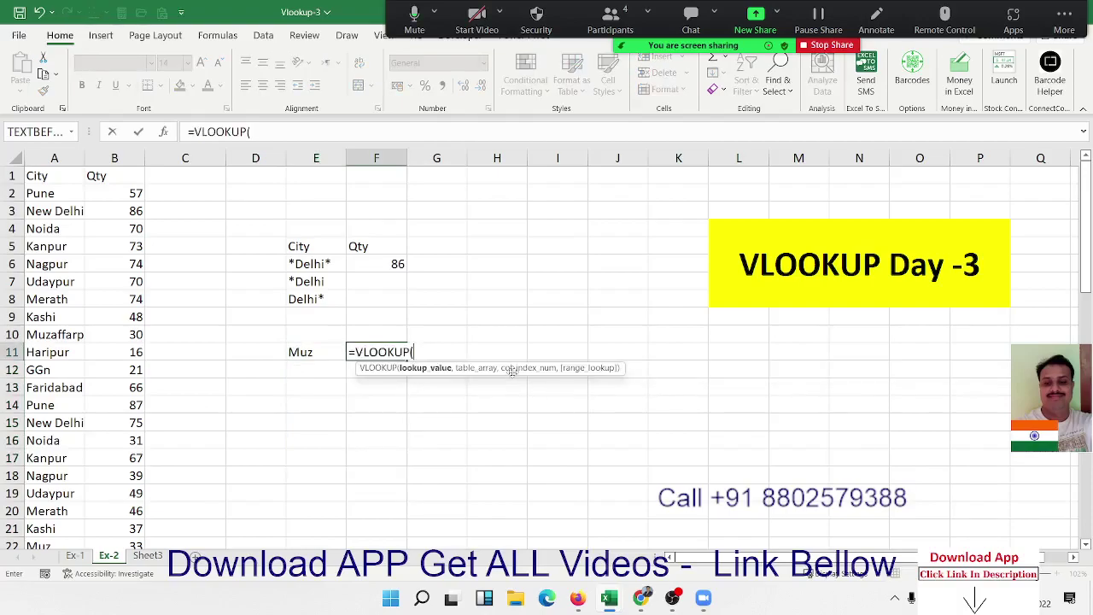
key("Left")
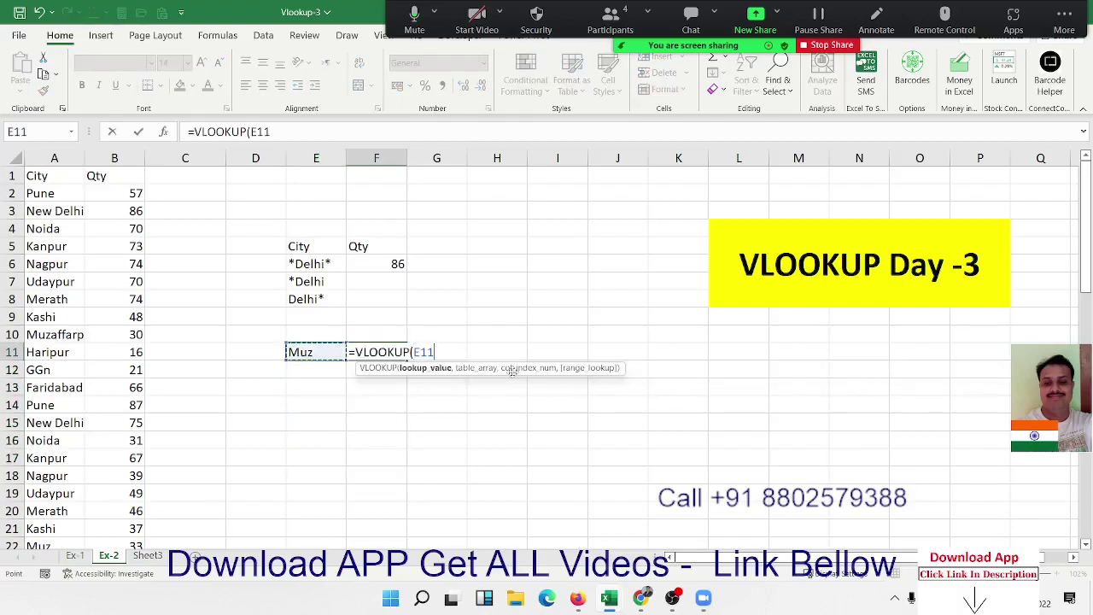
type("&\"*\"")
type(",")
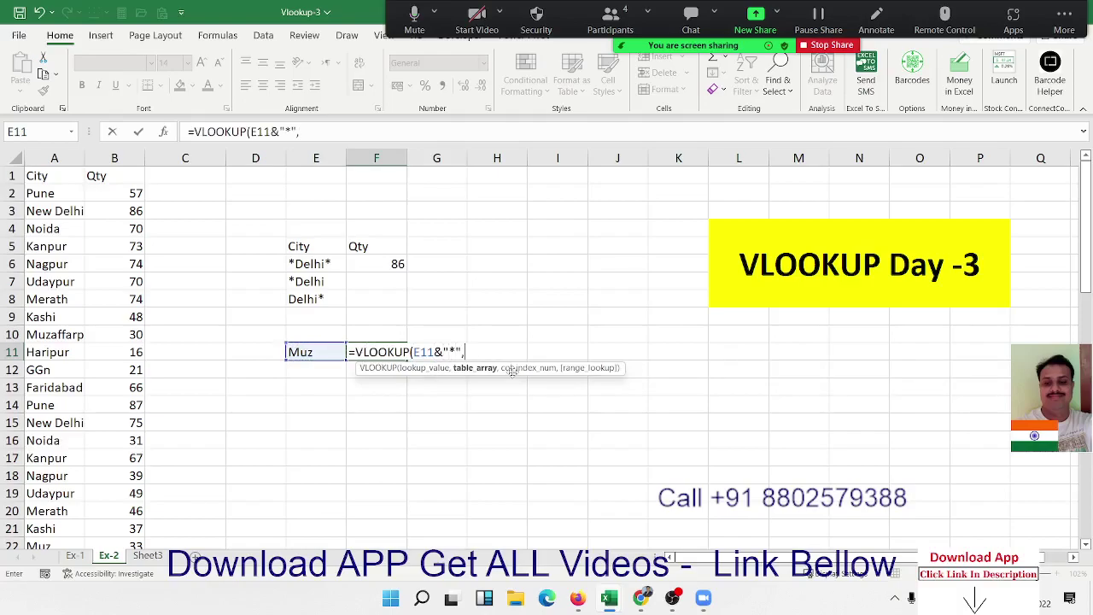
left_click_drag(62, 149, 95, 152)
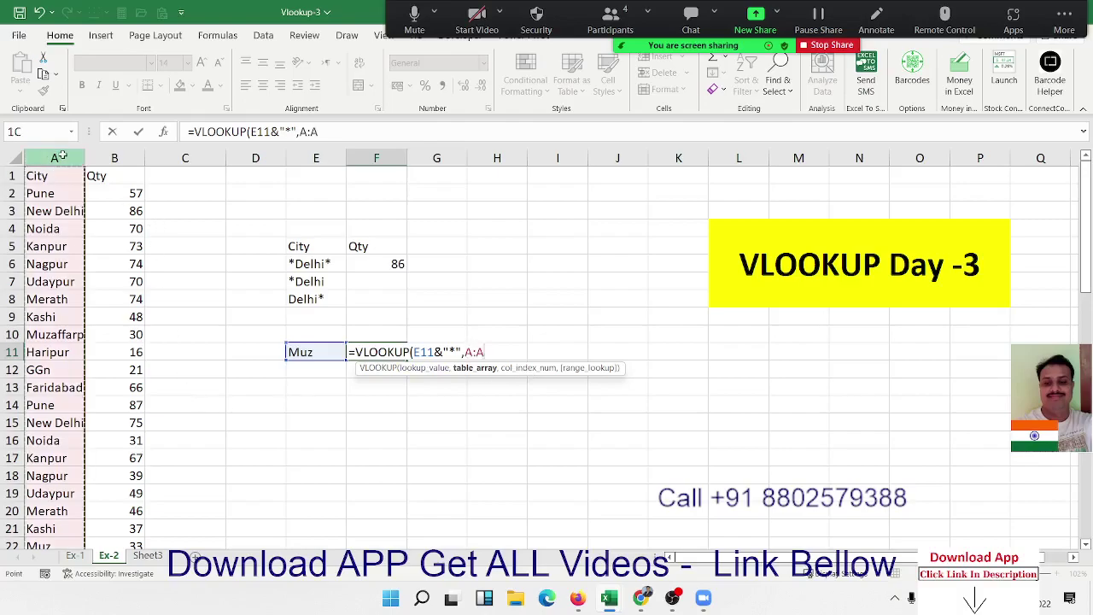
type(",")
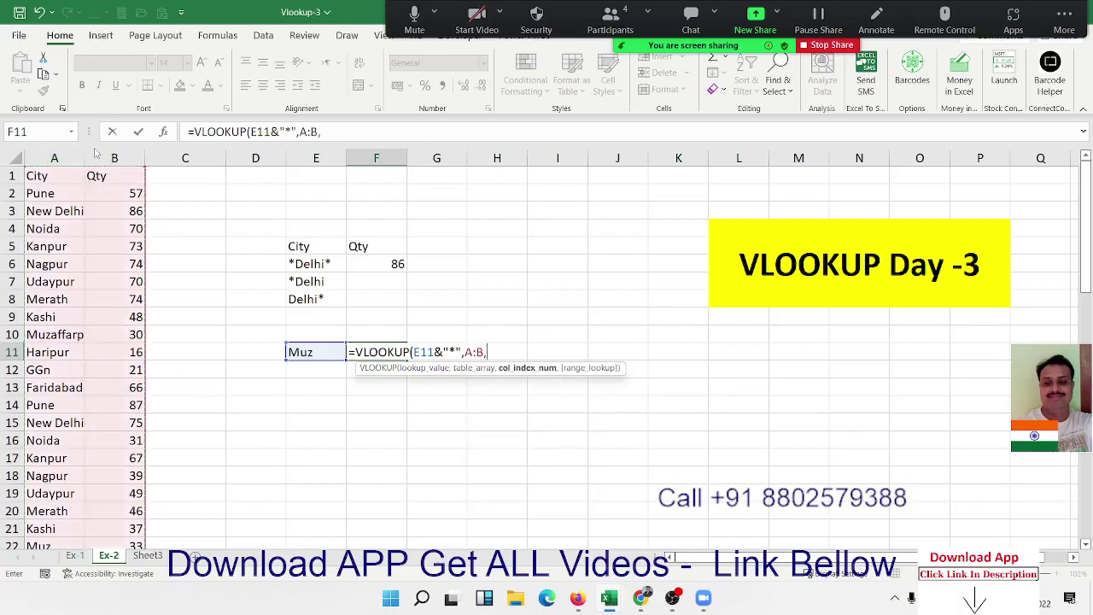
type("2,0")
key("Return")
Step: Review F11's formula and its E11&"*" lookup value, leaving the result 30 unchanged
key("Up")
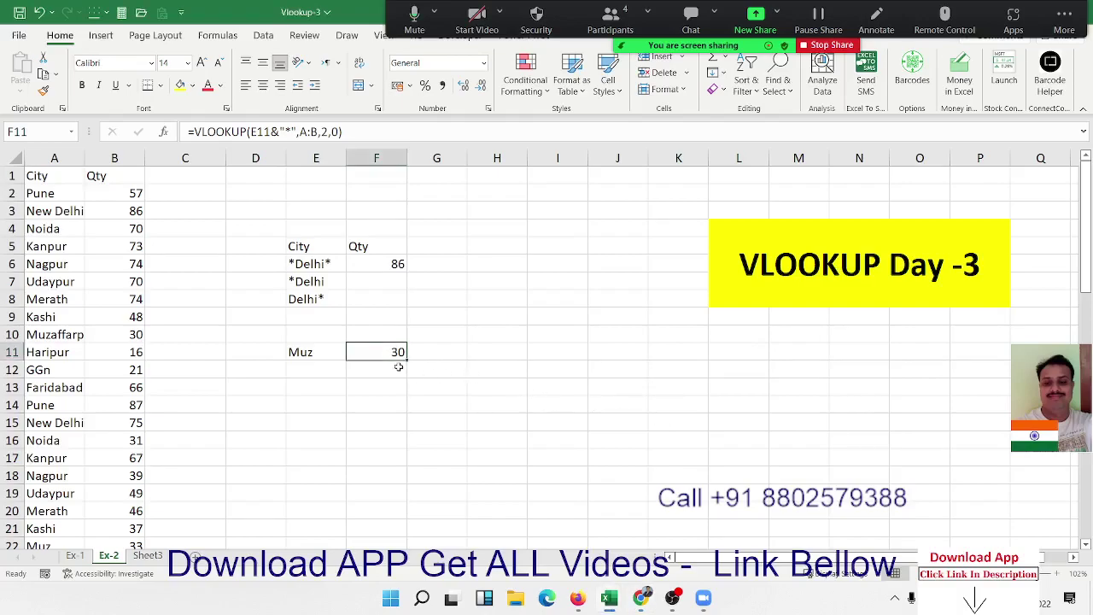
left_click(311, 353)
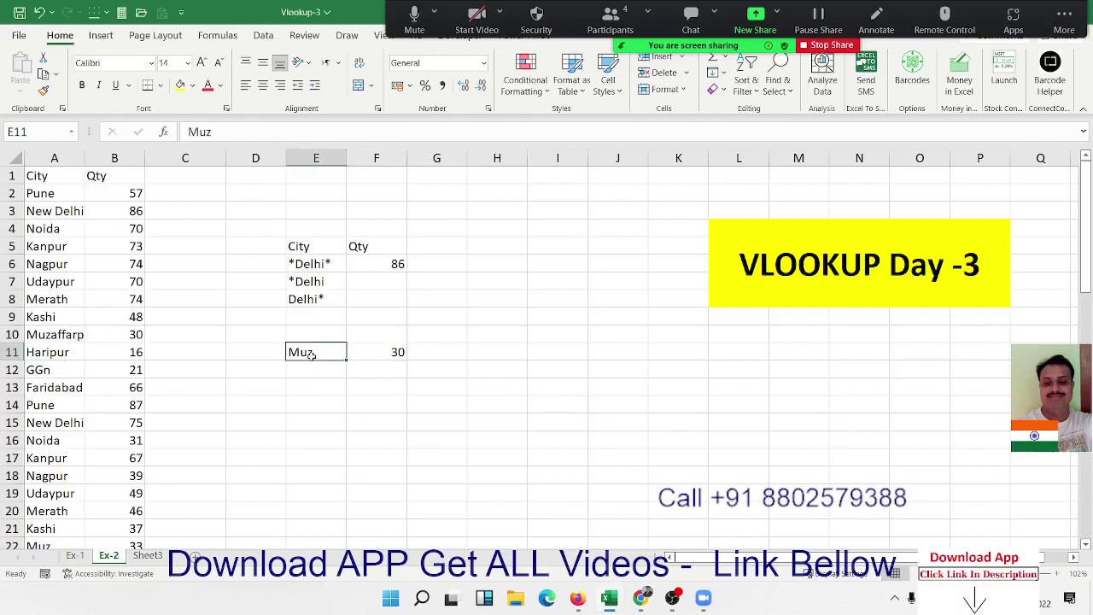
double_click(361, 352)
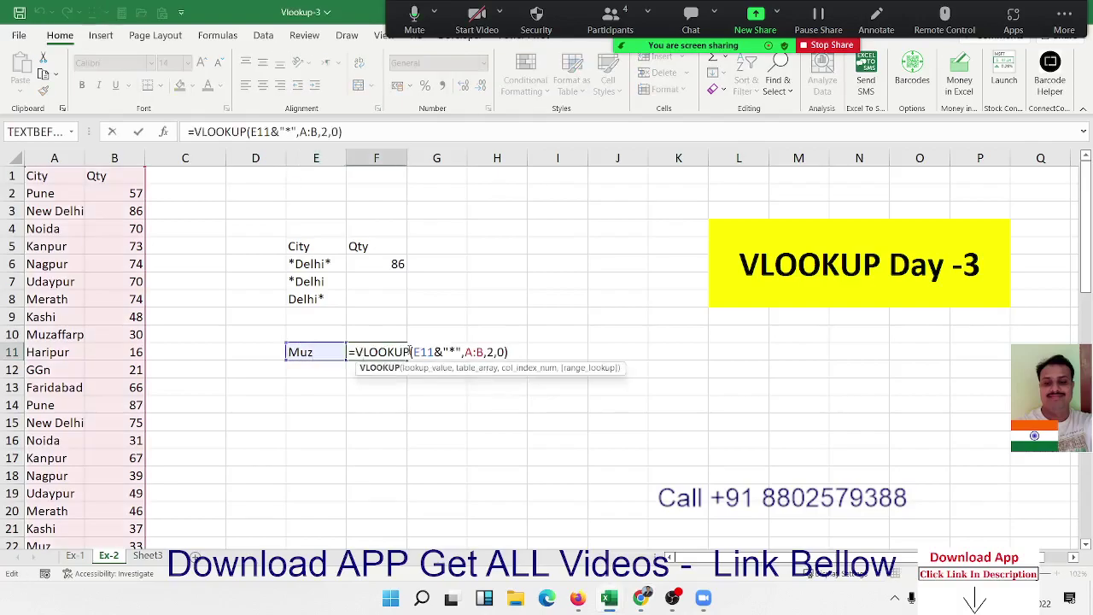
left_click(459, 352)
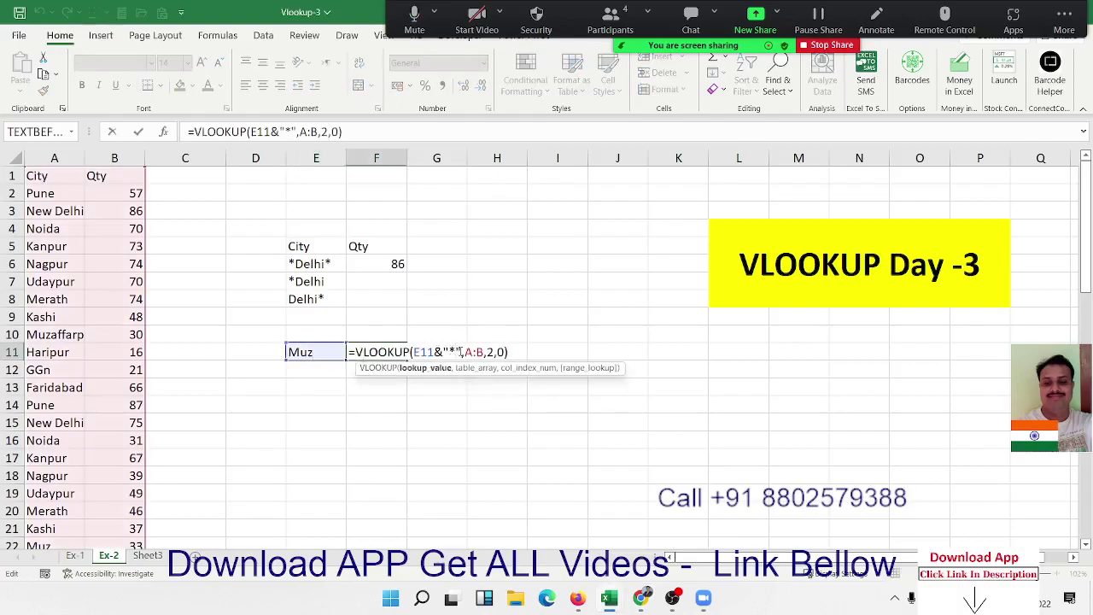
left_click_drag(459, 351, 414, 352)
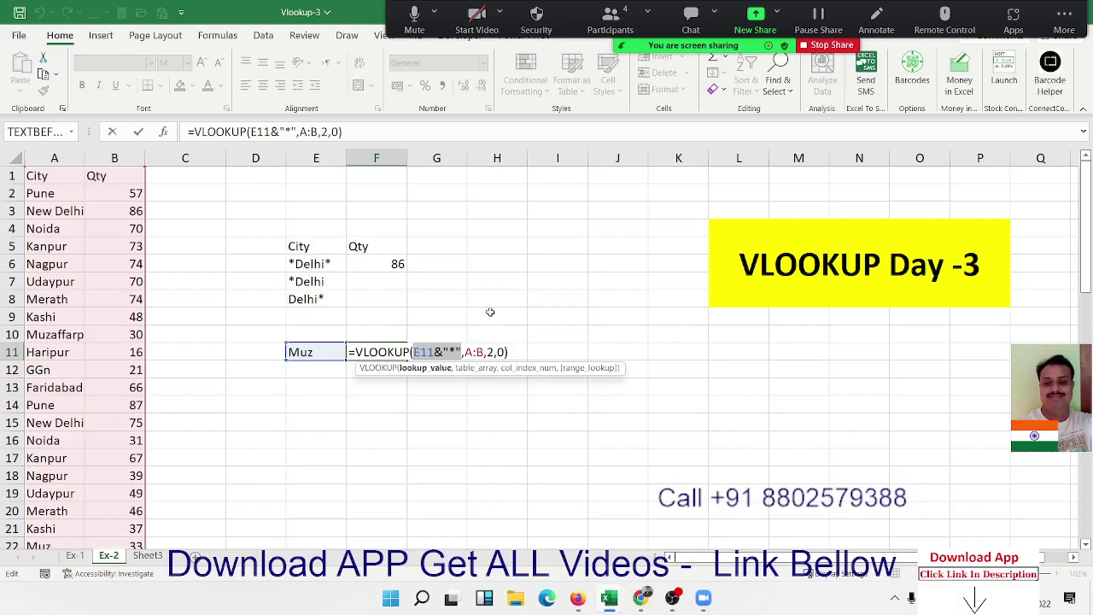
key("ctrl+Return")
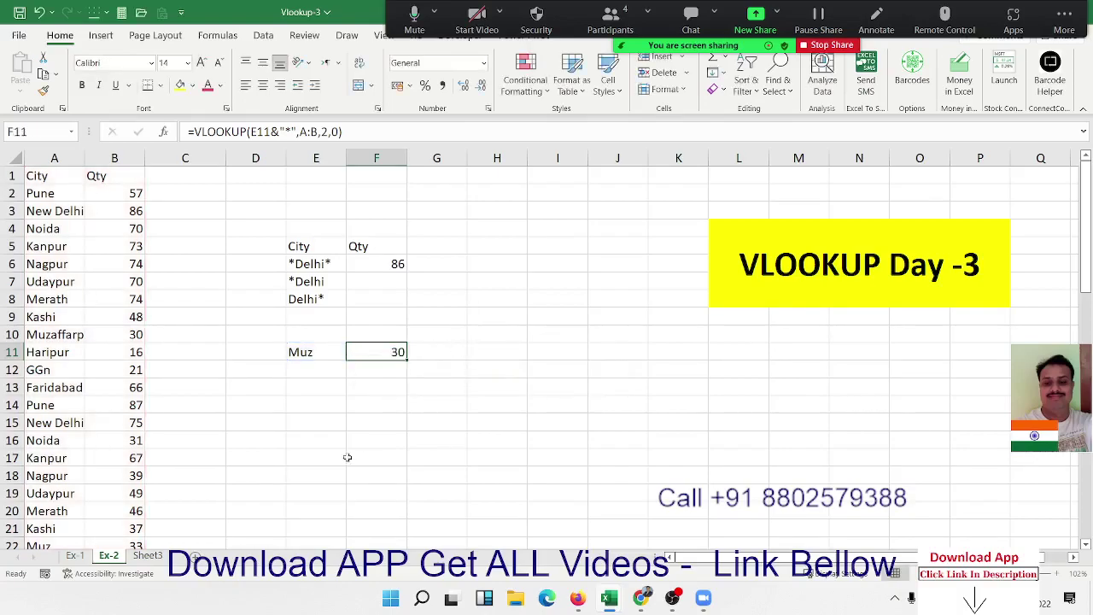
Step: Add three new sheets named Q1, Q2 and Q3
left_click(160, 556)
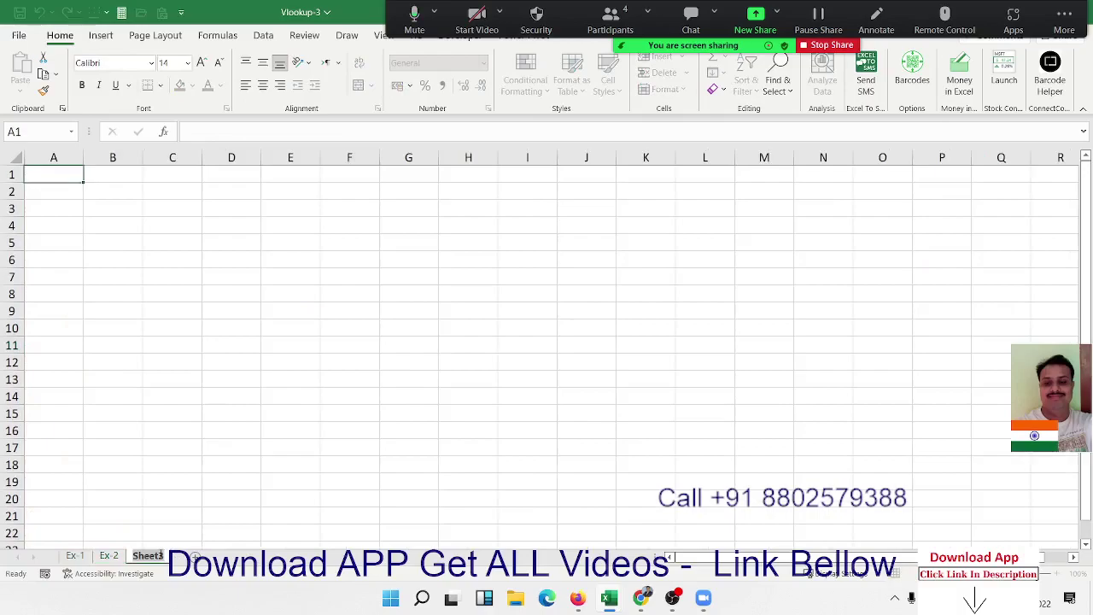
double_click(161, 556)
type("Q1")
left_click(162, 556)
double_click(164, 556)
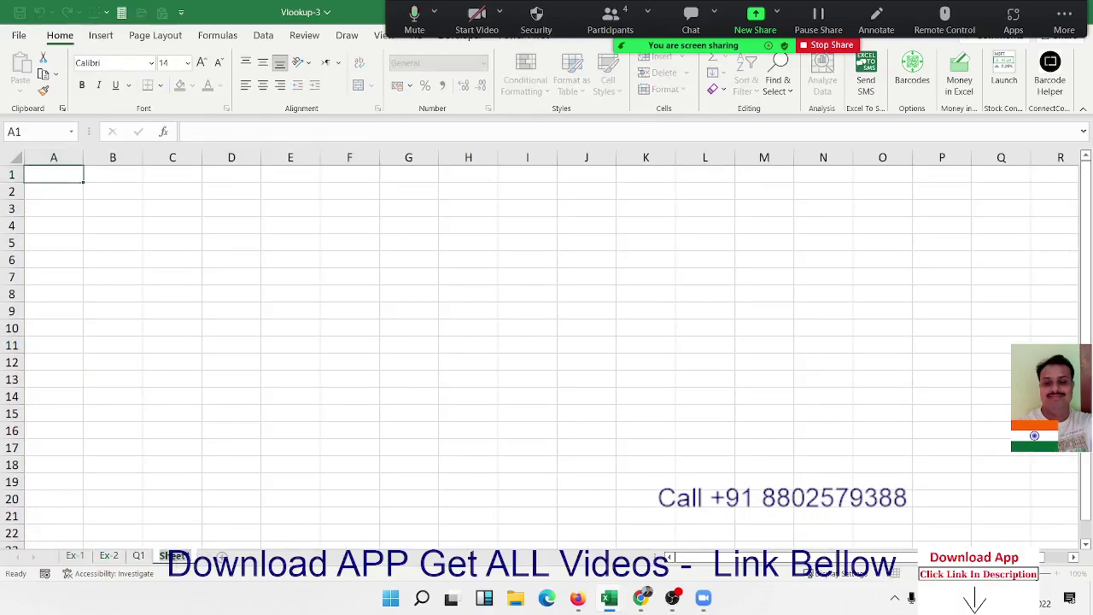
type("Q2")
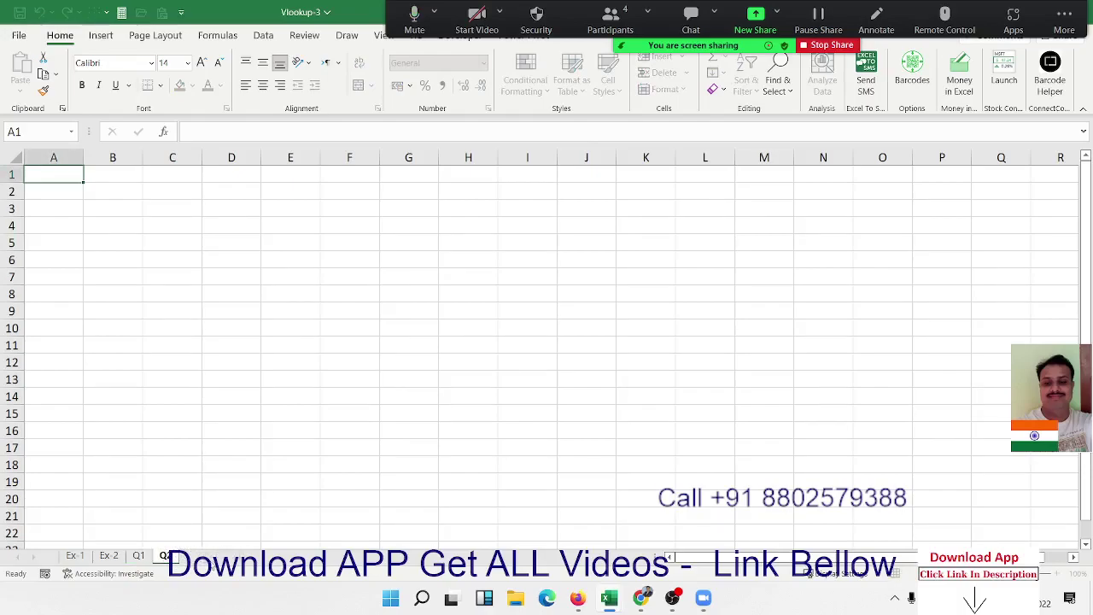
left_click(197, 556)
double_click(201, 556)
type("Q3")
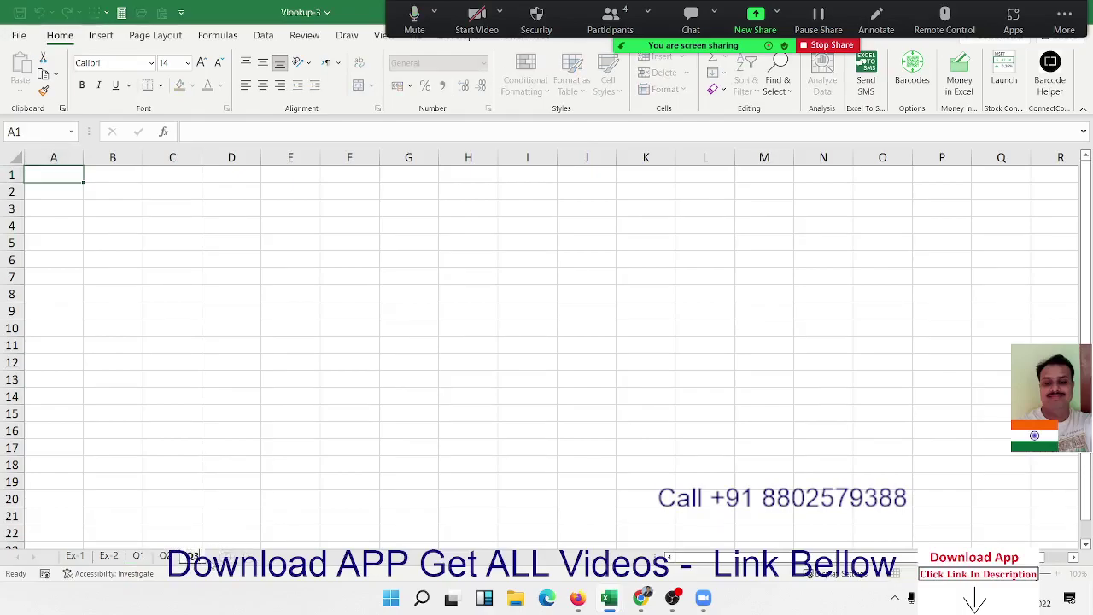
key("Return")
Step: Add a Q4 sheet and a fifth sheet, typing the name Summary
left_click(231, 556)
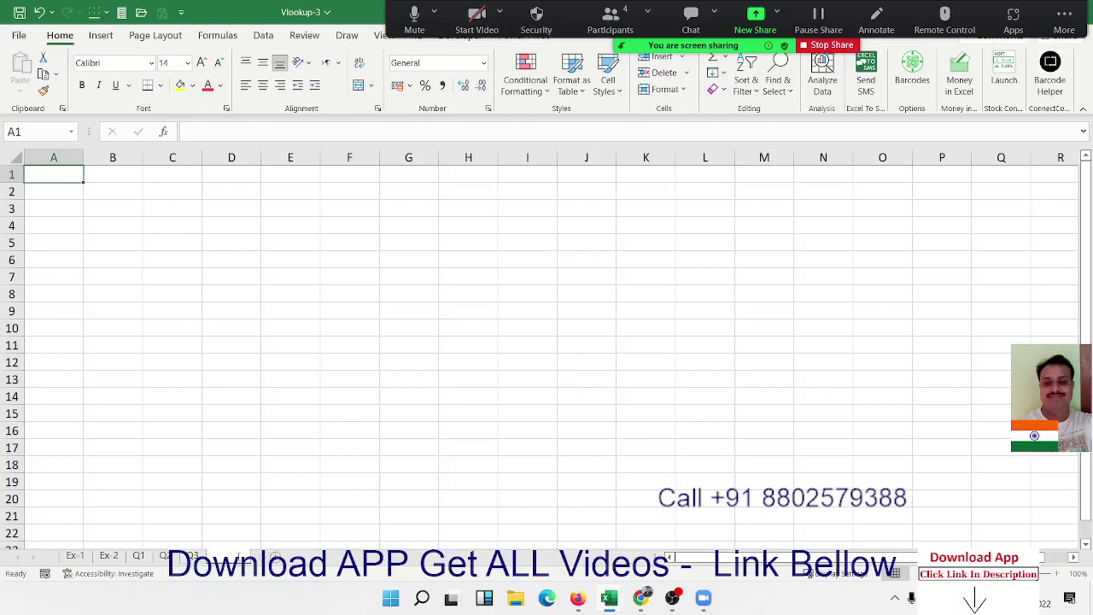
double_click(228, 556)
type("Q")
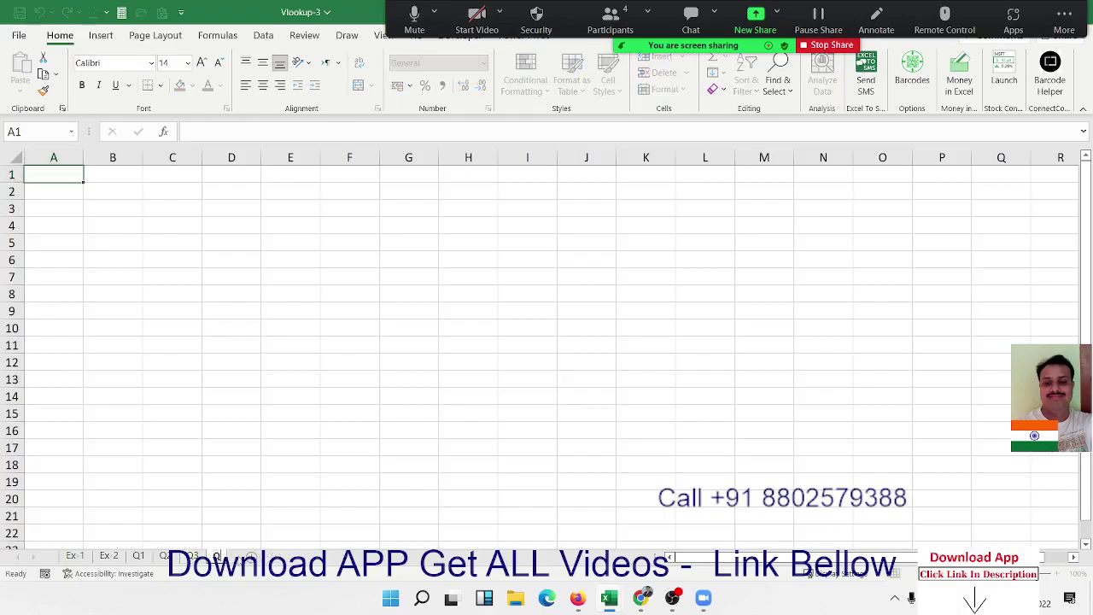
key("Return")
left_click(243, 556)
double_click(254, 556)
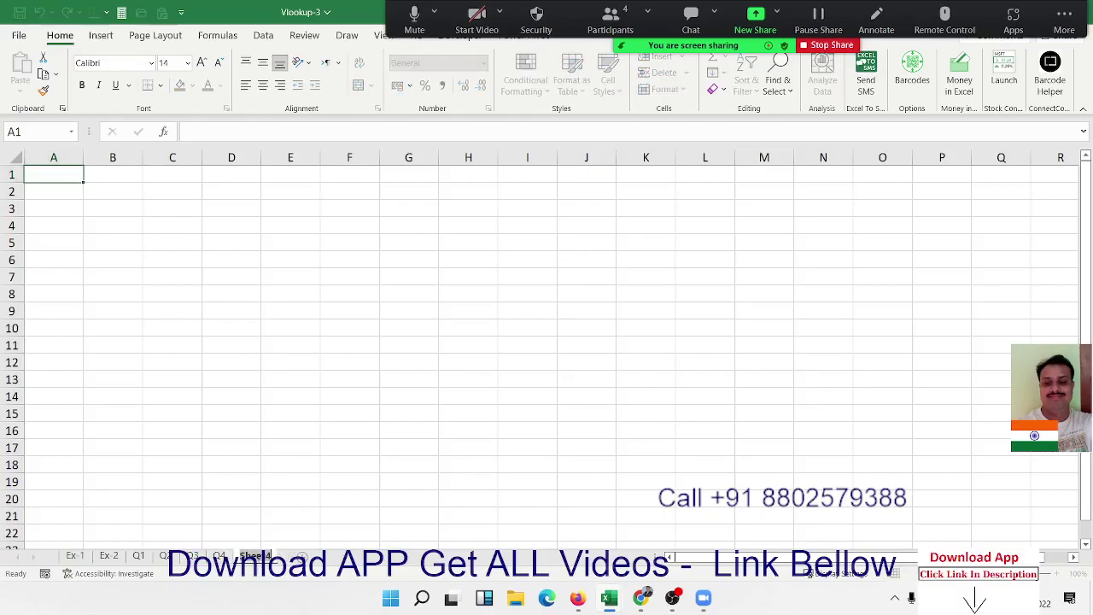
type("Su")
type("mmar")
type("y")
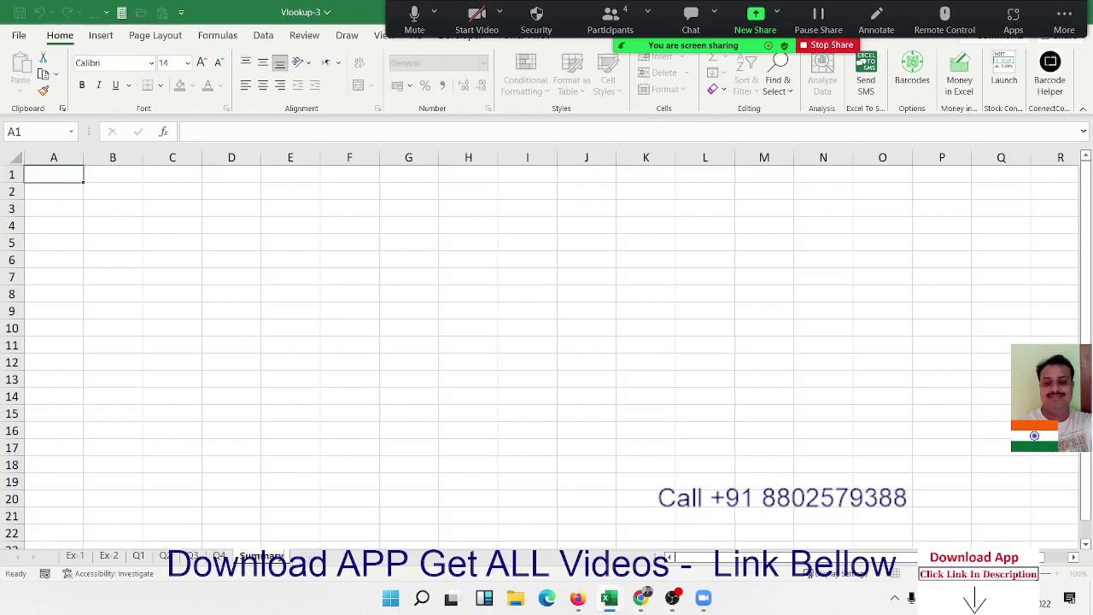
Step: Confirm the Summary sheet name and put a Name header in Q1's A1
key("Return")
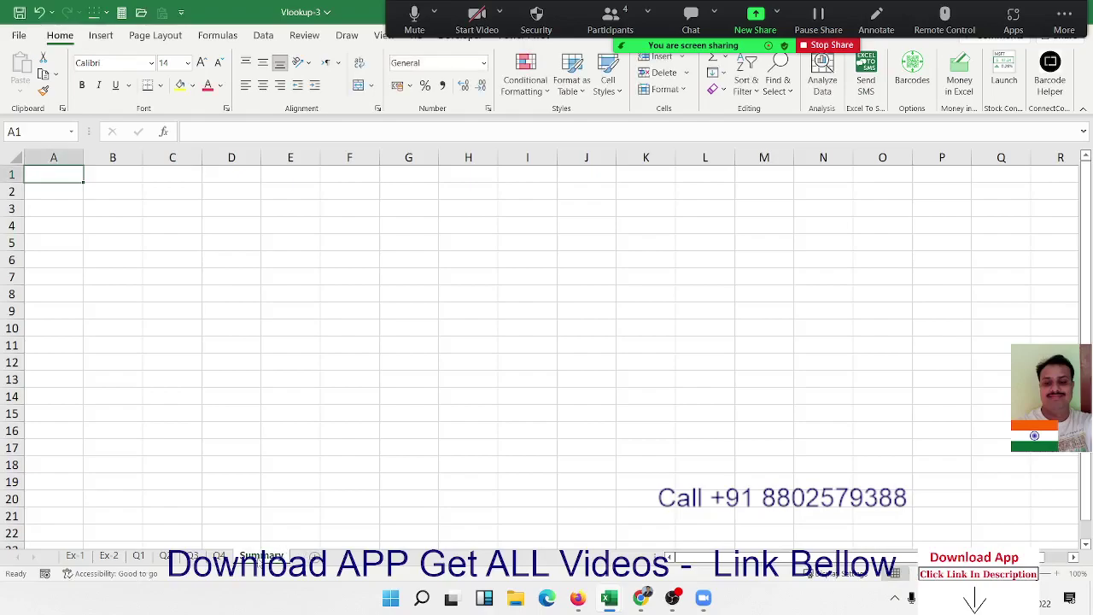
left_click(141, 556)
type("Name")
key("Return")
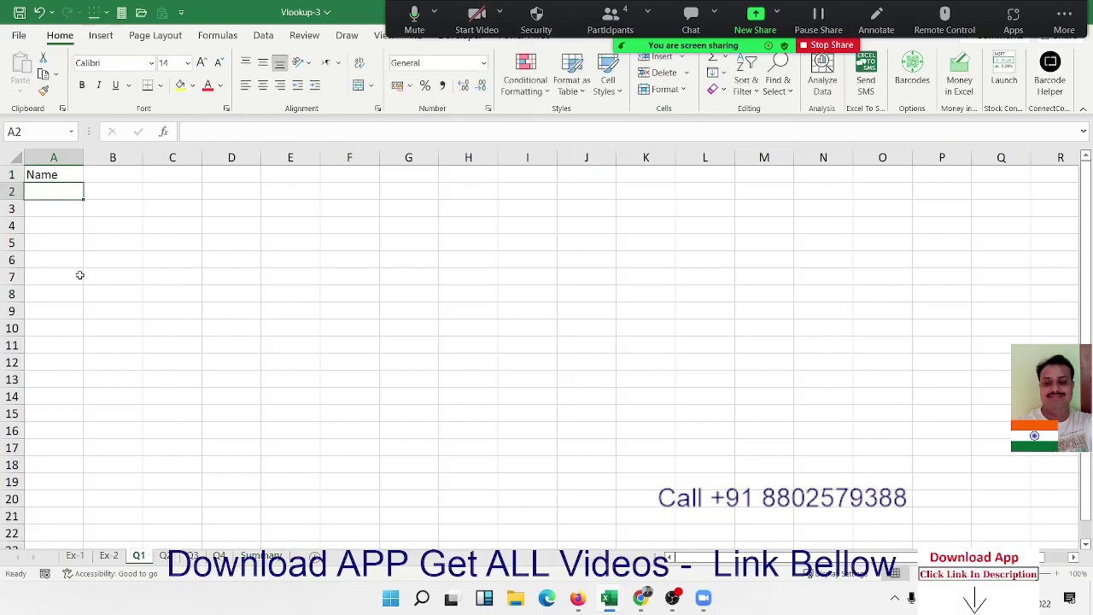
Step: Enter Puja in A2 and auto-fill eight names down to A9
type("Puja")
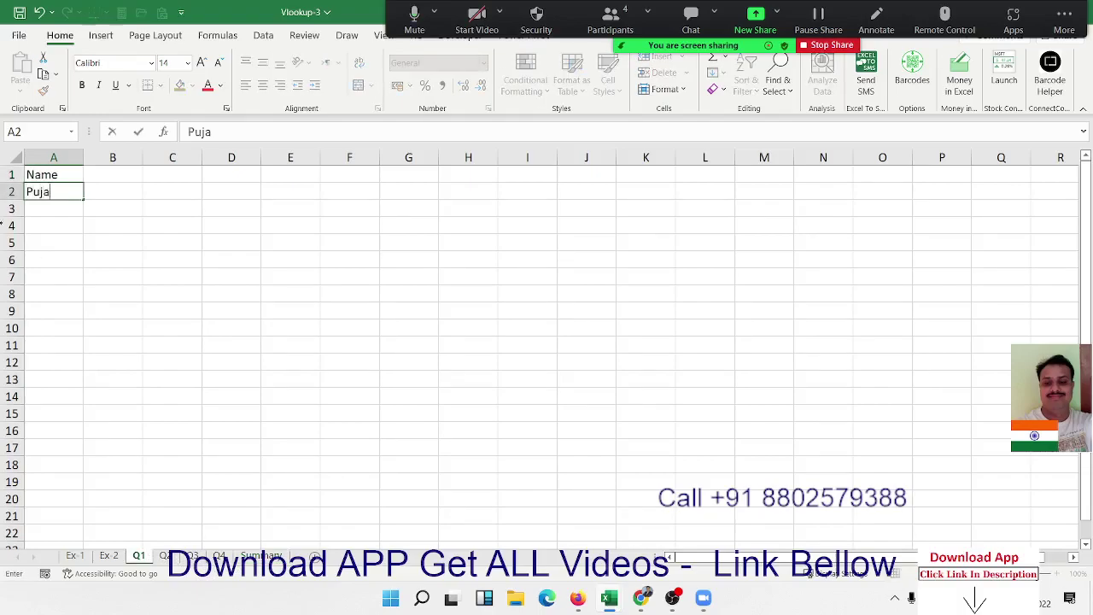
left_click(52, 259)
left_click(54, 192)
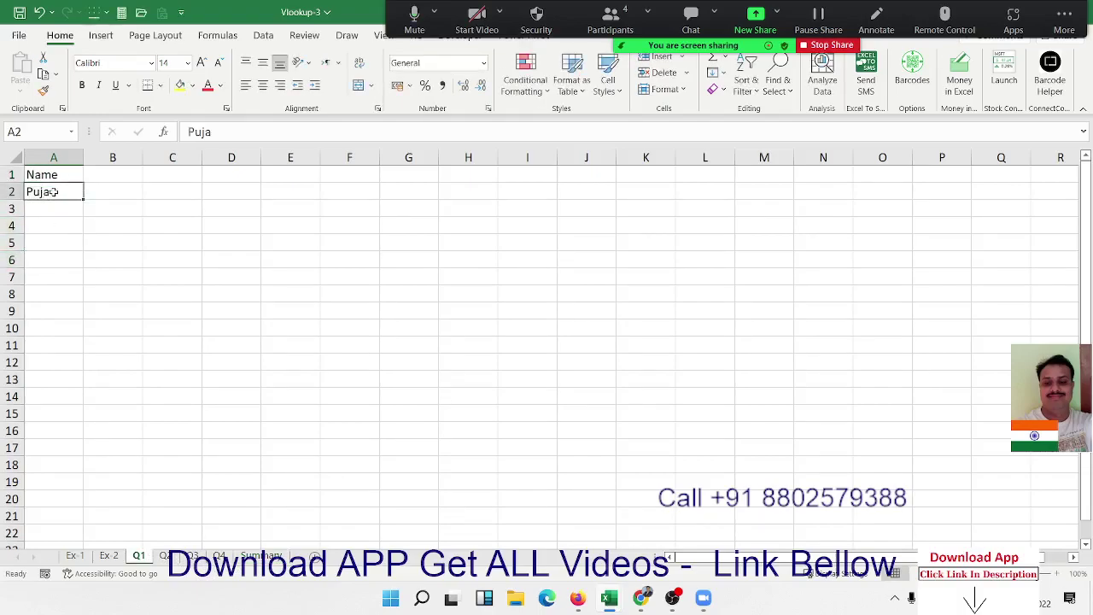
left_click_drag(85, 199, 76, 327)
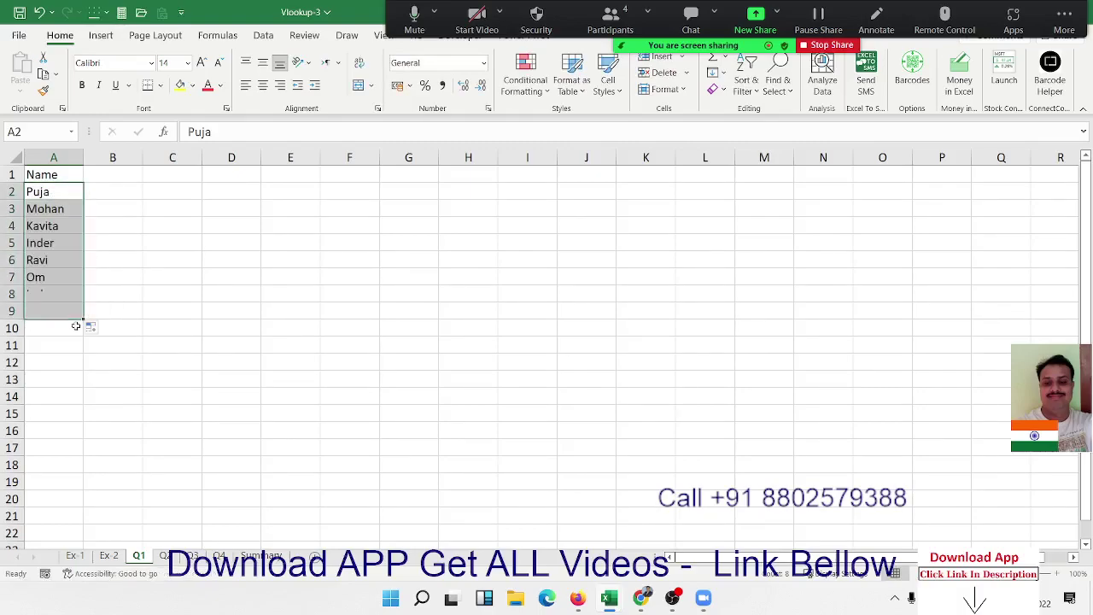
left_click(109, 177)
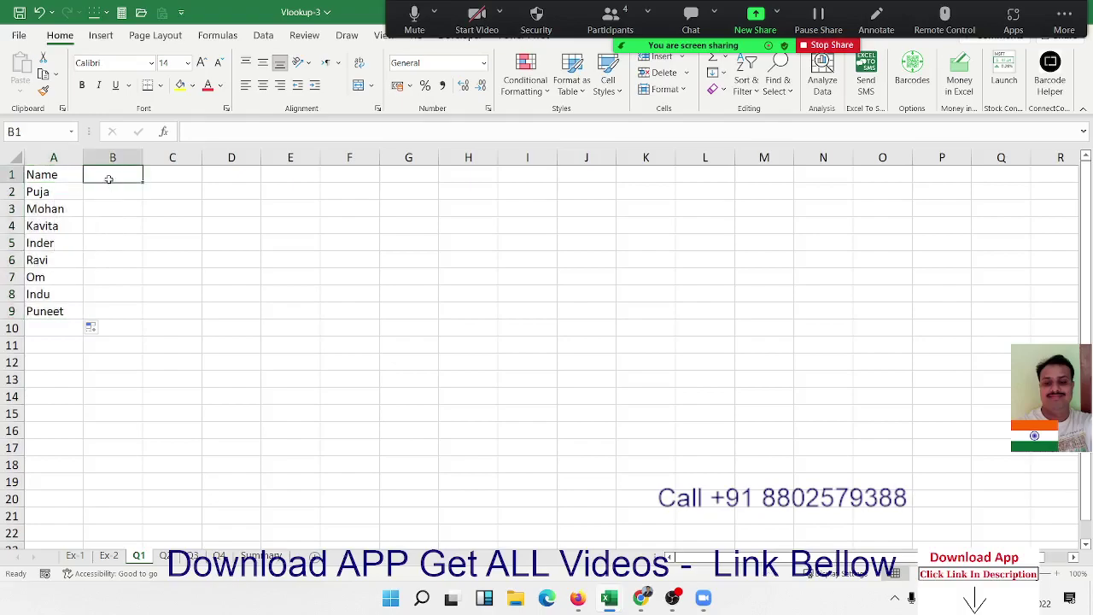
Step: Add JAN, FEB, MAR headers in B1:D1 and a Total header in E1
type("JA")
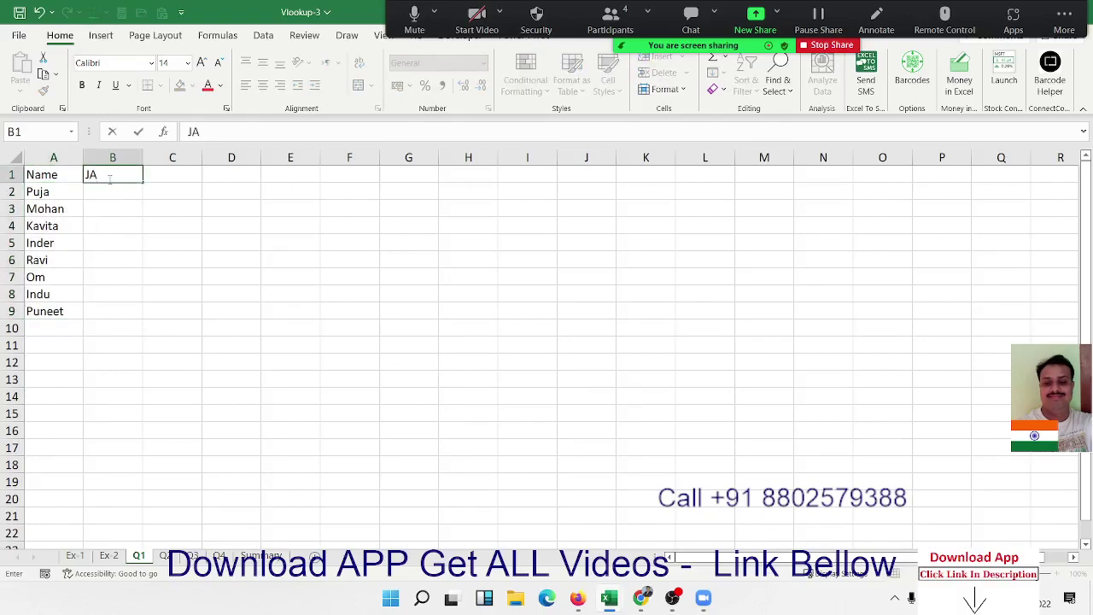
type("N")
left_click(123, 205)
left_click(121, 172)
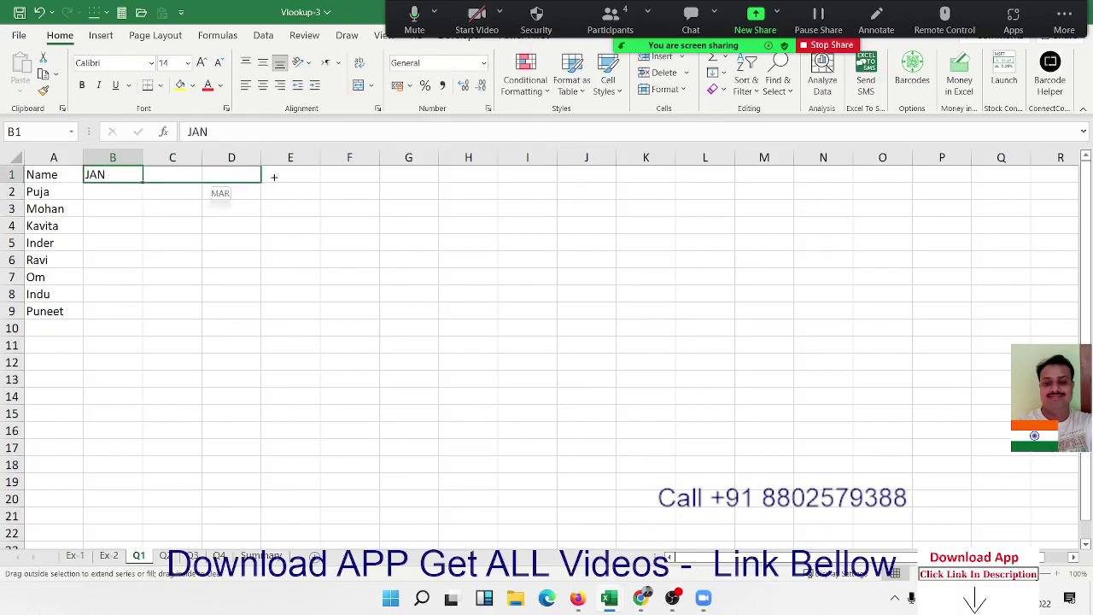
left_click_drag(152, 184, 271, 178)
left_click(306, 173)
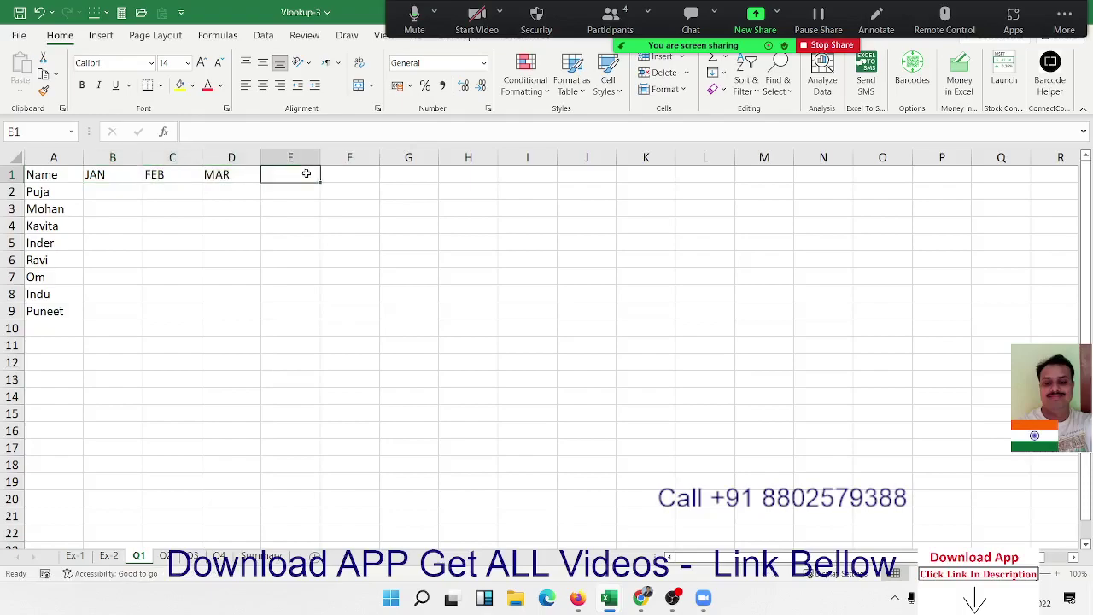
type("T")
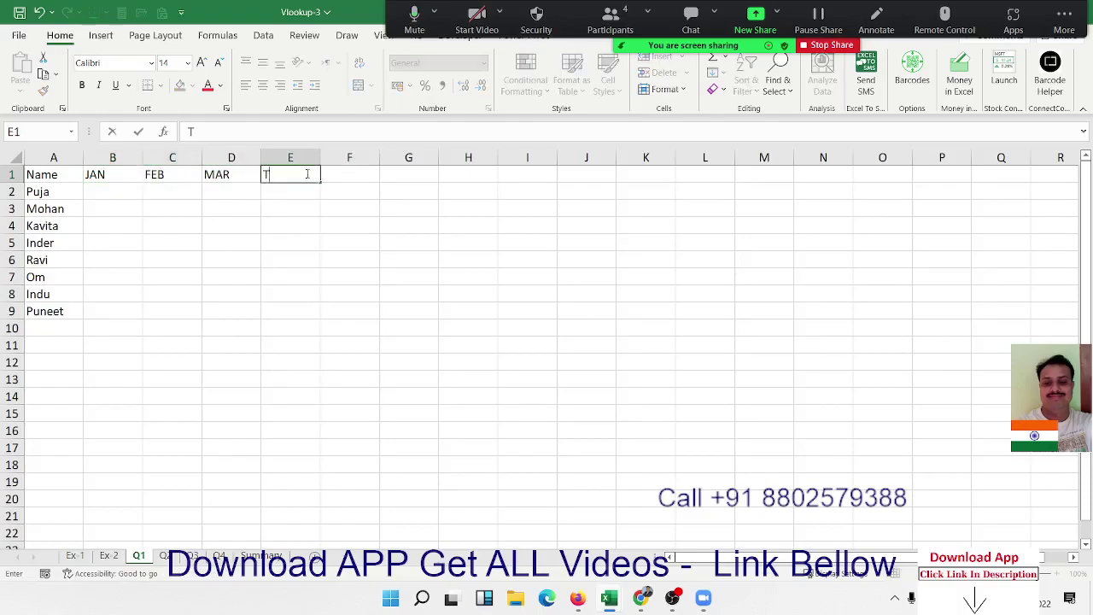
type("otal")
key("Return")
Step: Fill B2:D9 with =RANDBETWEEN(10,90)
key("Left")
key("Left")
key("Left")
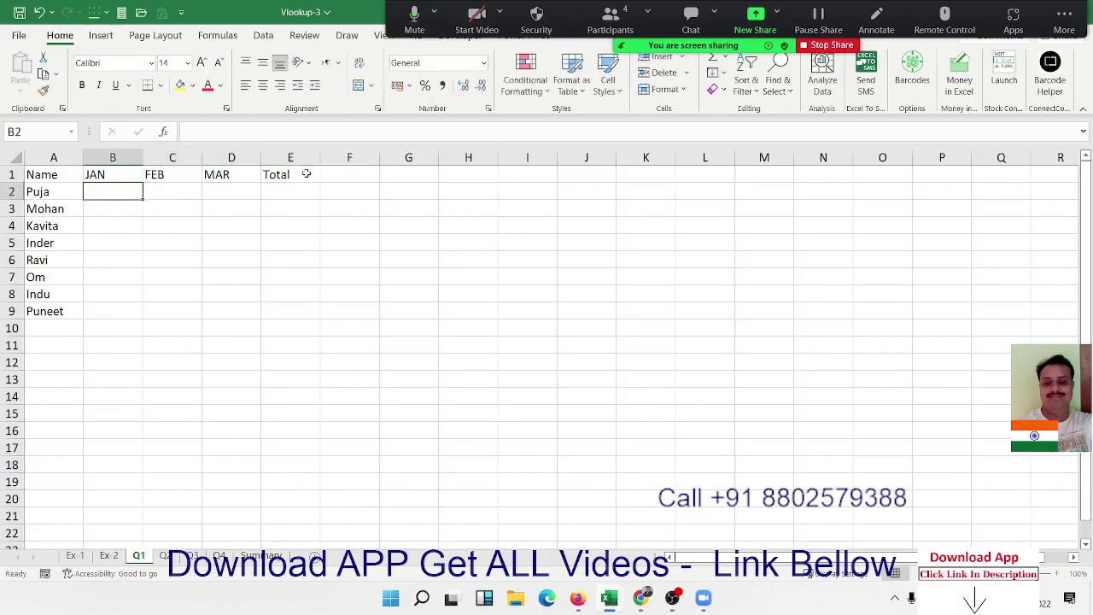
type("=ra")
key("Down")
key("Down")
key("Down")
key("Down")
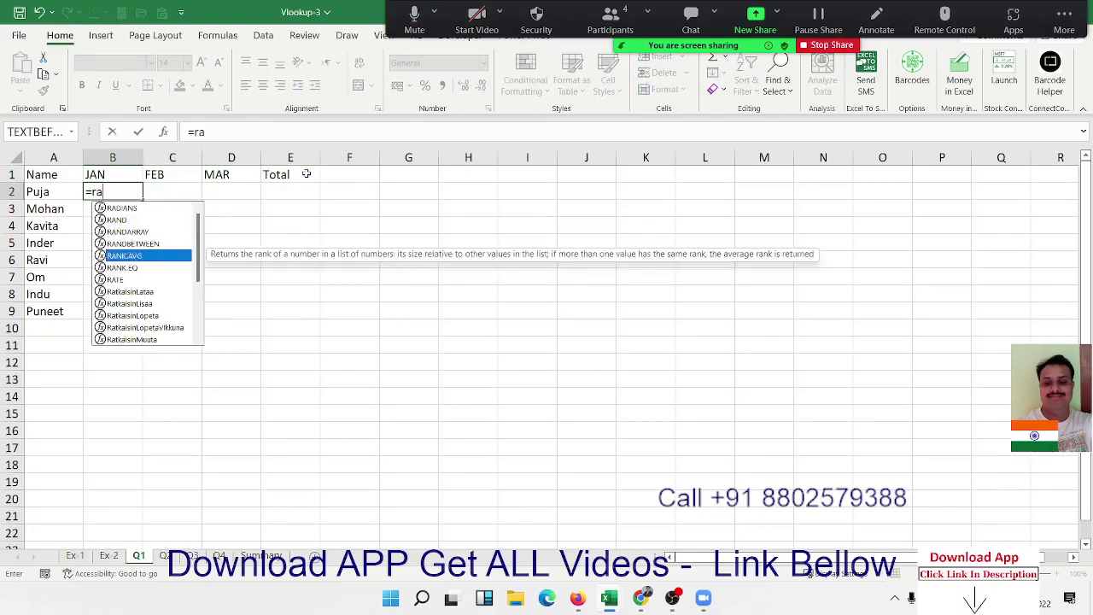
key("Up")
key("Tab")
type("10,9")
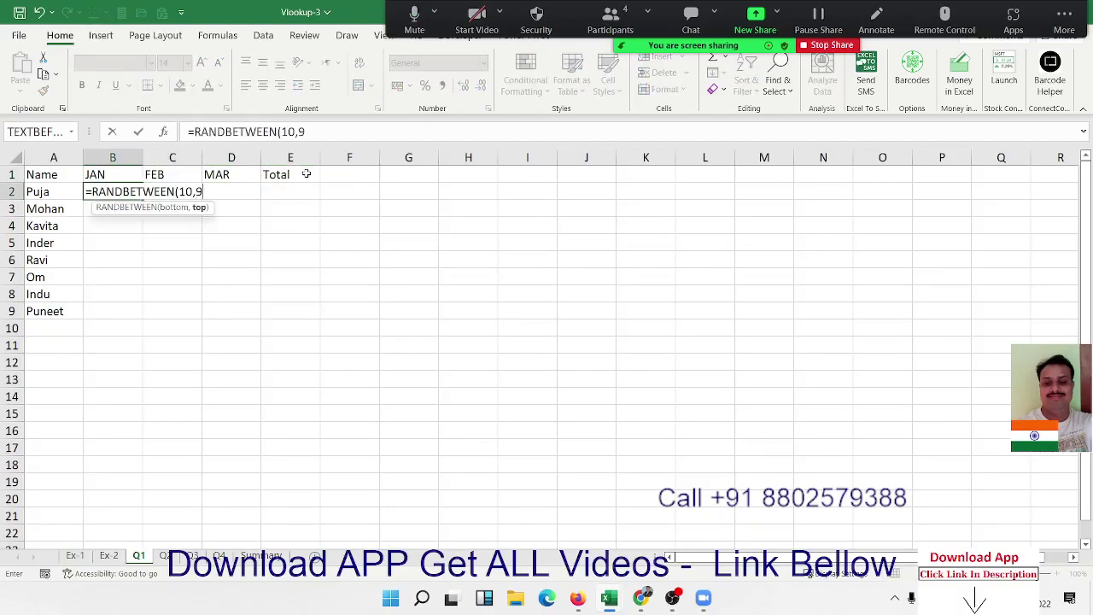
type("0")
key("ctrl+Return")
key("shift+Right")
key("shift+Right")
key("shift+Right")
key("shift+Left")
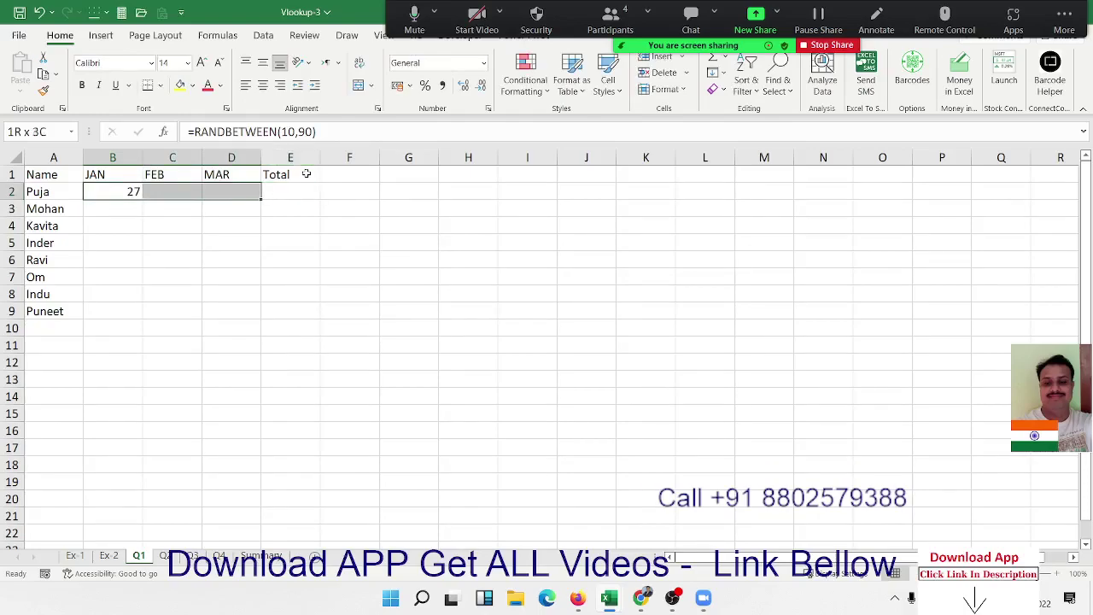
key("shift+Down")
key("shift+Down")
key("shift+Down")
key("shift+Down")
key("shift+Down")
key("shift+Down")
key("shift+Down")
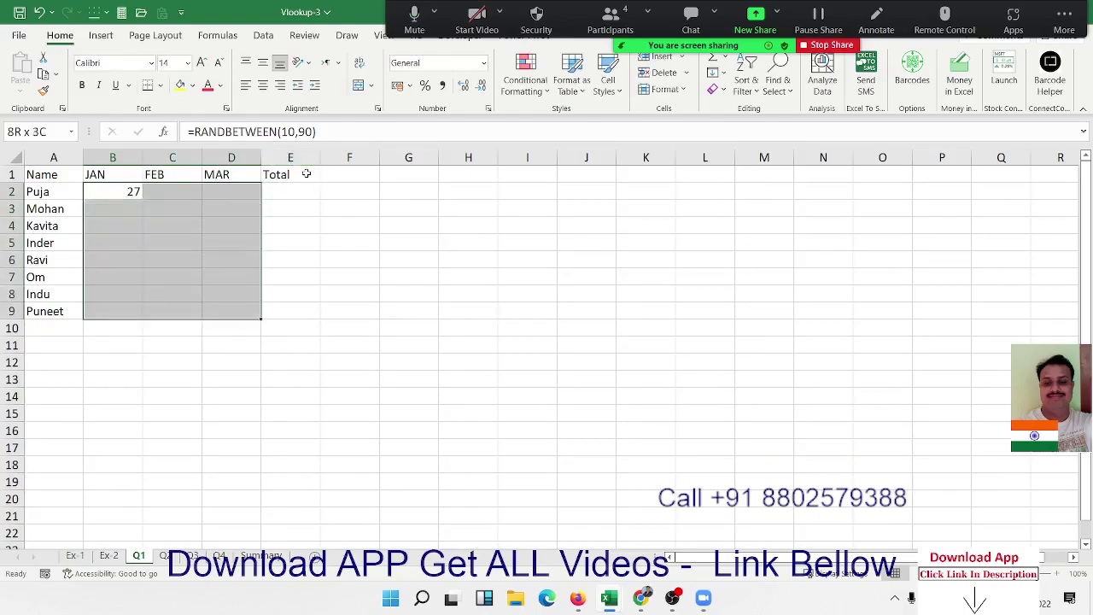
key("ctrl+r")
key("ctrl+d")
Step: Total each row in column E with =SUM(B2:D2) filled down to E9
key("Right")
key("Right")
key("Right")
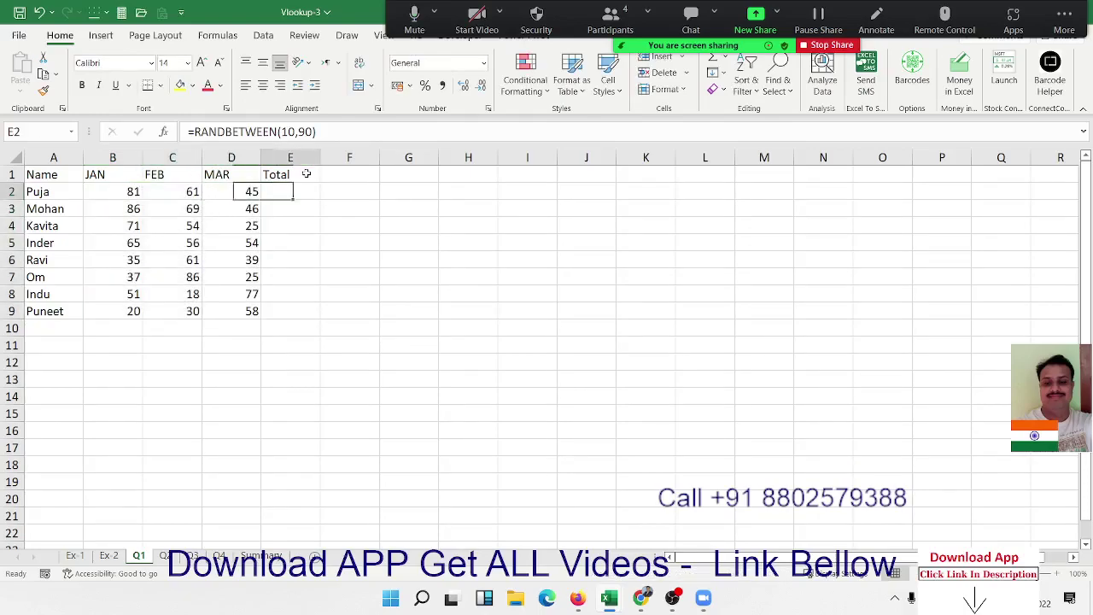
type("=su")
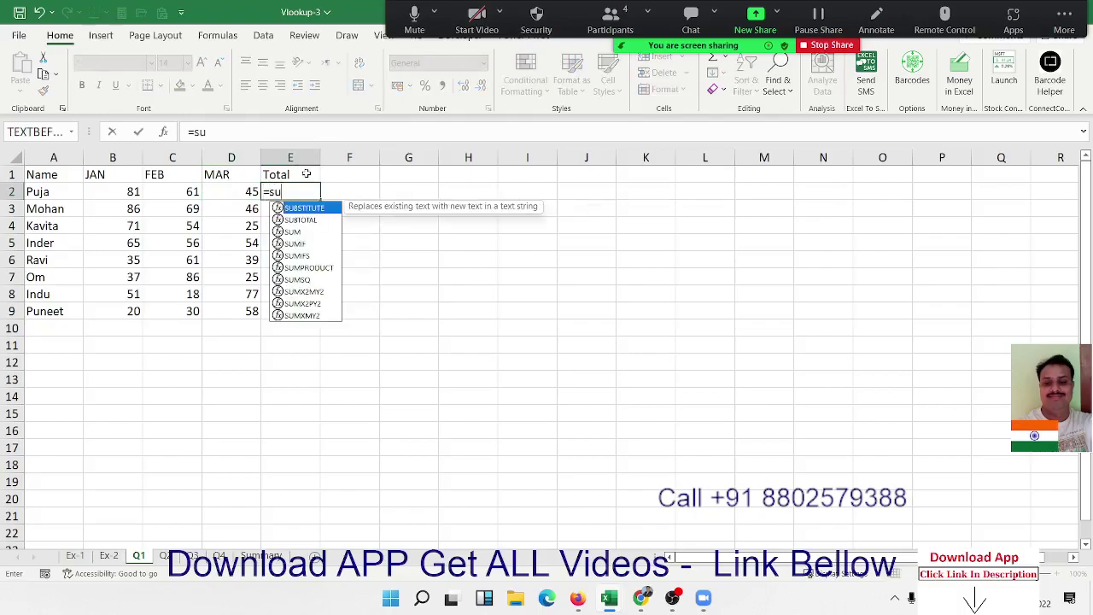
type("m")
key("Tab")
key("Left")
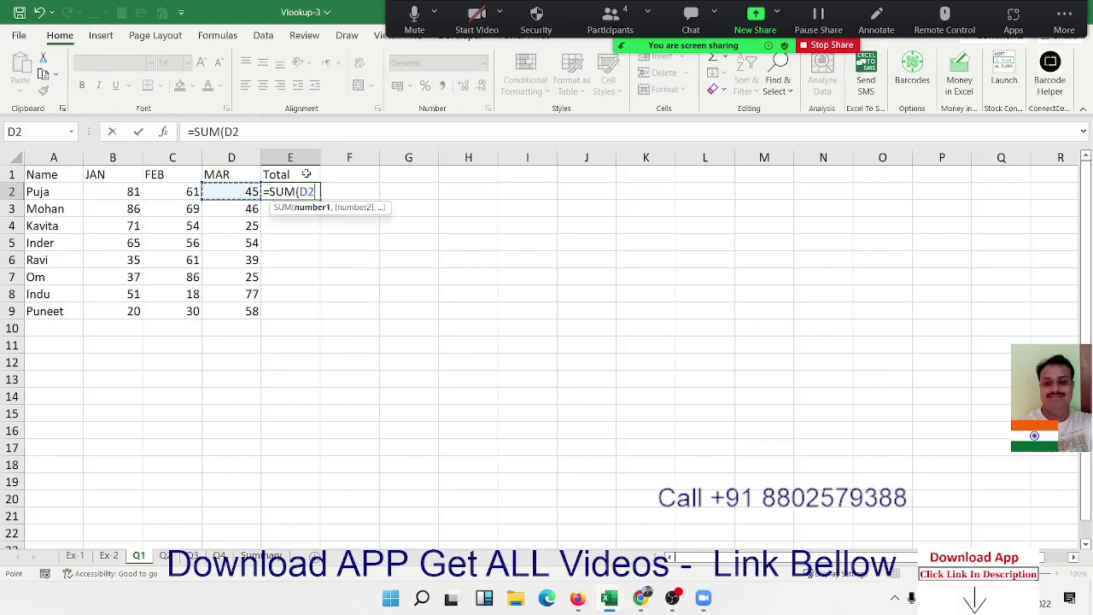
key("shift+Left")
key("shift+Left")
key("Return")
key("Left")
key("ctrl+Down")
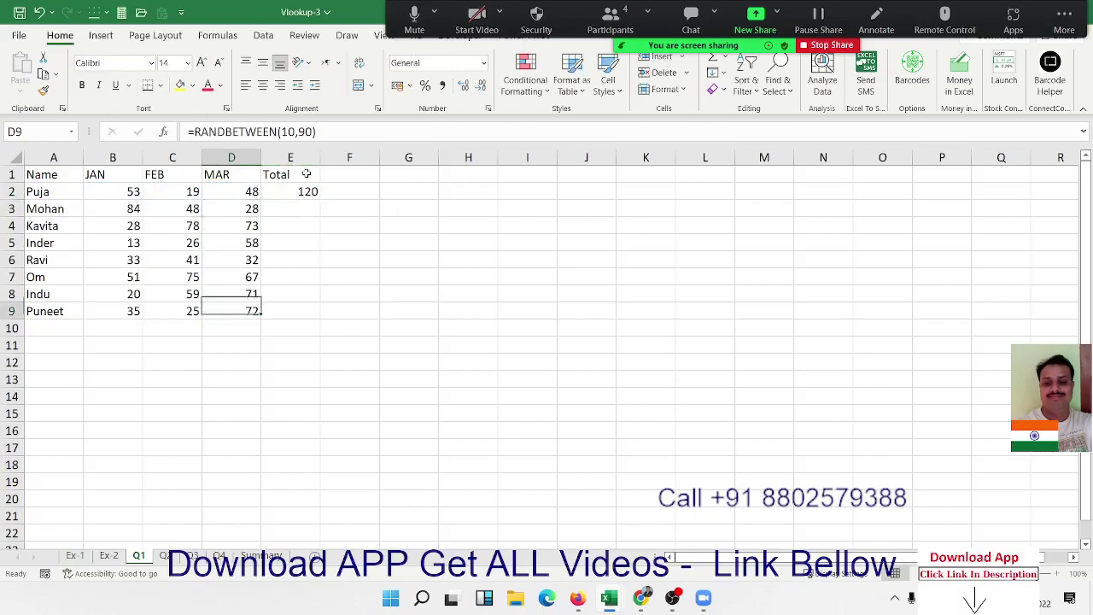
key("Right")
key("ctrl+shift+Up")
key("ctrl+d")
Step: Copy the whole table A1:E9
key("ctrl+Home")
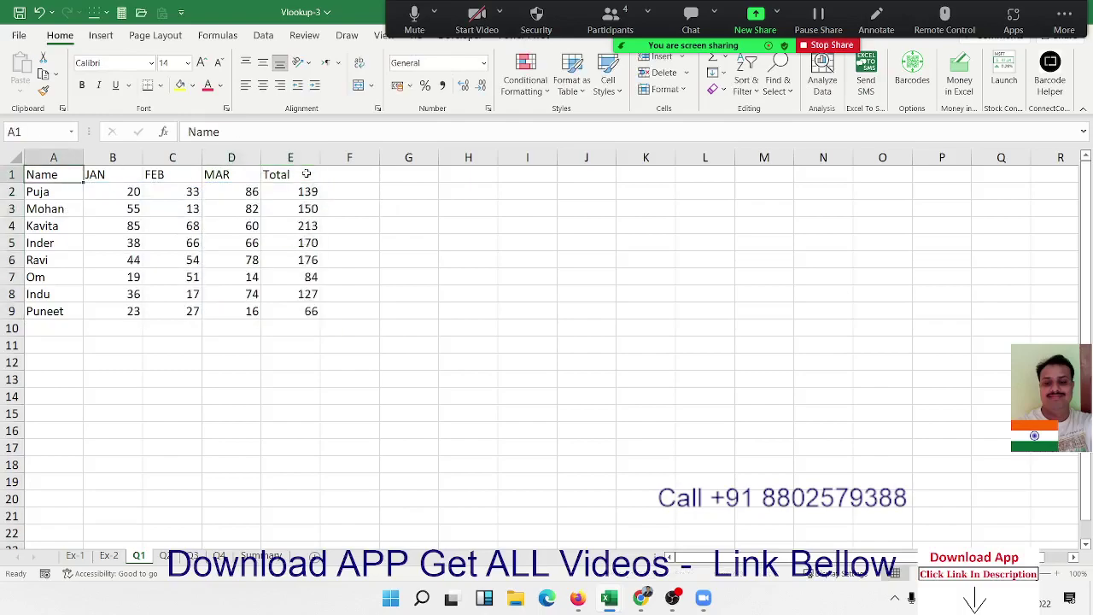
key("ctrl+shift+Right")
key("ctrl+shift+Down")
key("ctrl+c")
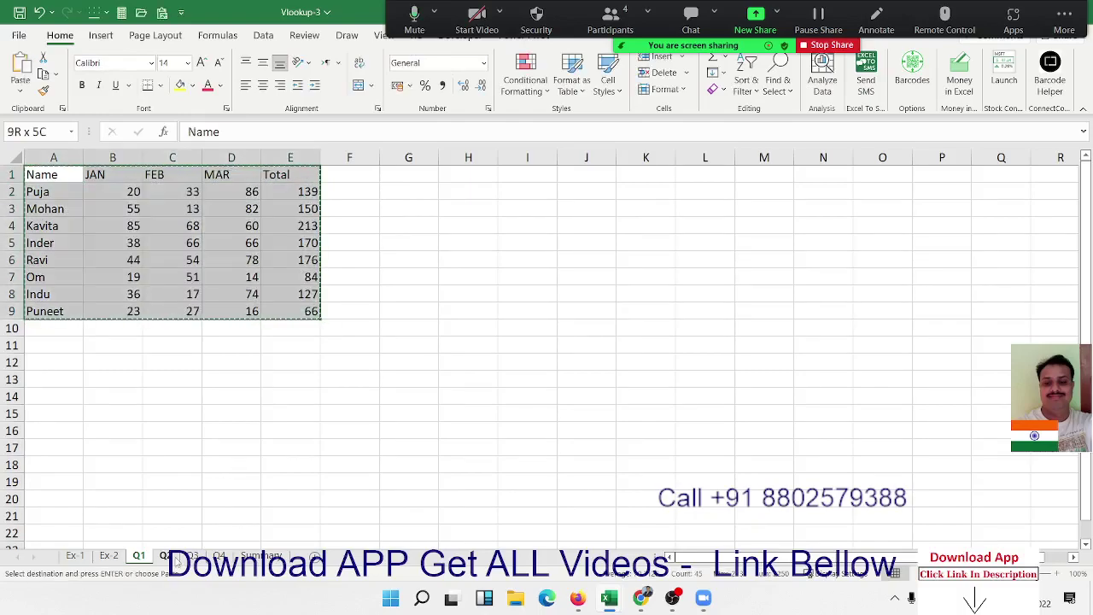
Step: Paste the table into grouped sheets Q2–Q4 and check it on Q2
key("ctrl+Page_Down")
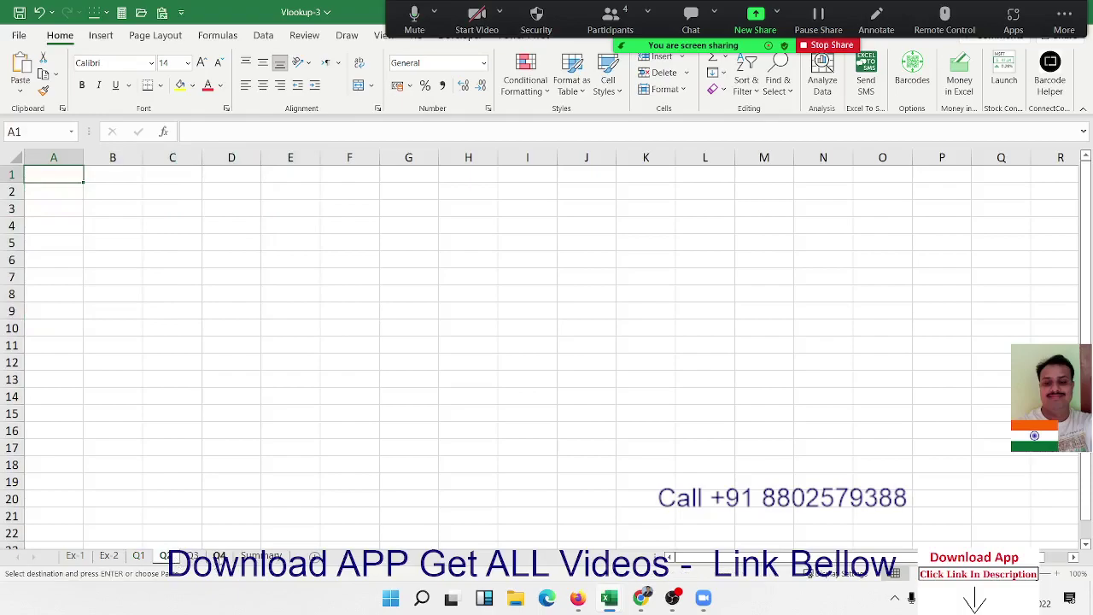
left_click(220, 556, "shift")
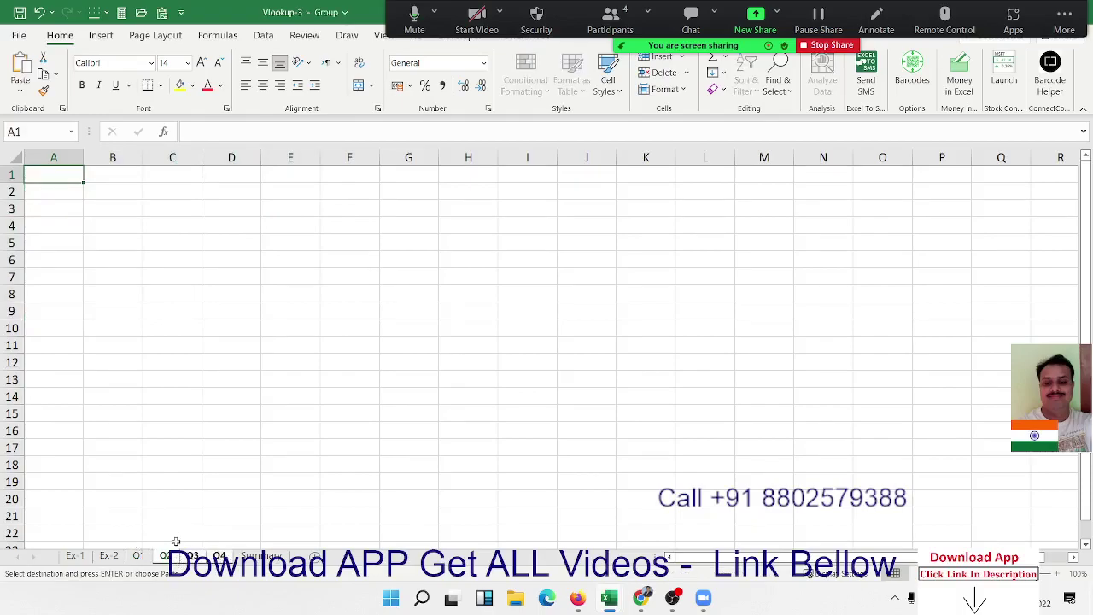
key("ctrl+v")
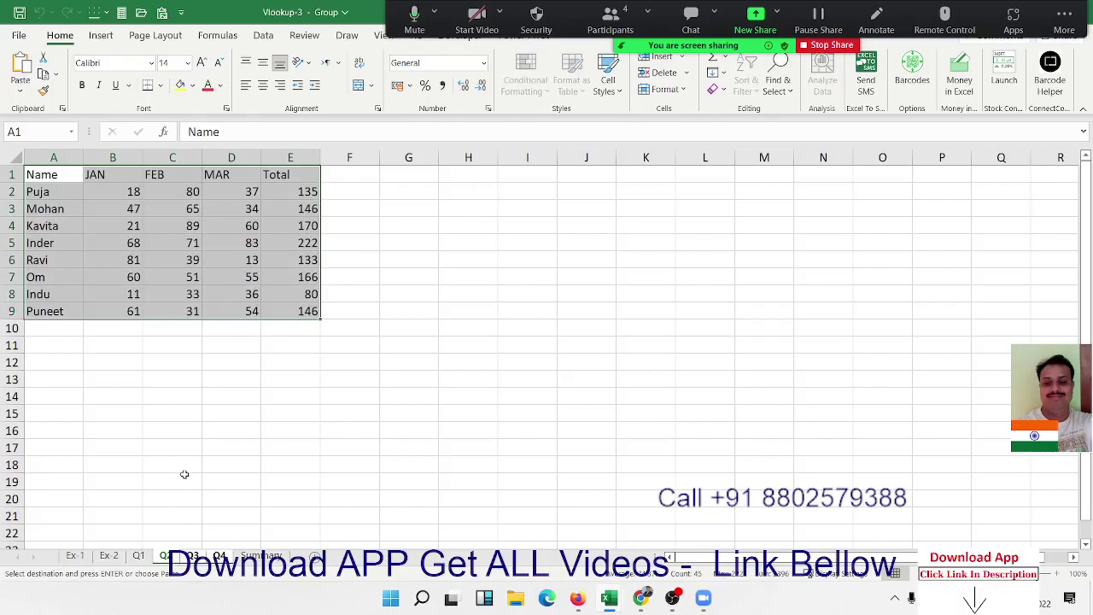
left_click(138, 556)
left_click(133, 276)
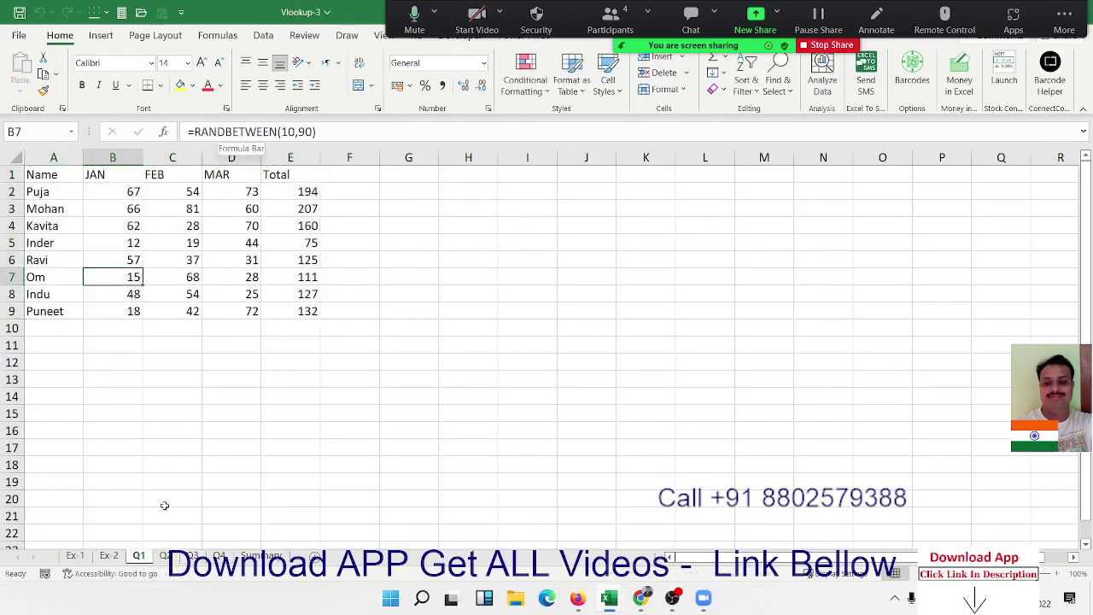
left_click(165, 556)
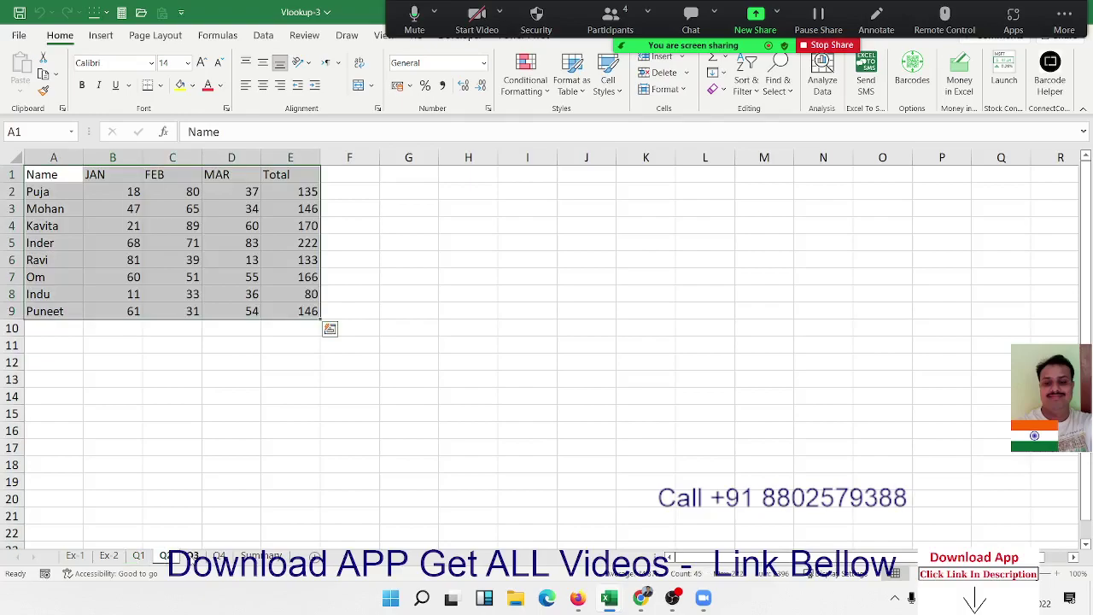
left_click(226, 293)
left_click(140, 556)
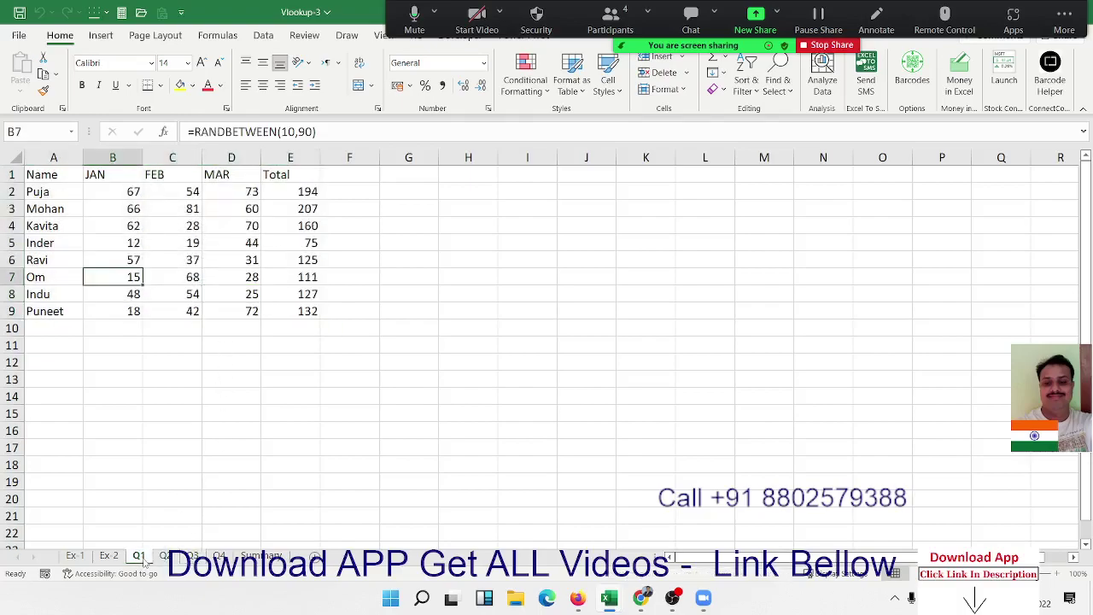
Step: With Q1–Q4 grouped, paste A1:E9 back as plain values and check the sheets
left_click(219, 556, "shift")
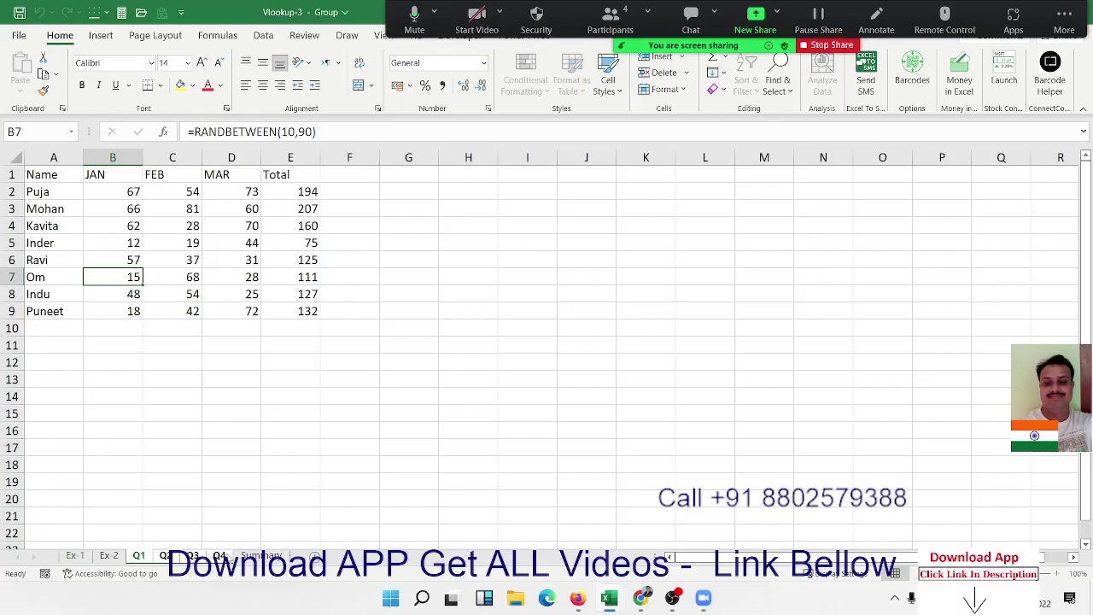
left_click_drag(47, 175, 292, 309)
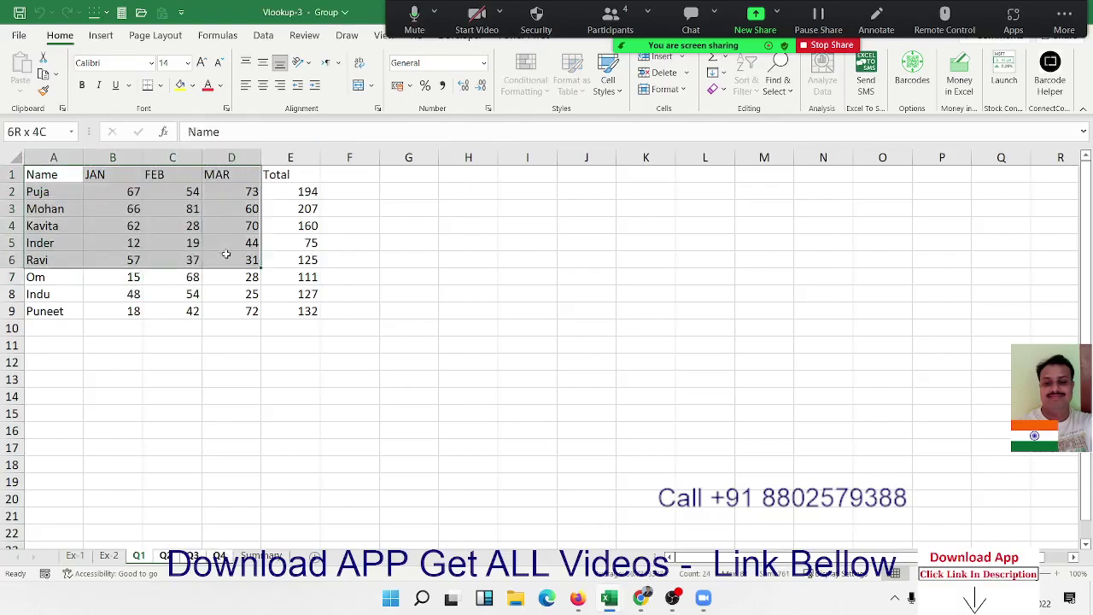
key("ctrl+c")
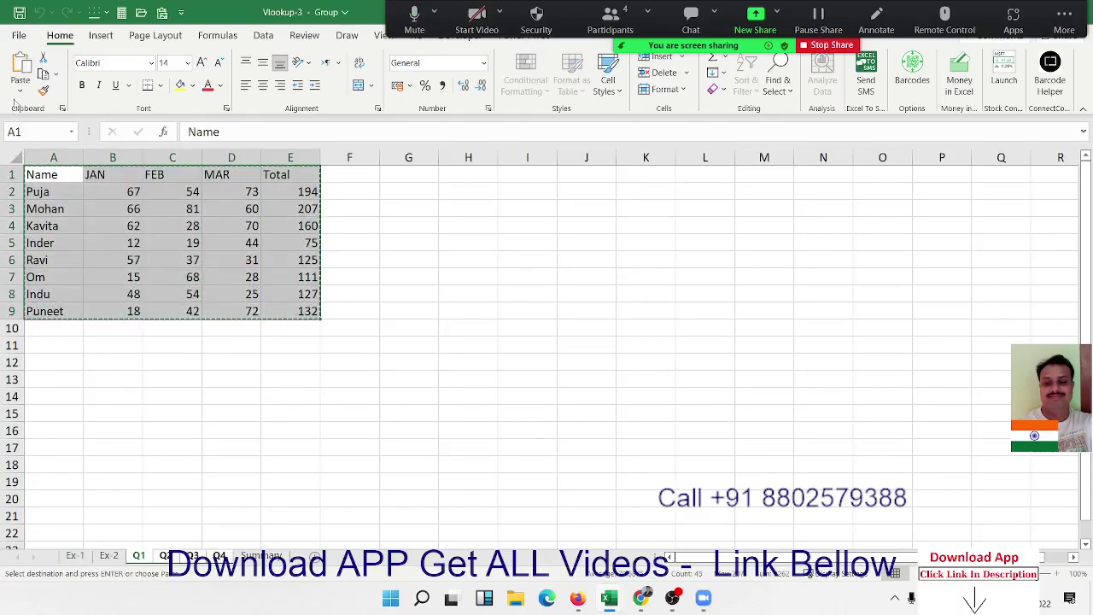
left_click(21, 89)
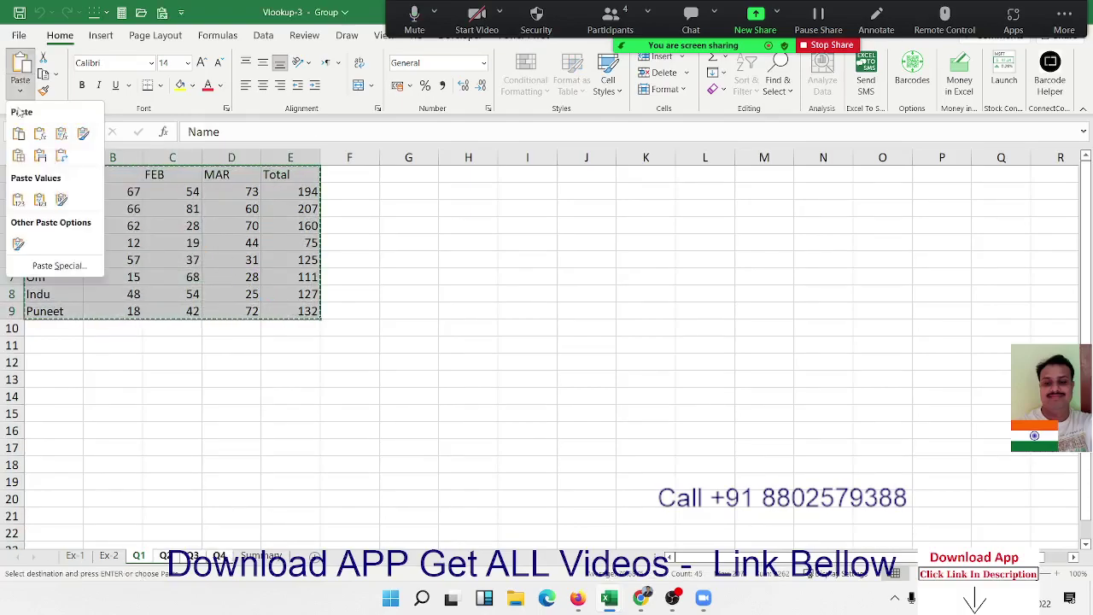
left_click(18, 200)
left_click(120, 258)
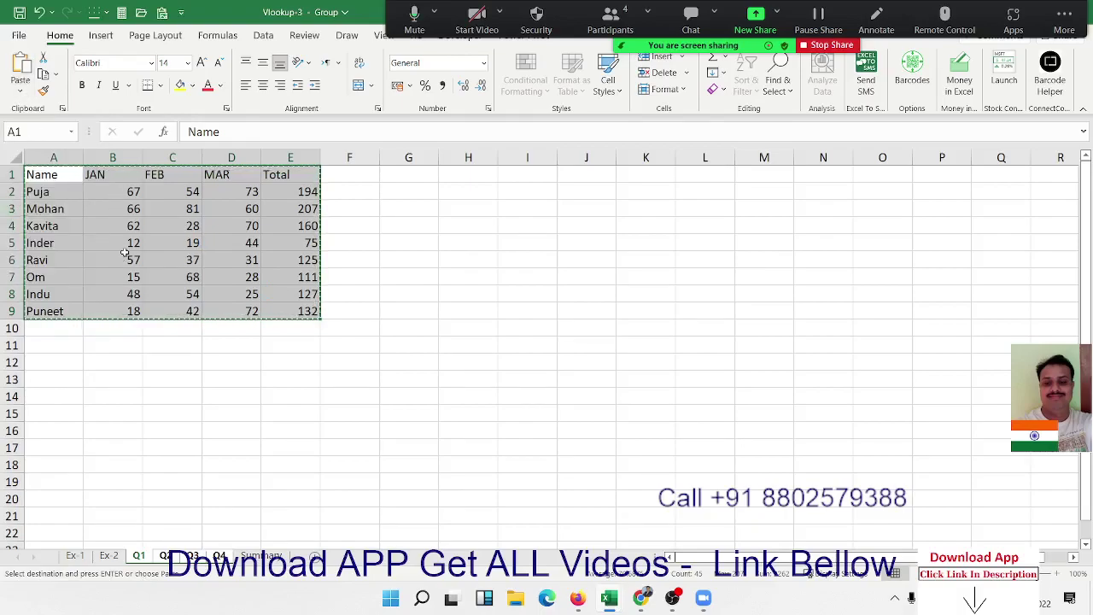
key("Escape")
key("shift+Right")
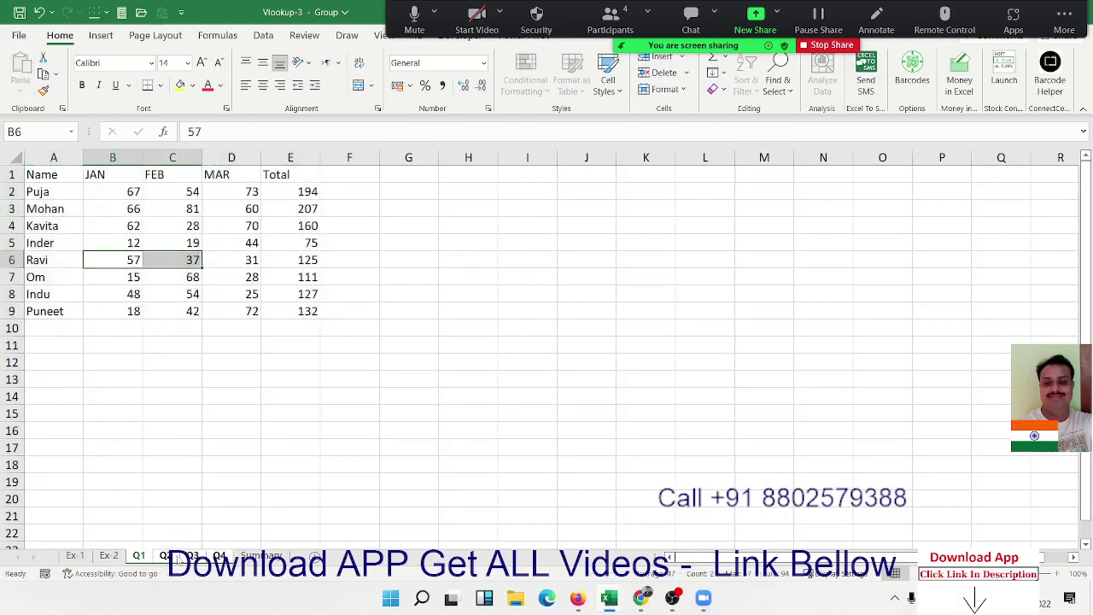
left_click(175, 556)
left_click(193, 556)
left_click(215, 556)
Step: Add Name, Q1, Q2, Q3 and Q4 headers on the Summary sheet
left_click(258, 556)
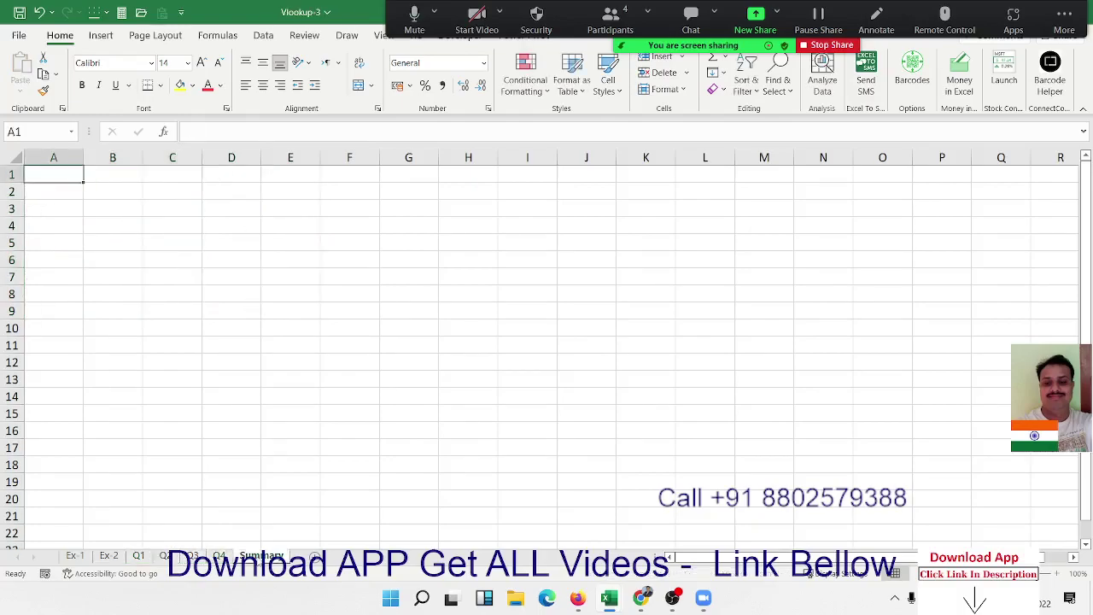
type("Name")
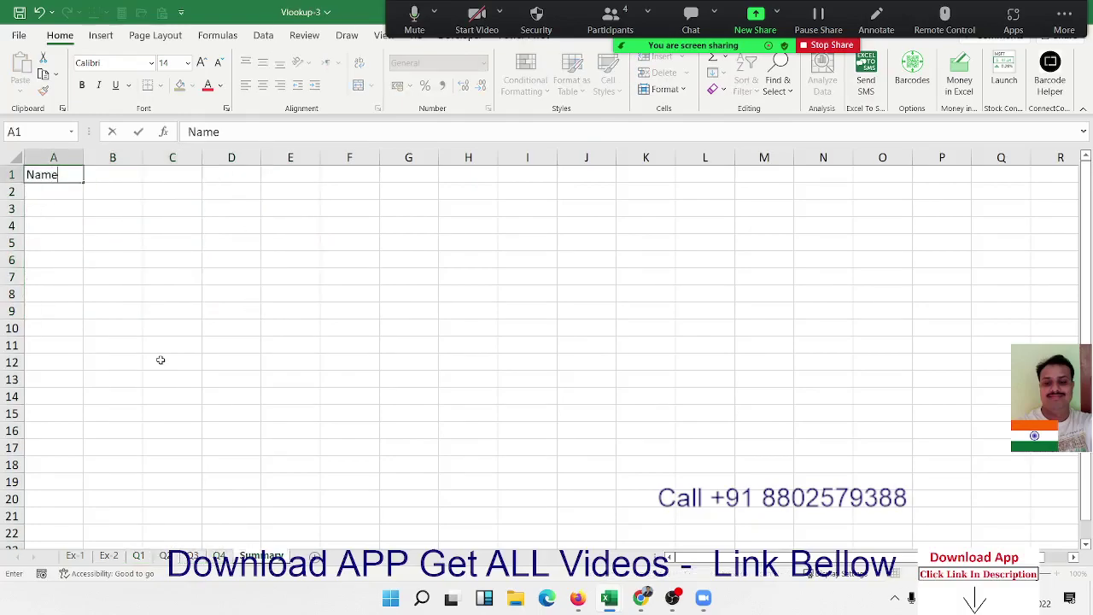
key("Tab")
type("Q1")
key("Return")
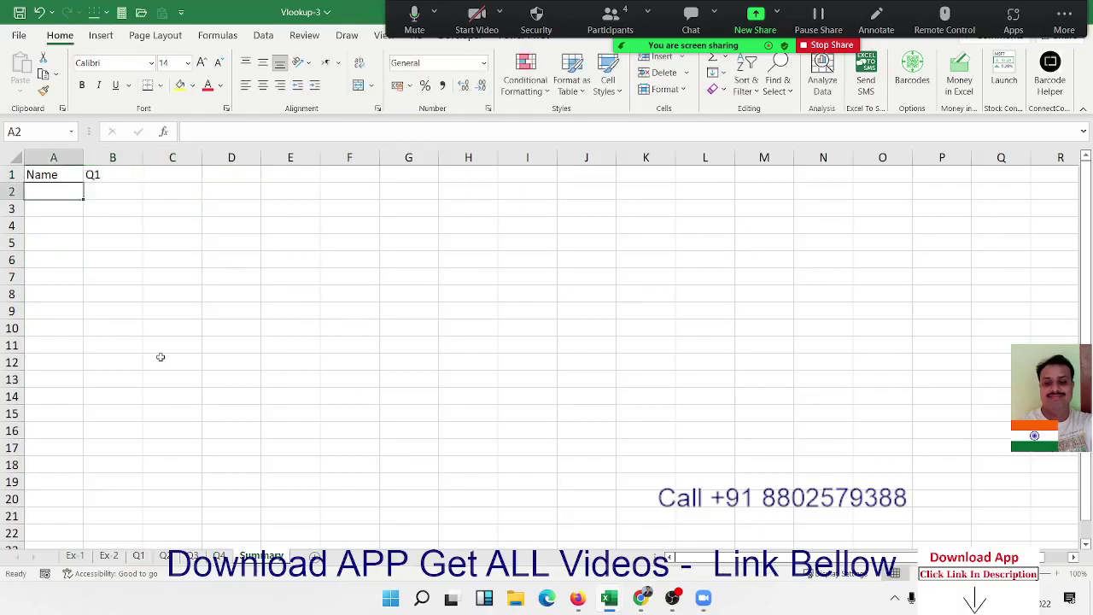
left_click(126, 179)
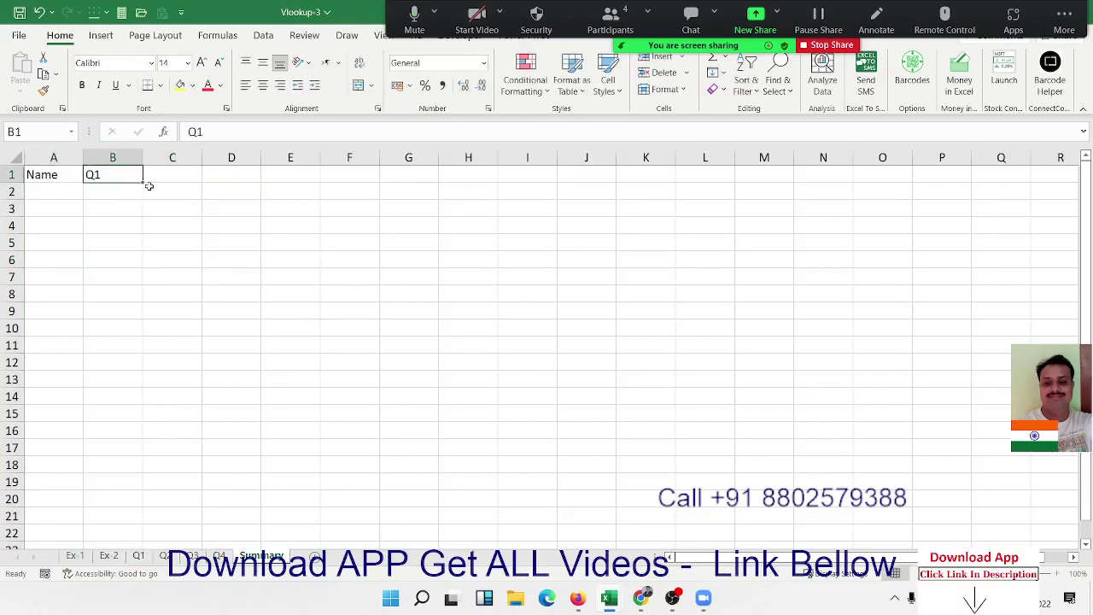
left_click_drag(146, 183, 224, 193)
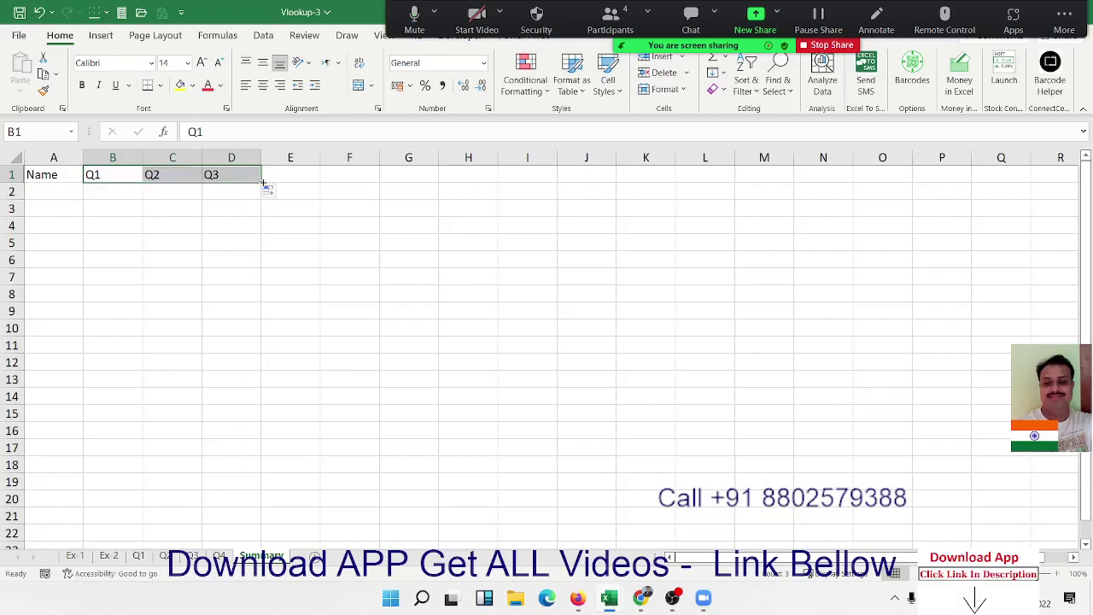
left_click_drag(263, 181, 317, 179)
left_click(166, 242)
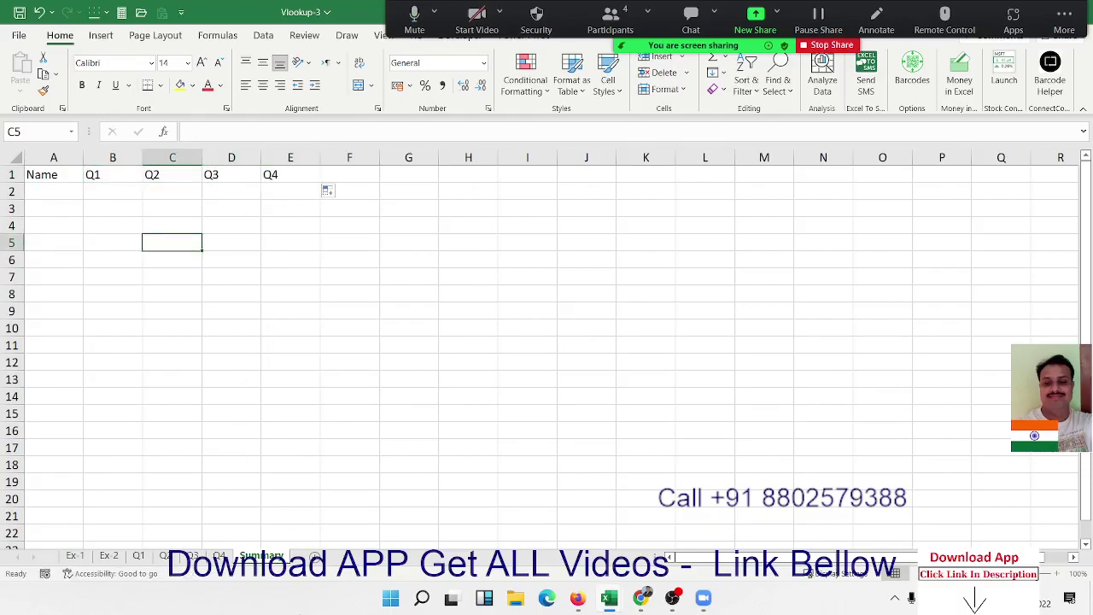
Step: Copy the names Puja to Puneet from Q1 into Summary A2:A9
left_click(138, 555)
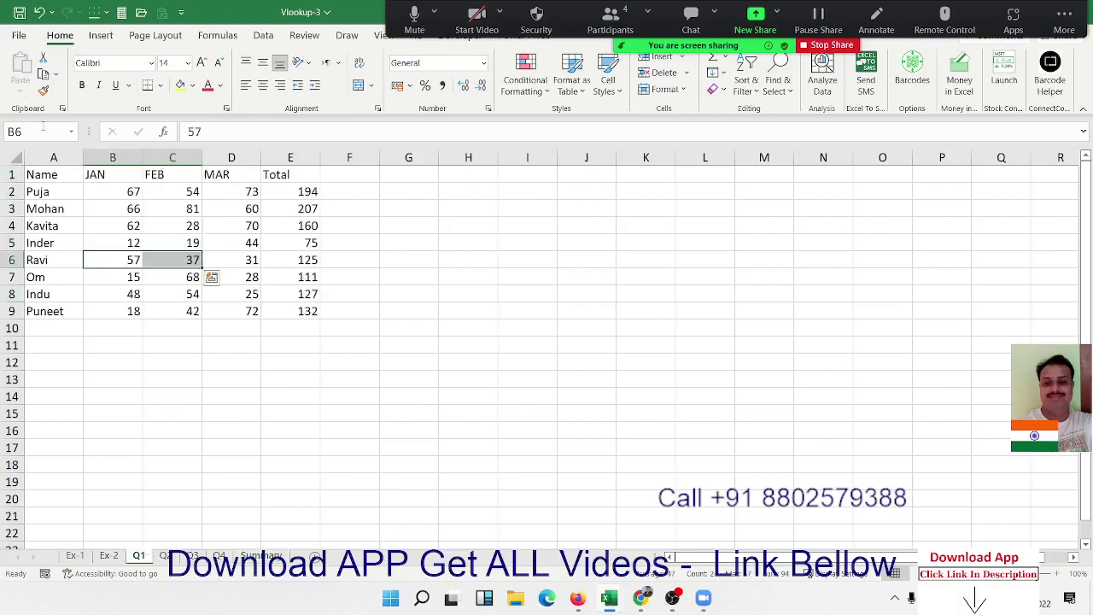
left_click_drag(43, 174, 38, 259)
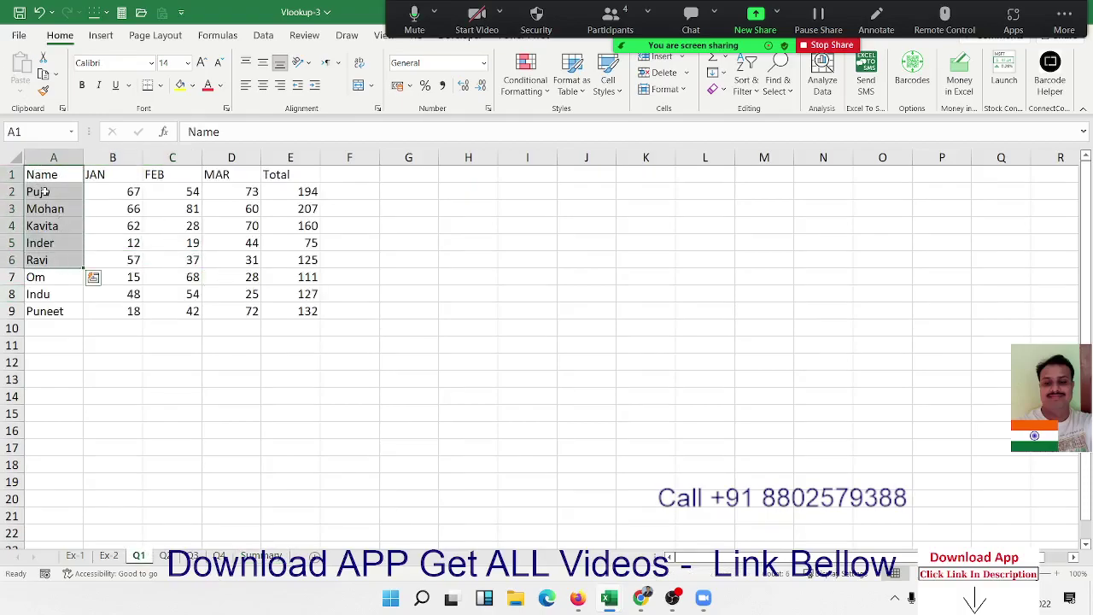
left_click_drag(43, 191, 41, 312)
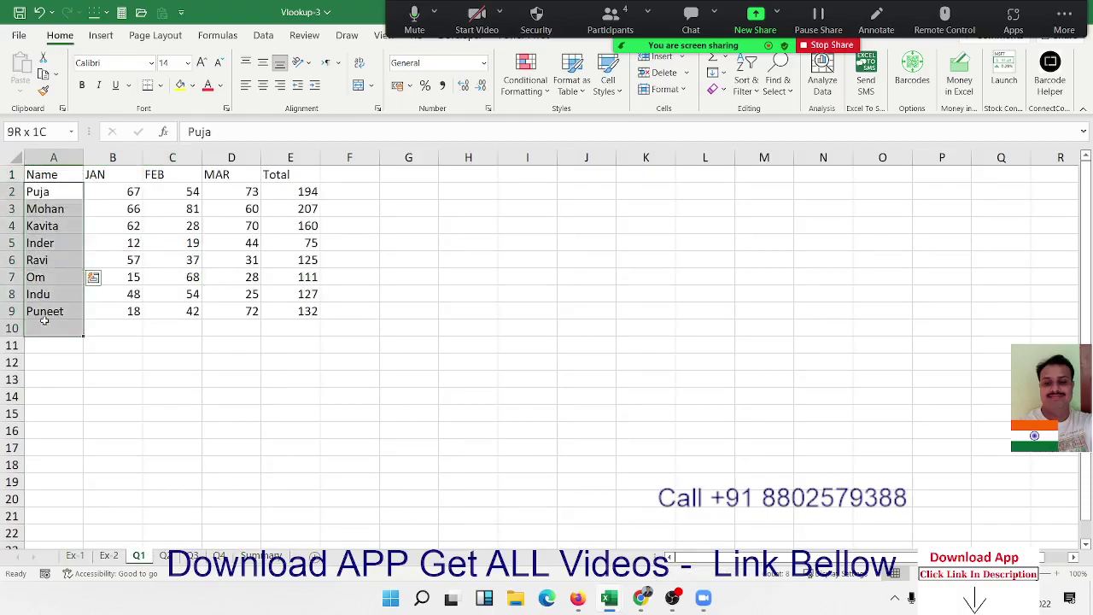
key("ctrl+c")
left_click(263, 555)
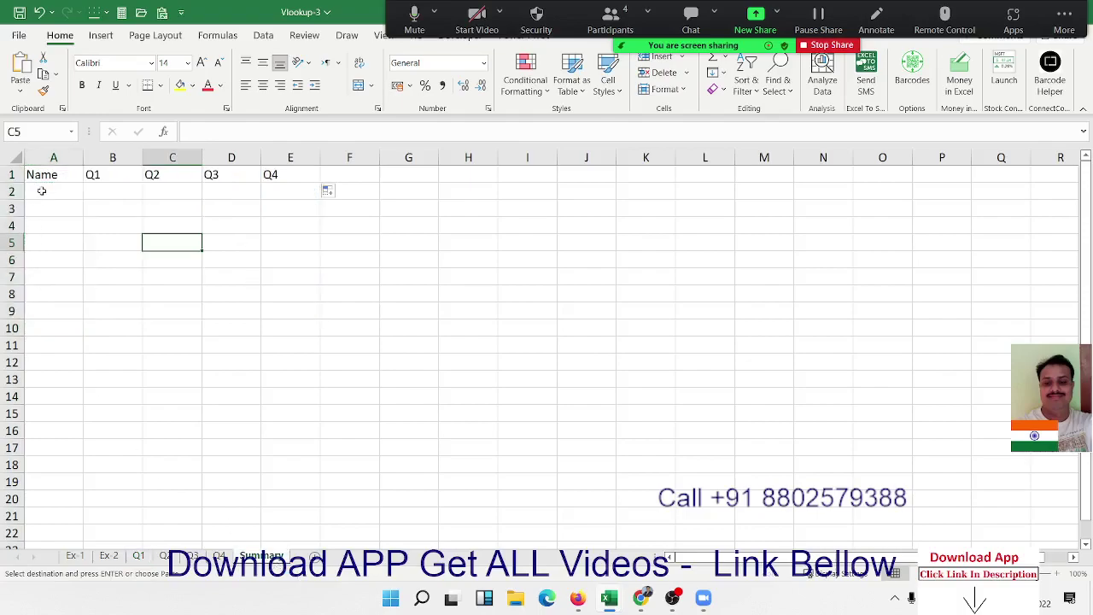
left_click(41, 191)
key("ctrl+v")
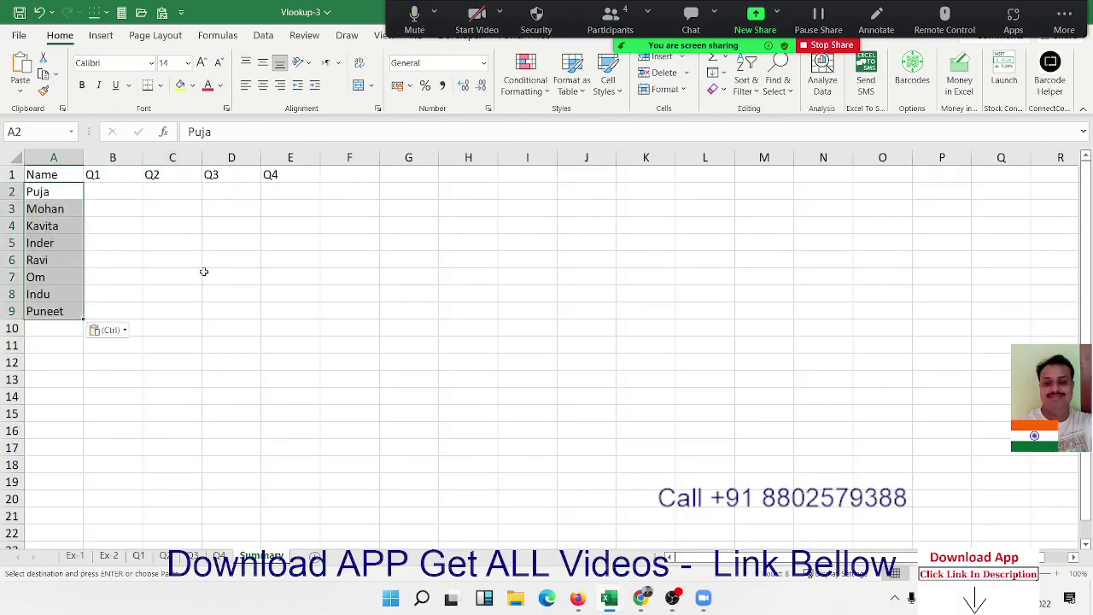
Step: Enter =VLOOKUP(A2,'Q1'!A:E,5,0) in Summary cell B2 to return Puja's Q1 total
key("Up")
key("Right")
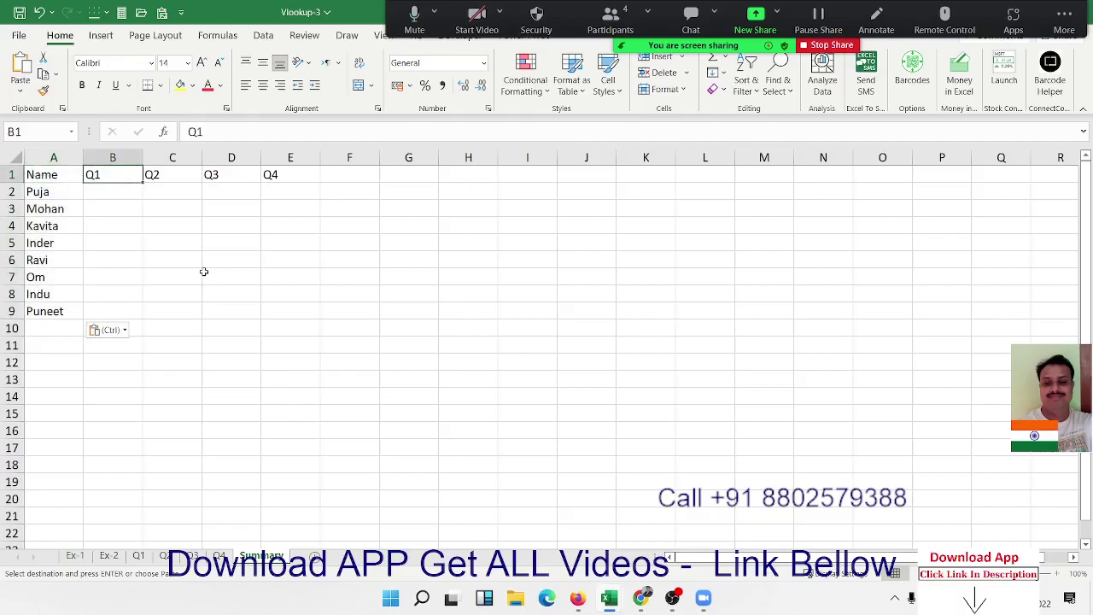
key("Down")
key("Right")
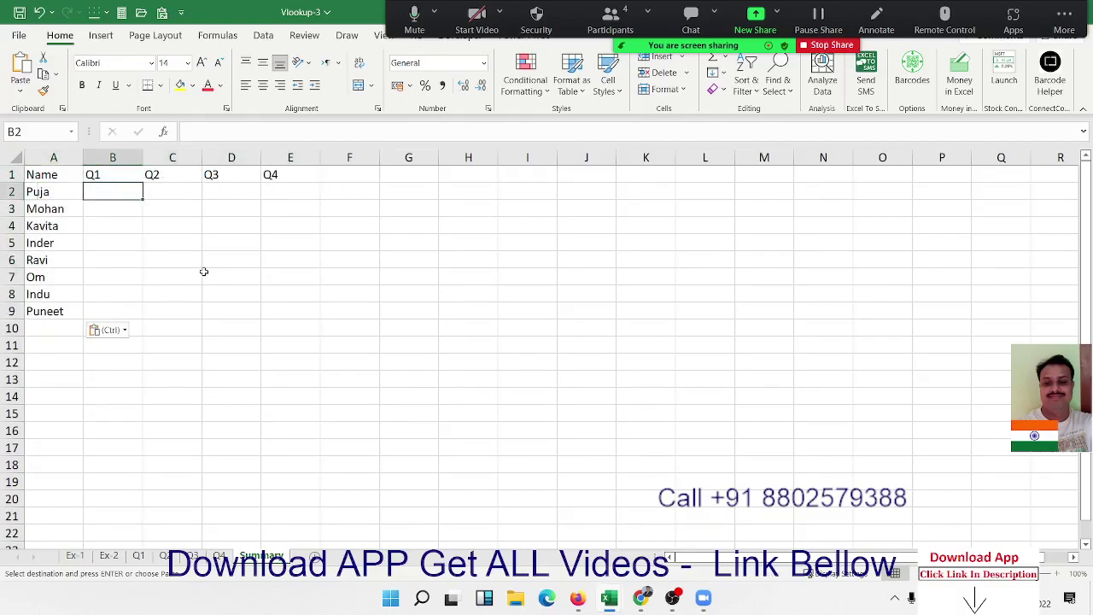
type("=vl")
key("Tab")
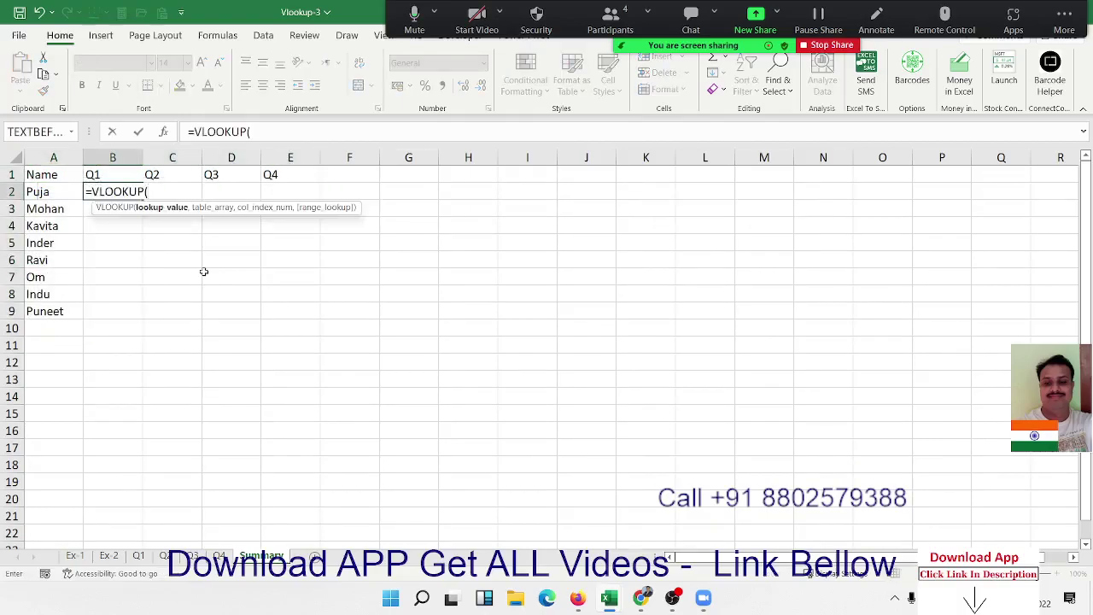
key("Left")
type(",")
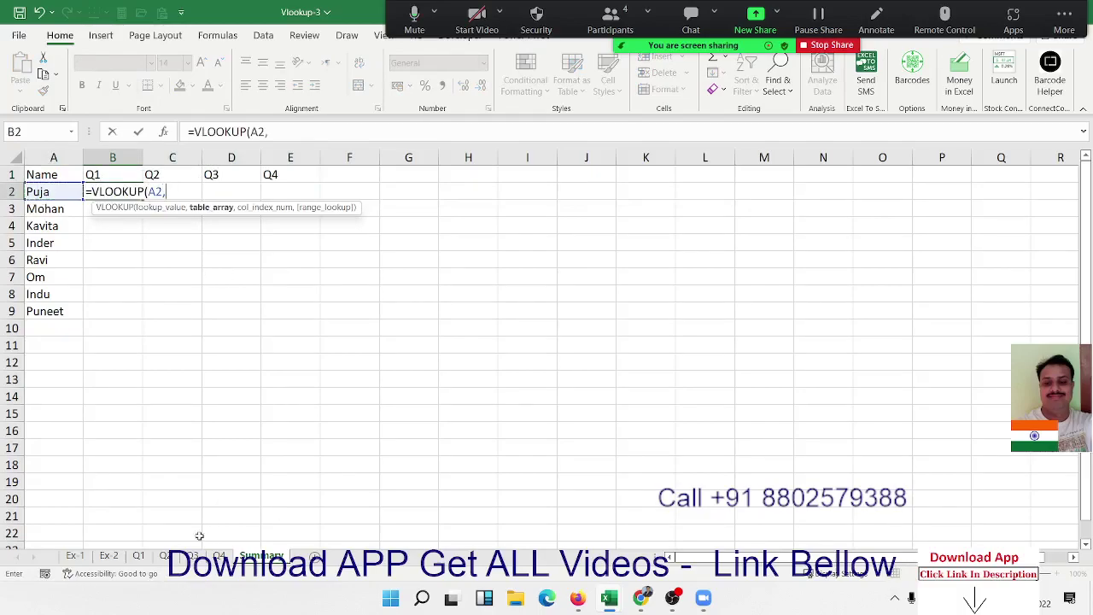
left_click(138, 555)
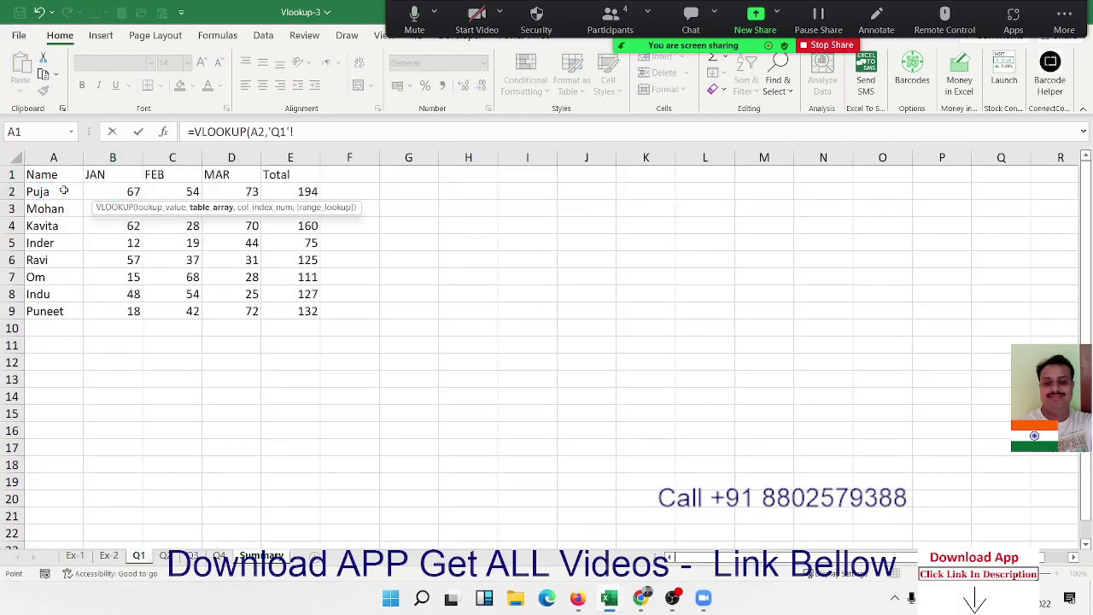
left_click_drag(53, 157, 290, 172)
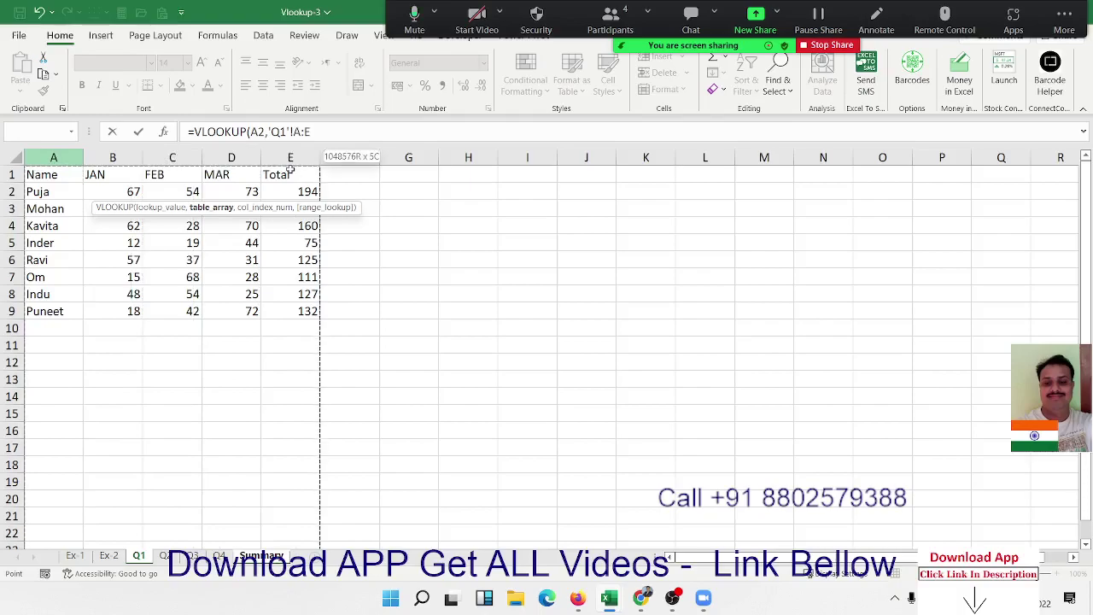
type(",5")
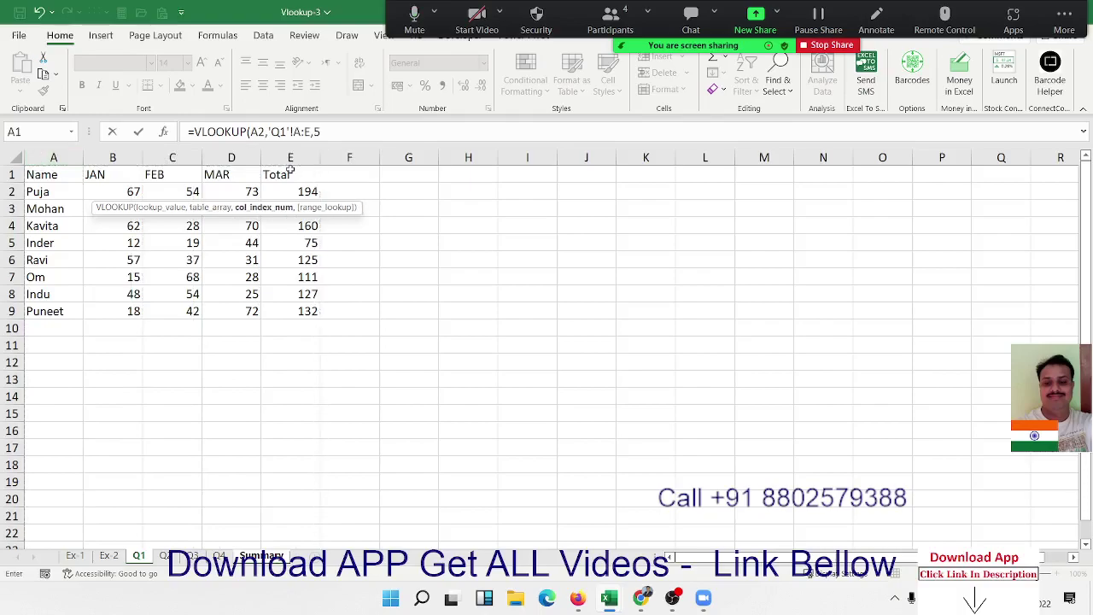
type(",0")
key("Return")
key("Up")
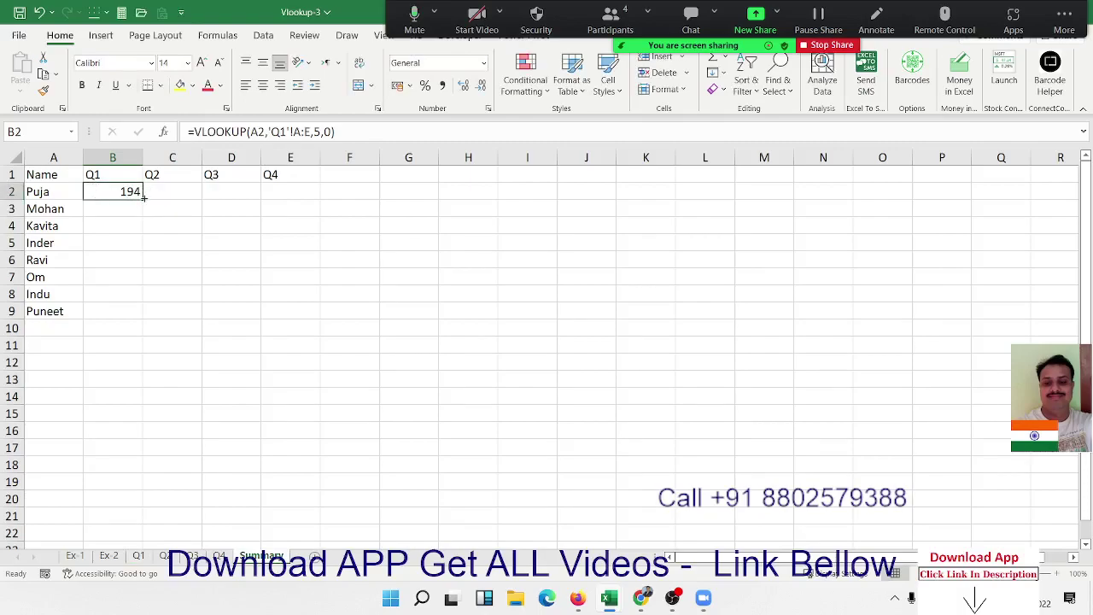
Step: Fill the Q1 lookup down to B9 and copy B2's formula text
double_click(143, 199)
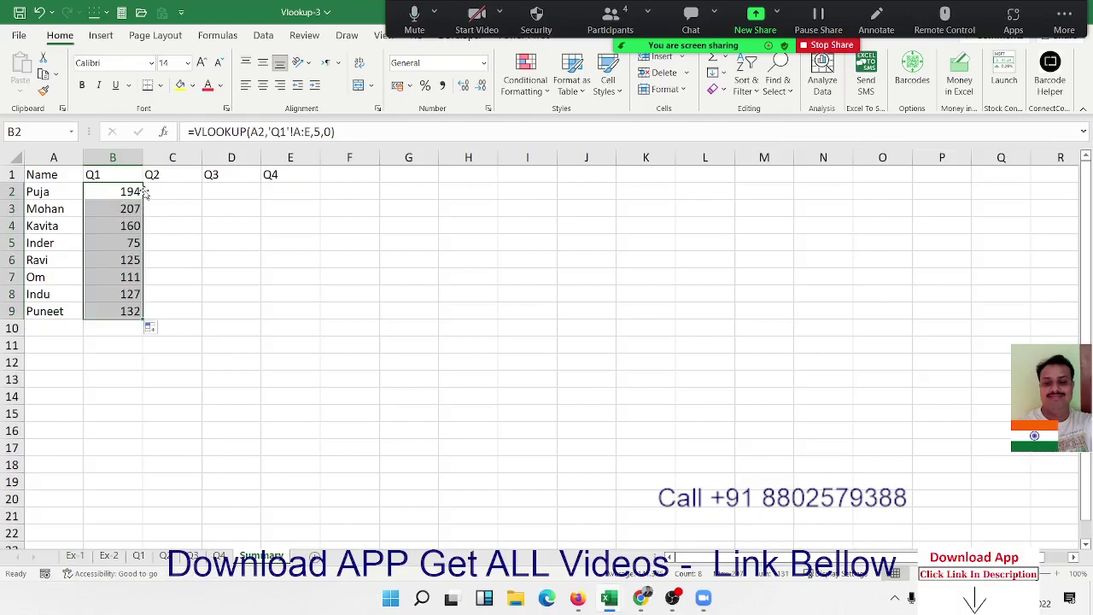
left_click_drag(349, 129, 188, 131)
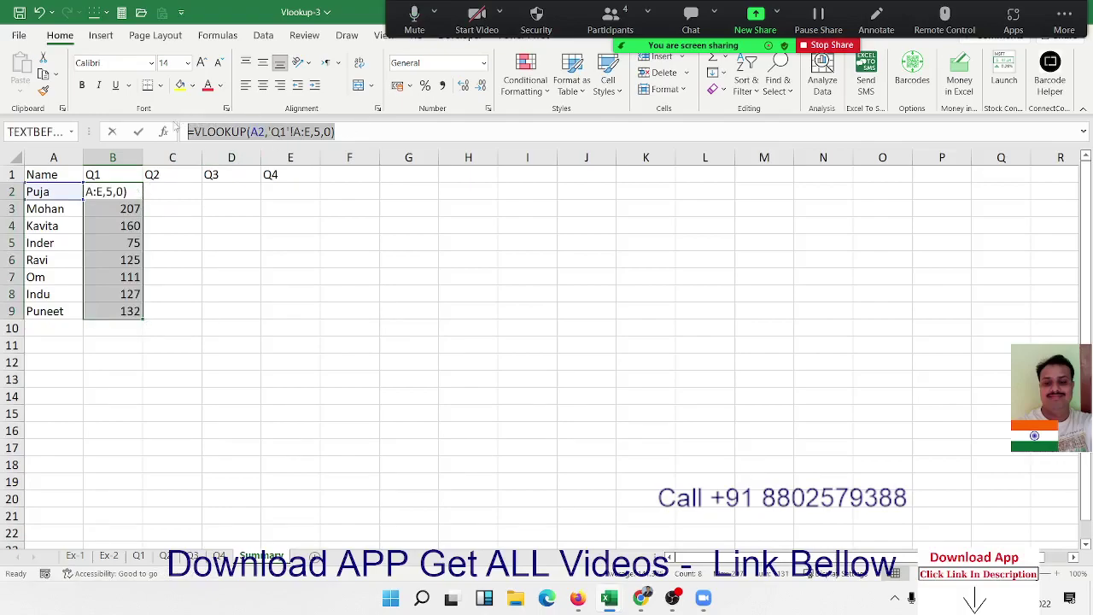
key("ctrl+c")
key("Escape")
mouse_move(152, 175)
left_mouse_down()
mouse_move(158, 187)
mouse_move(157, 174)
left_mouse_up()
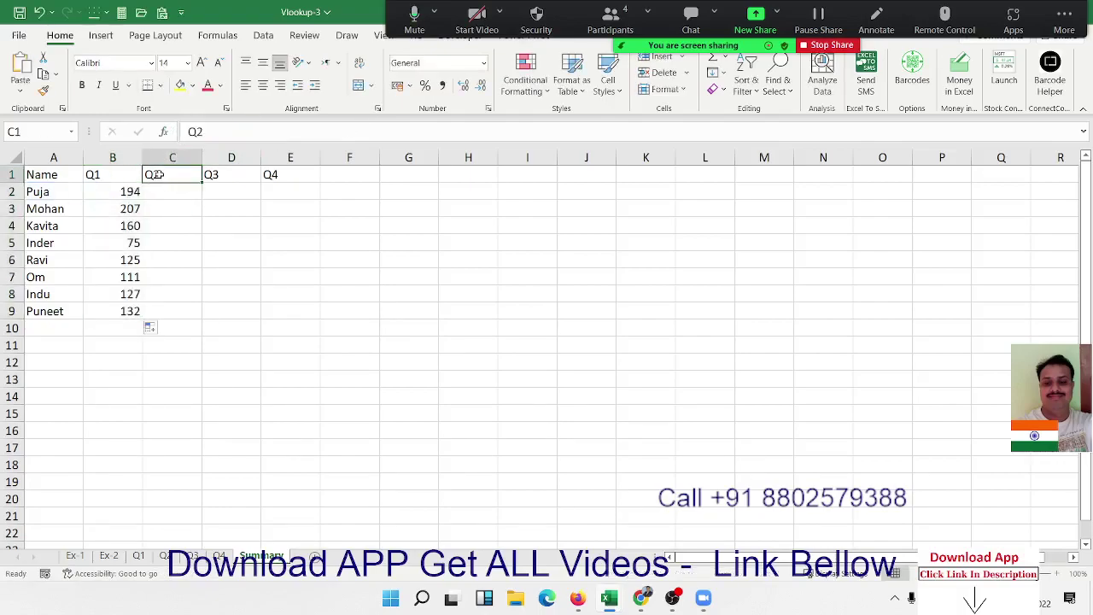
Step: Try pasting the copied formula into C2, then cancel the doubled-equals entry
left_click(171, 193)
type("=")
key("ctrl+v")
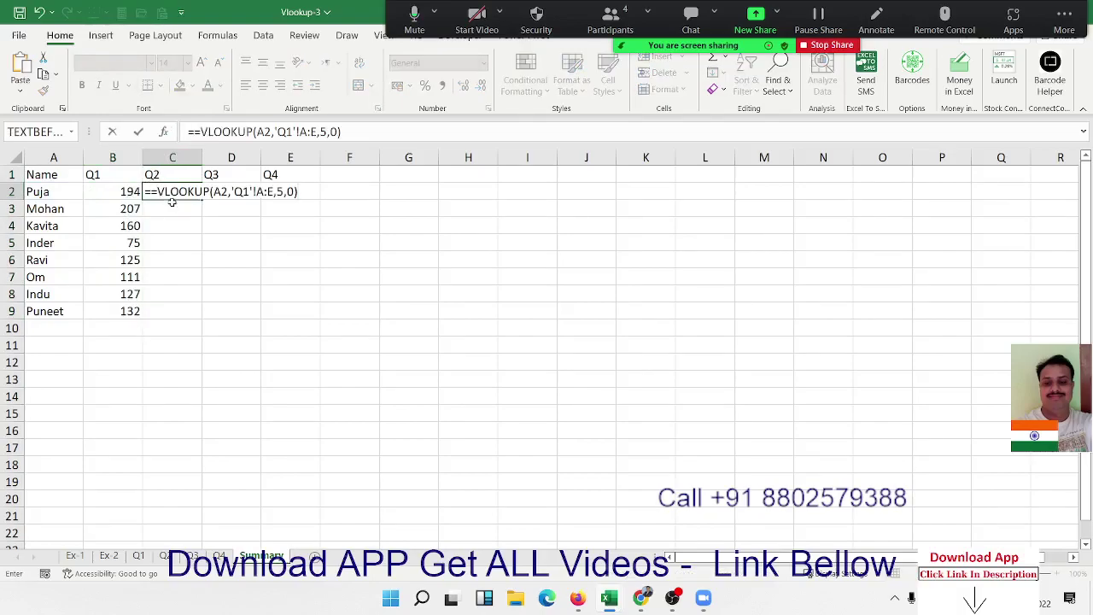
key("Escape")
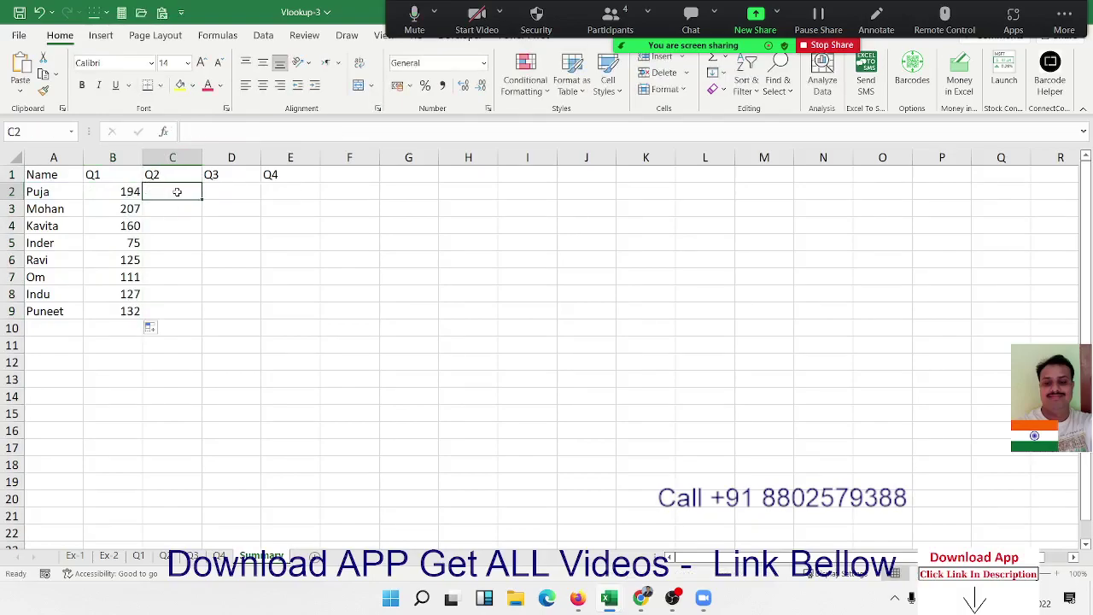
Step: Enter =VLOOKUP(A2,'Q2'!A:E,5,0) in C2, returning Puja's Q2 total of 135
type("=vl")
key("Tab")
key("Left")
key("Left")
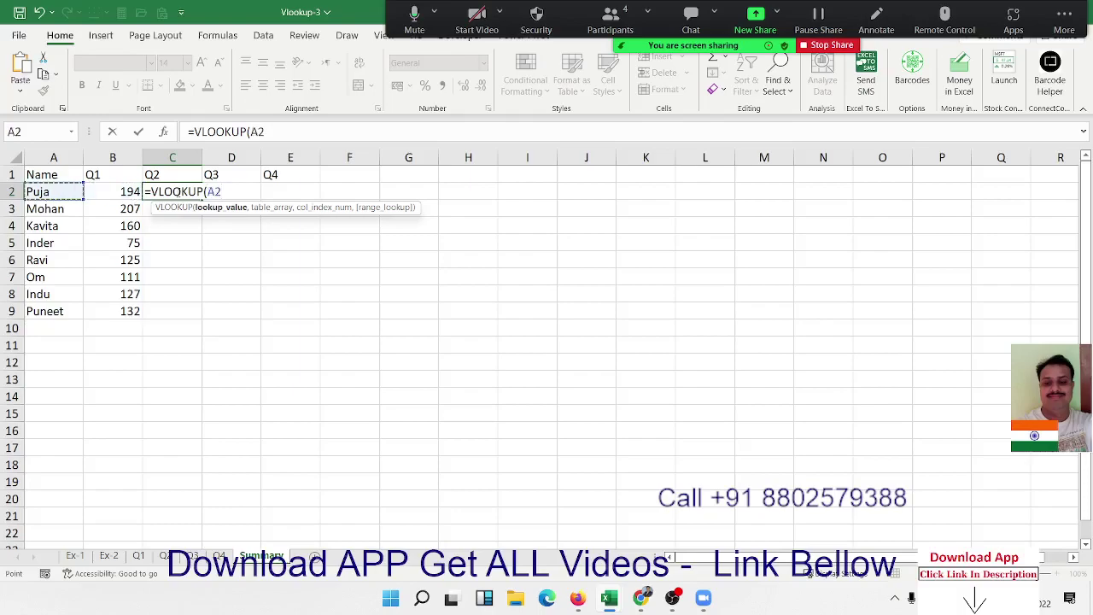
type(",")
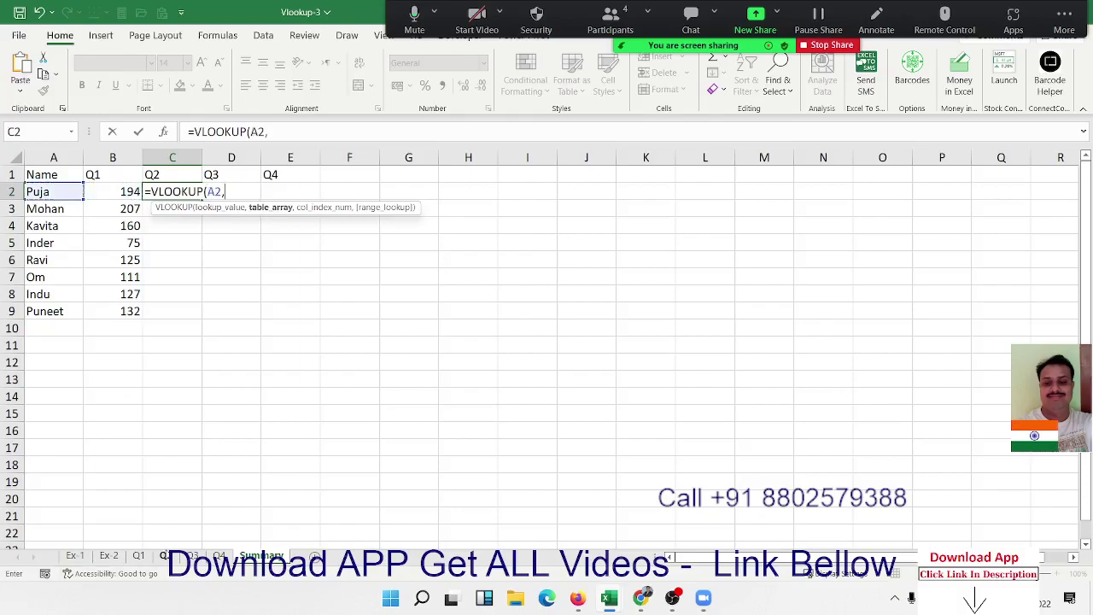
left_click(165, 555)
left_click_drag(53, 158, 290, 160)
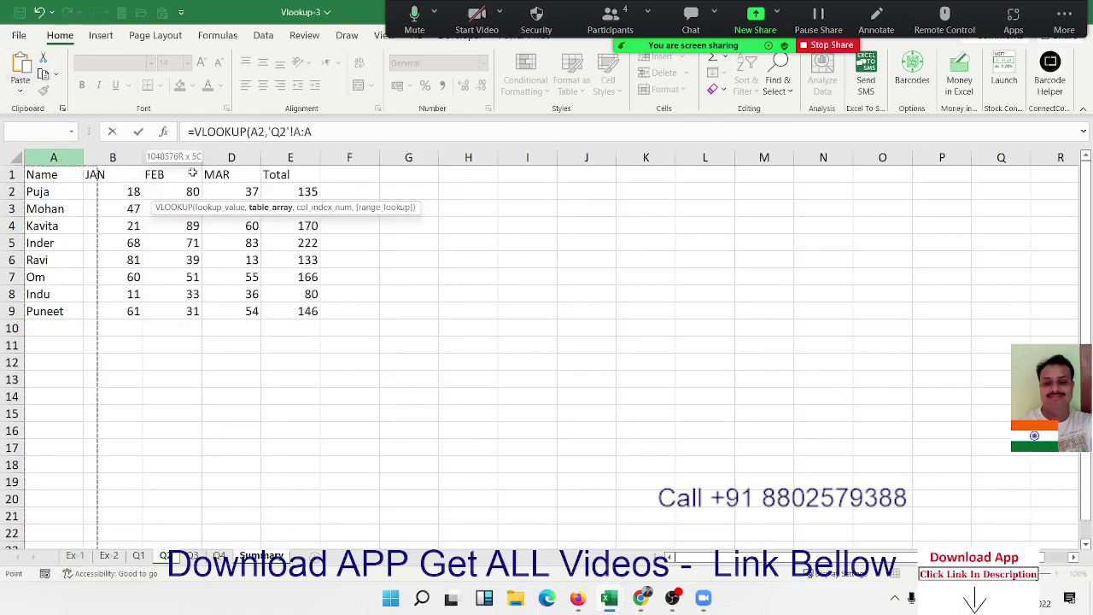
type(",")
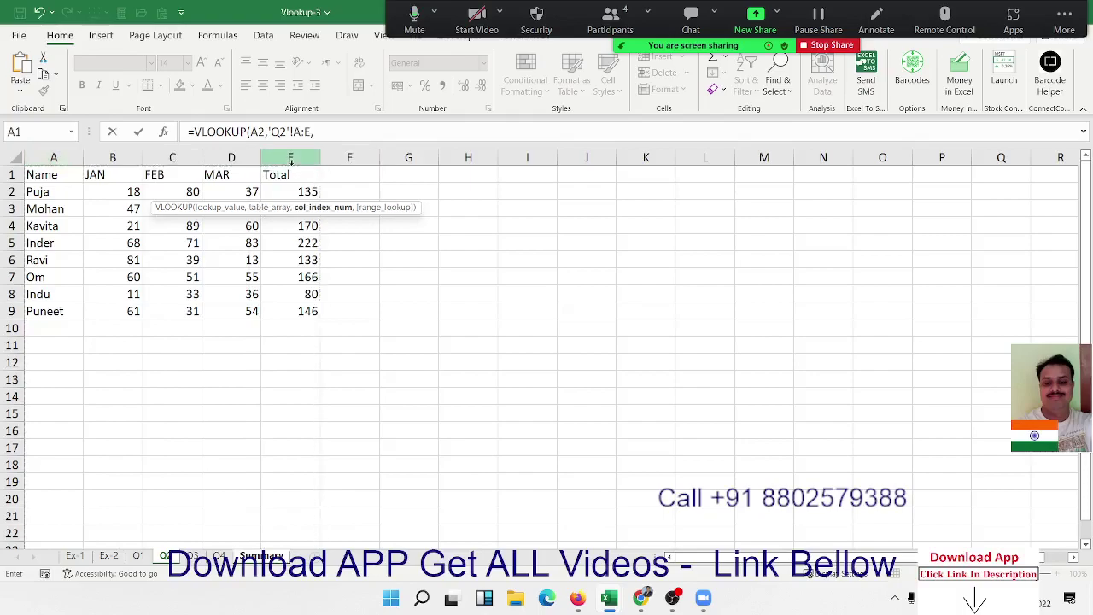
type("5,0")
key("Return")
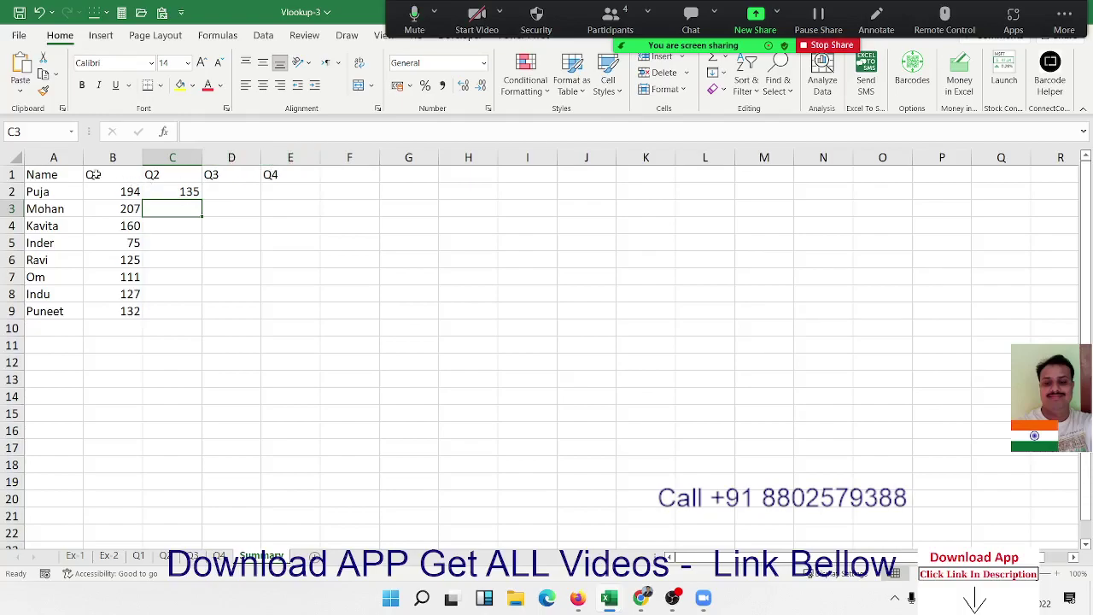
left_click_drag(94, 174, 272, 177)
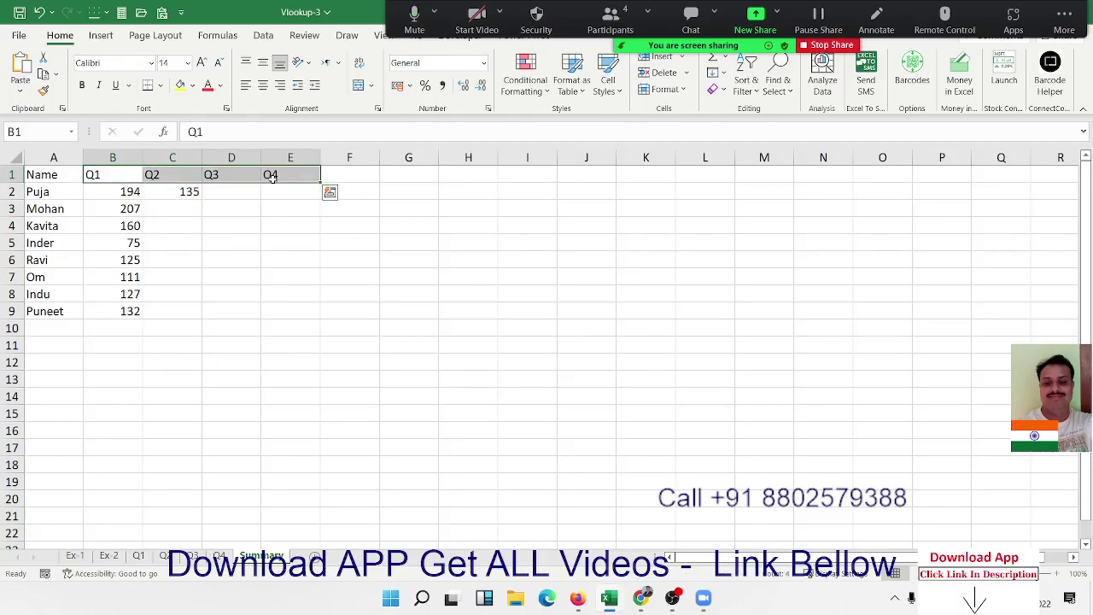
Step: Delete the filled Q1 results below row 2
left_click_drag(271, 176, 779, 174)
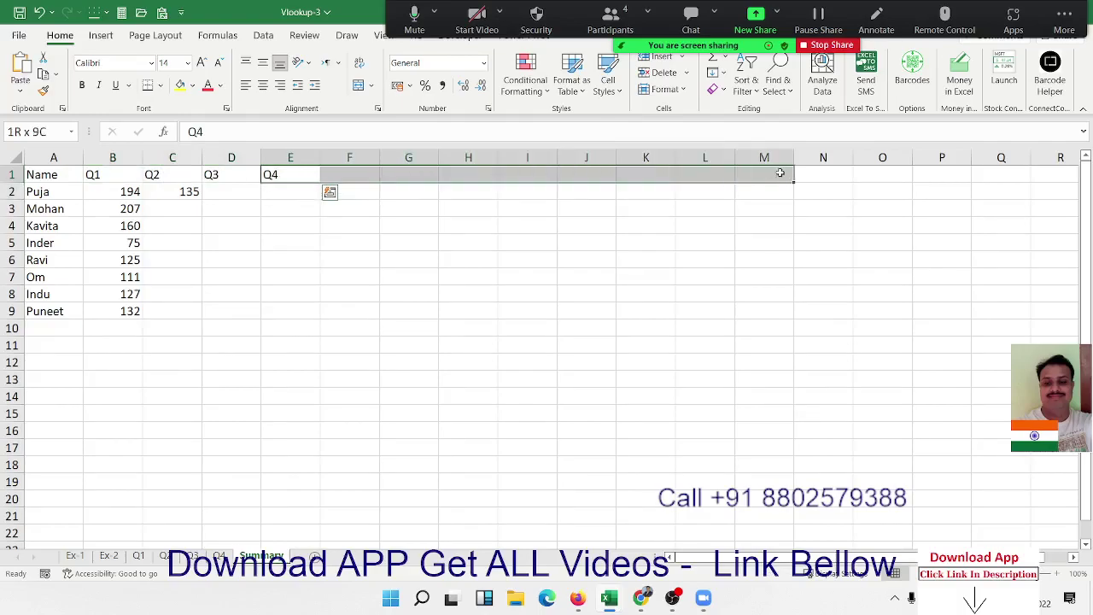
left_click(468, 294)
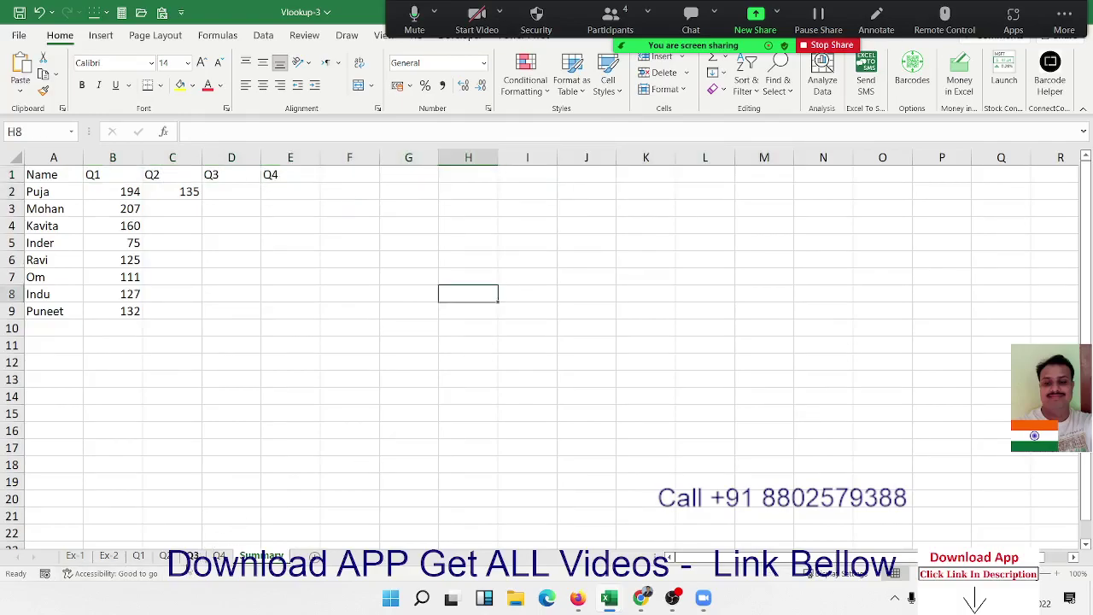
left_click(133, 209)
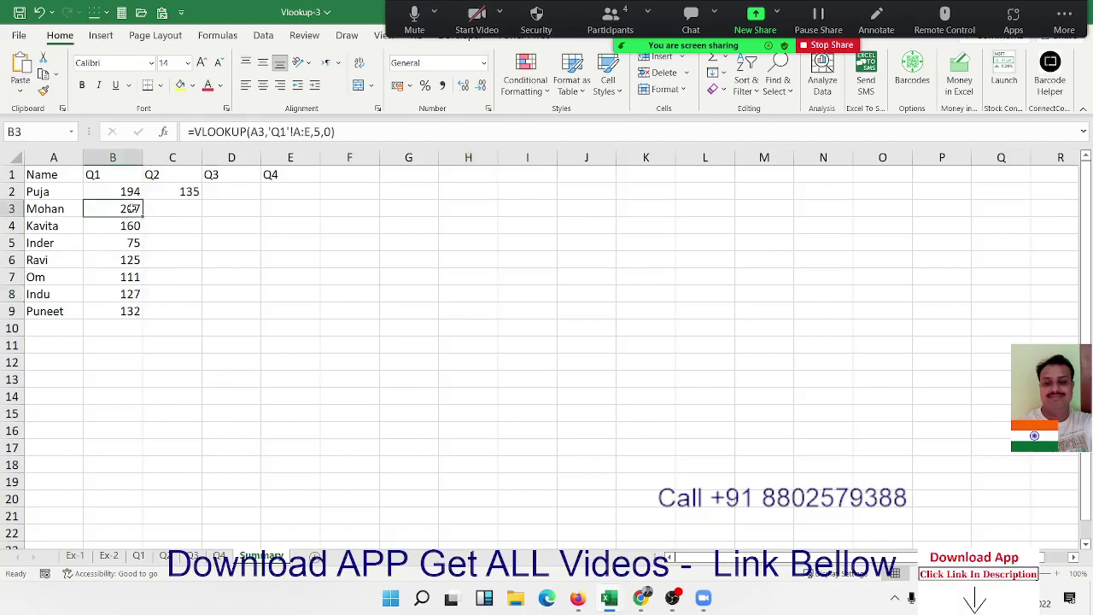
left_click_drag(132, 208, 132, 311)
key("Delete")
Step: Enter =FORMULATEXT(B2) in B4 to show the Q1 lookup formula
left_click(132, 226)
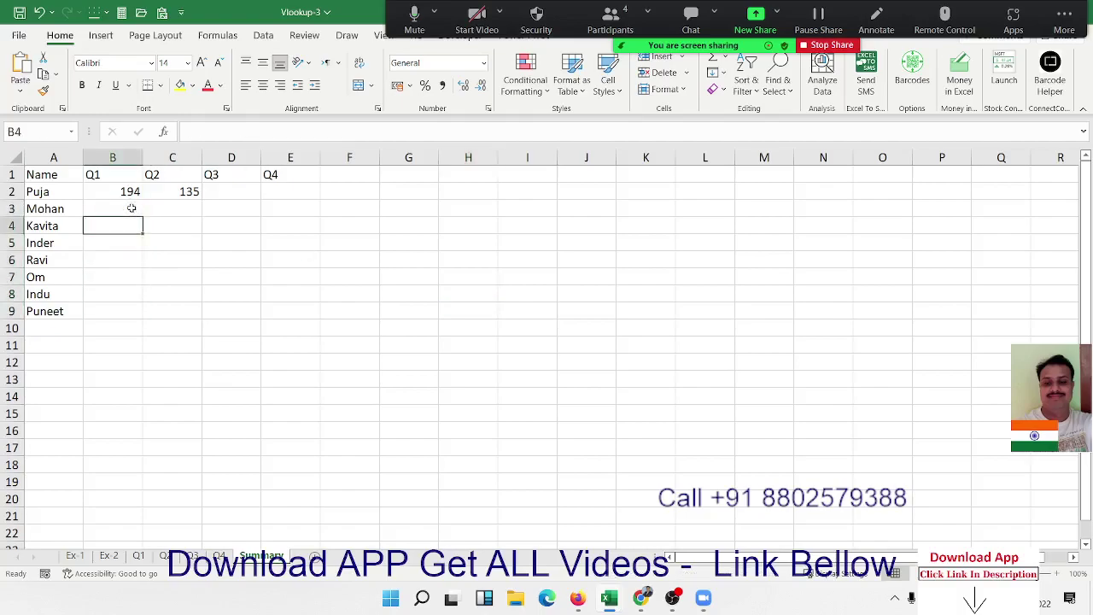
type("=for")
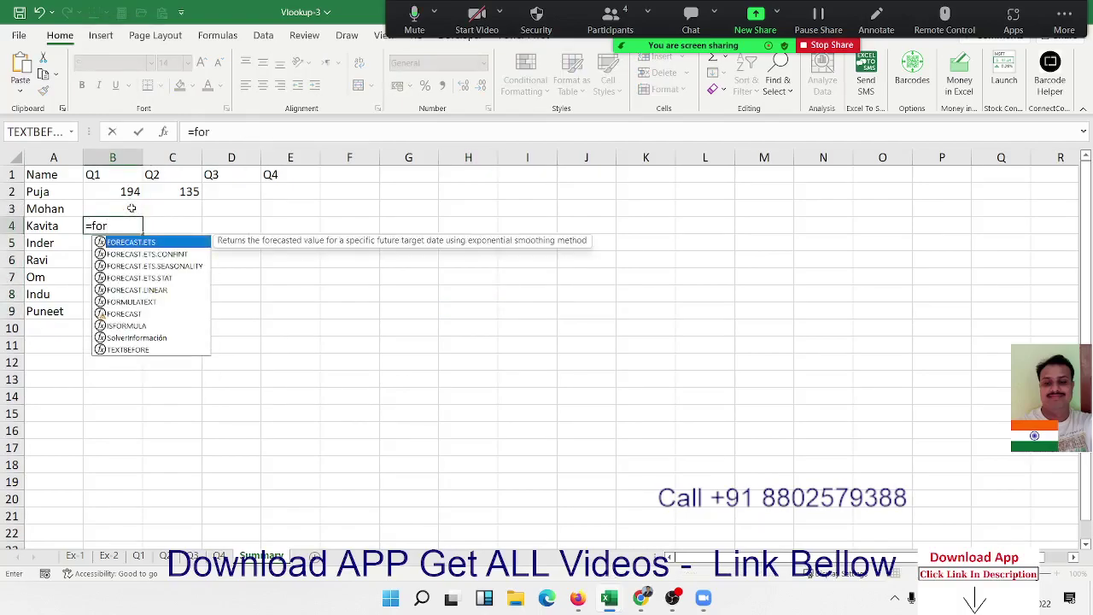
key("Down")
key("Down")
key("Down")
key("Down")
key("Down")
key("Tab")
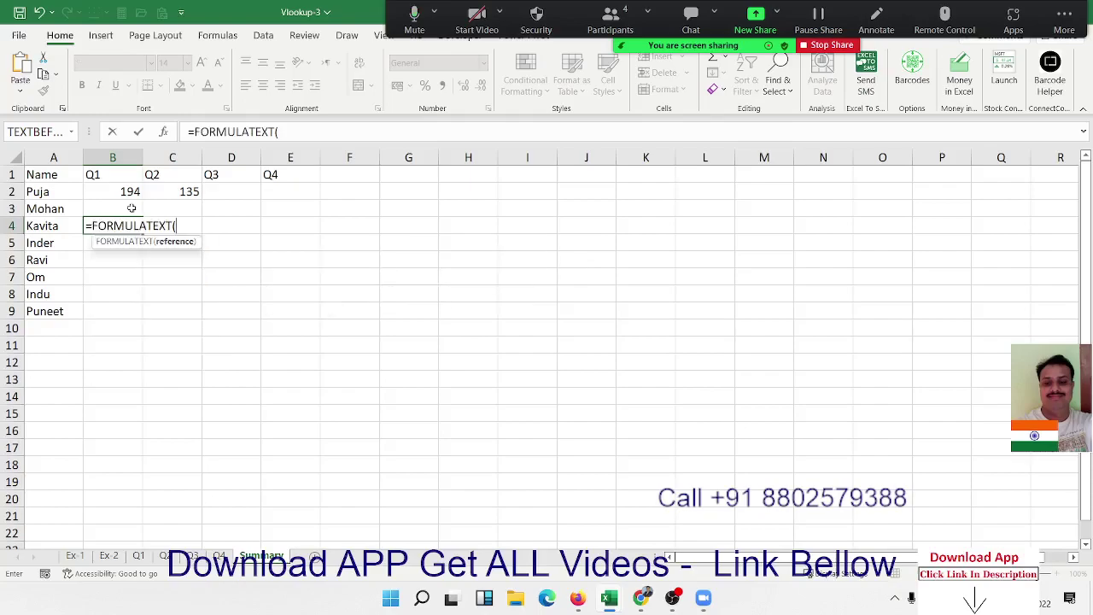
left_click(128, 192)
key("Return")
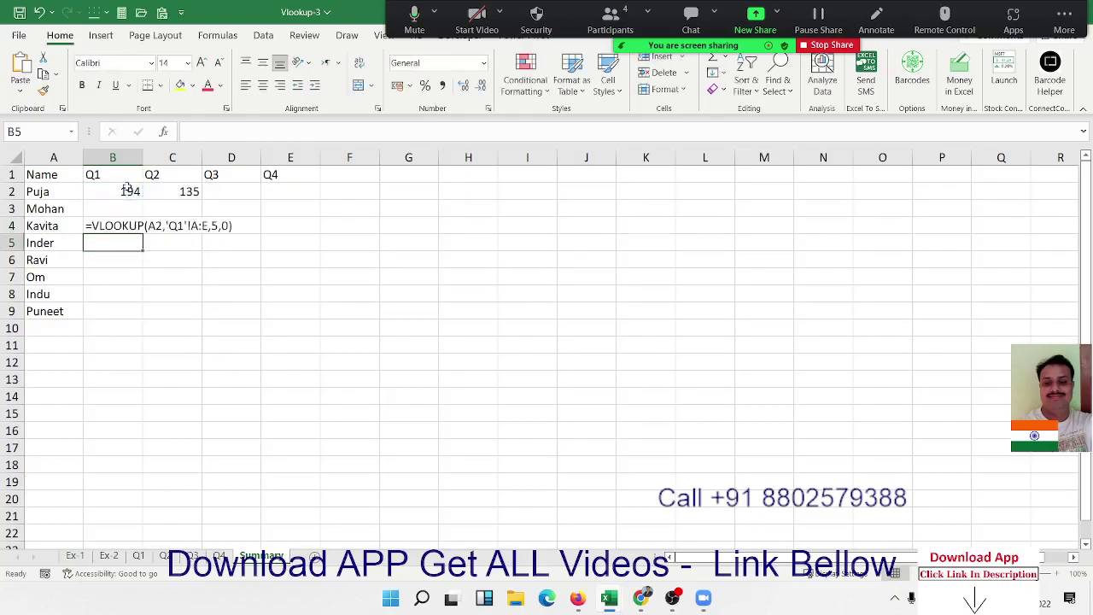
Step: Enter =FORMULATEXT(C2) in B5 to show the Q2 lookup formula
type("=for")
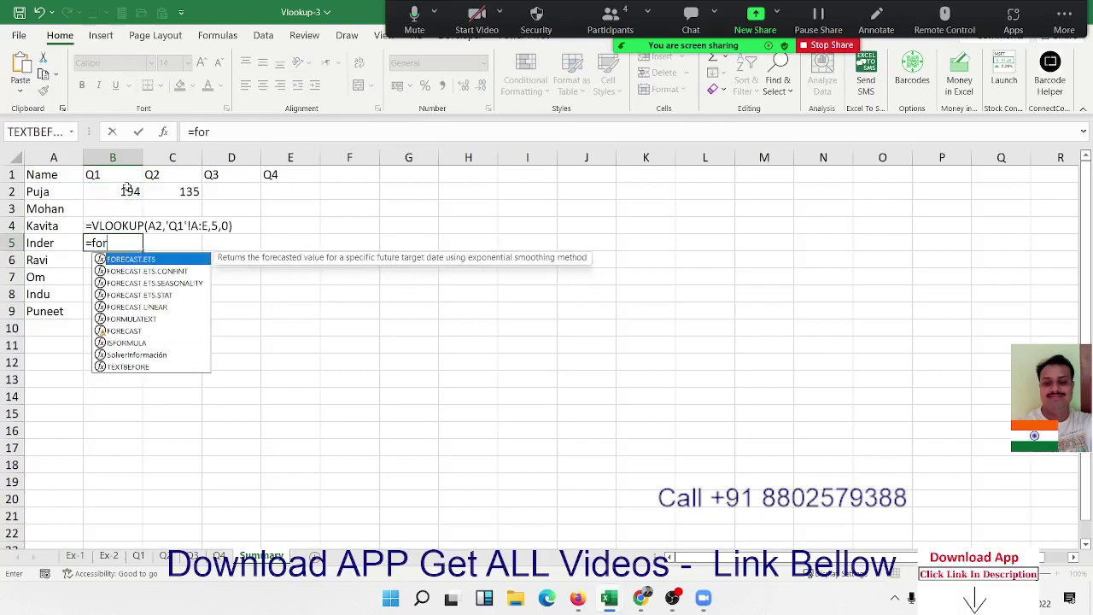
key("Down")
key("Down")
key("Down")
key("Down")
key("Down")
key("Tab")
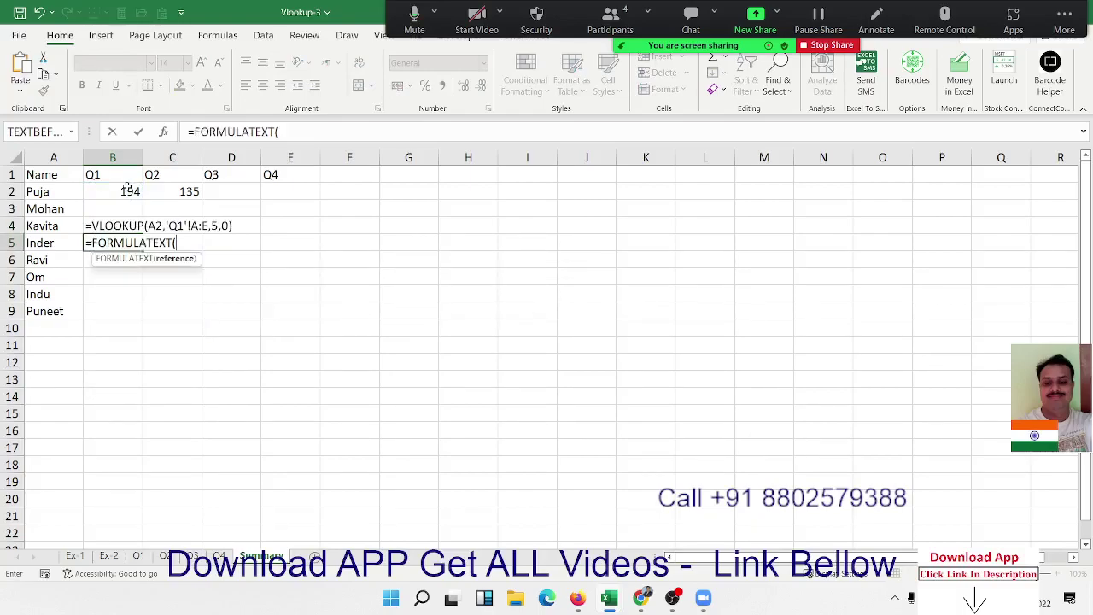
left_click(126, 188)
key("Right")
key("Return")
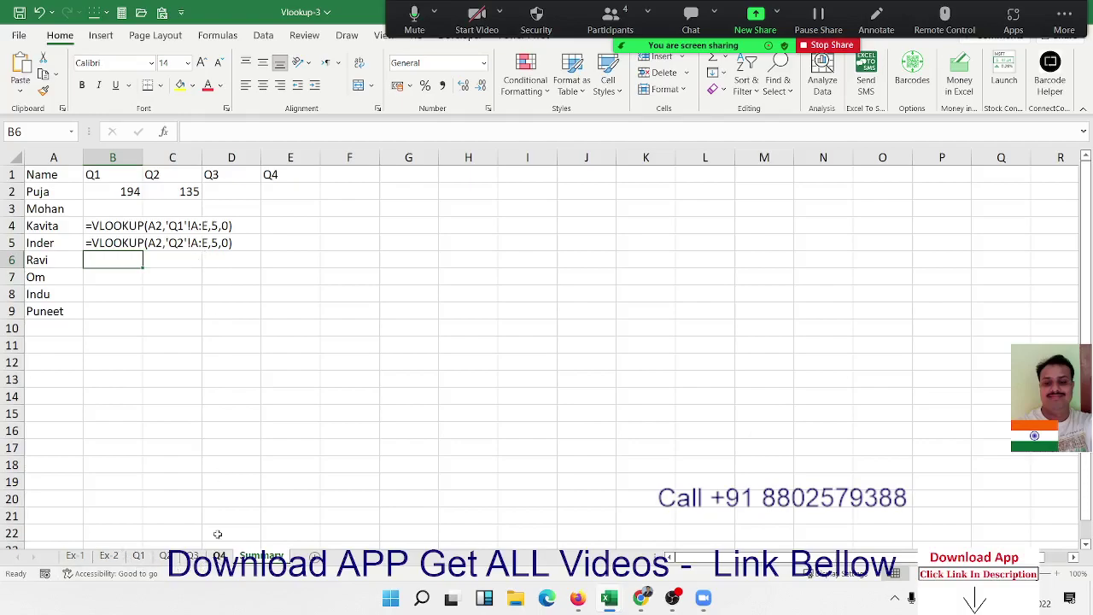
left_click_drag(231, 379, 221, 334)
left_click_drag(120, 172, 261, 168)
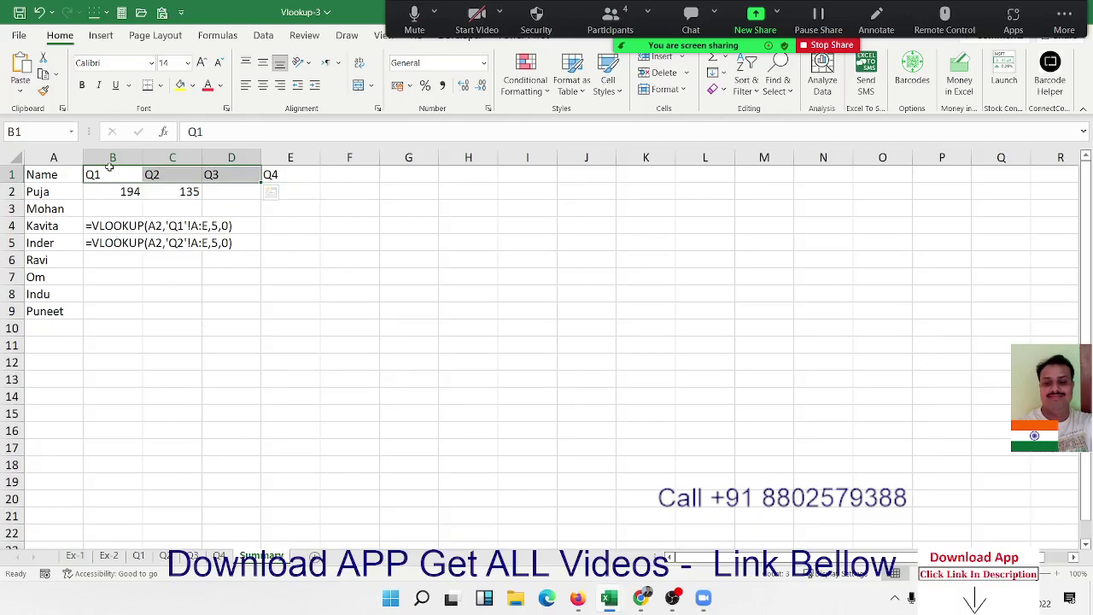
Step: Edit B2's lookup and delete 'Q1' from its table array
left_click_drag(105, 226, 214, 243)
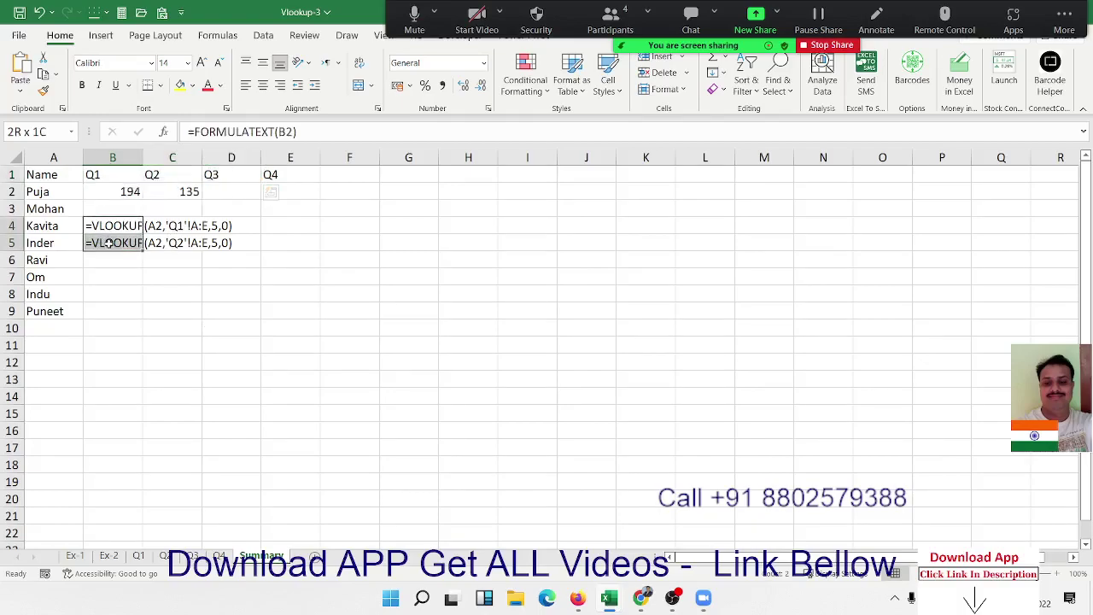
left_click(193, 275)
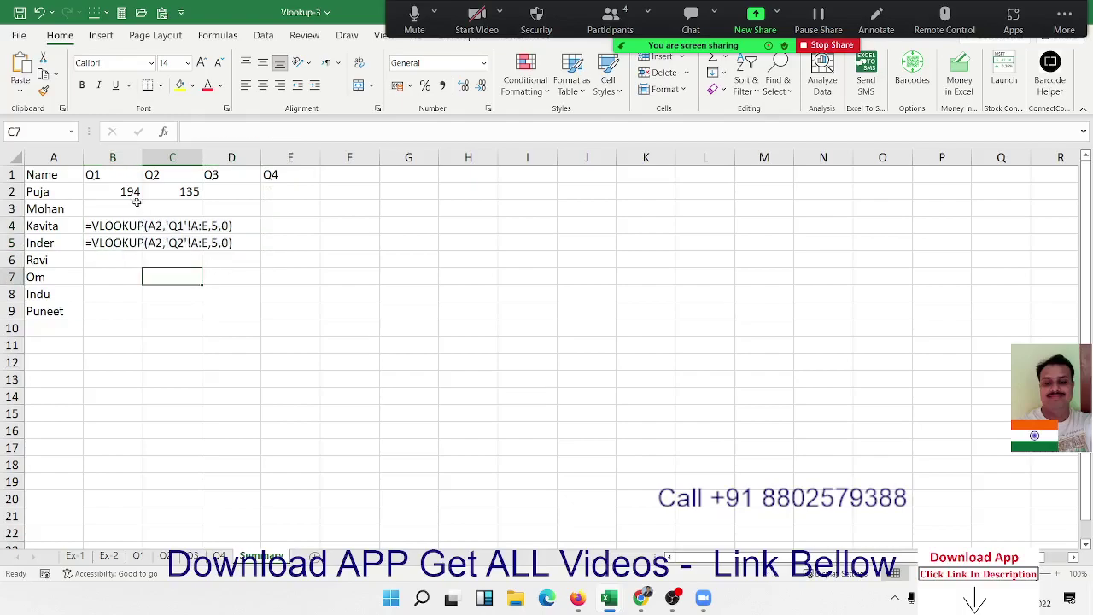
left_click(130, 192)
double_click(130, 192)
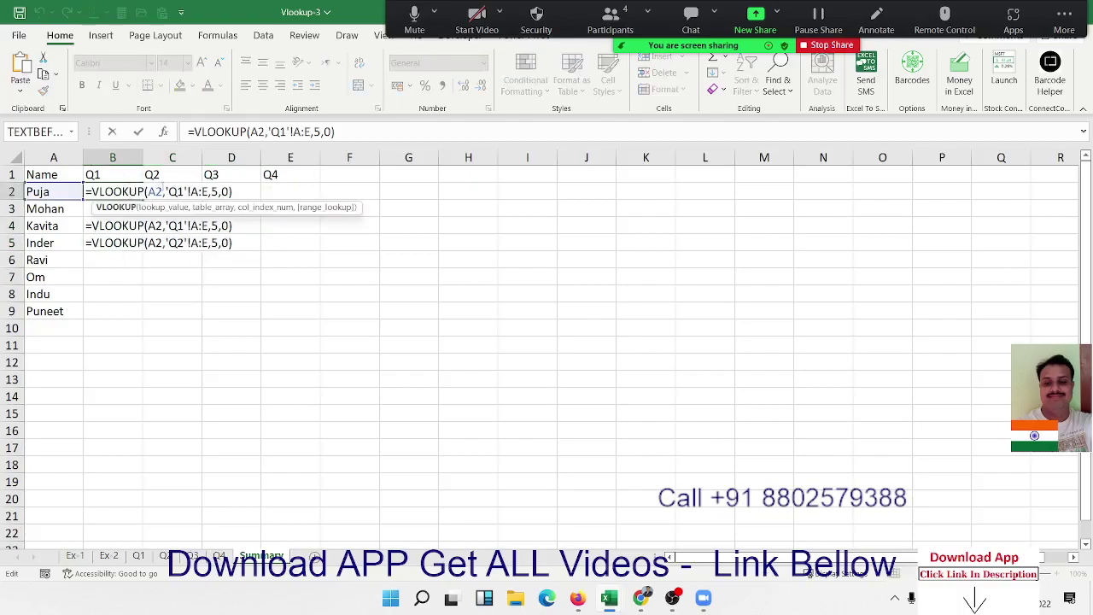
left_click(167, 192)
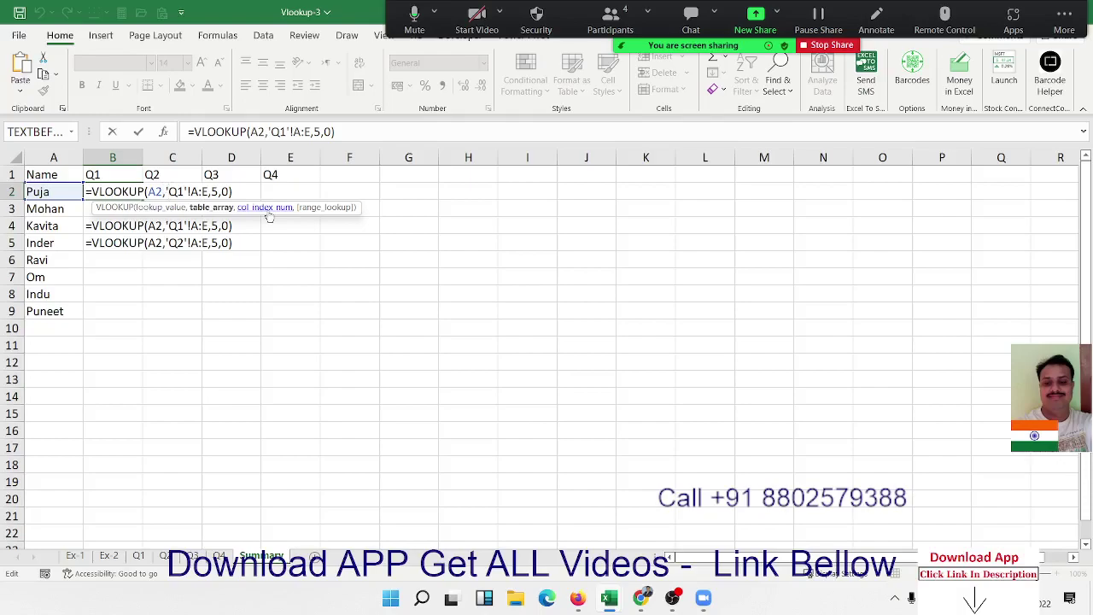
key("Delete")
key("Delete")
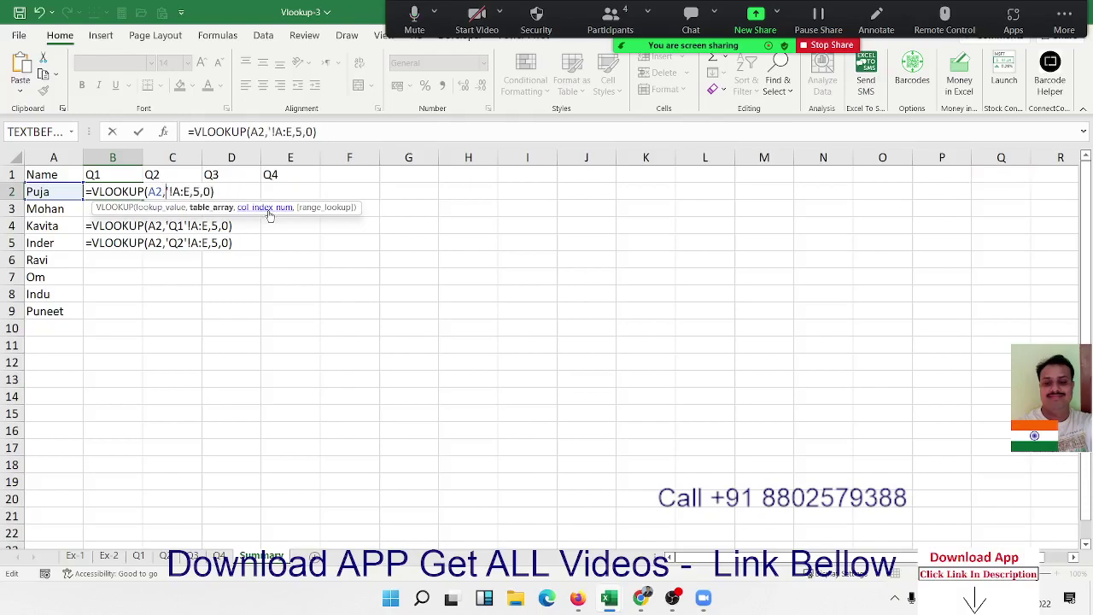
key("Delete")
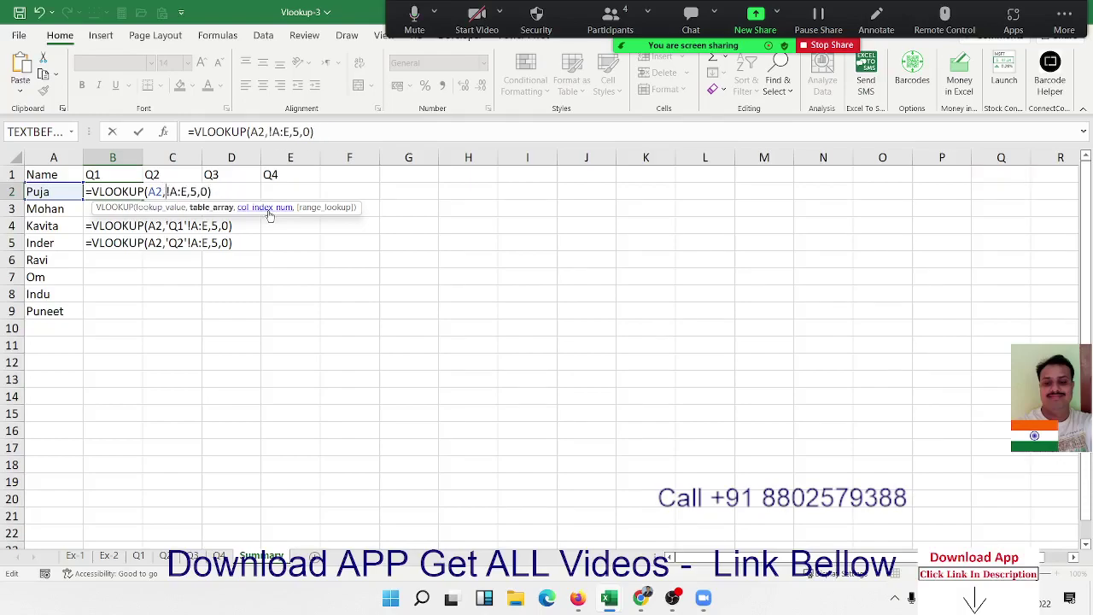
Step: Replace the table array with B1&"!A:E", leaving B2 showing #VALUE!
left_click(109, 174)
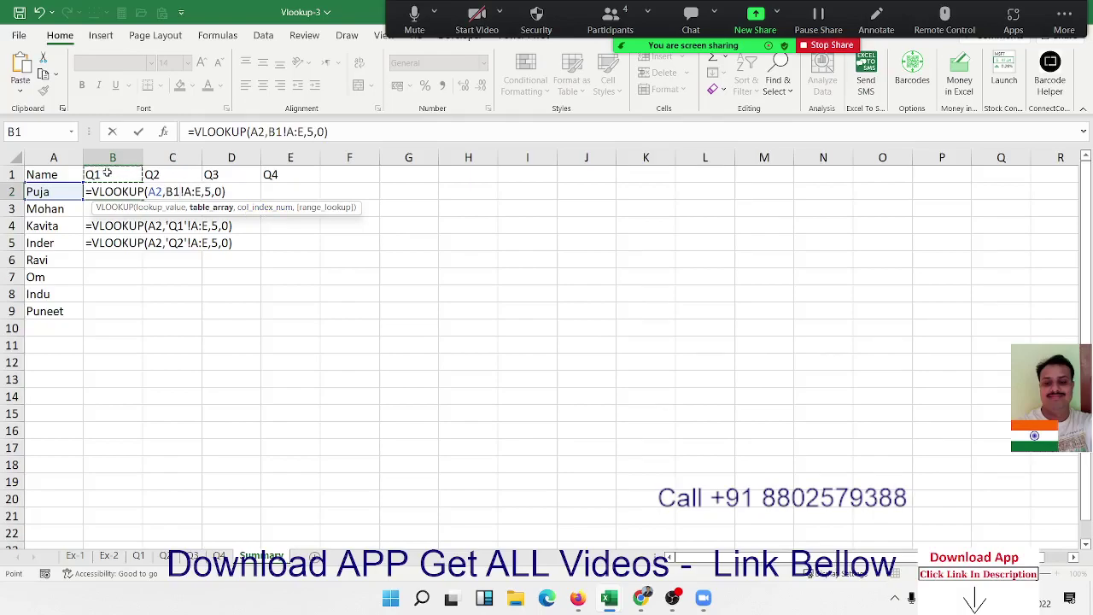
type("&\"")
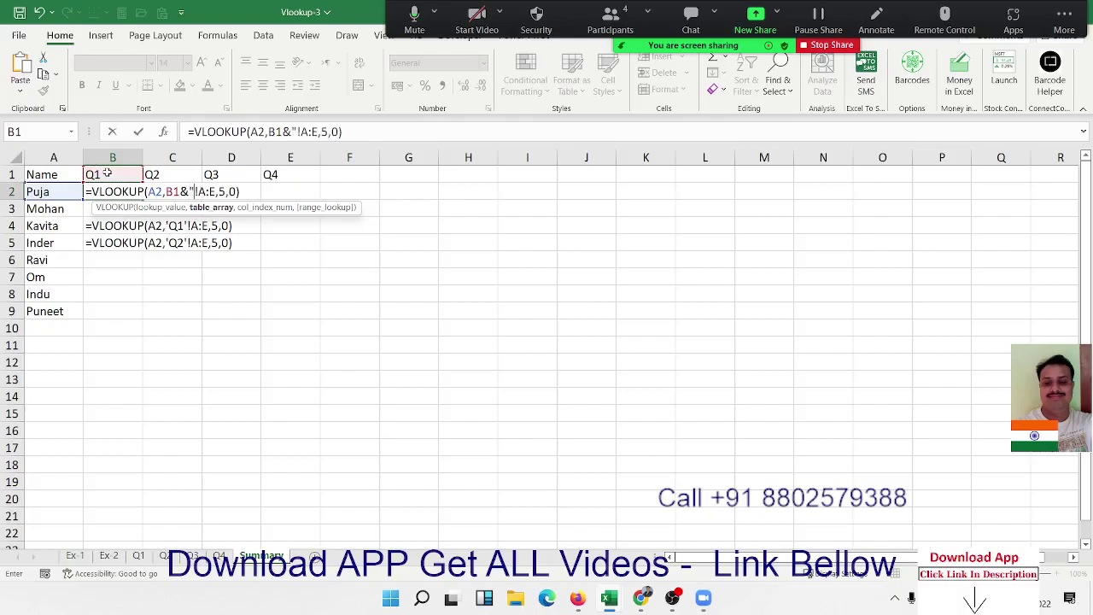
key("Return")
key("Return")
left_click(215, 191)
type("\"")
key("Return")
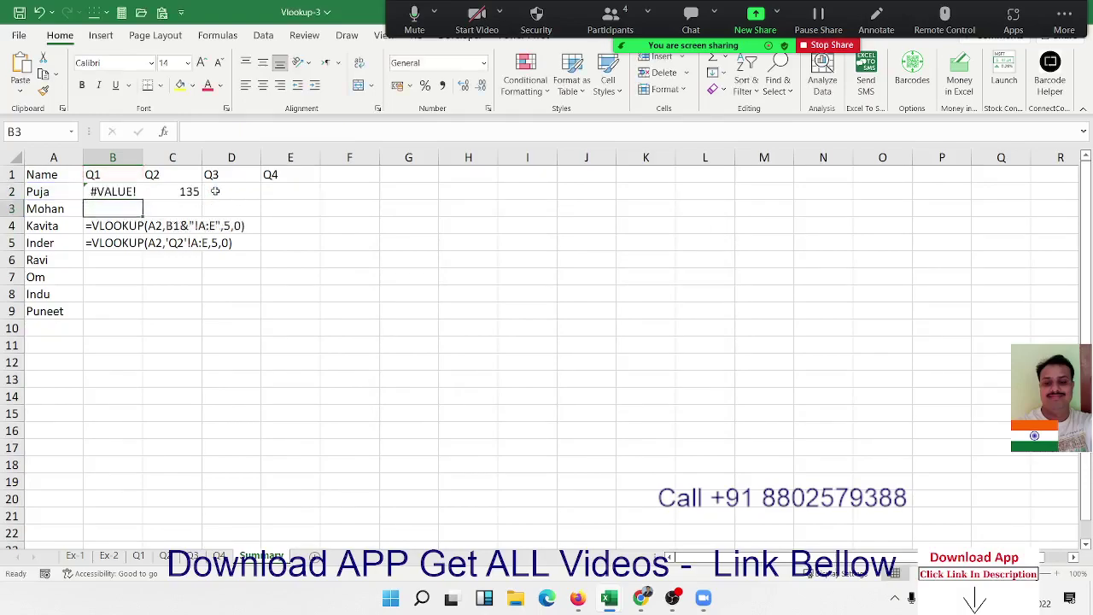
Step: Wrap B1&"!A:E" in INDIRECT inside B2's VLOOKUP so it returns 194
key("Up")
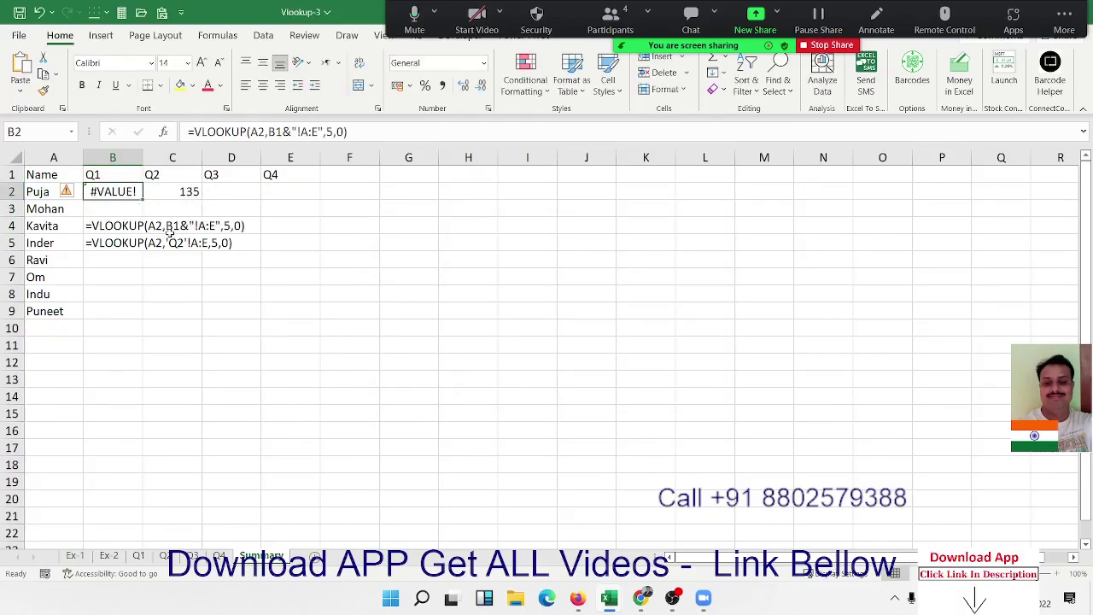
double_click(123, 192)
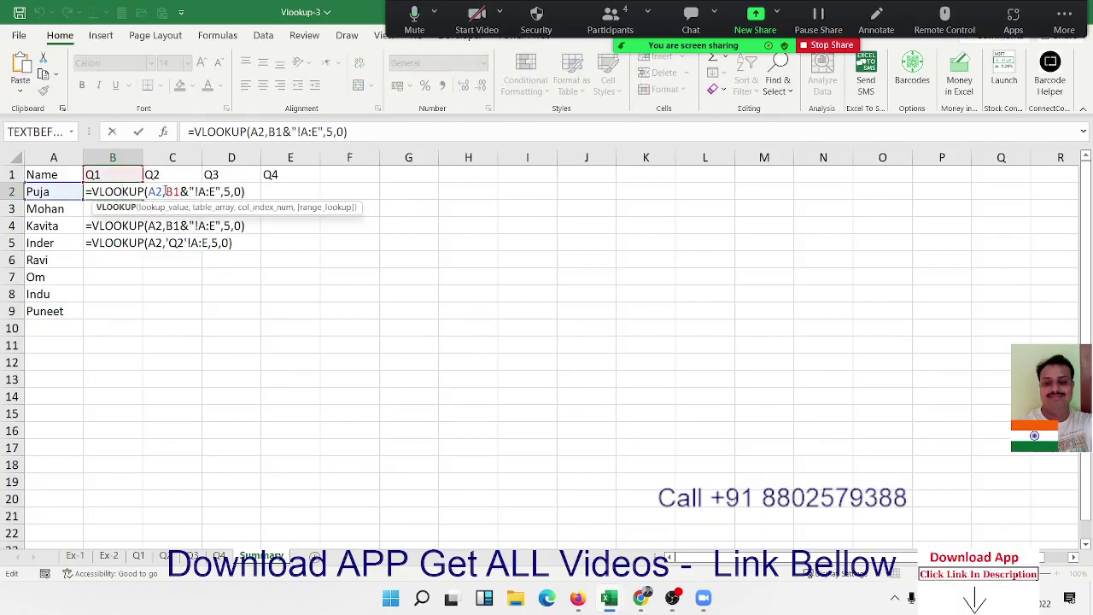
left_click_drag(166, 191, 220, 193)
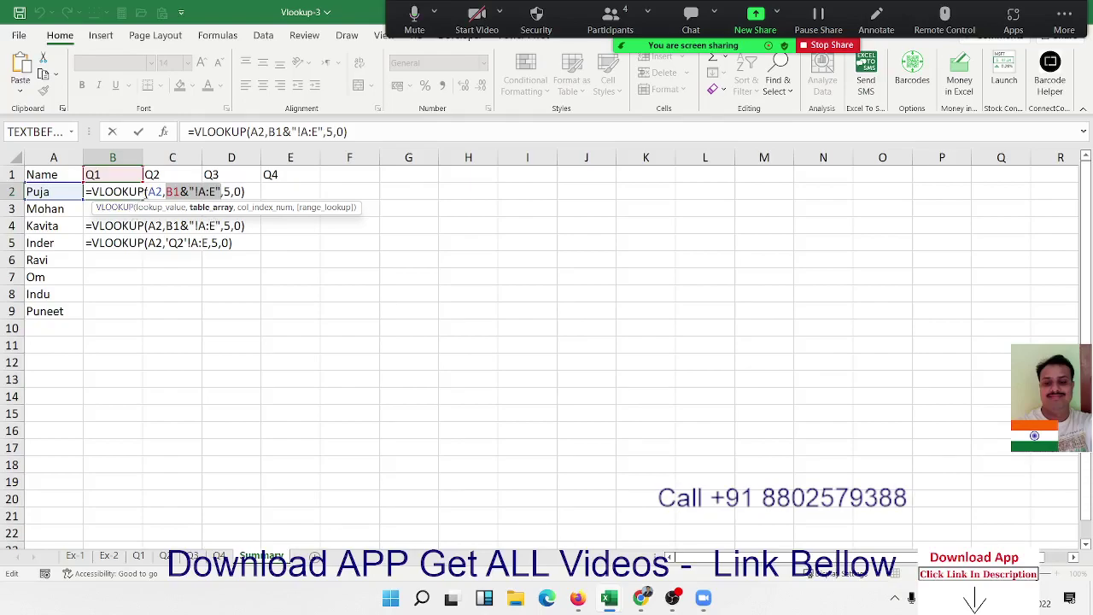
left_click(167, 192)
type("i")
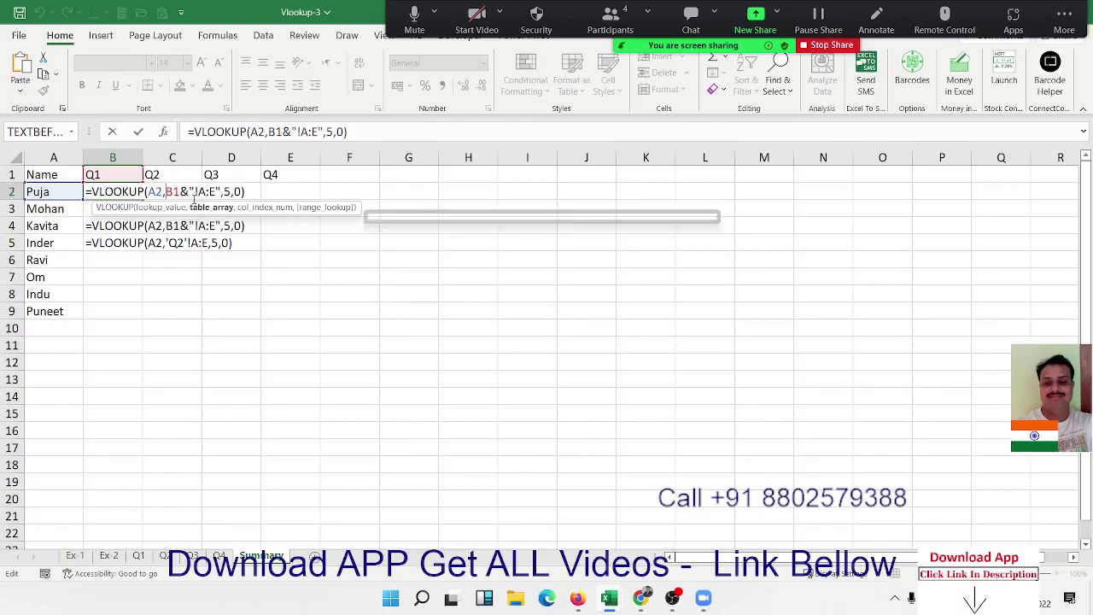
type("n")
key("Down")
key("Tab")
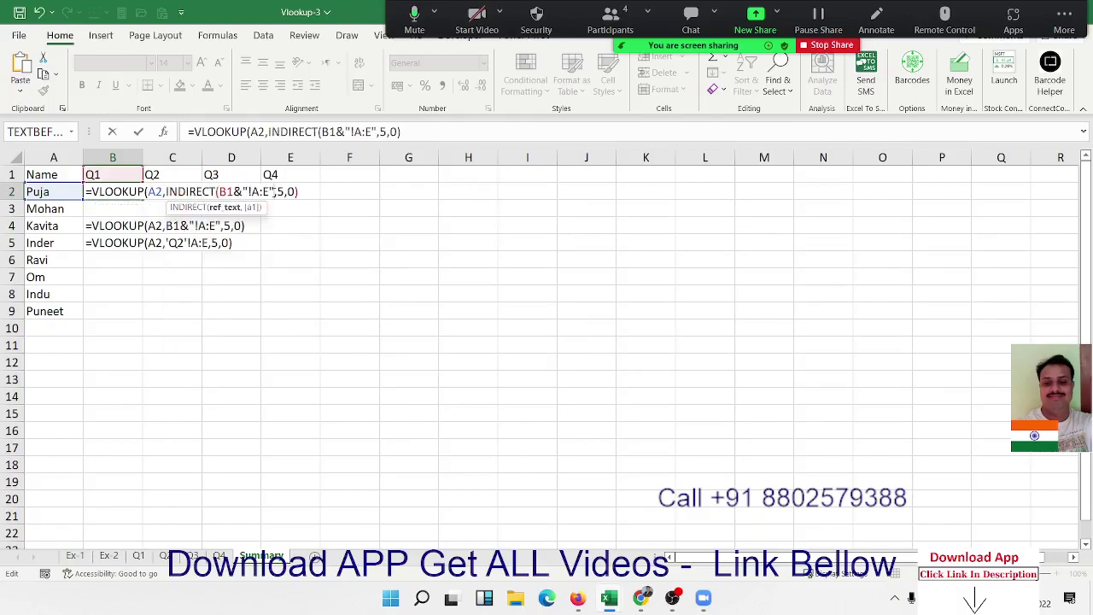
type(")")
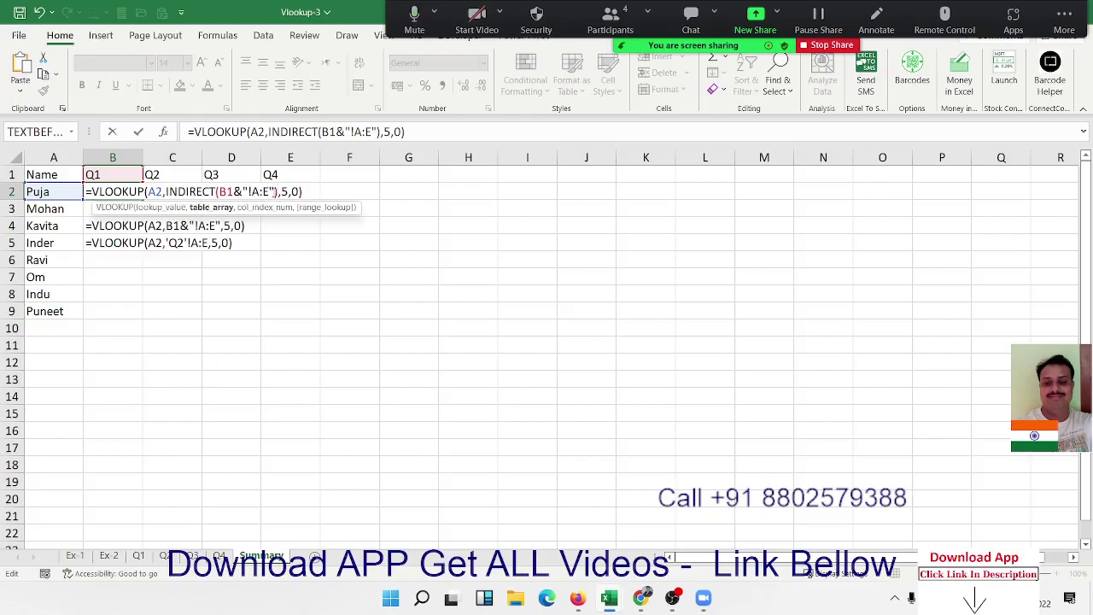
key("Return")
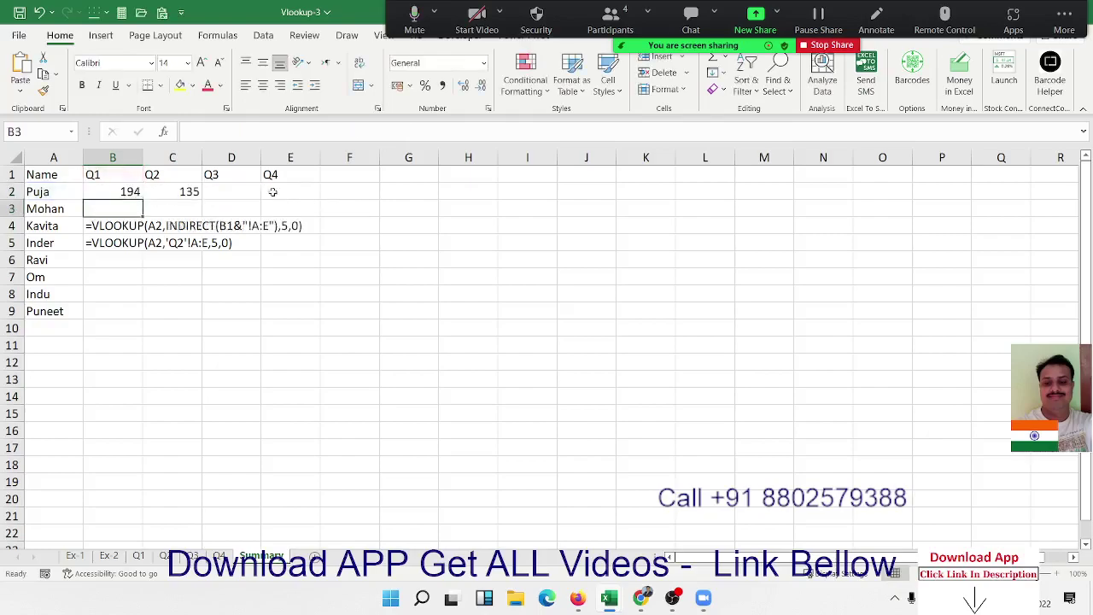
key("Up")
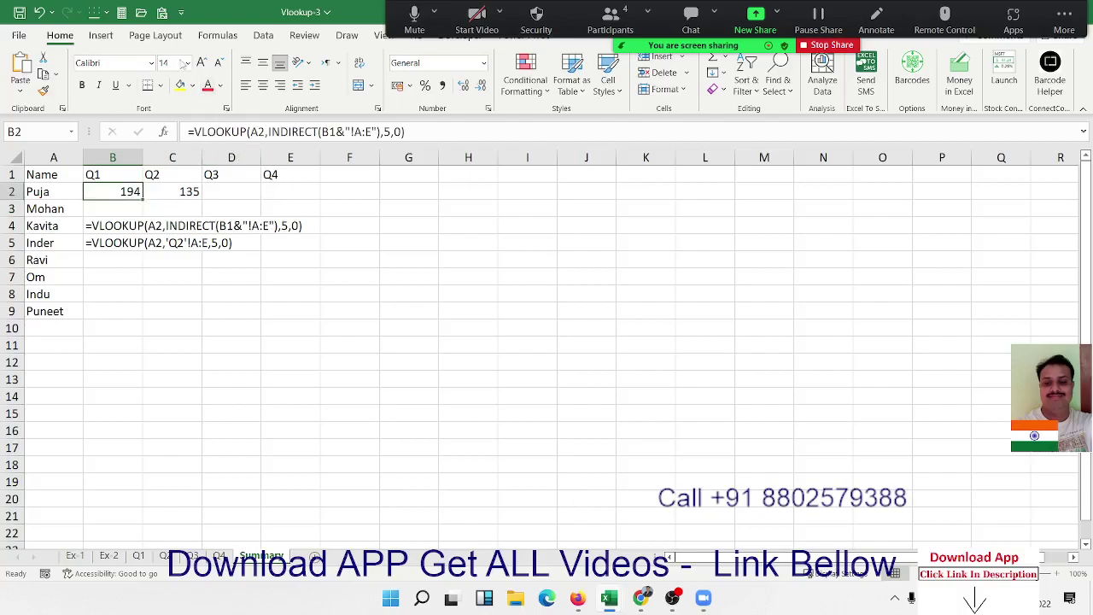
left_click(231, 38)
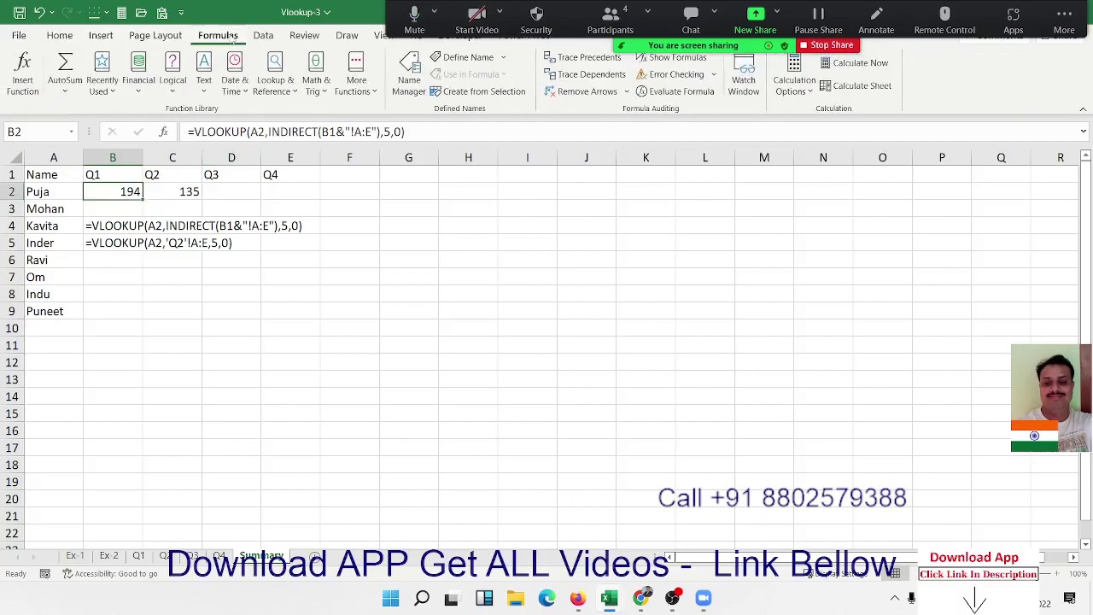
left_click(680, 91)
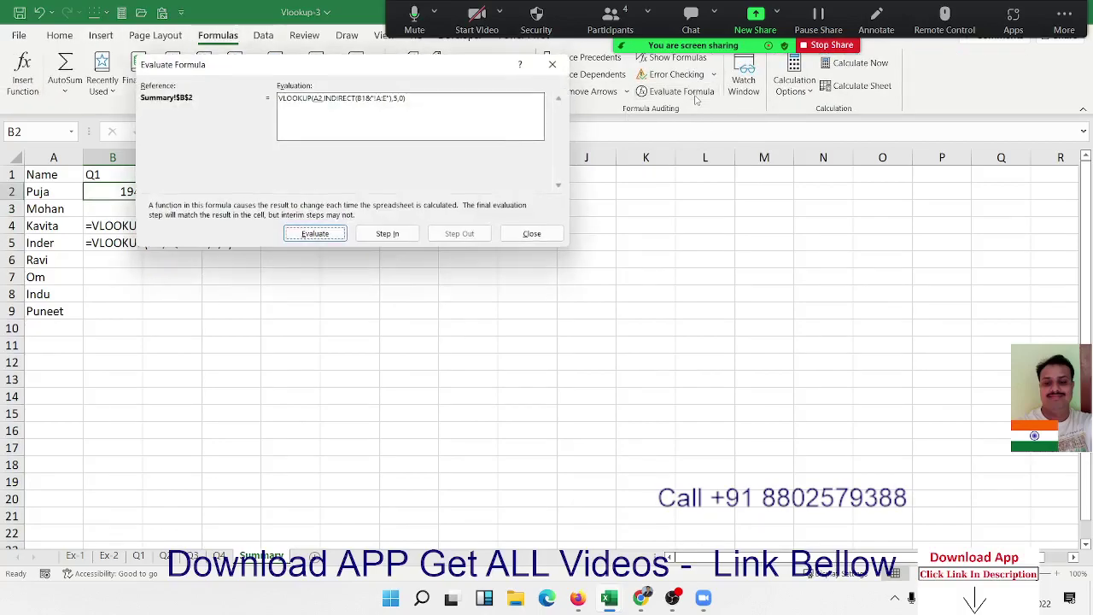
left_click_drag(378, 78, 436, 236)
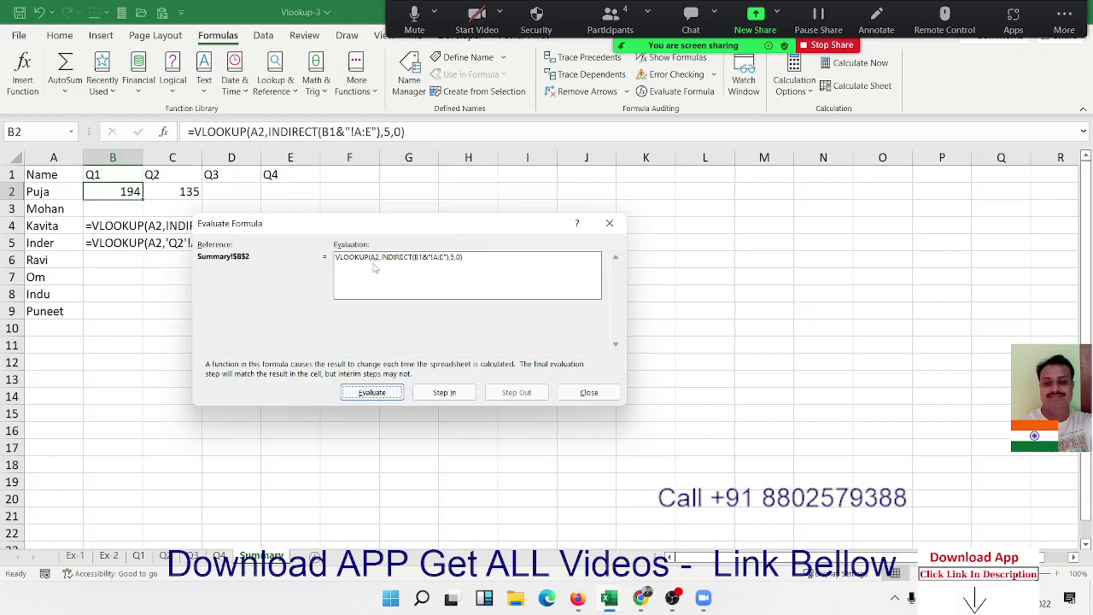
left_click(377, 392)
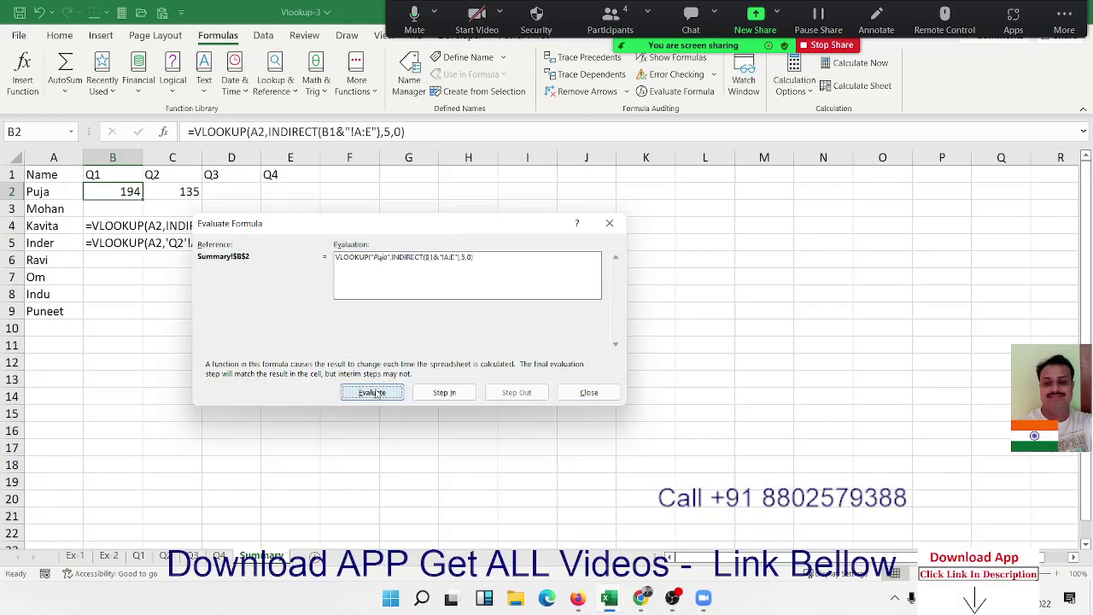
left_click(390, 392)
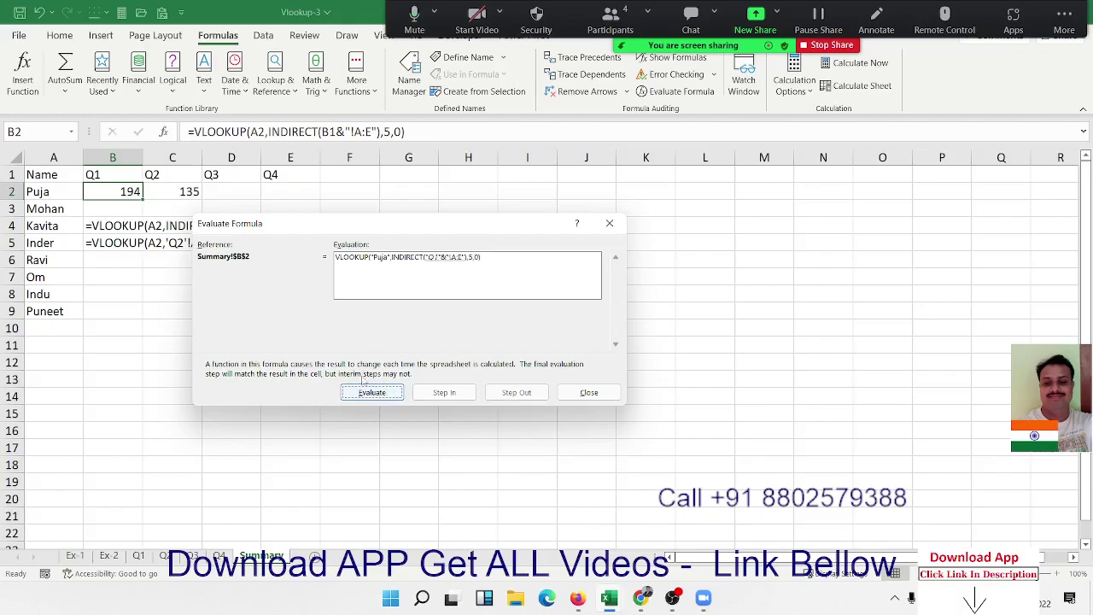
left_click(366, 394)
left_click(379, 397)
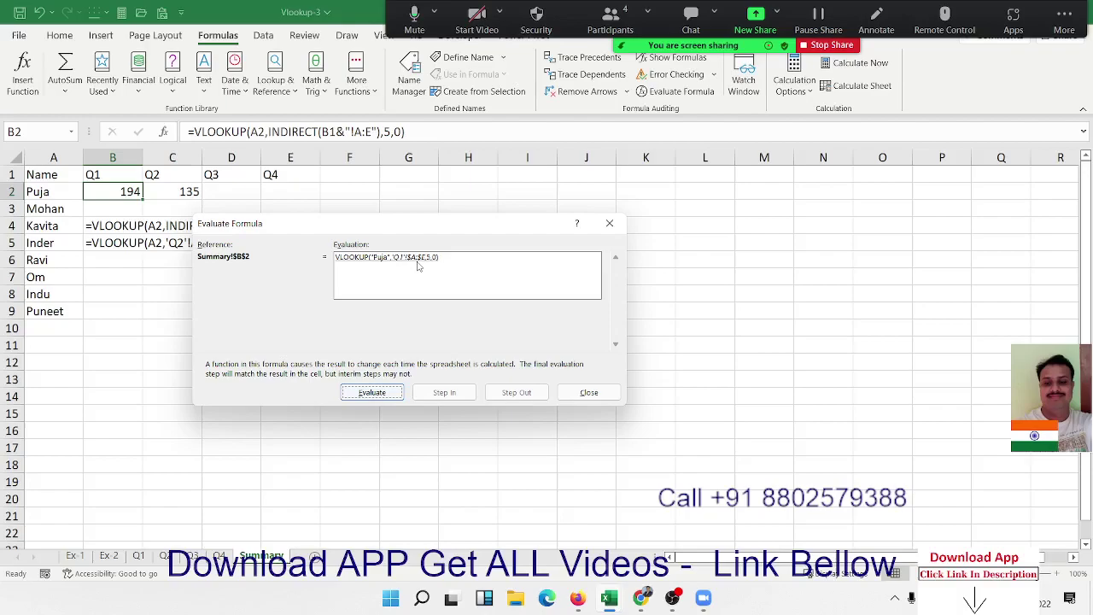
left_click(381, 391)
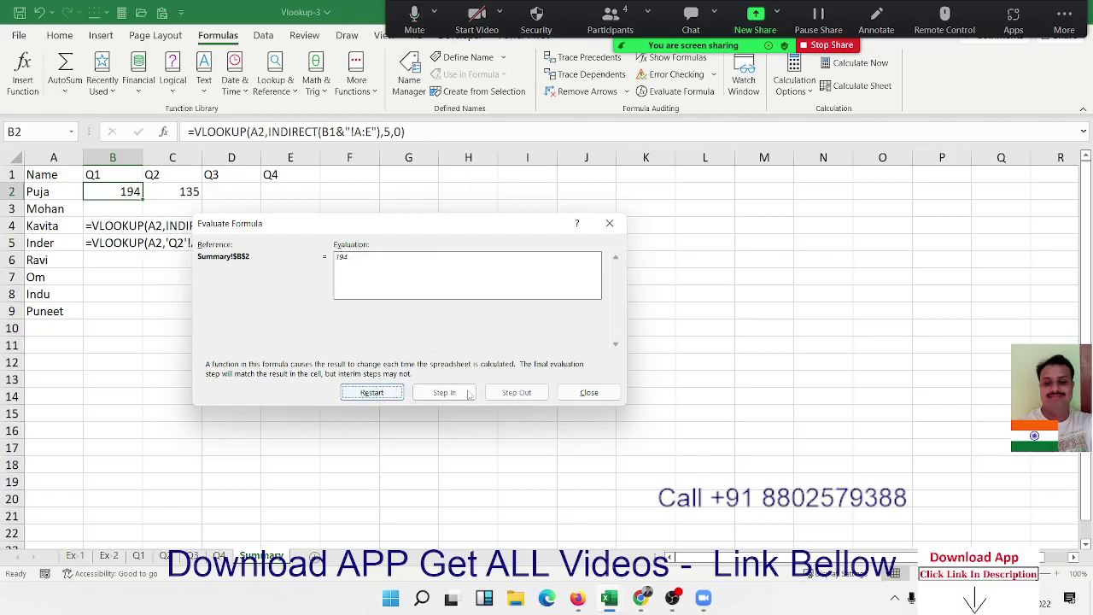
left_click(588, 393)
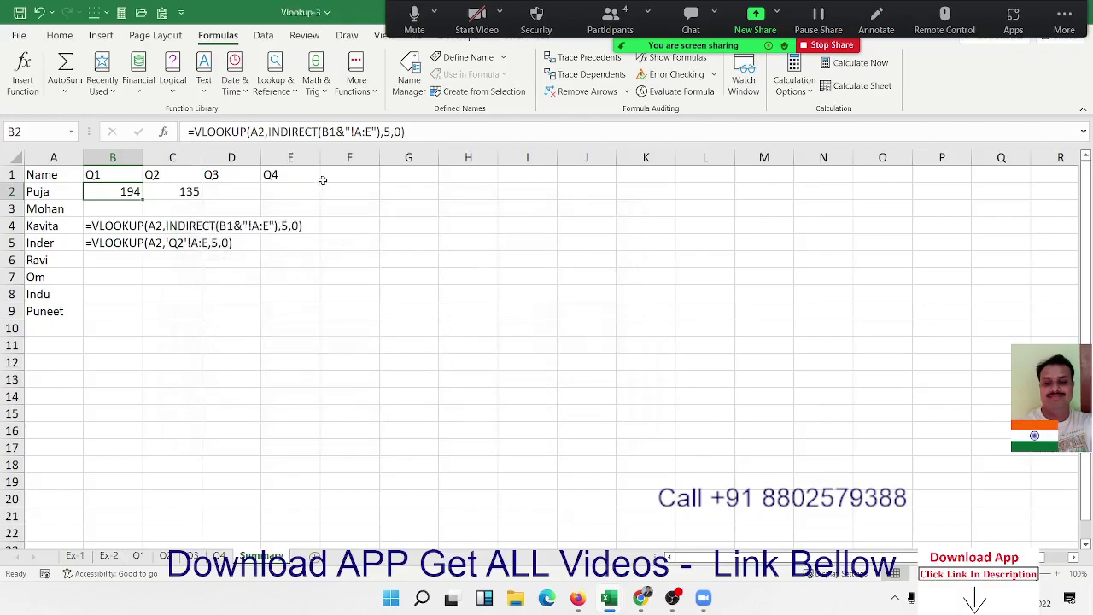
Step: Lock B2's formula references as $A2 and B$1
left_click(260, 132)
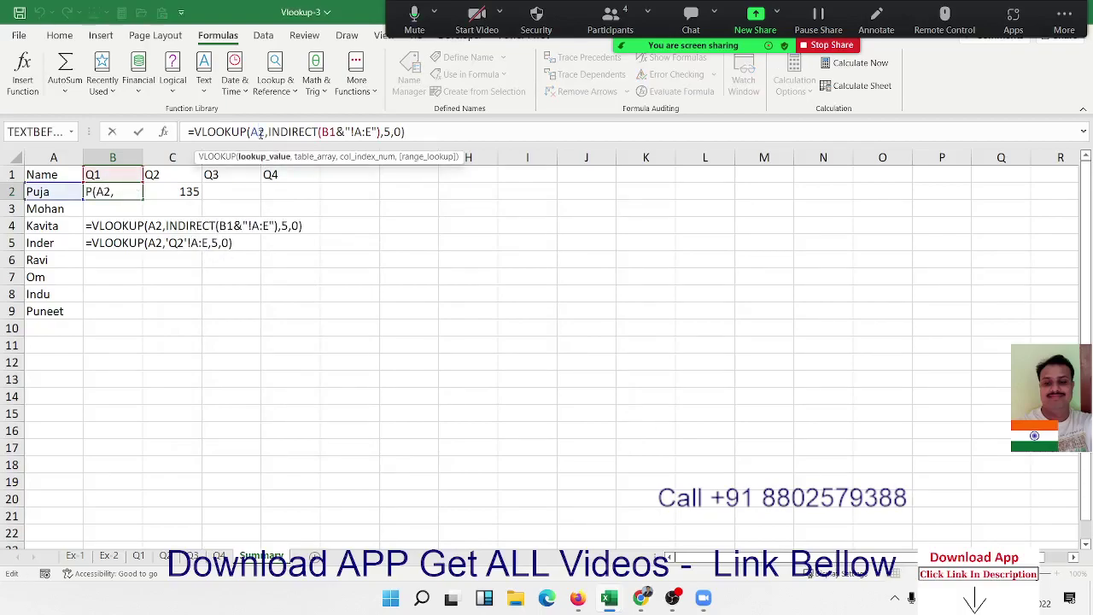
type("$")
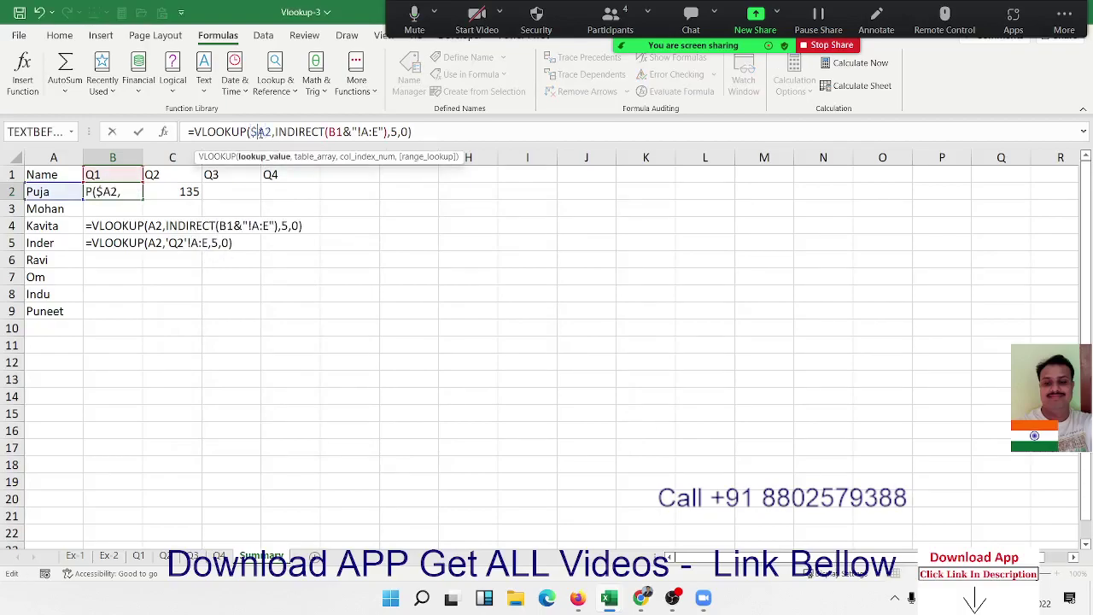
left_click(334, 132)
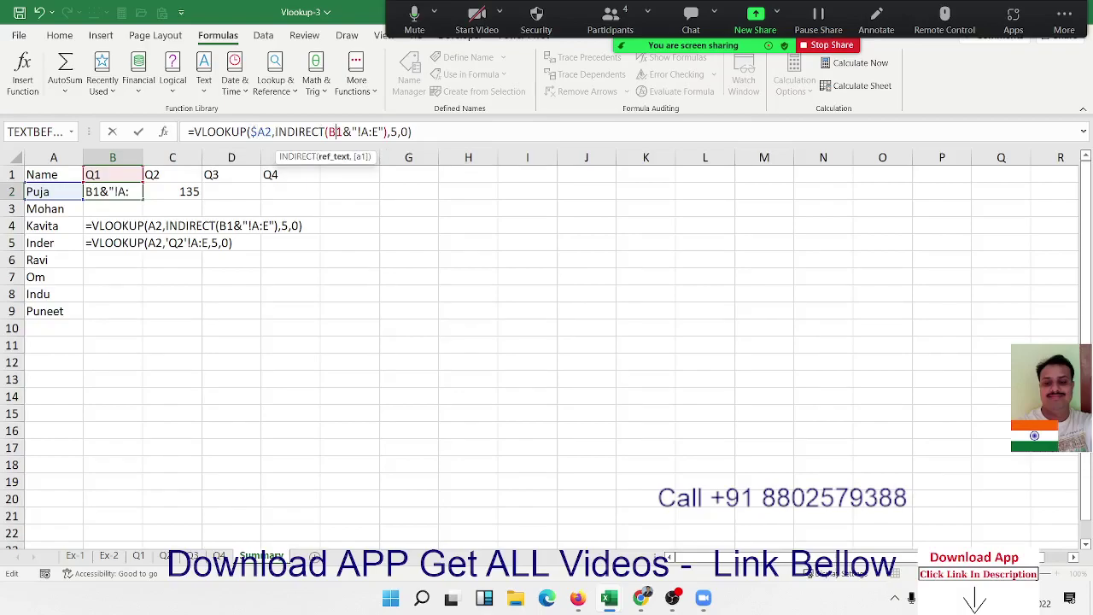
type("$")
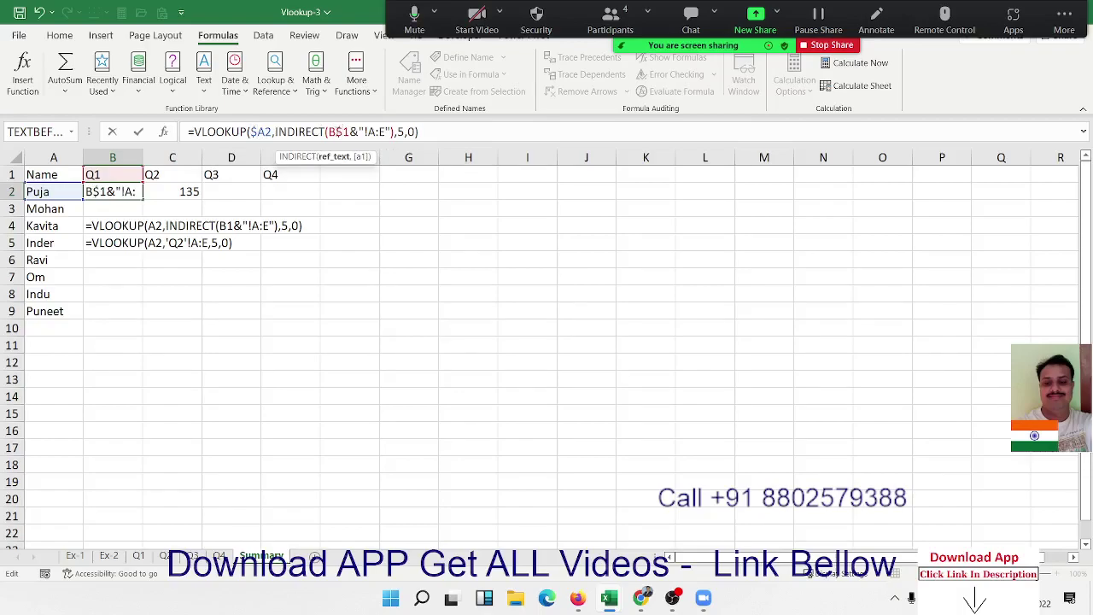
key("Return")
key("Up")
Step: Fill the formula across and down B2:E9 with Ctrl+R and Ctrl+D
key("shift+Right")
key("shift+Right")
key("shift+Right")
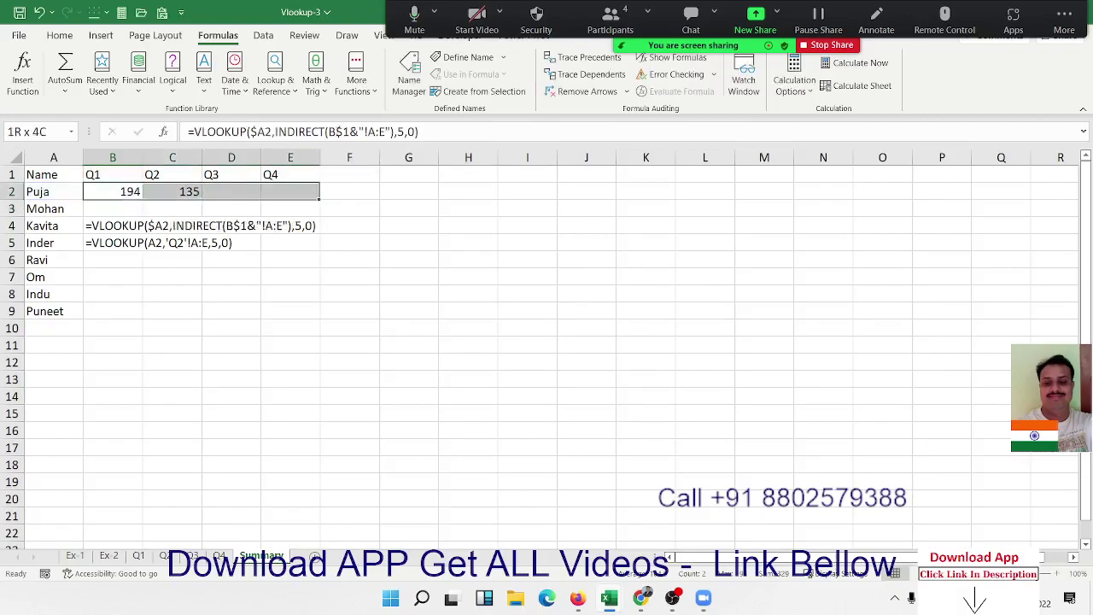
key("shift+Down")
key("shift+Down")
key("shift+Down")
key("shift+Down")
key("shift+Down")
key("shift+Down")
key("shift+Down")
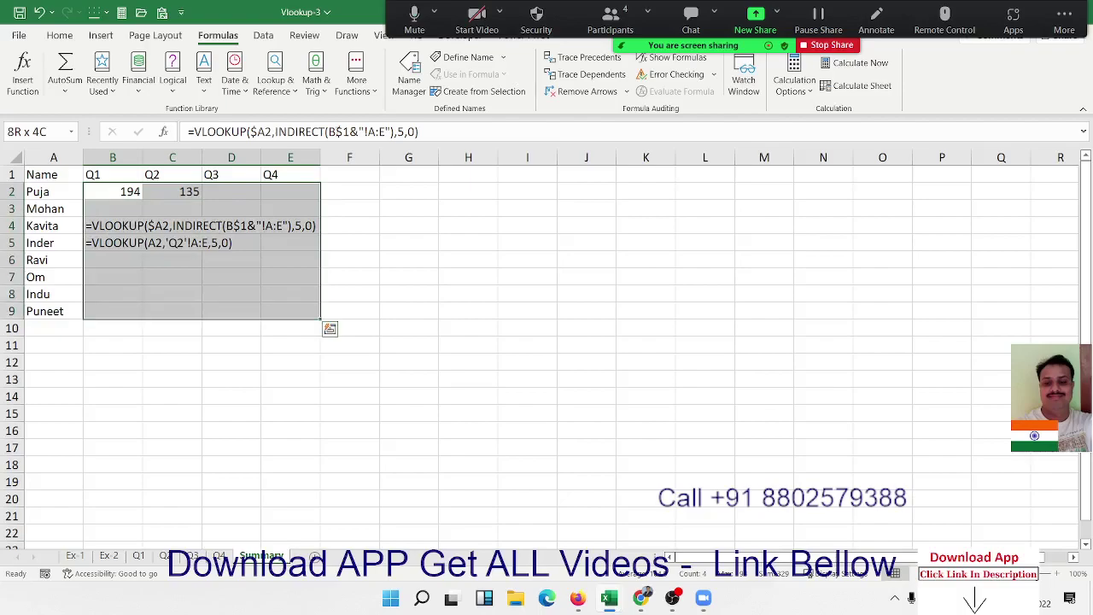
key("ctrl+r")
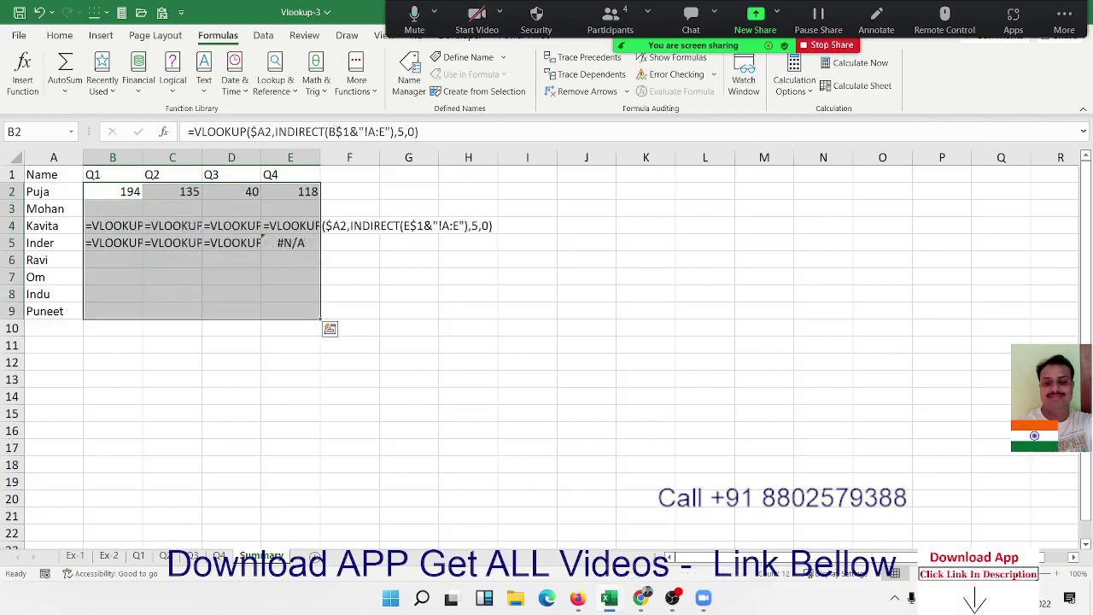
key("ctrl+d")
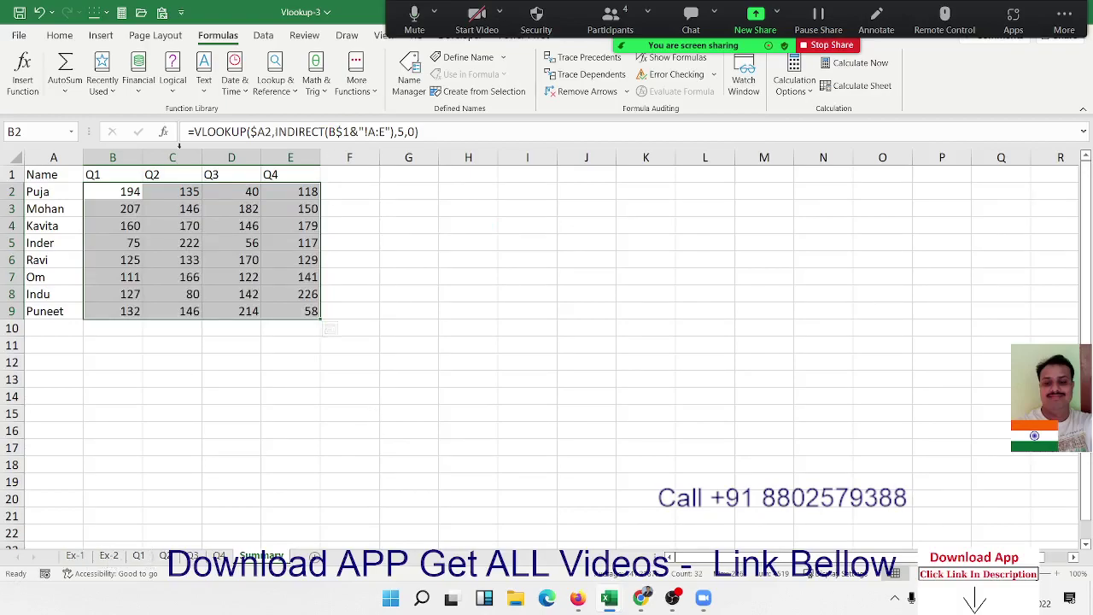
left_click(128, 197)
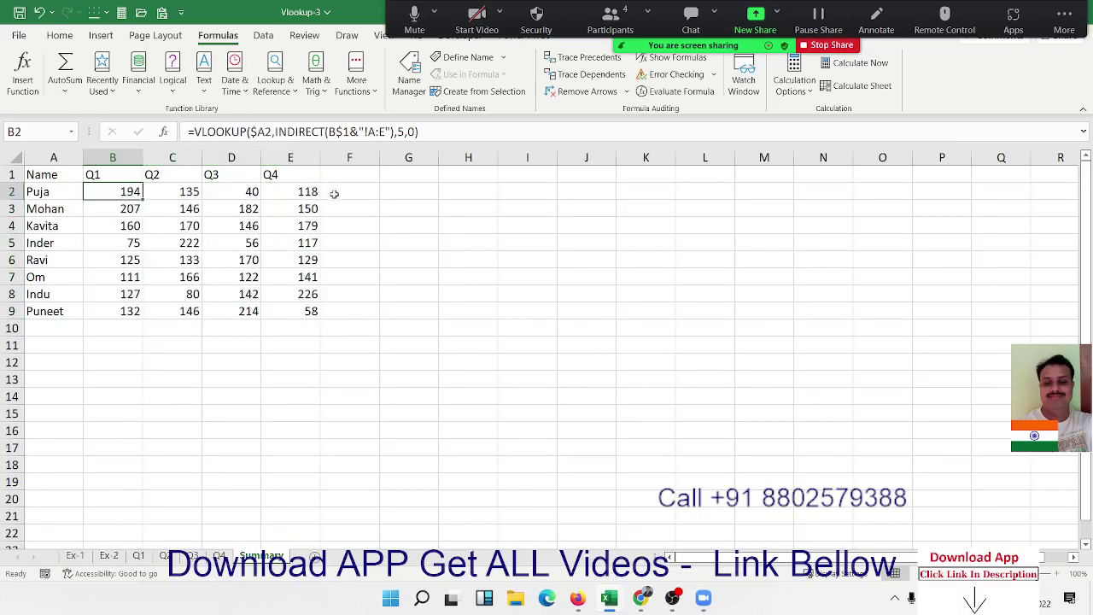
Step: Put B in H3 and 1 in I3, then join them with =H3&I3 in J3
left_click(442, 208)
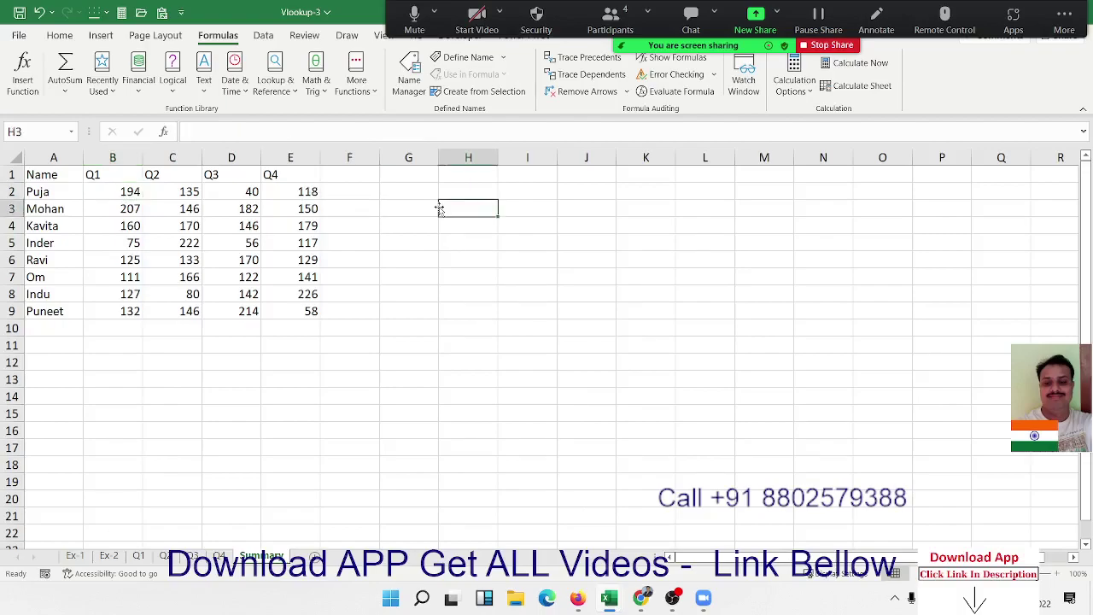
type("B")
key("Tab")
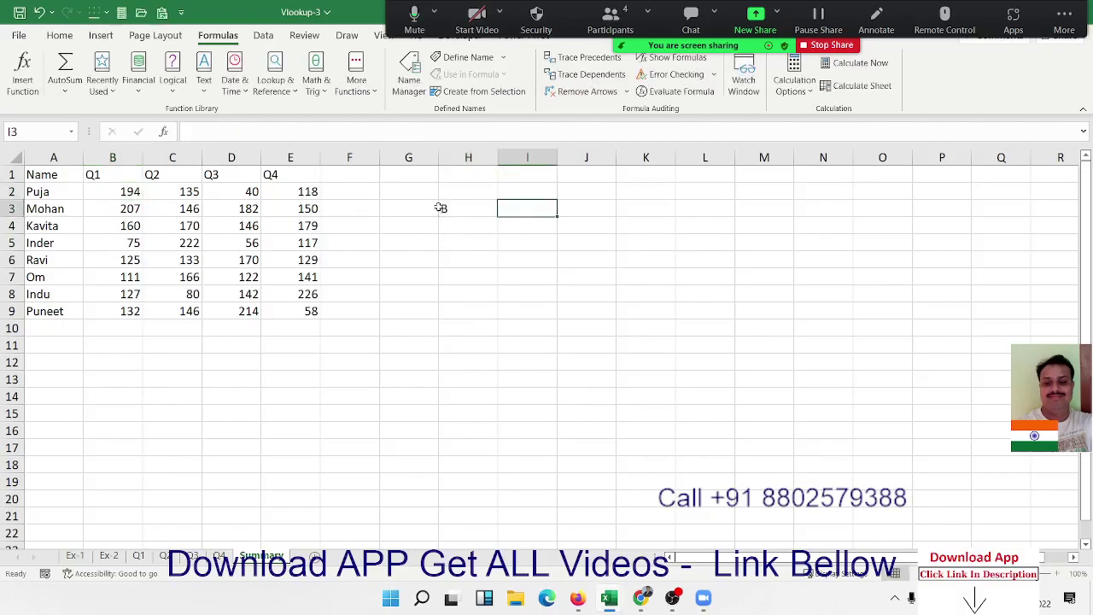
type("2")
key("BackSpace")
type("1")
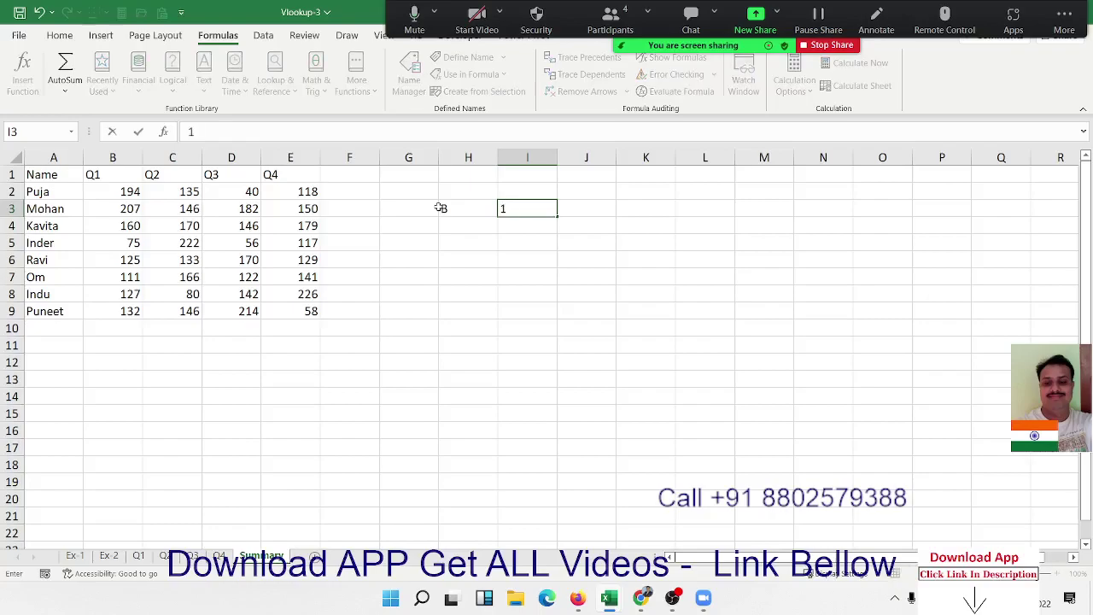
key("Tab")
type("=")
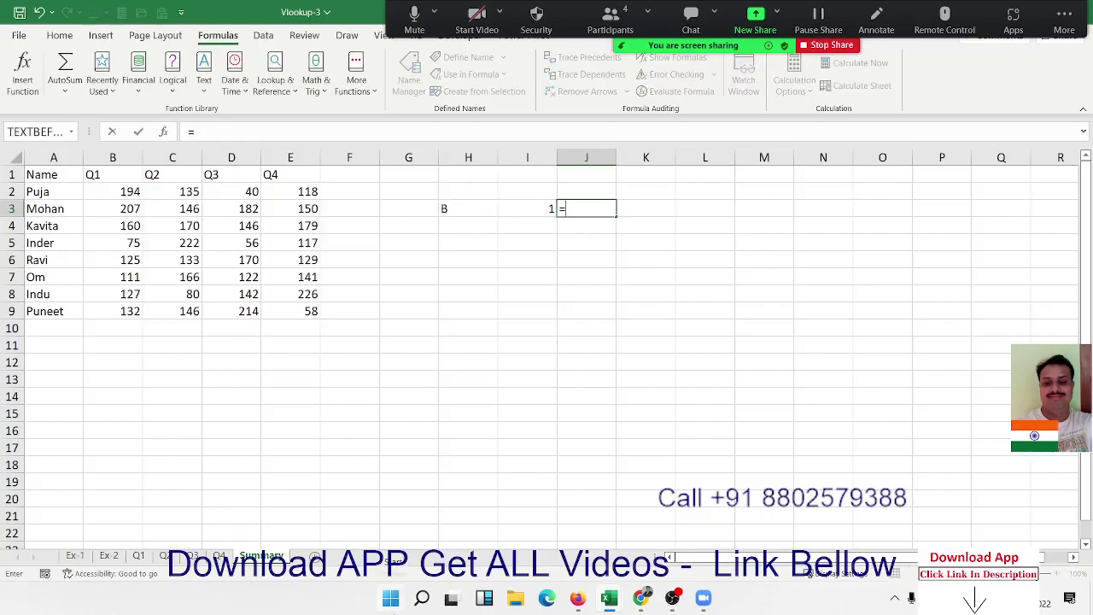
key("Left")
key("Left")
type("&")
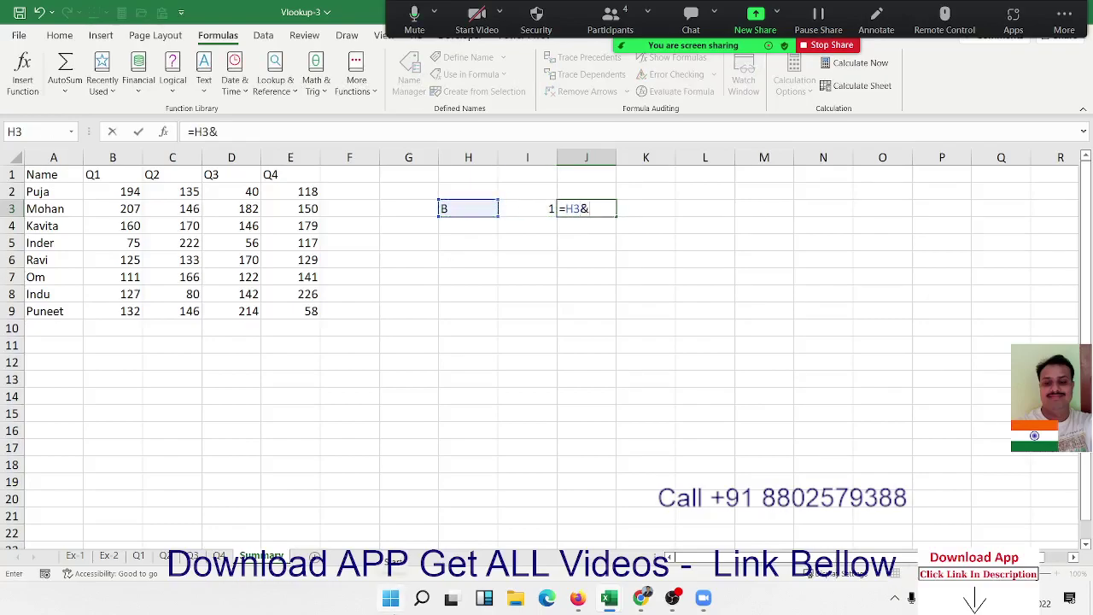
key("Left")
key("Return")
Step: Enter =SUM(J3) in J6 referencing the joined text
key("Down")
key("Down")
type("=")
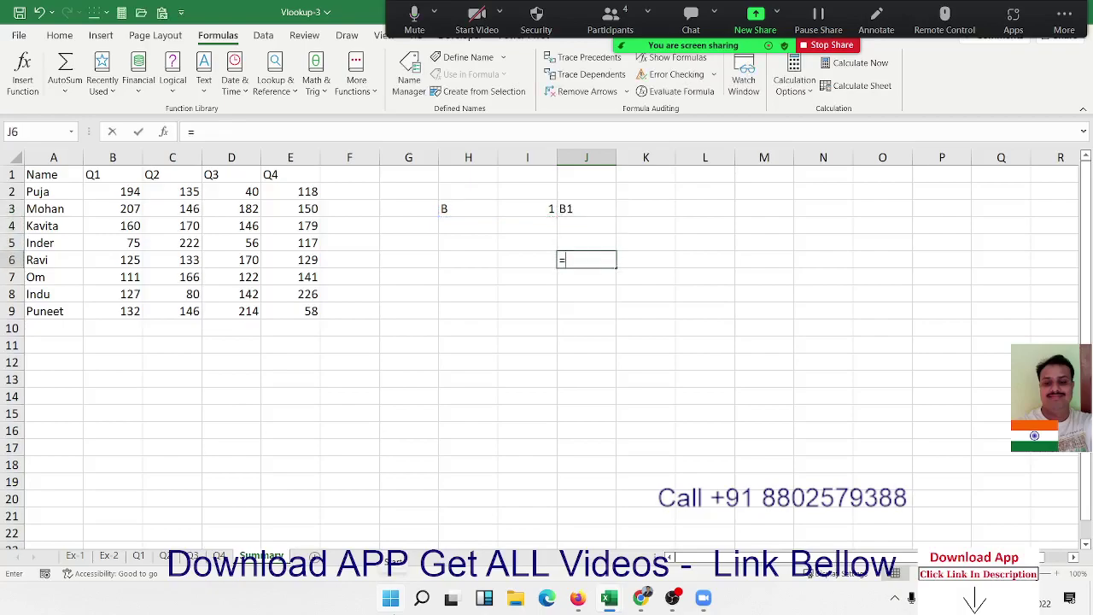
type("sum")
key("Tab")
key("Up")
key("Up")
key("Up")
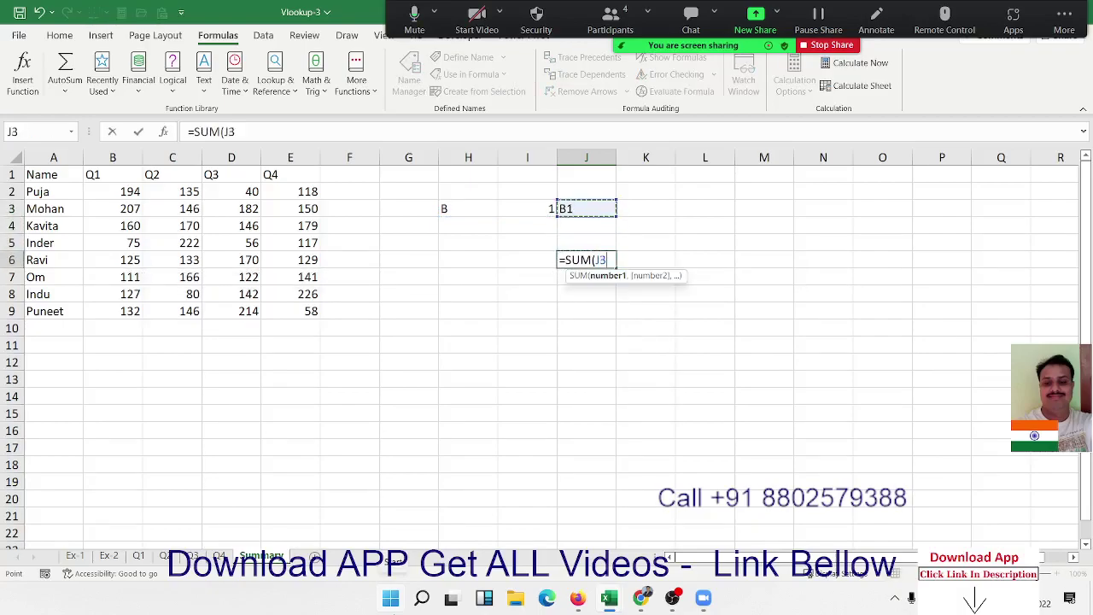
type(")")
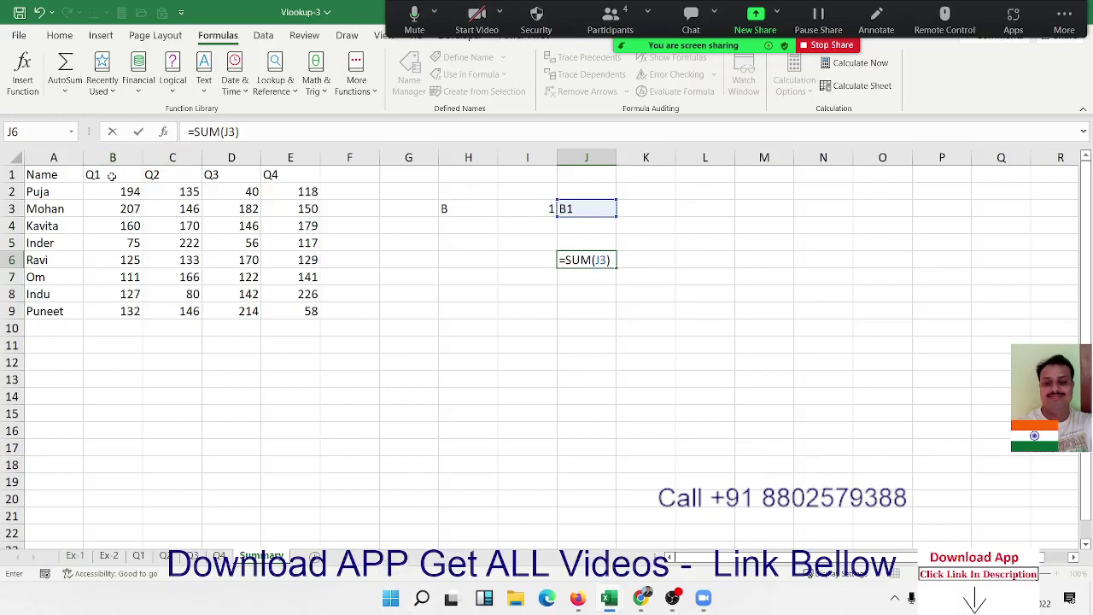
key("ctrl+Return")
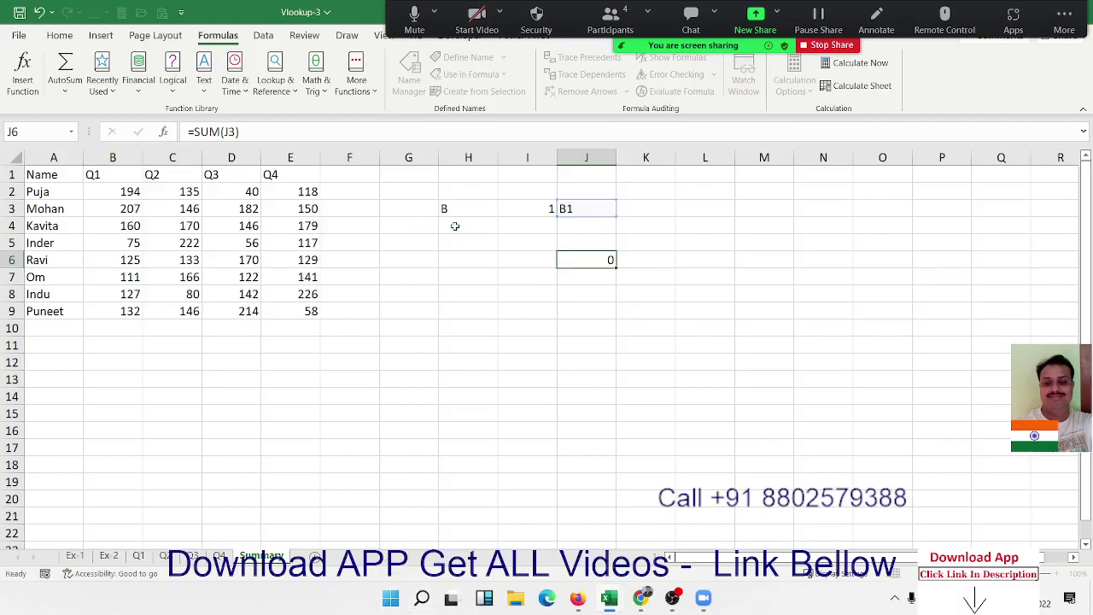
Step: Change I3 to 2 and wrap J3 in INDIRECT so J6 returns 194
key("Up")
key("Up")
key("Up")
key("Left")
type("2")
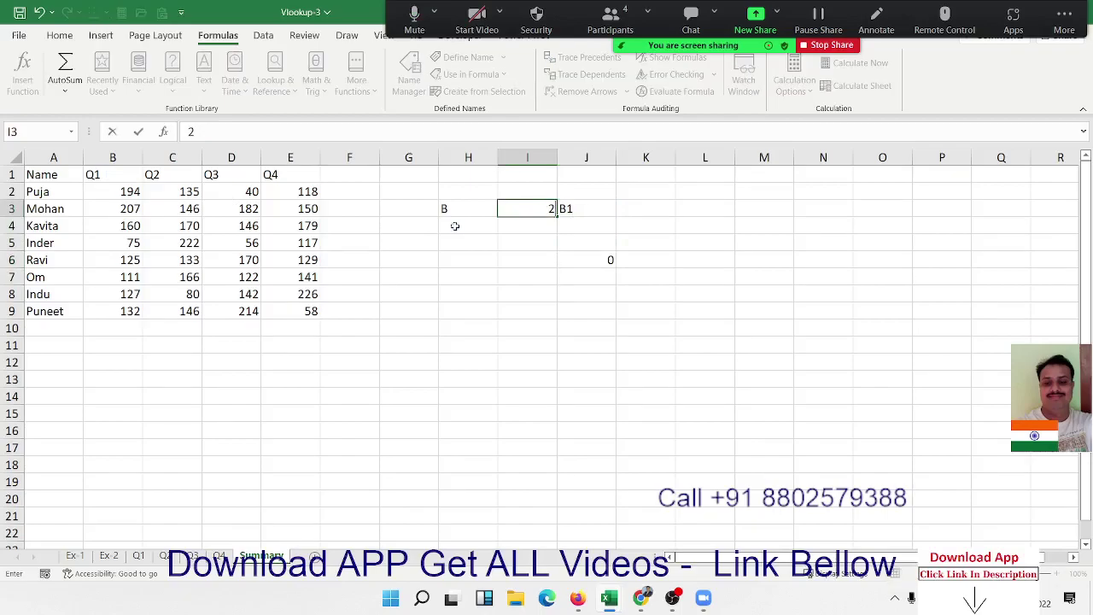
key("Return")
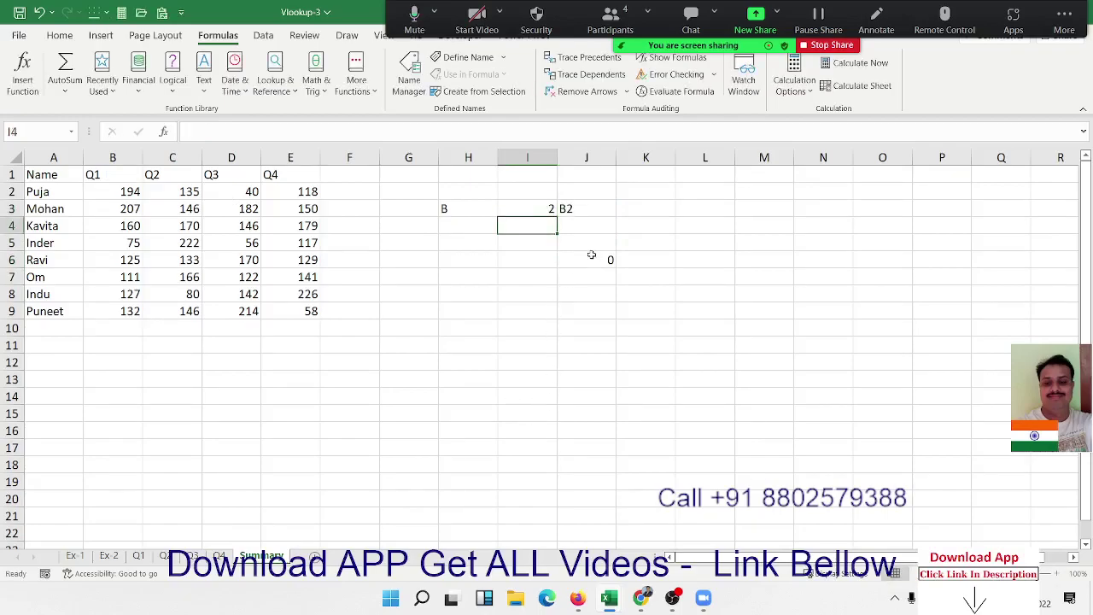
double_click(592, 256)
left_click(600, 259)
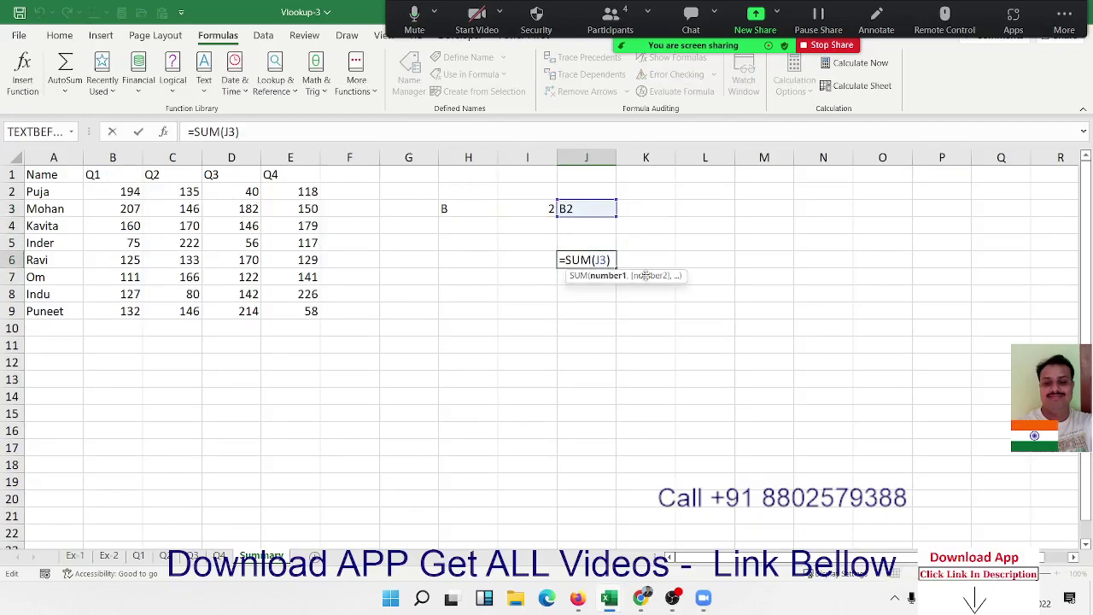
type("ind")
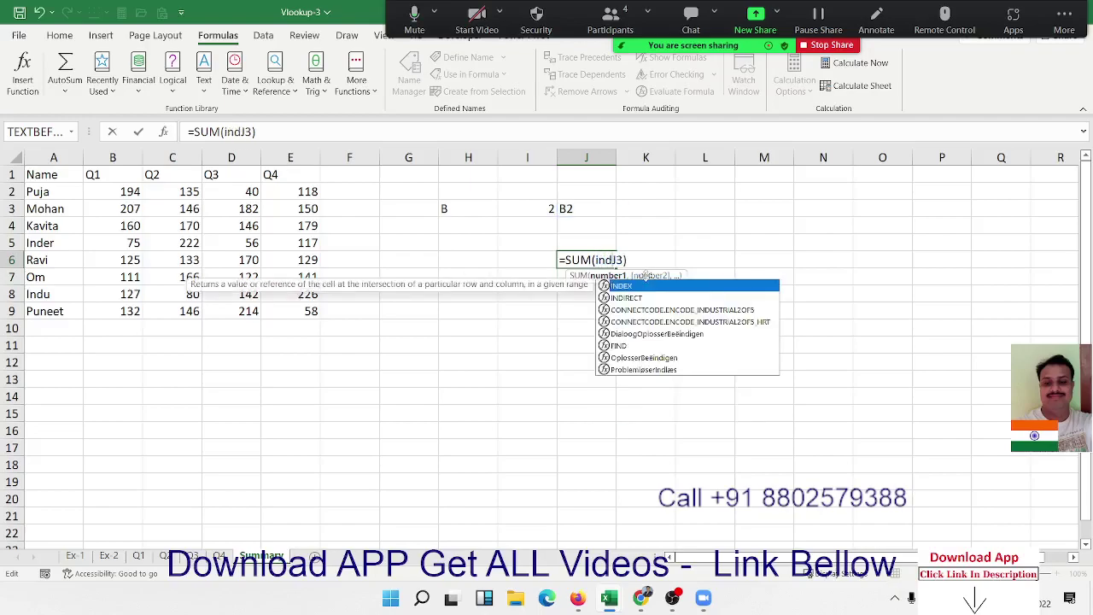
key("Tab")
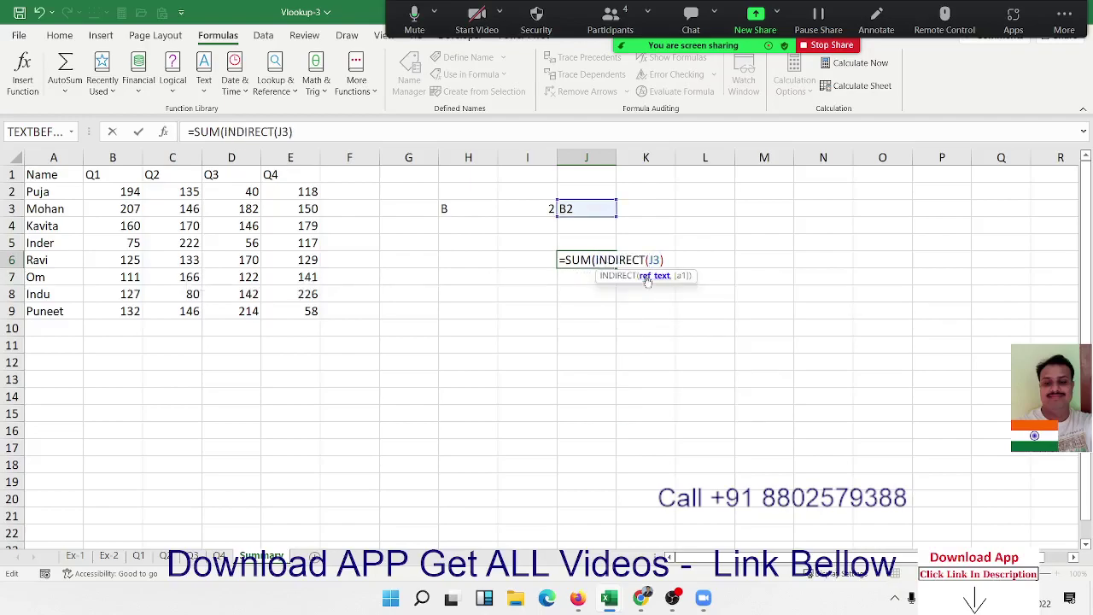
type(")")
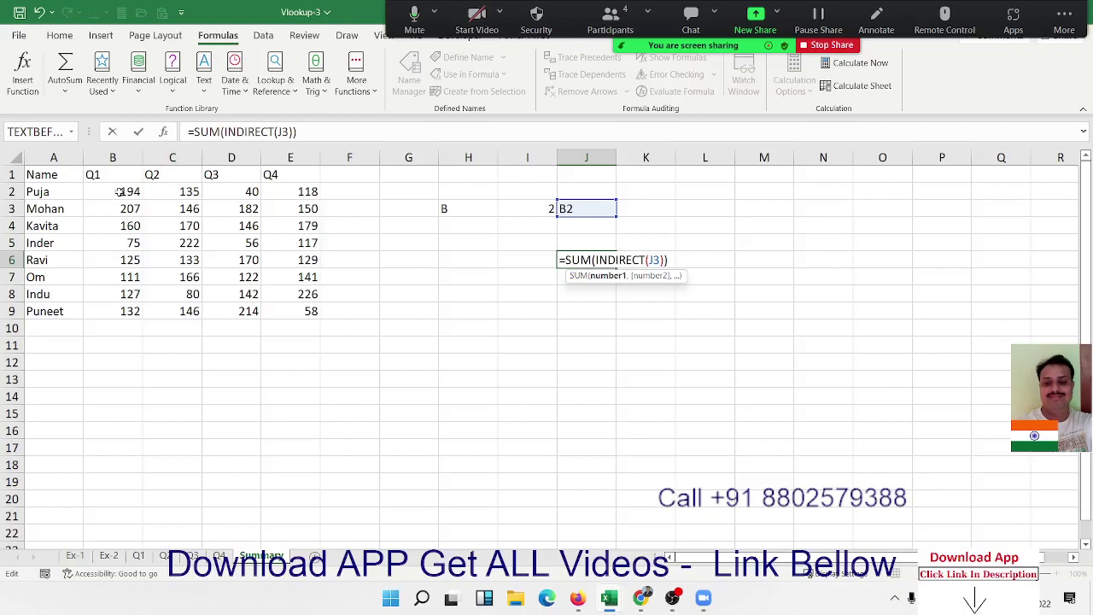
key("Return")
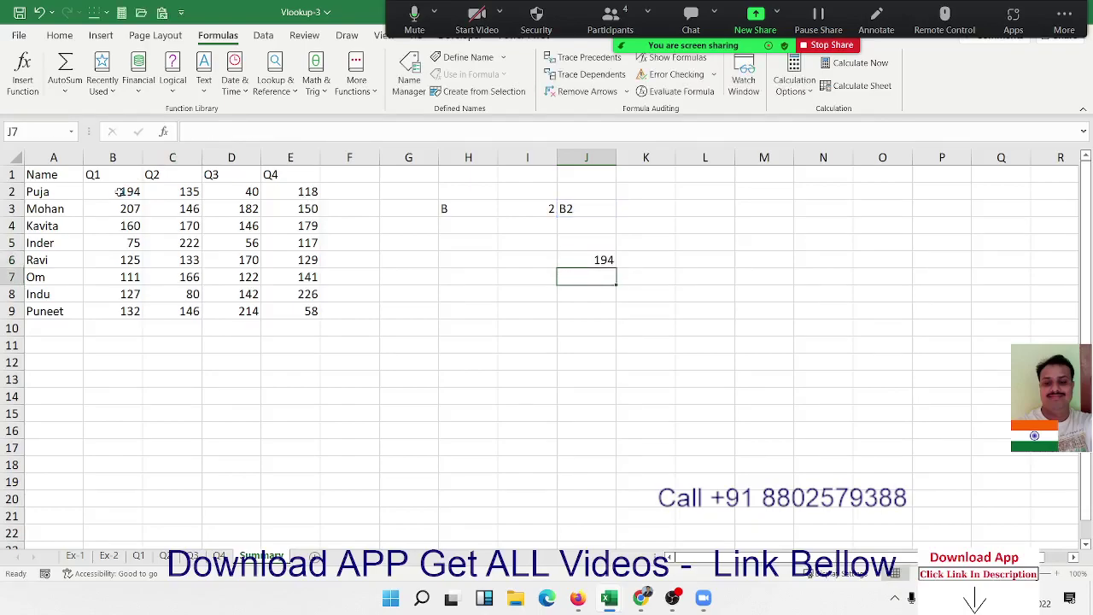
Step: Open B2's formula and highlight the B$1&"!A:E" argument inside INDIRECT
left_click(602, 259)
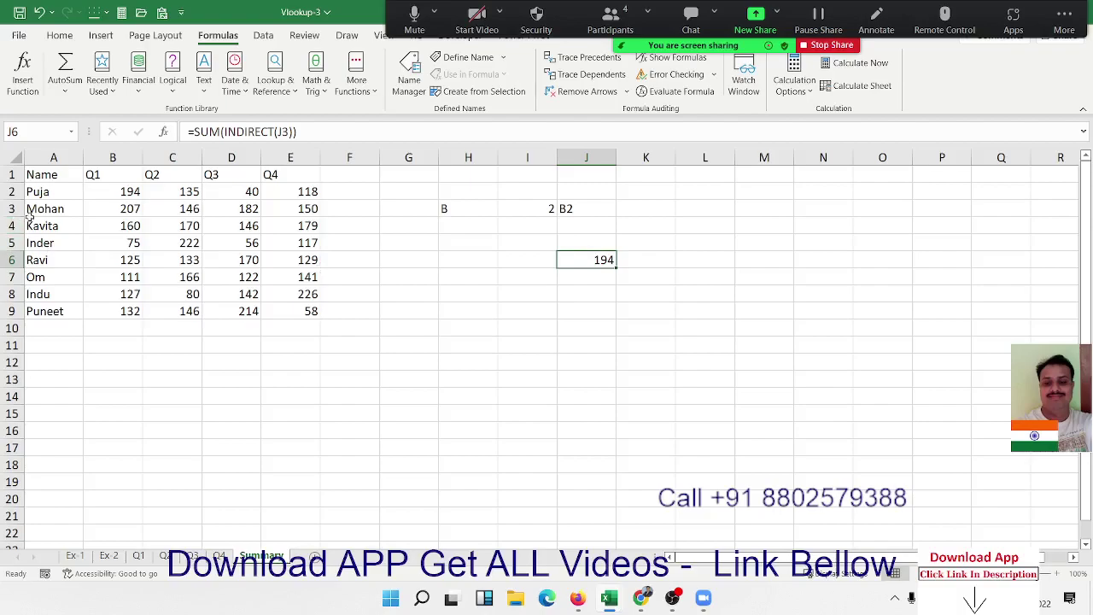
double_click(127, 194)
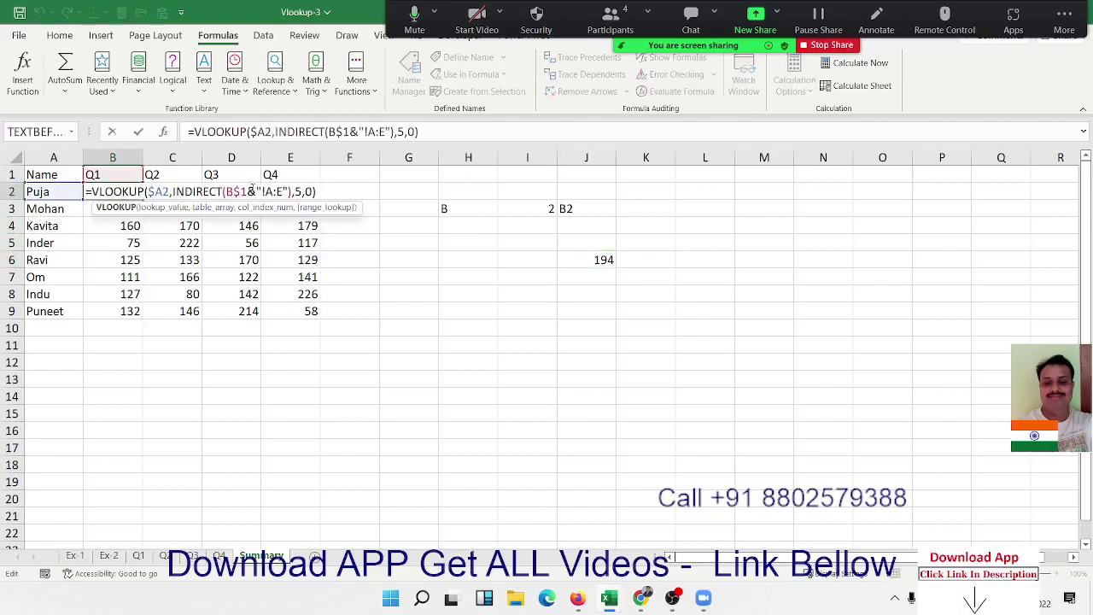
left_click_drag(262, 192, 287, 191)
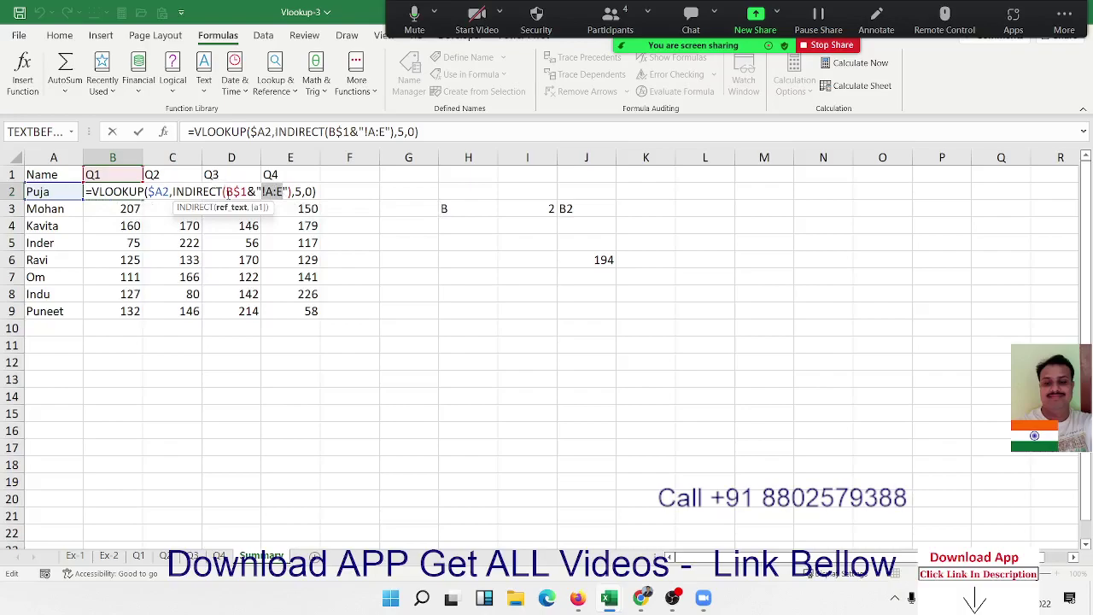
left_click_drag(224, 191, 290, 191)
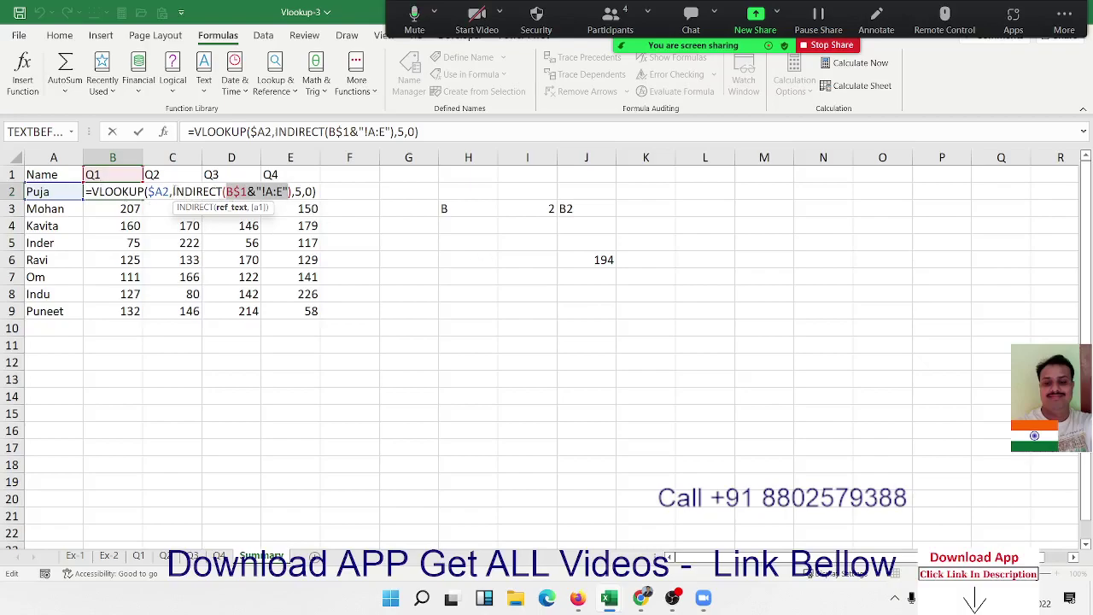
Step: Commit B2's VLOOKUP-INDIRECT formula so it returns 194, and clear the stray entries in G2:J6
left_click_drag(173, 191, 290, 192)
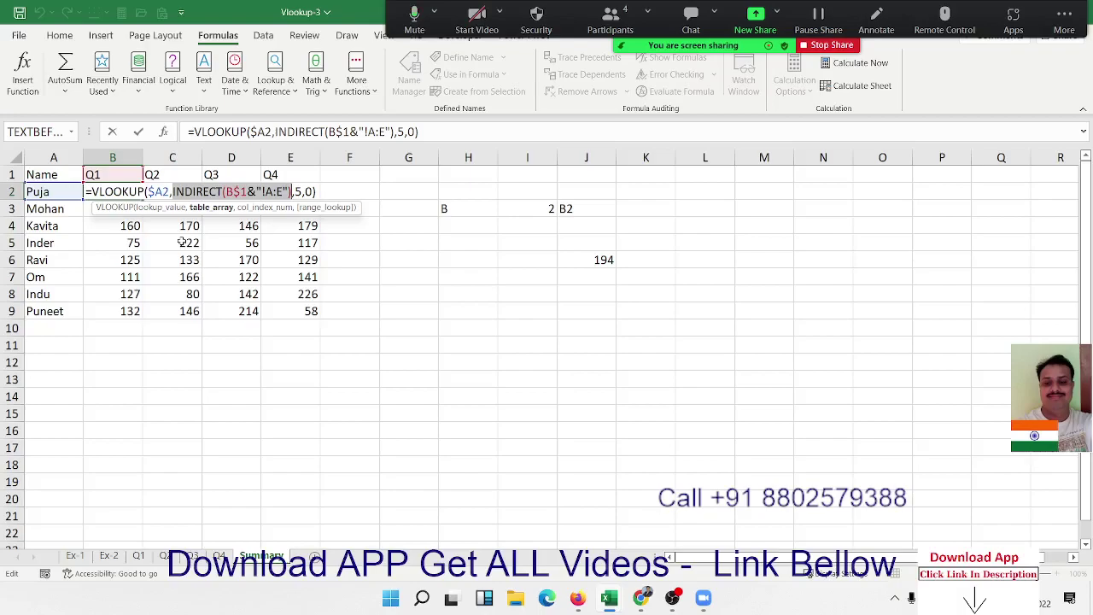
key("Return")
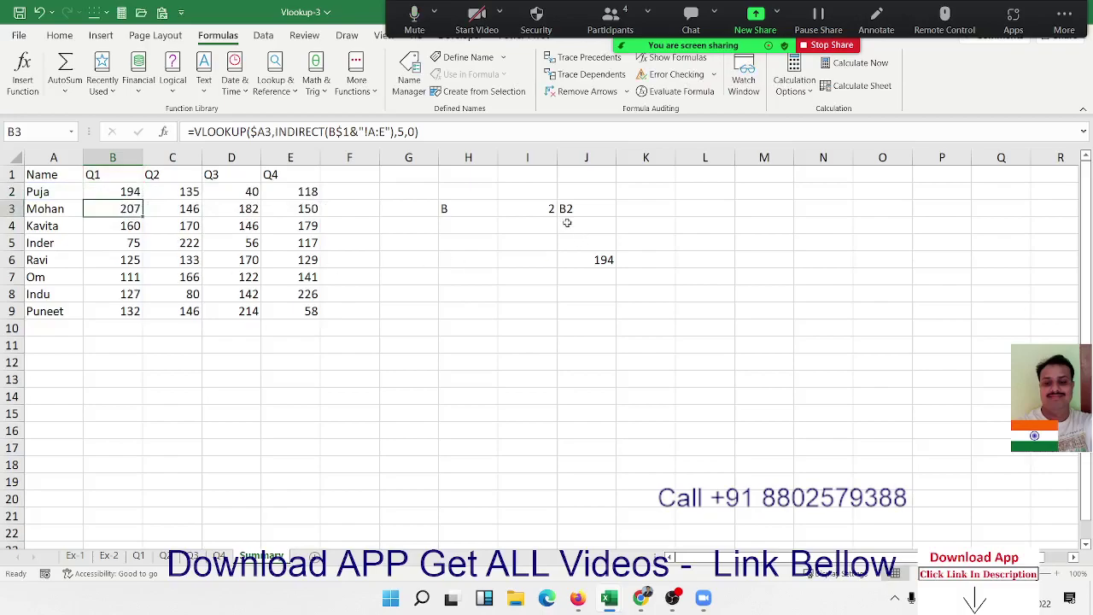
left_click_drag(410, 191, 591, 260)
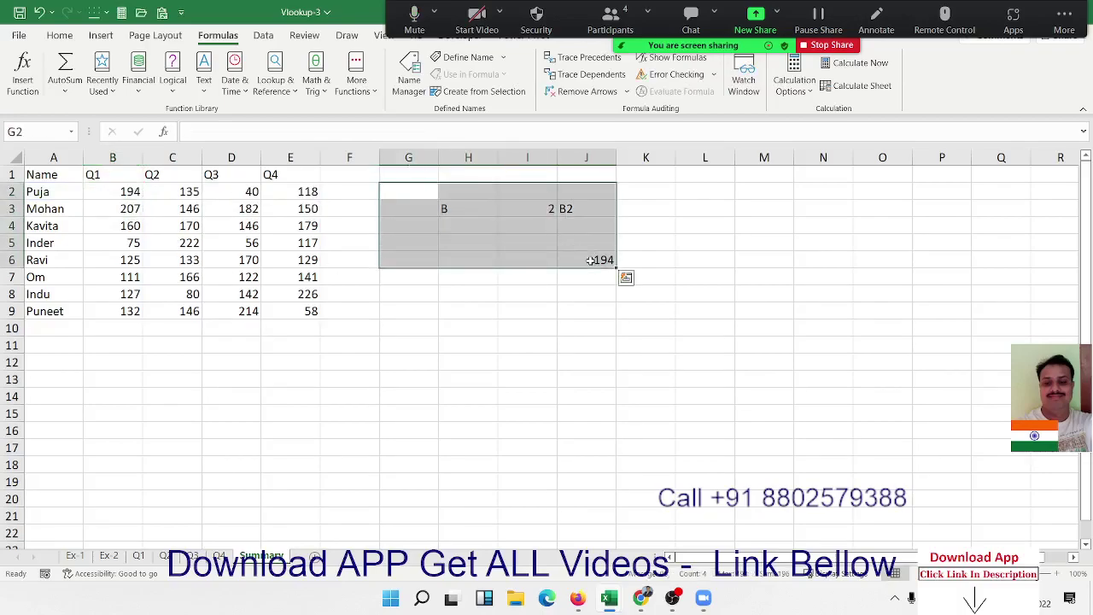
key("Delete")
Step: Add two new sheets named D1 and D2
left_click(315, 557)
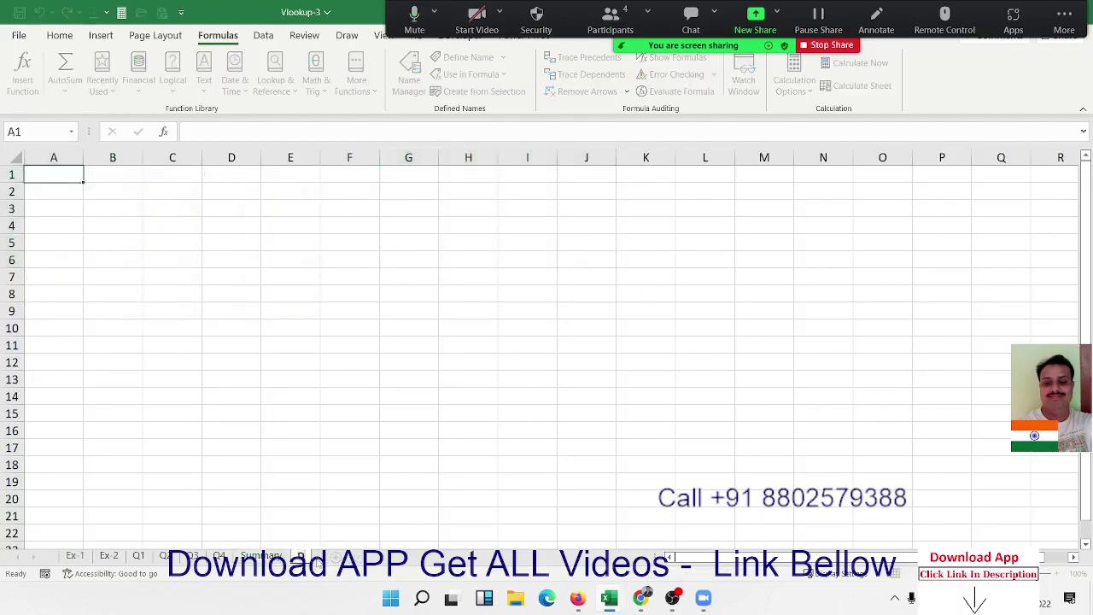
left_click(330, 503)
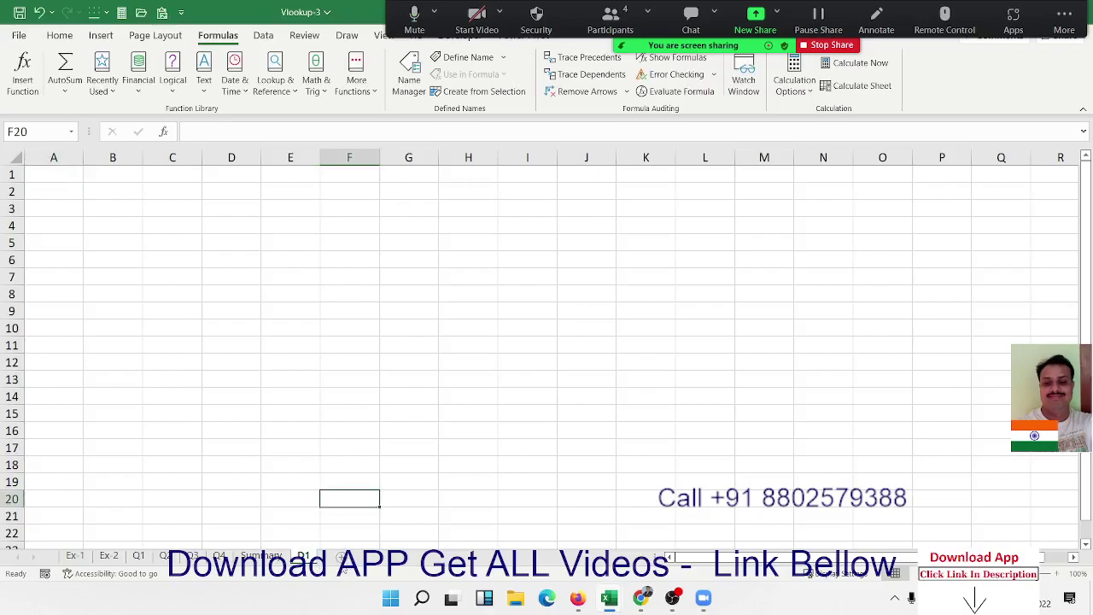
left_click(341, 557)
type("D")
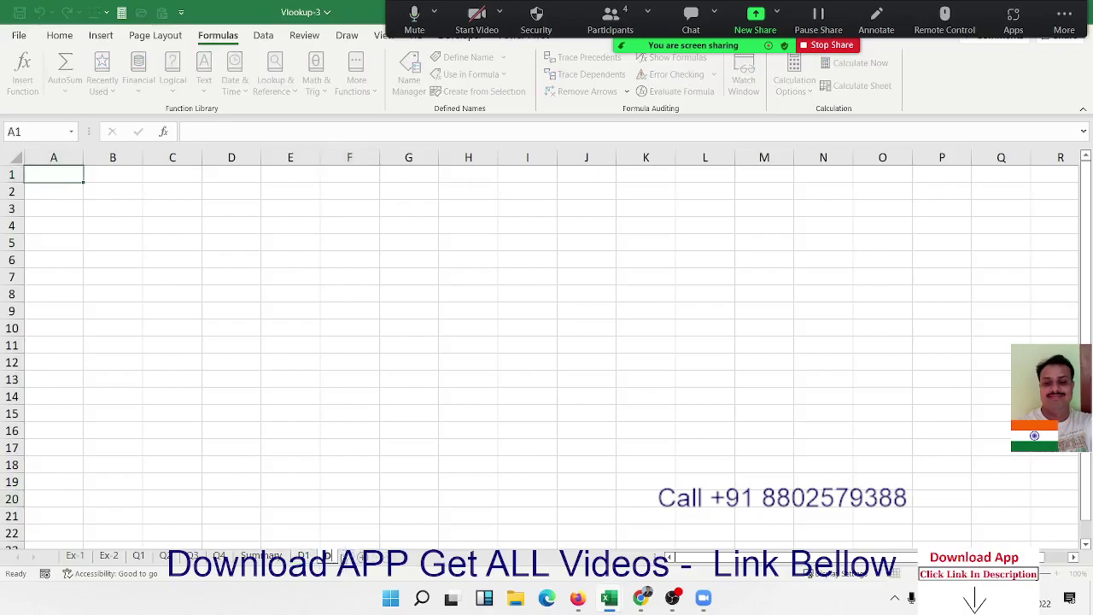
type("2")
left_click(343, 536)
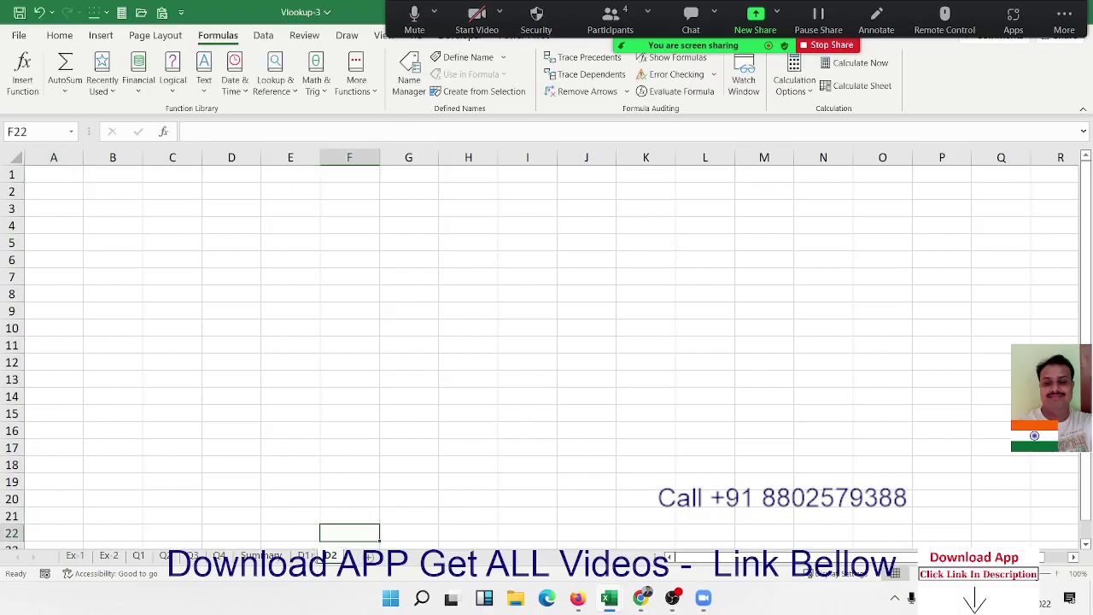
Step: On D2, enter an ID heading in A1 and start the ID series with 1 and 2
left_click(61, 179)
type("ID")
key("Return")
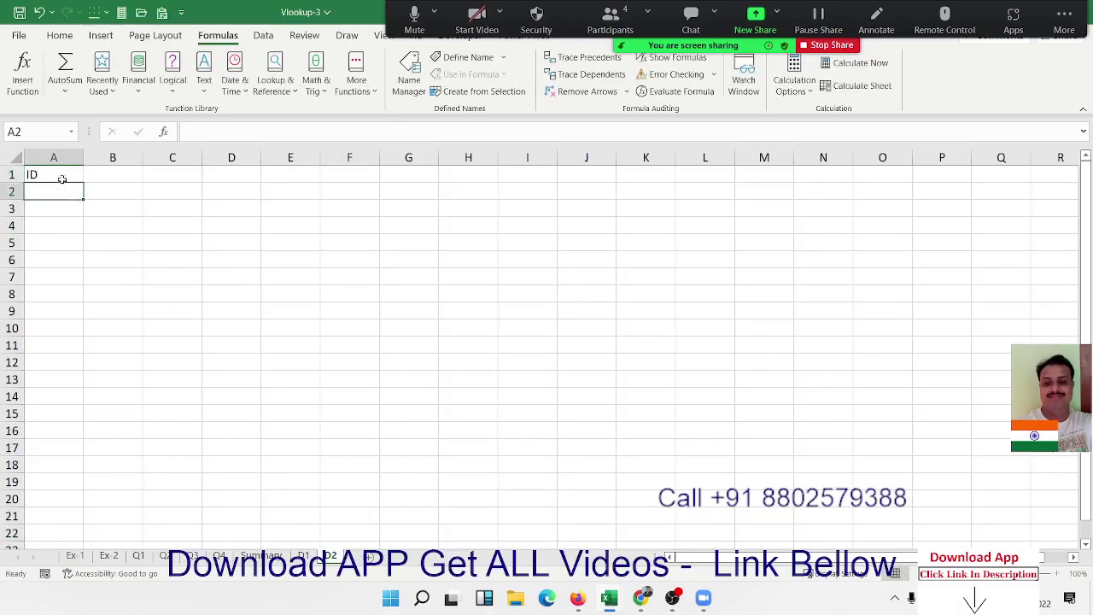
type("1")
key("Return")
type("2")
key("Return")
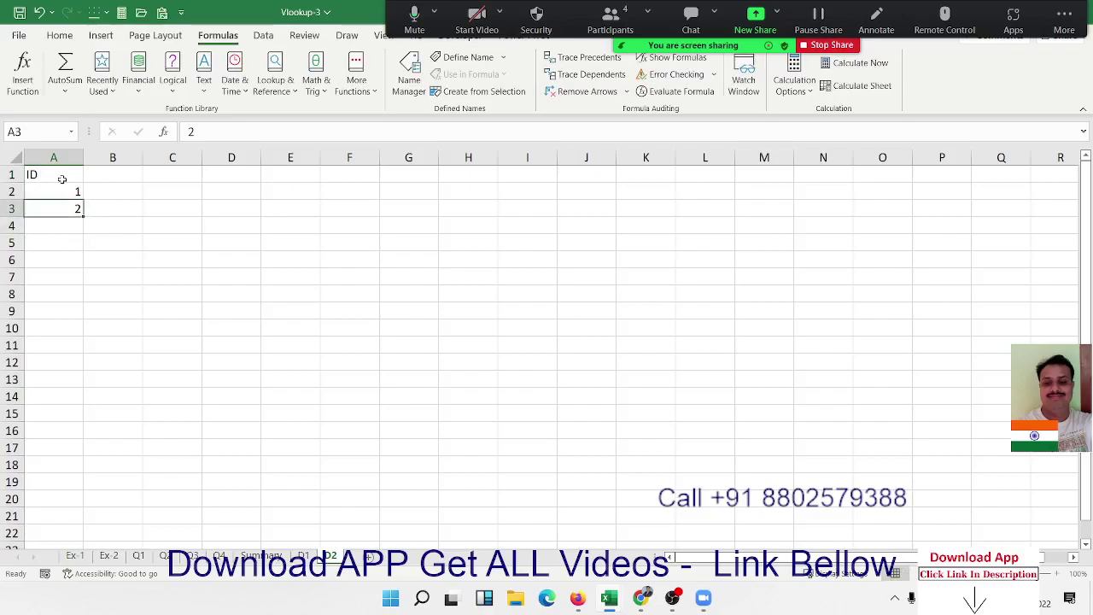
left_click_drag(61, 192, 83, 318)
Step: Add a Name heading in B1 with Puja in B2 and fill eight names down to row 9
left_click(122, 169)
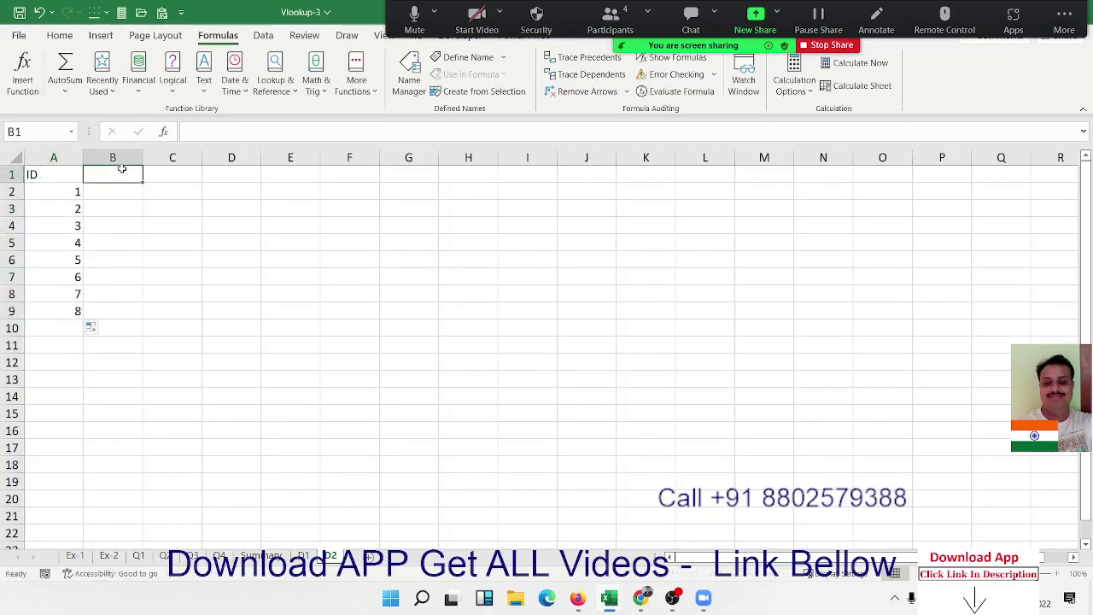
type("NAme")
key("Tab")
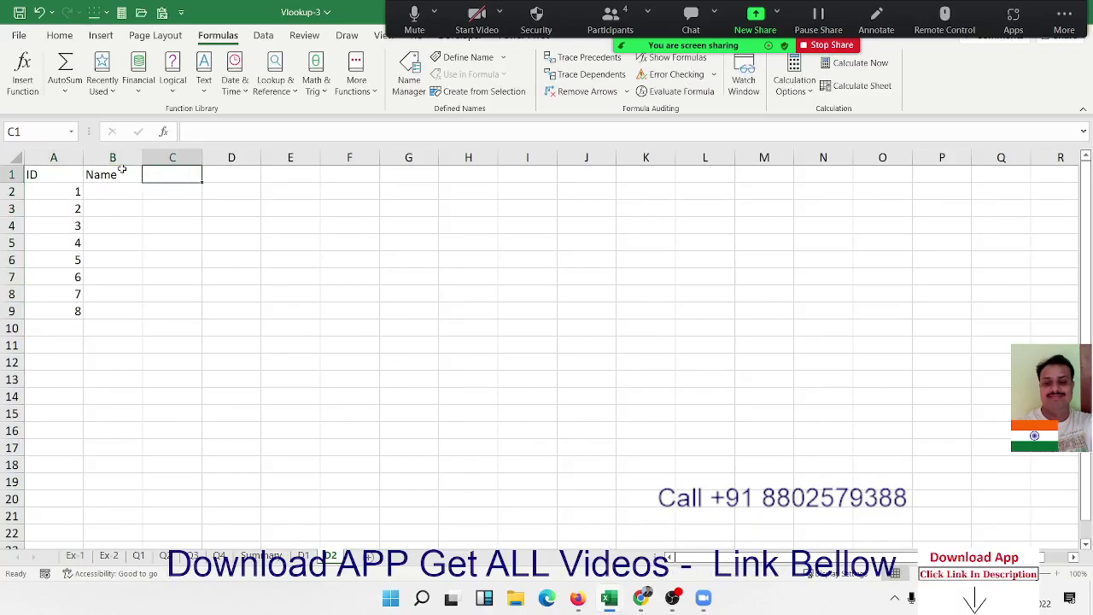
key("Return")
key("Right")
key("F2")
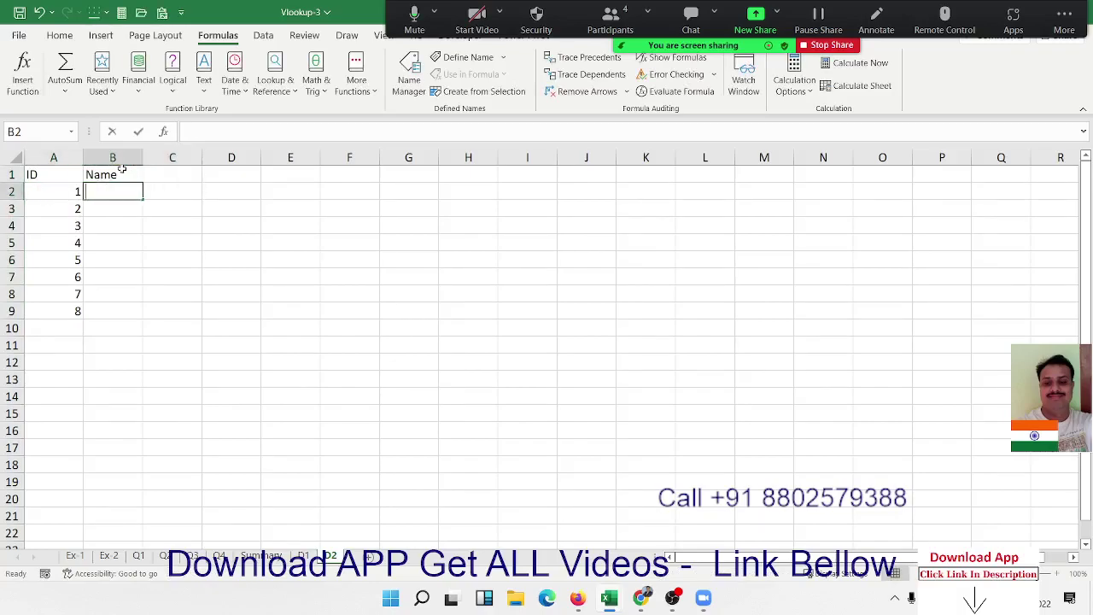
type("Puja")
key("Return")
left_click(118, 195)
double_click(143, 200)
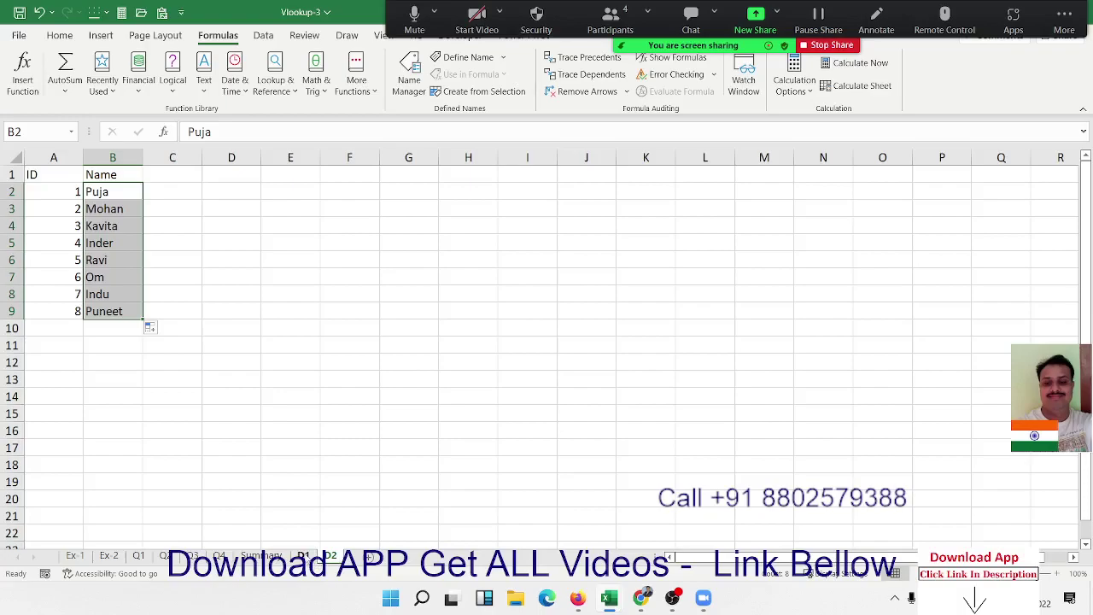
Step: On sheet D1, enter an ID heading and fill IDs 9 through 16 down to row 9
left_click(306, 557)
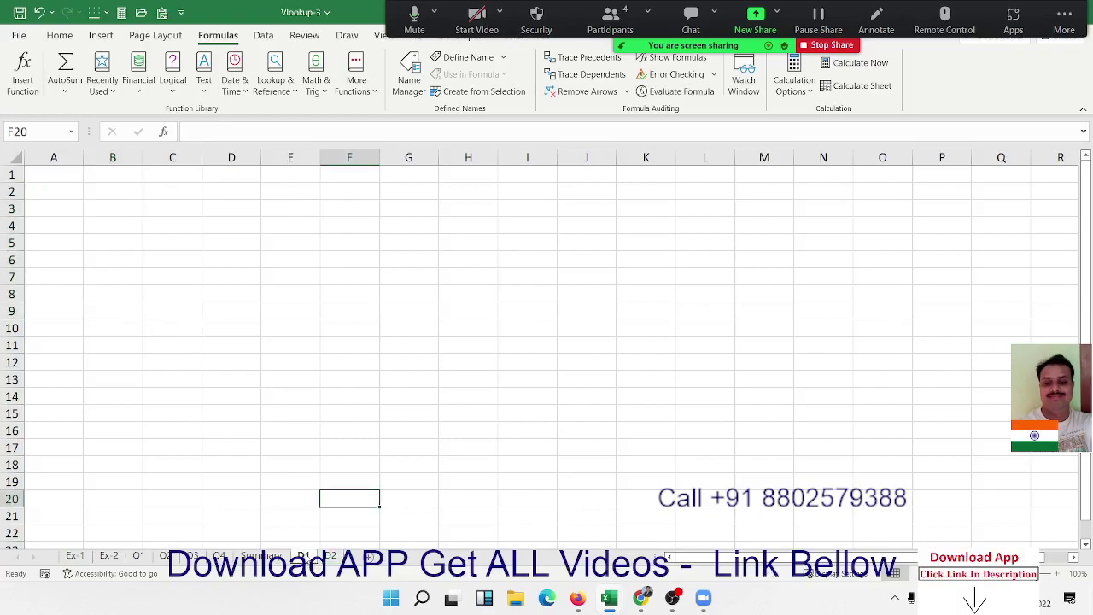
left_click(63, 178)
type("ID")
key("Return")
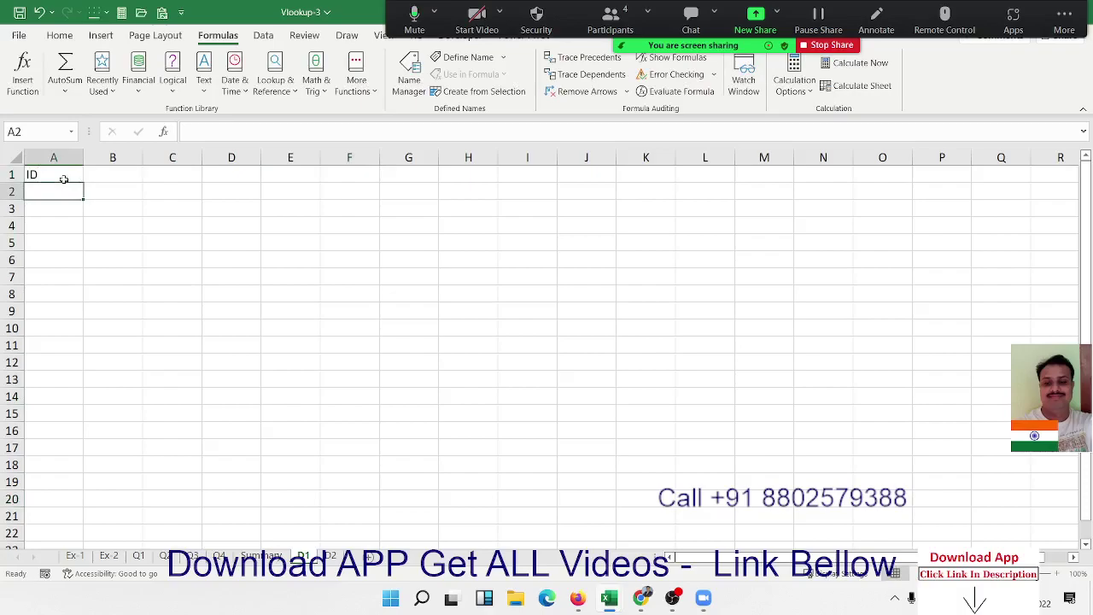
type("9")
key("Return")
type("10")
key("Return")
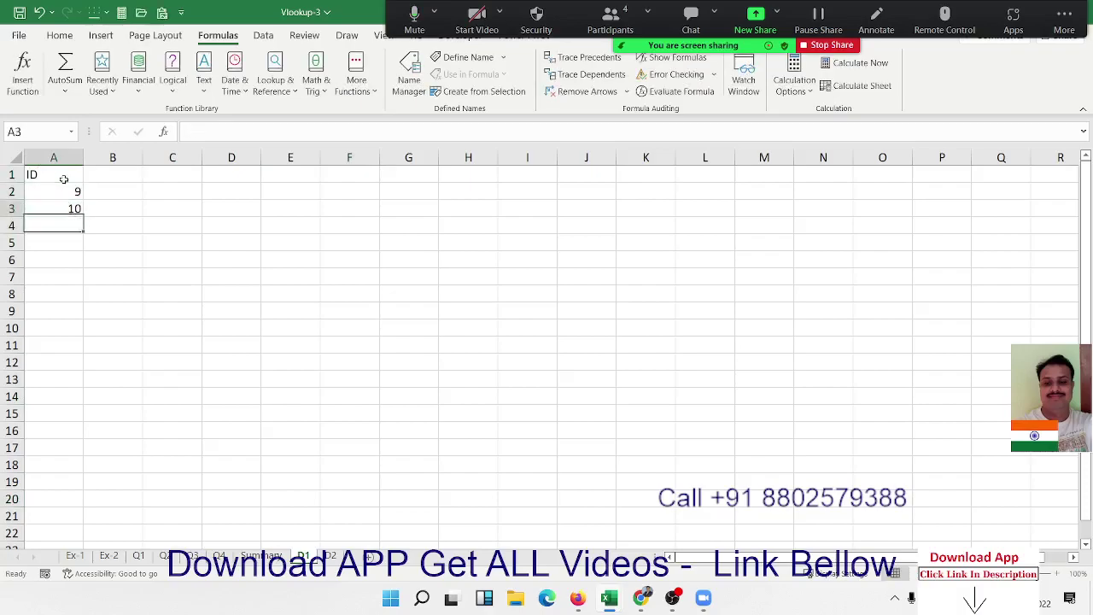
key("Up")
key("Up")
key("shift+Down")
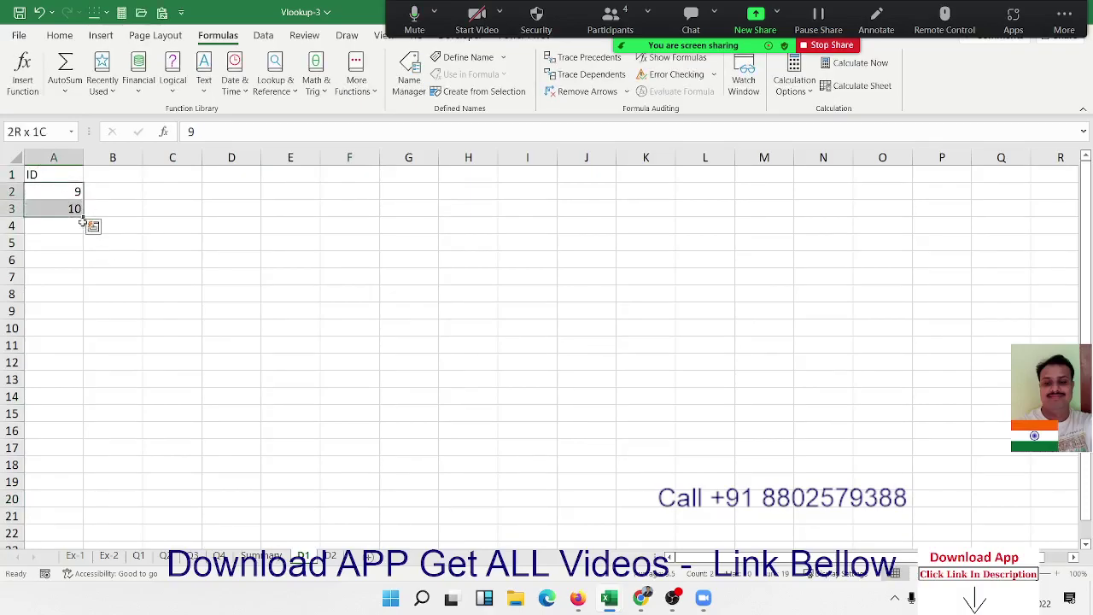
left_click_drag(84, 220, 85, 318)
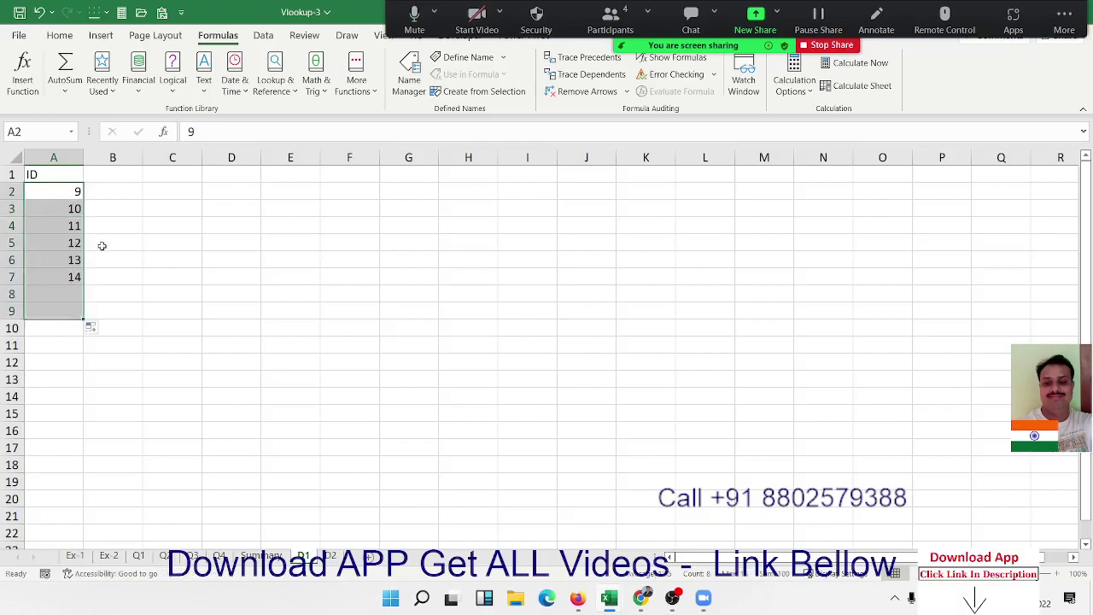
Step: Add a Name heading with Ravi in B2, fill eight names down, and add a new sheet
left_click(113, 175)
type("Name")
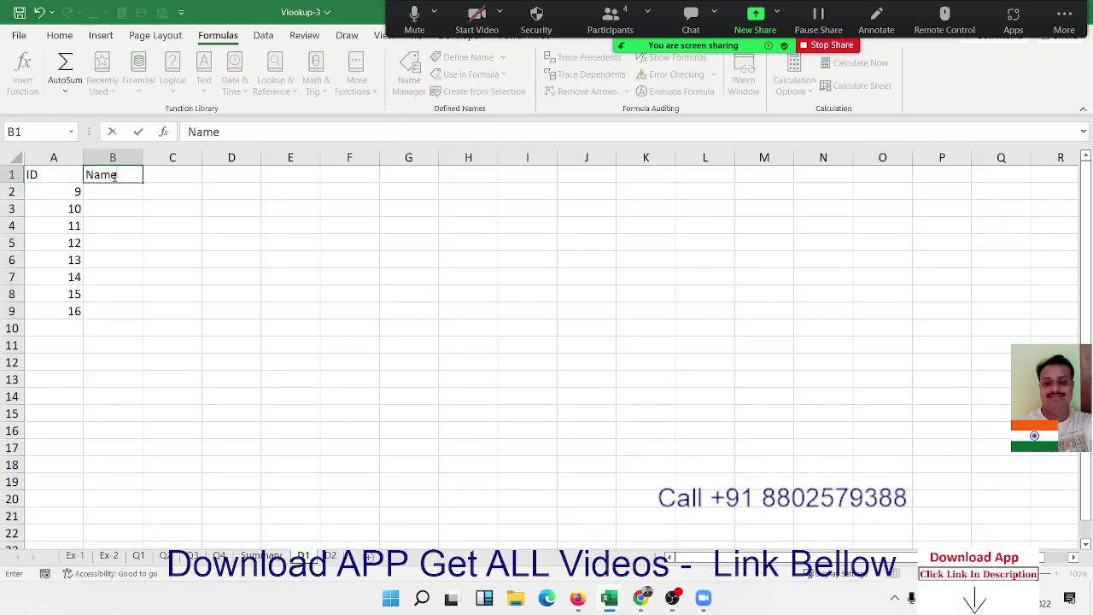
key("Return")
type("Ravi")
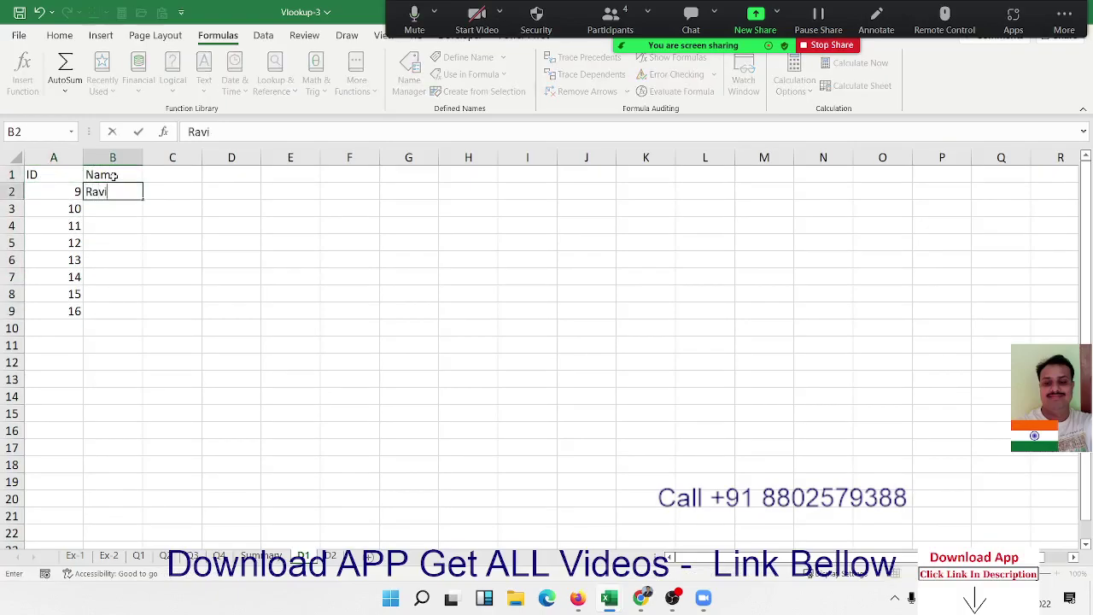
key("Return")
left_click(118, 190)
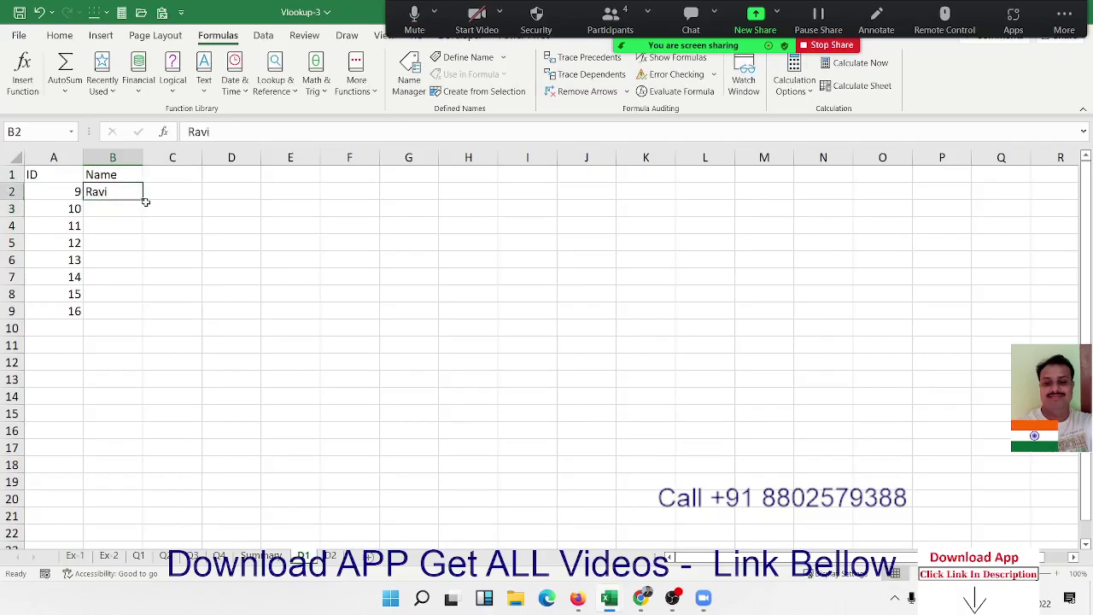
double_click(143, 200)
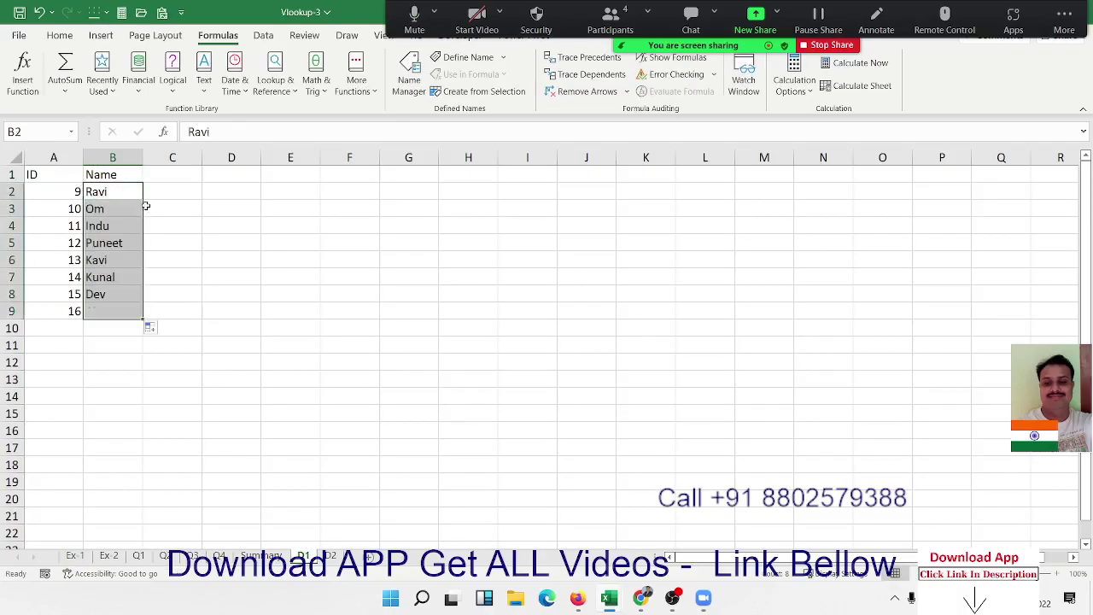
left_click(373, 556)
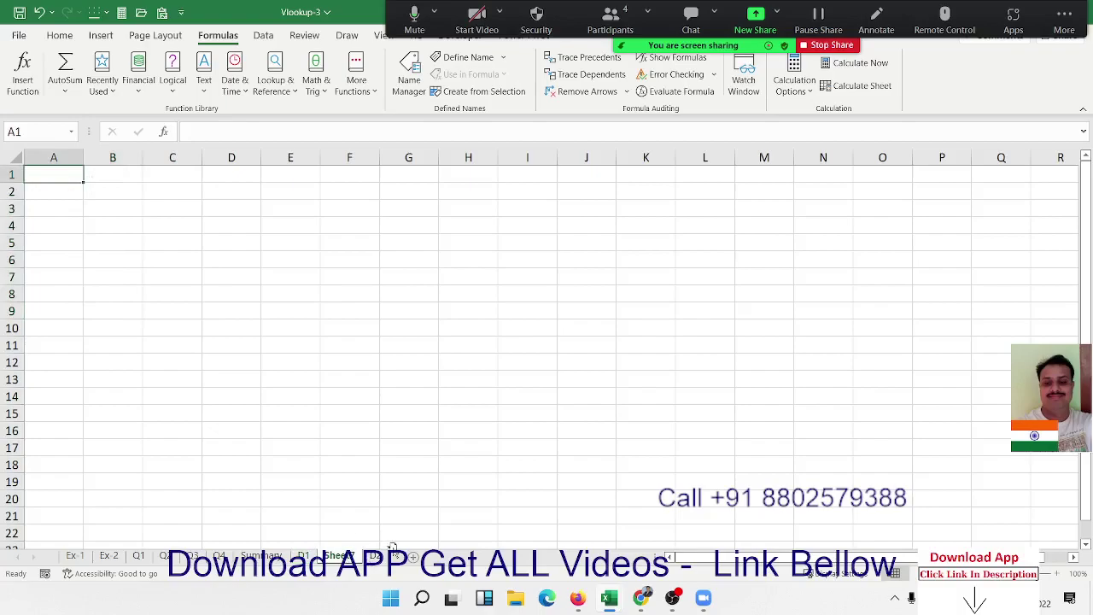
Step: Move the new sheet after D2 and rename it as the lookup sheet
left_click_drag(370, 557, 391, 556)
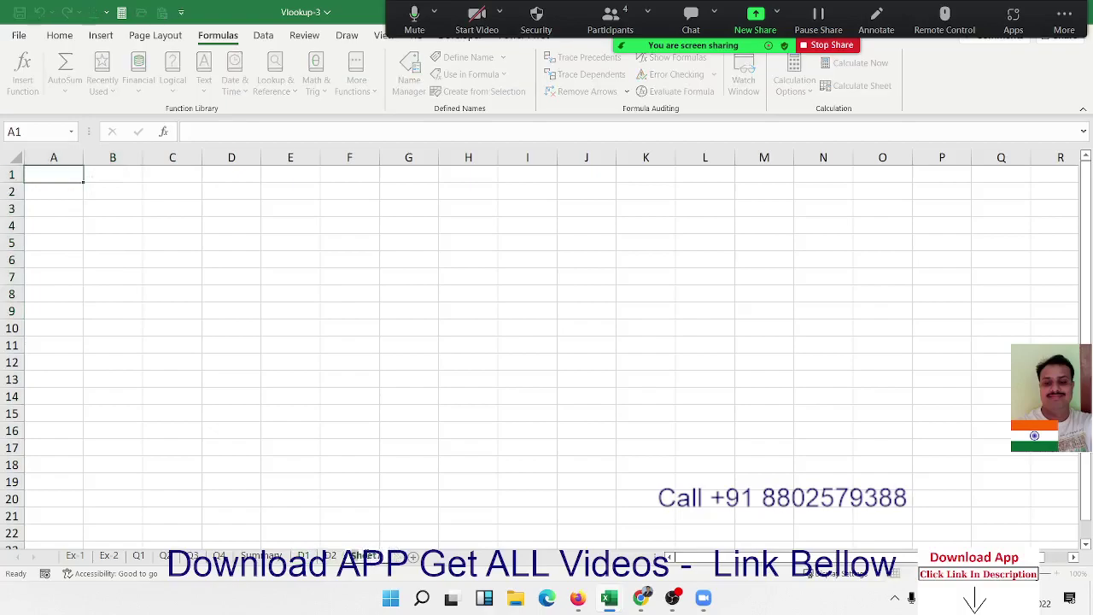
double_click(367, 556)
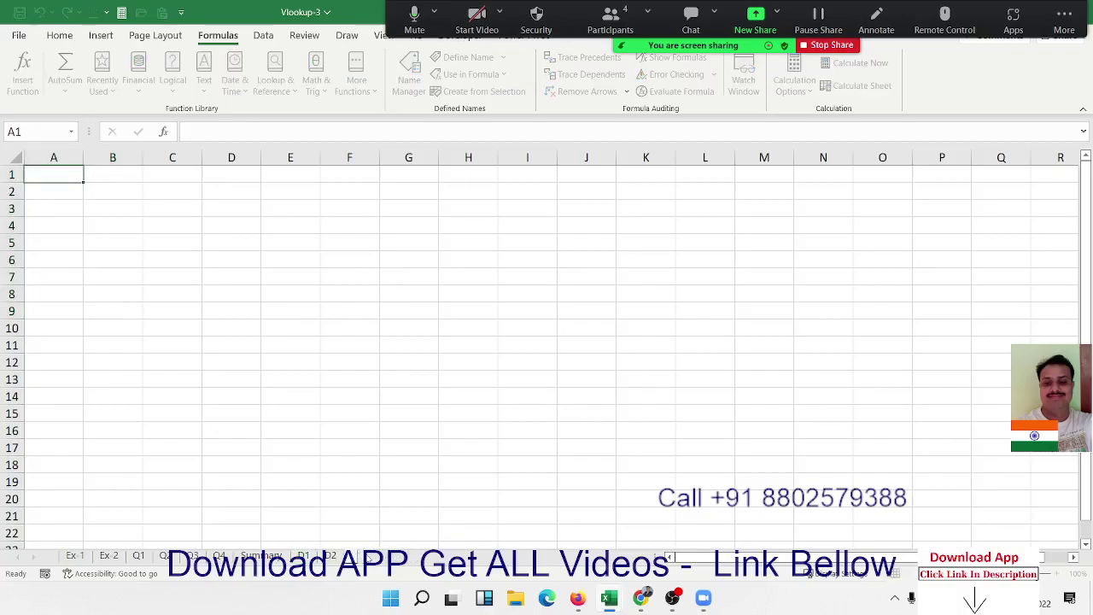
type("MLoo")
type("kup")
left_click(156, 253)
Step: Enter ID and Name headings in A1:B1 and ID 1 in A2
left_click(58, 181)
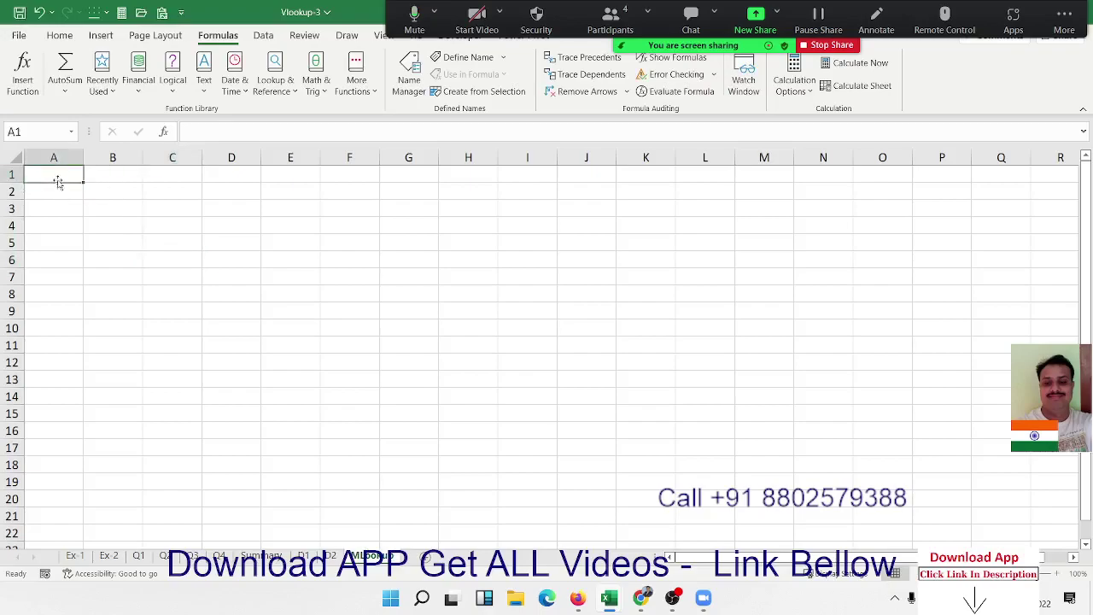
type("ID")
key("Tab")
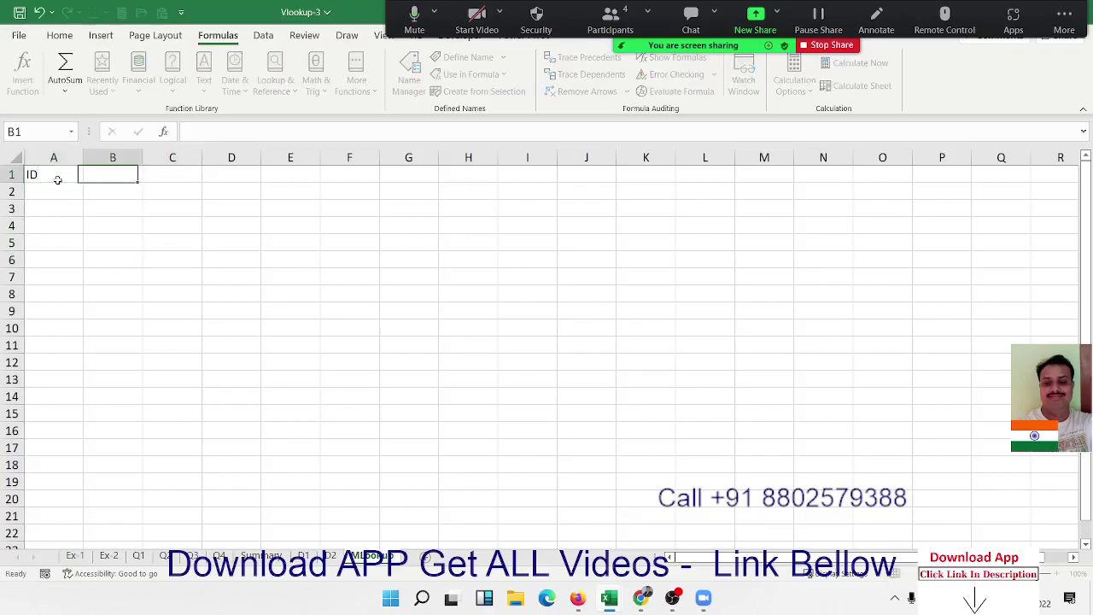
type("Name")
key("Return")
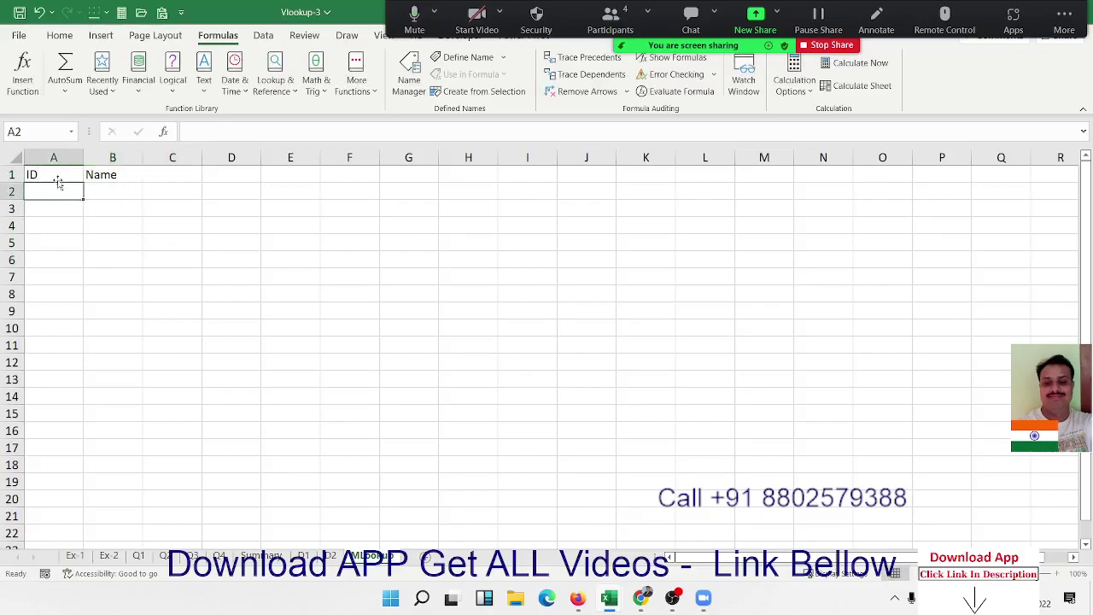
type("1")
key("Return")
key("Up")
key("Right")
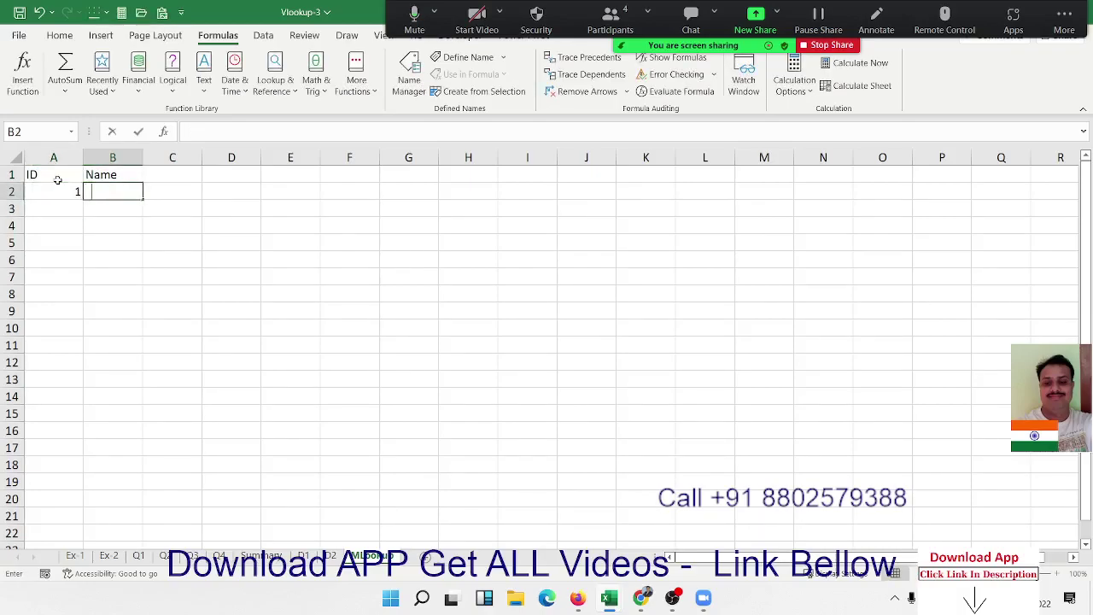
Step: Enter =VLOOKUP(A2,'D1'!A:B,2,0) in B2, which shows #N/A
type("=vl")
key("Tab")
key("Left")
type(",")
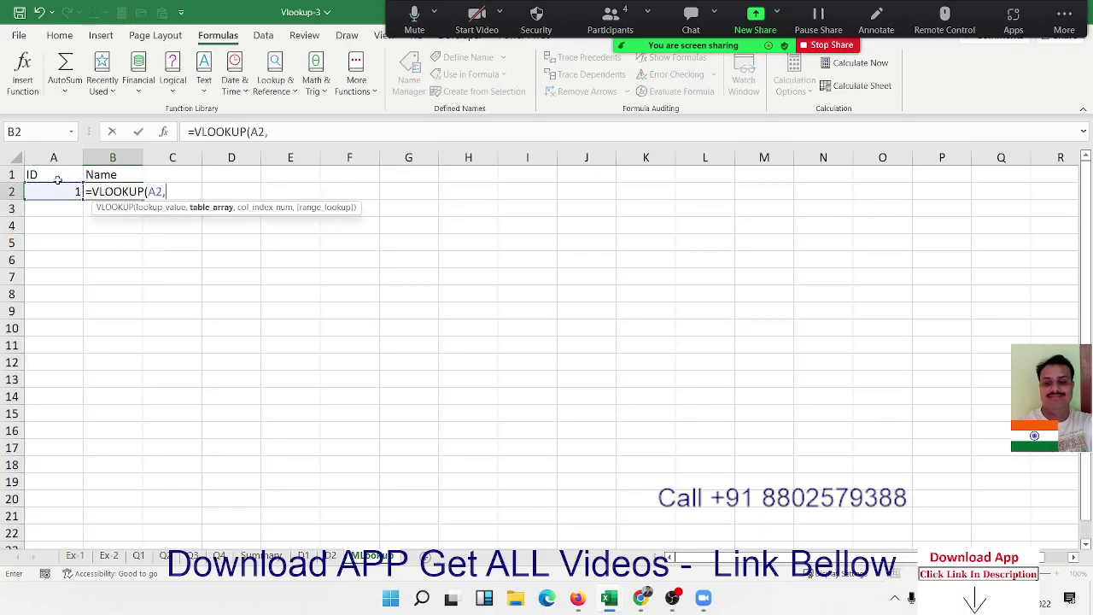
left_click(303, 556)
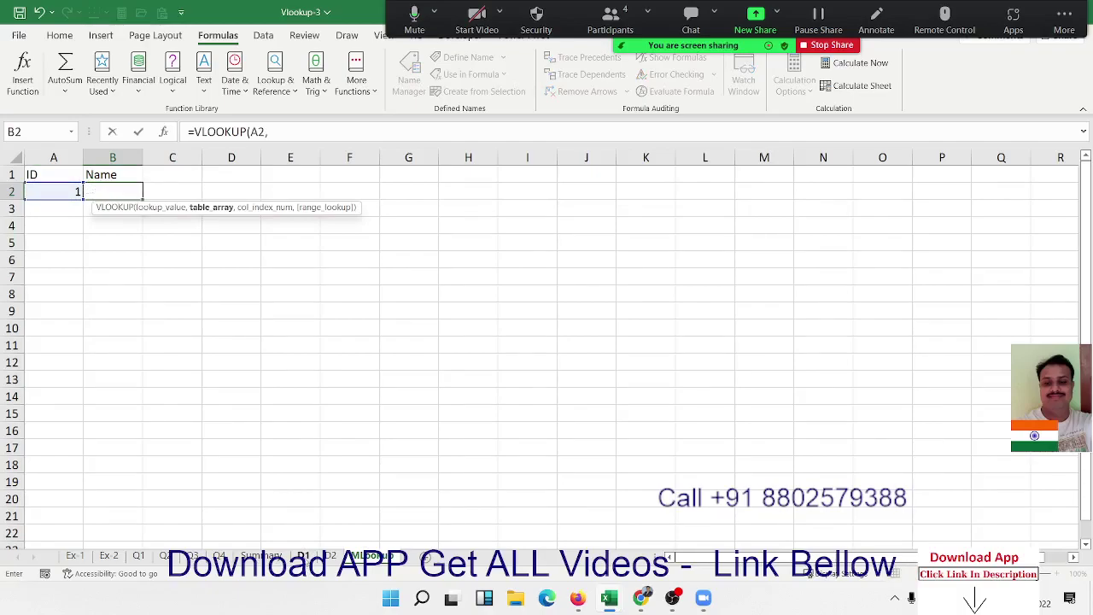
left_click_drag(53, 157, 125, 155)
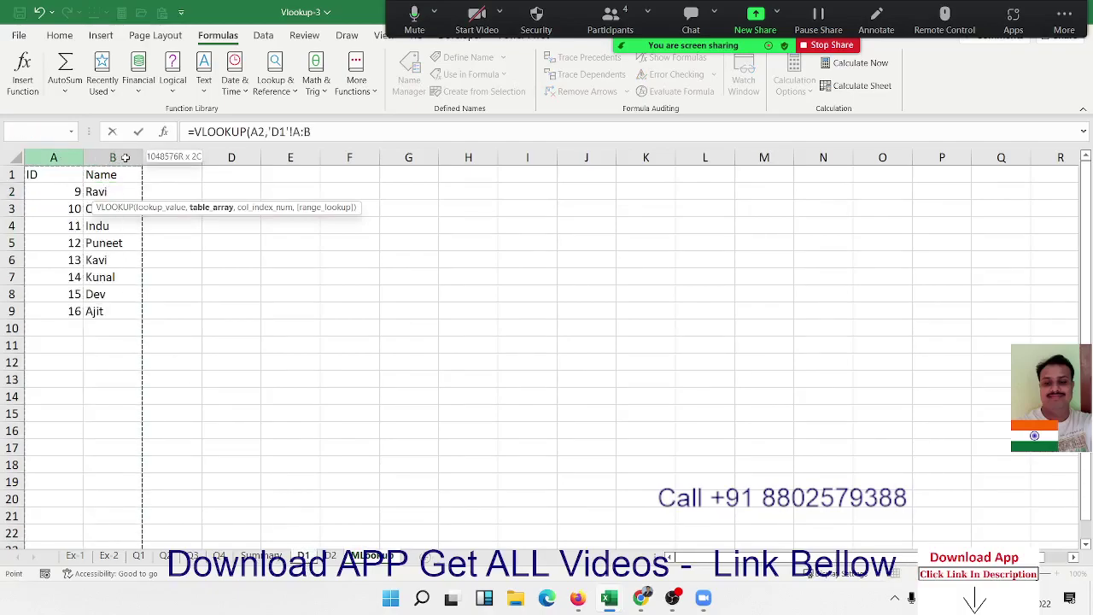
type(",2,0")
key("Return")
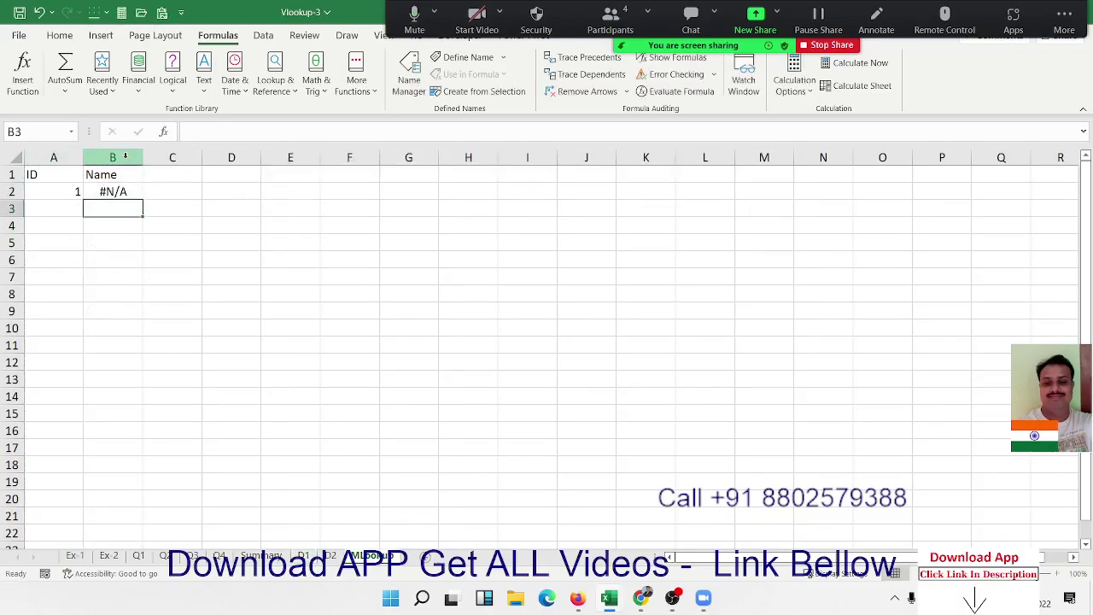
key("Right")
Step: Enter =VLOOKUP(A2,'D2'!A:B,2,0) in C2, returning Puja for ID 1
type("=")
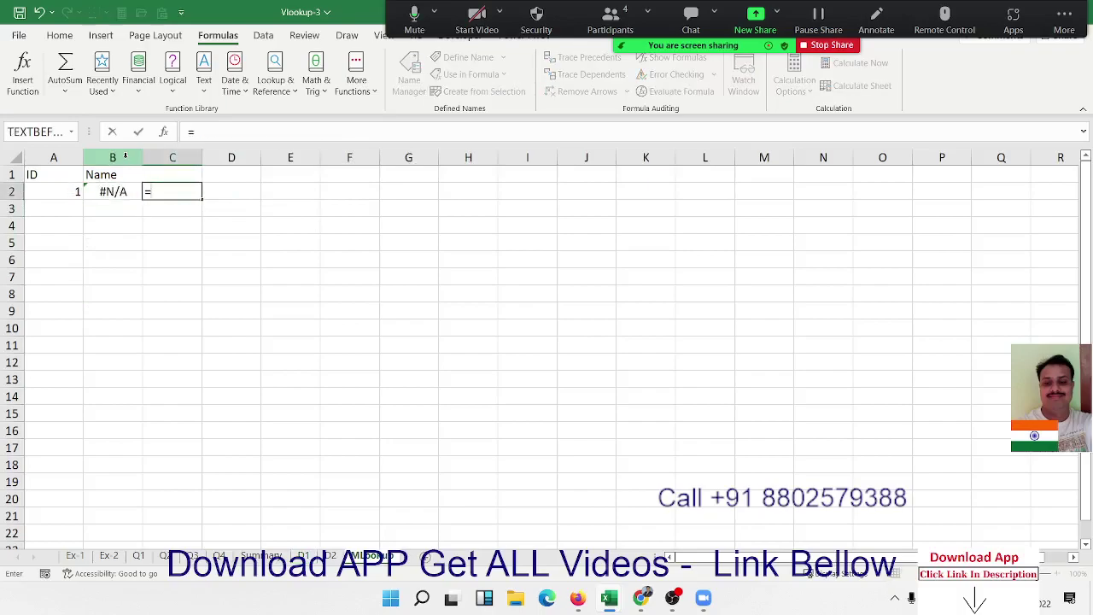
type("vl")
key("Tab")
key("Left")
key("Left")
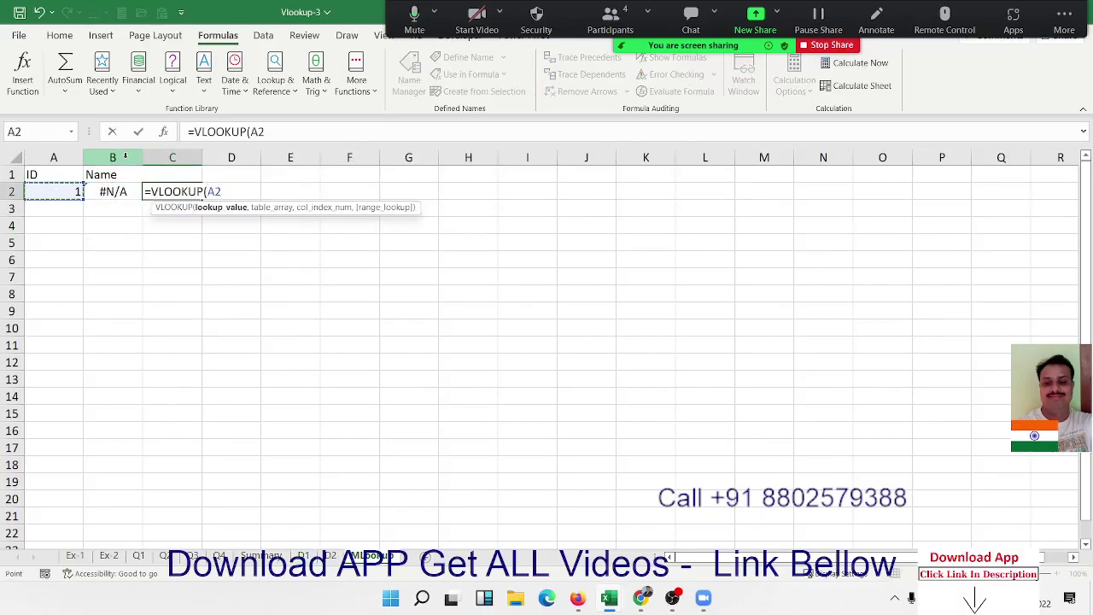
type(",")
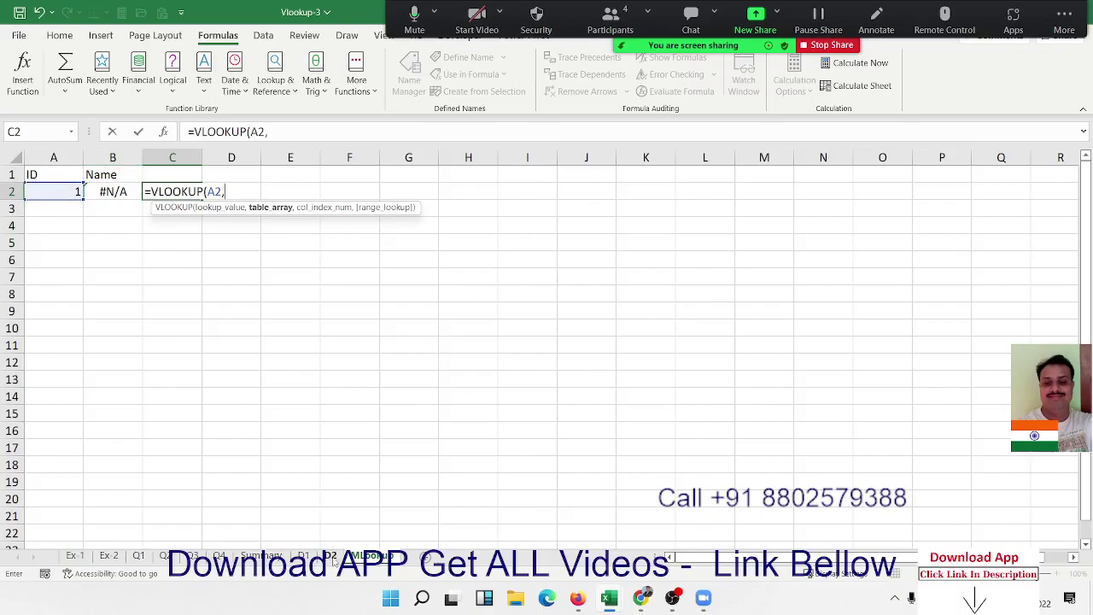
left_click(334, 556)
left_click_drag(59, 157, 102, 158)
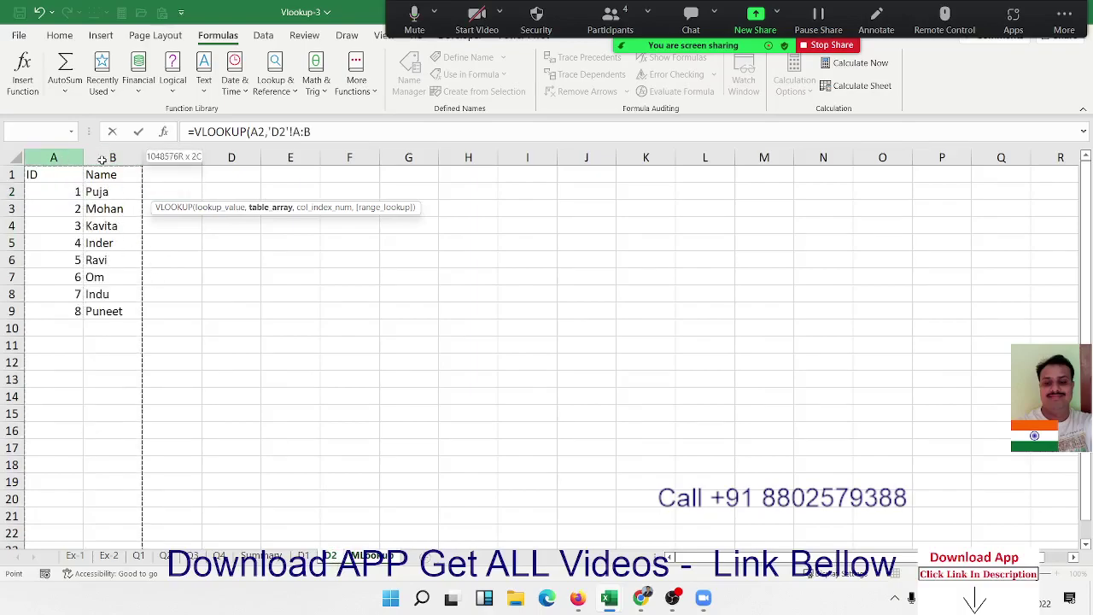
type(",")
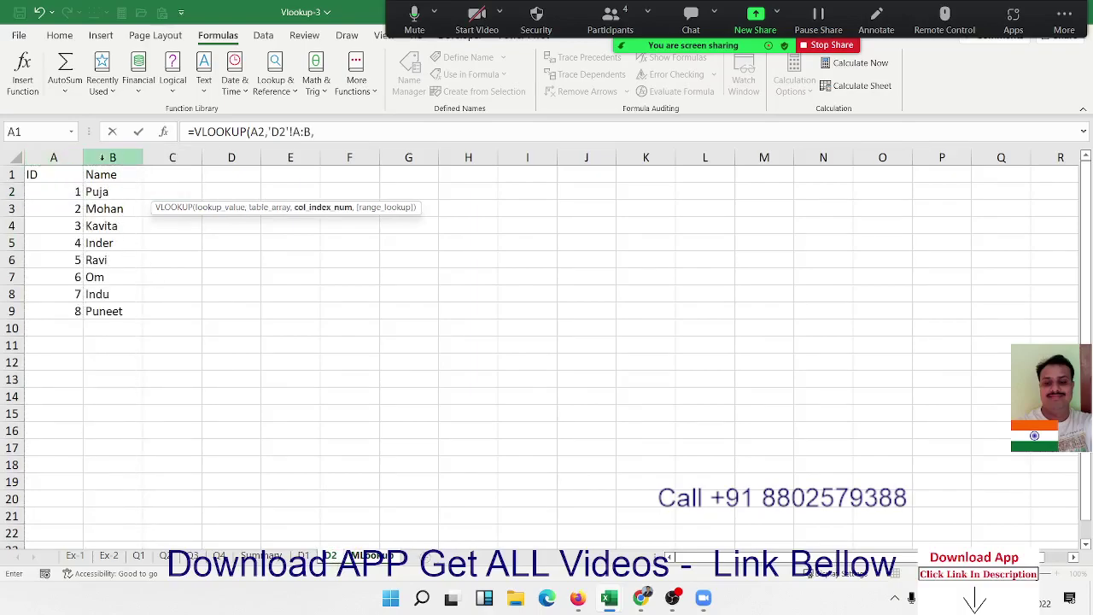
type("2,0")
key("Return")
Step: Compare C2's Puja result with B2's #N/A for the ID in A2
key("Up")
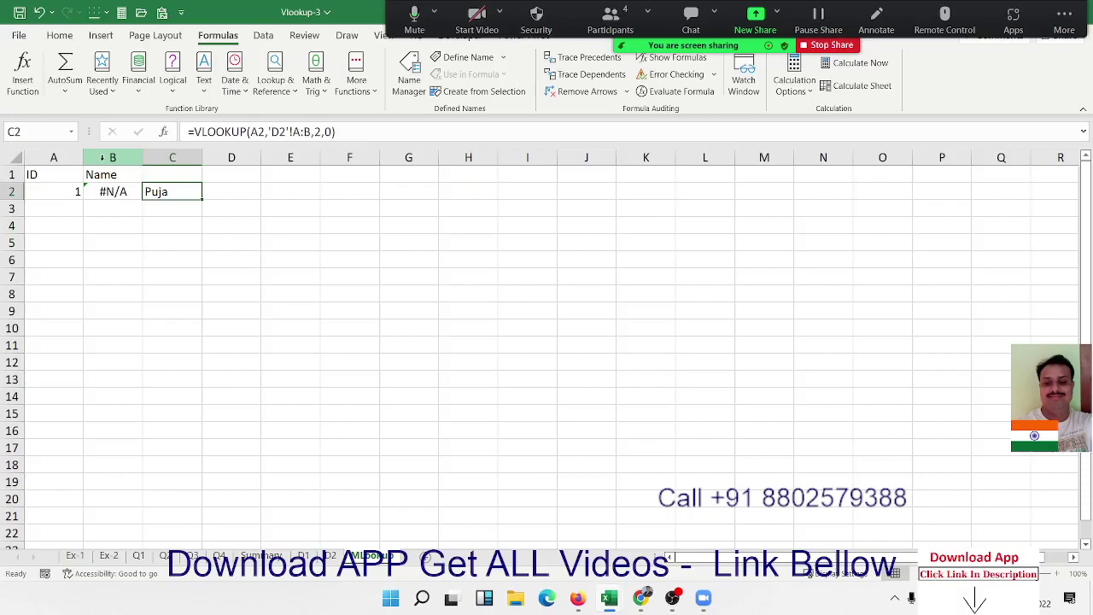
key("Left")
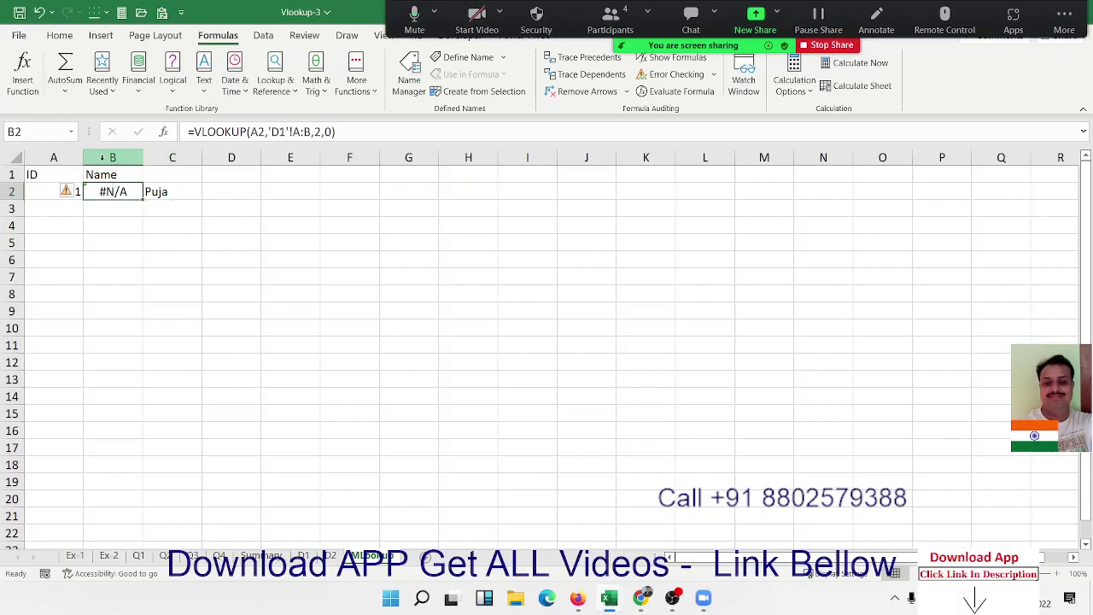
key("Left")
key("Right")
key("shift+Right")
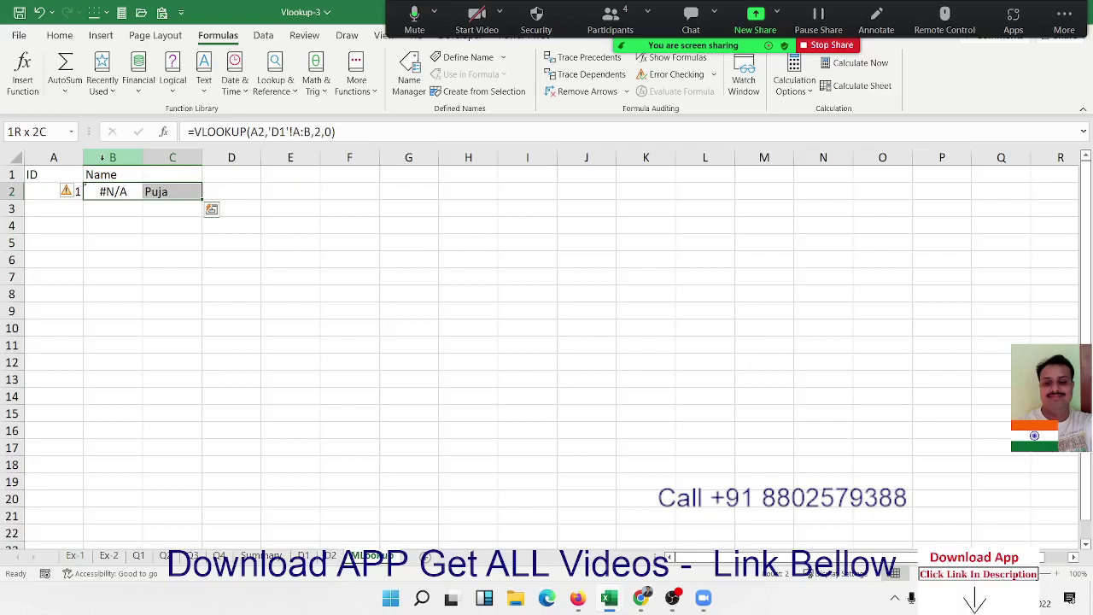
key("Left")
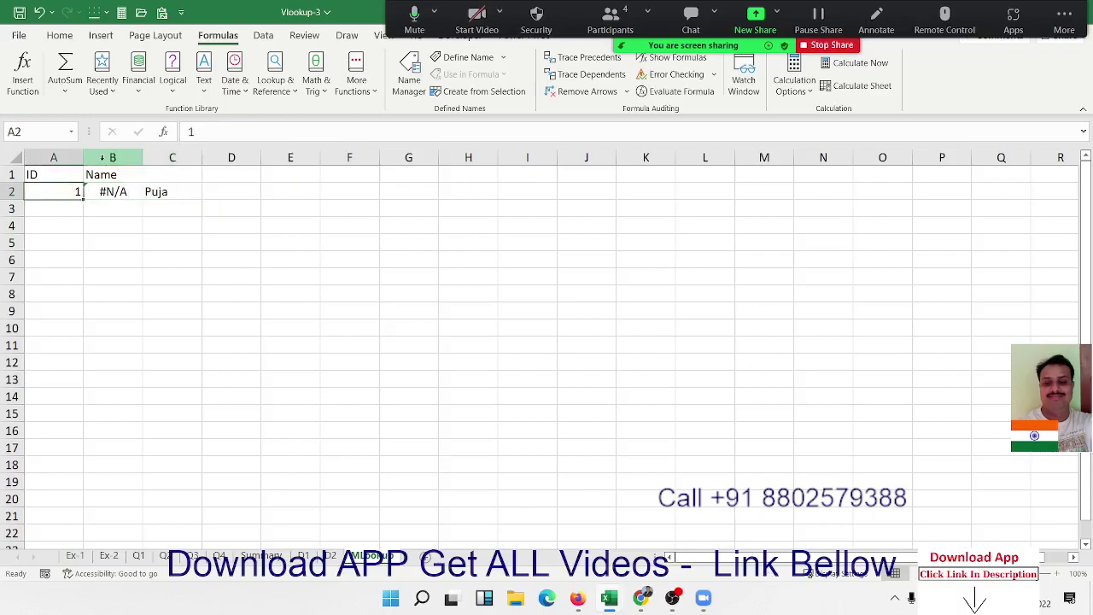
key("Right")
key("Right")
key("Right")
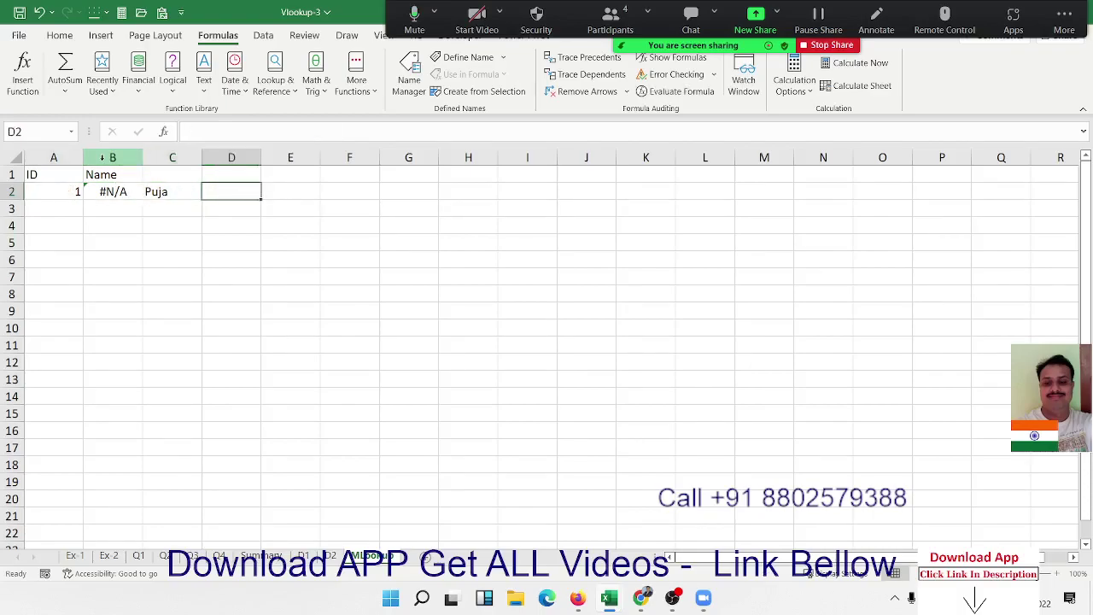
Step: Try an IFERROR combining B2 and C2 in D2, then clear B2:D2
type("=i")
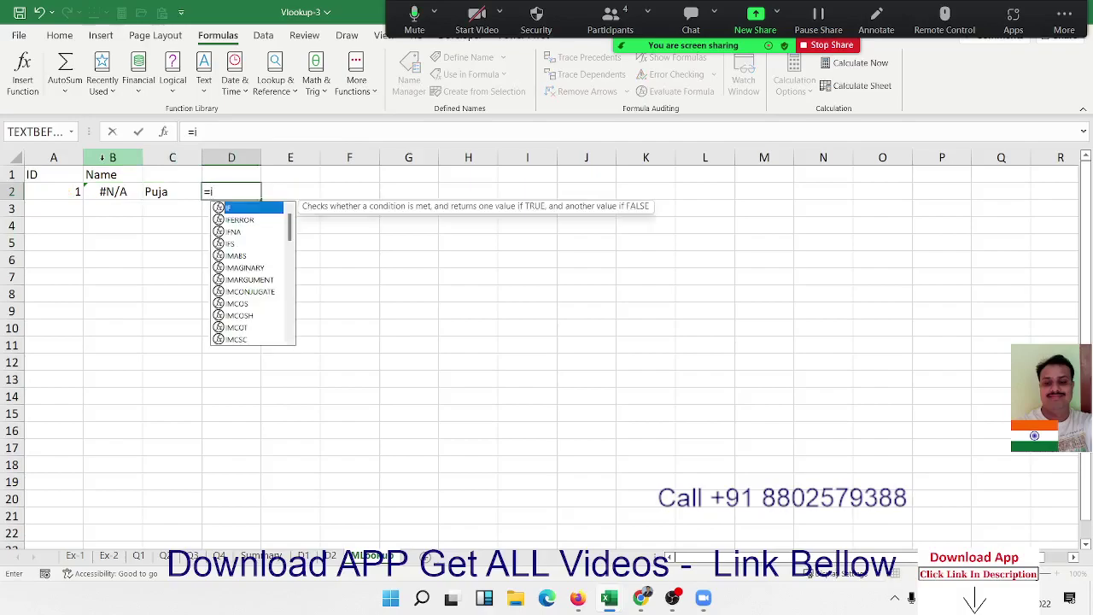
type("f")
key("Down")
key("Tab")
key("Left")
key("Left")
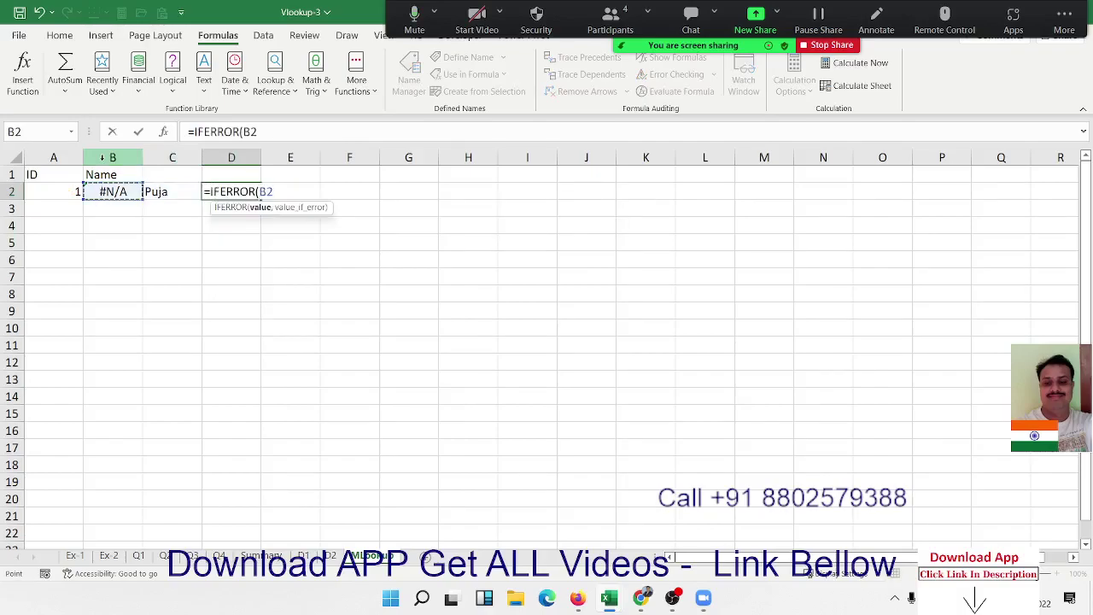
type(",")
key("Left")
type(")")
key("ctrl+Return")
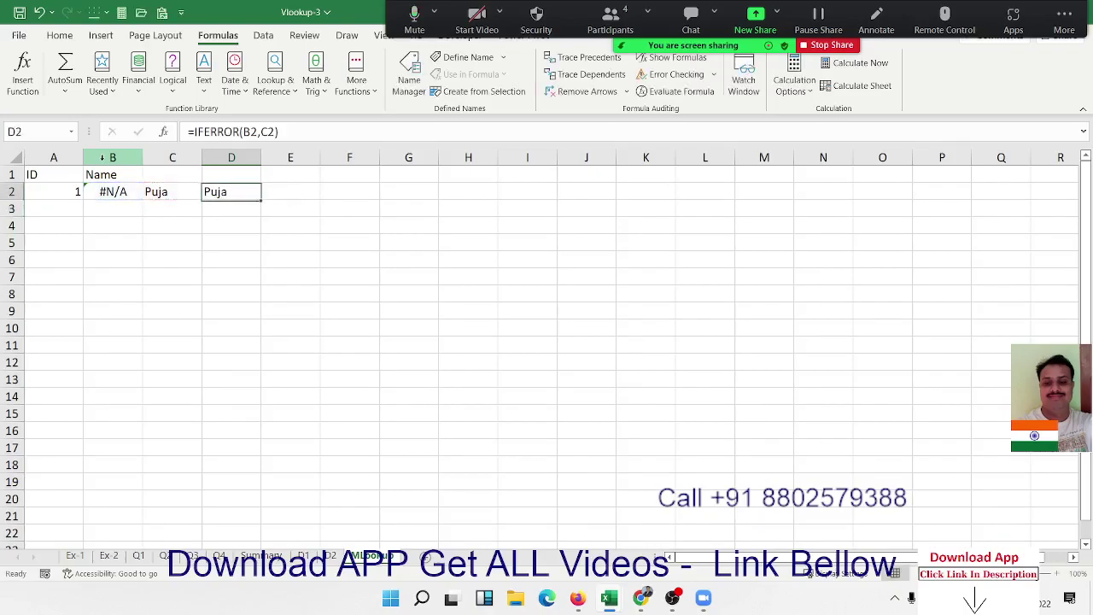
left_click_drag(121, 191, 214, 193)
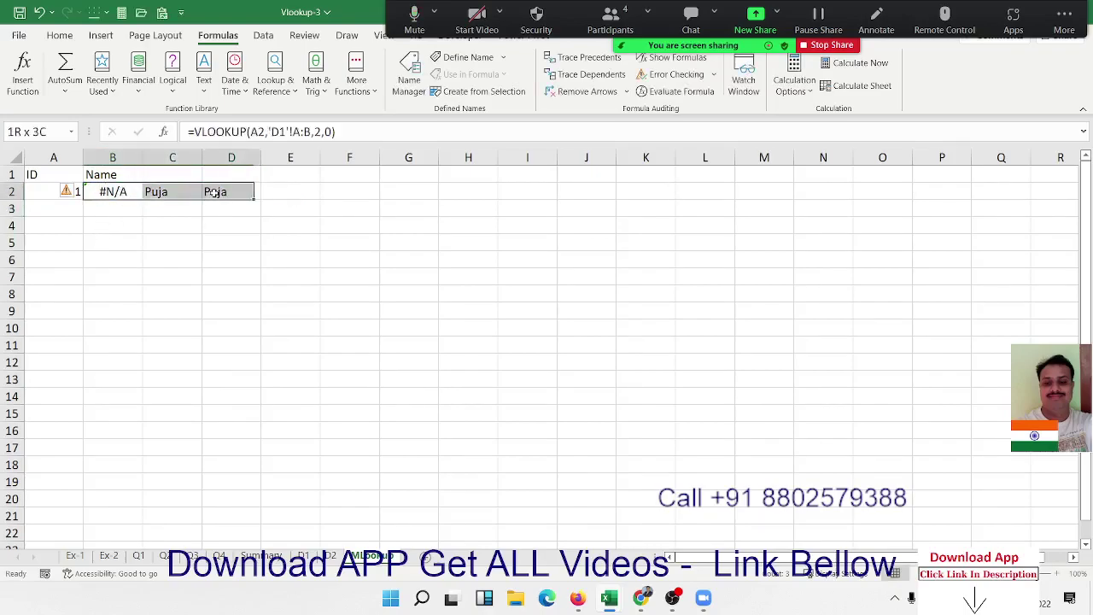
key("Delete")
Step: Start B2's formula as =IFERROR(VLOOKUP(A2,'D1'!A:B,2,0) looking up sheet D1 first
type("=")
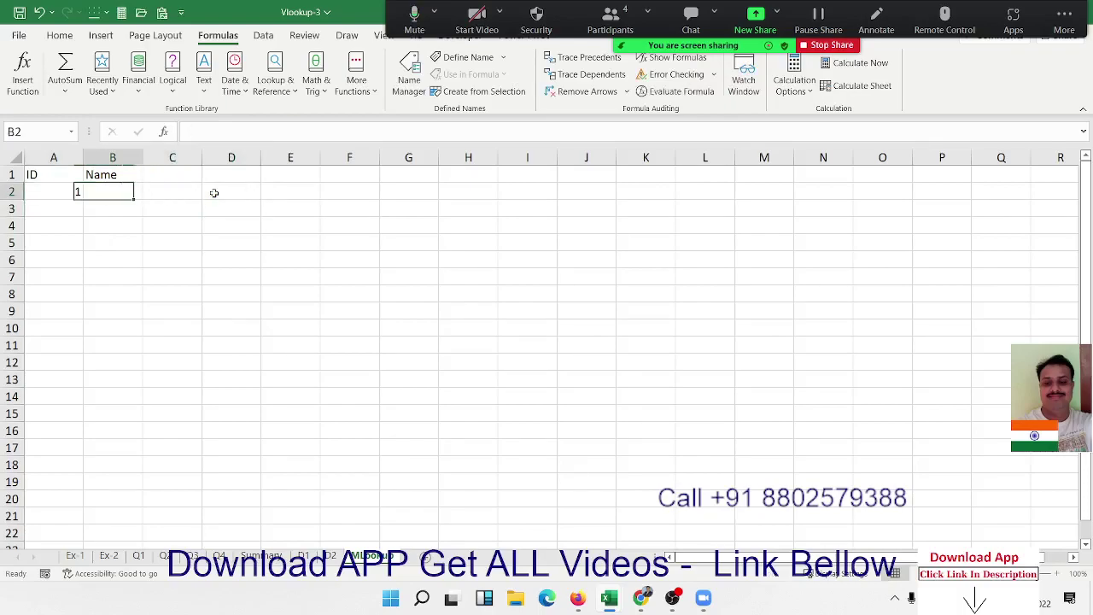
type("if")
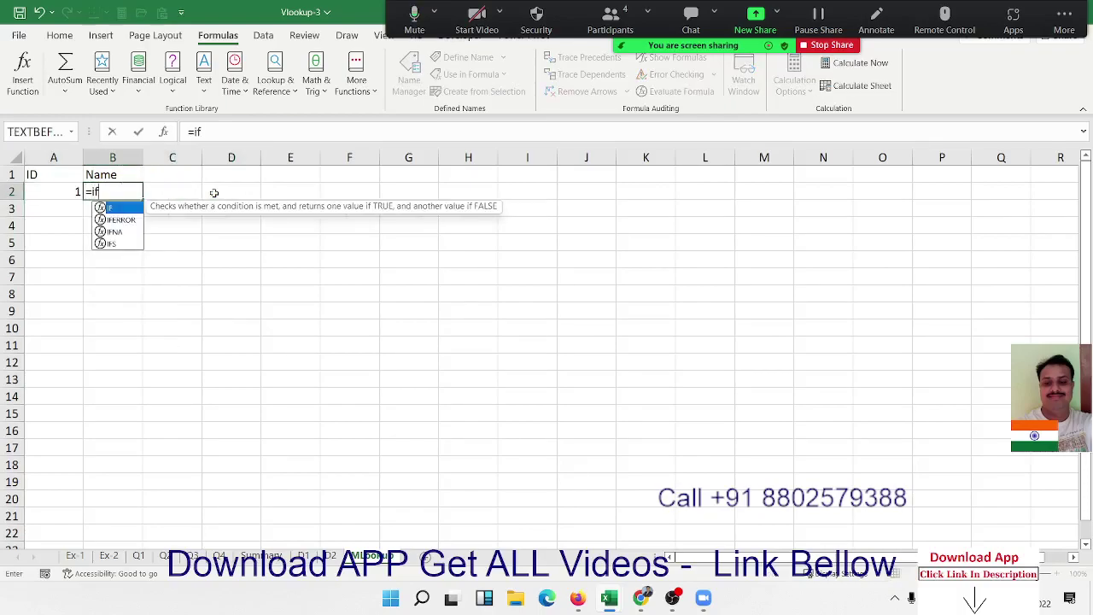
key("Down")
key("Tab")
type("vl")
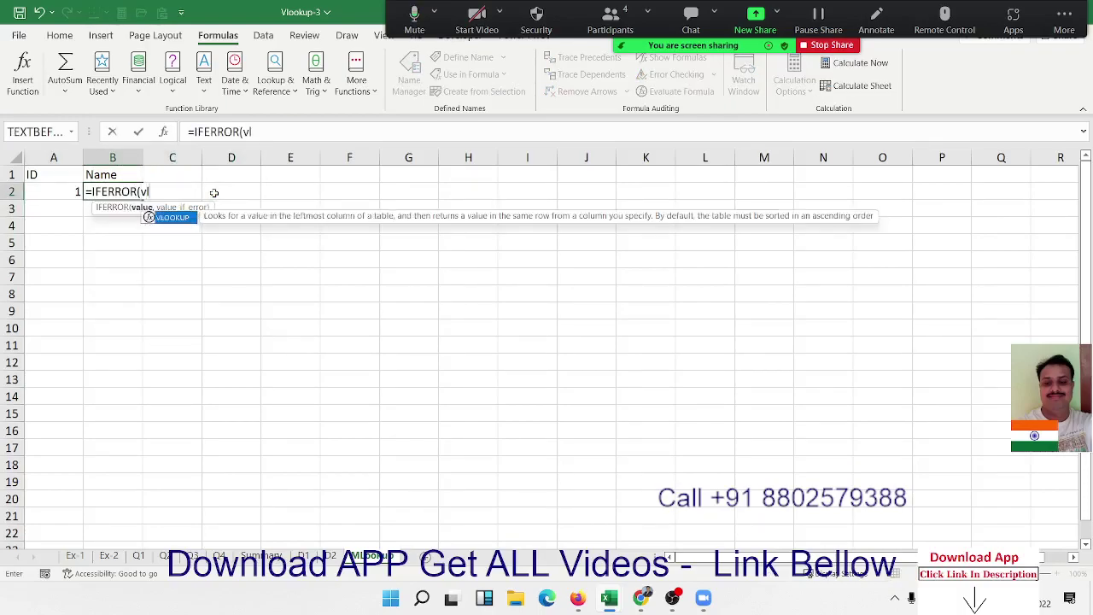
key("Tab")
left_click(53, 192)
type(",")
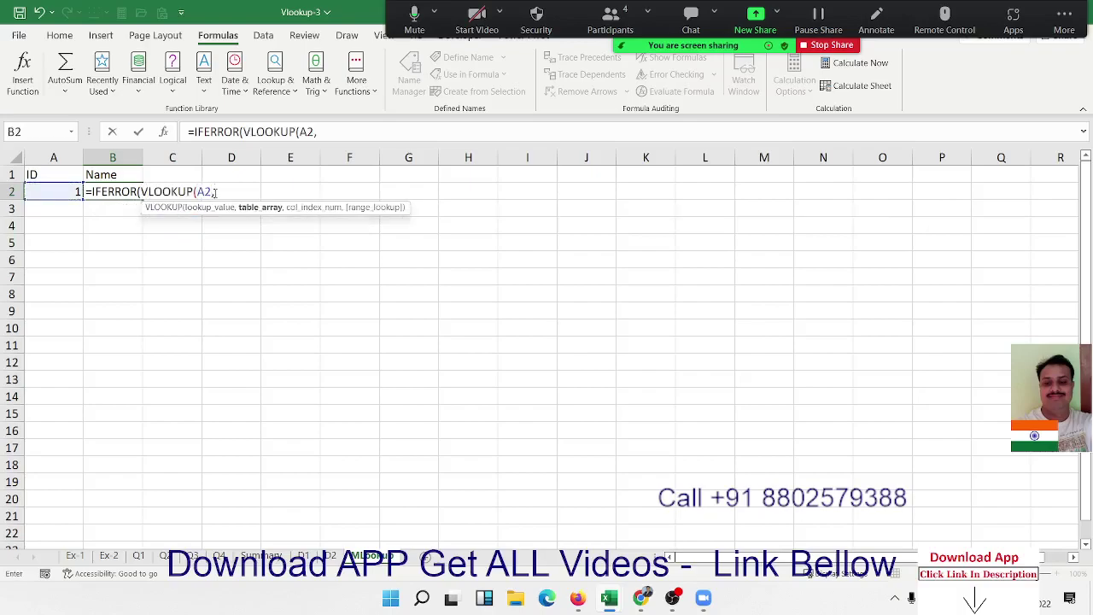
left_click(304, 556)
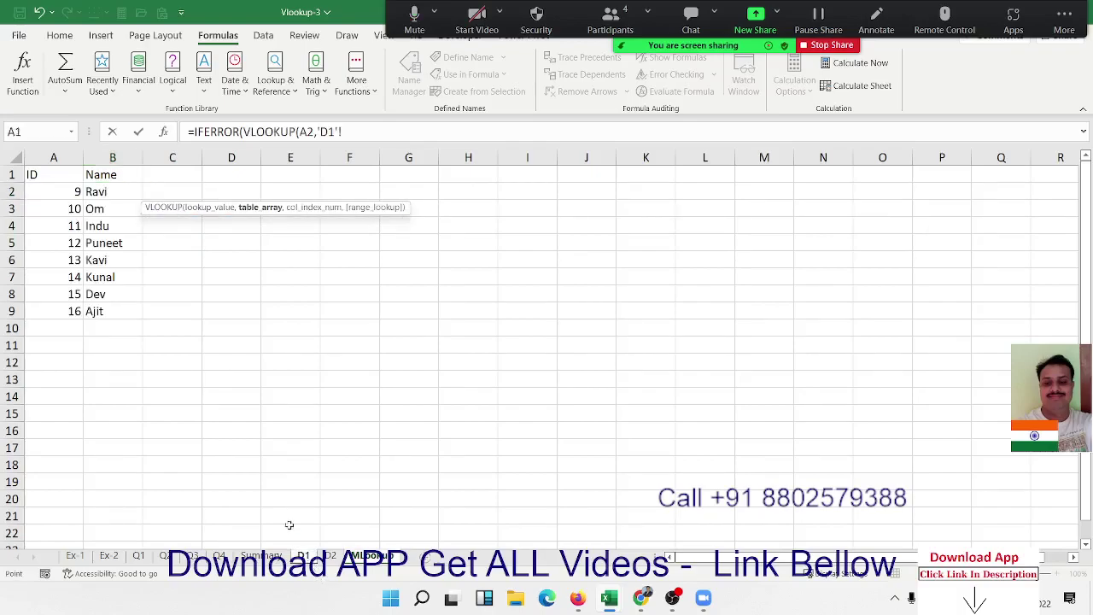
left_click_drag(74, 157, 88, 157)
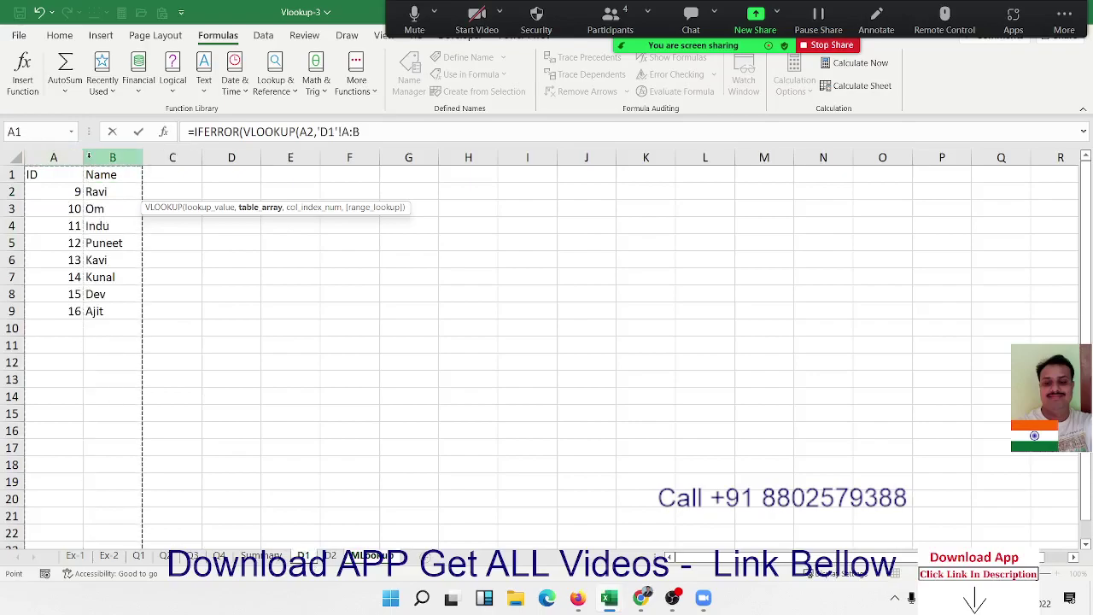
Step: Add VLOOKUP(A2,'D2'!A:B,2,0) as the IFERROR fallback and commit, accepting the correction
type(",2,0")
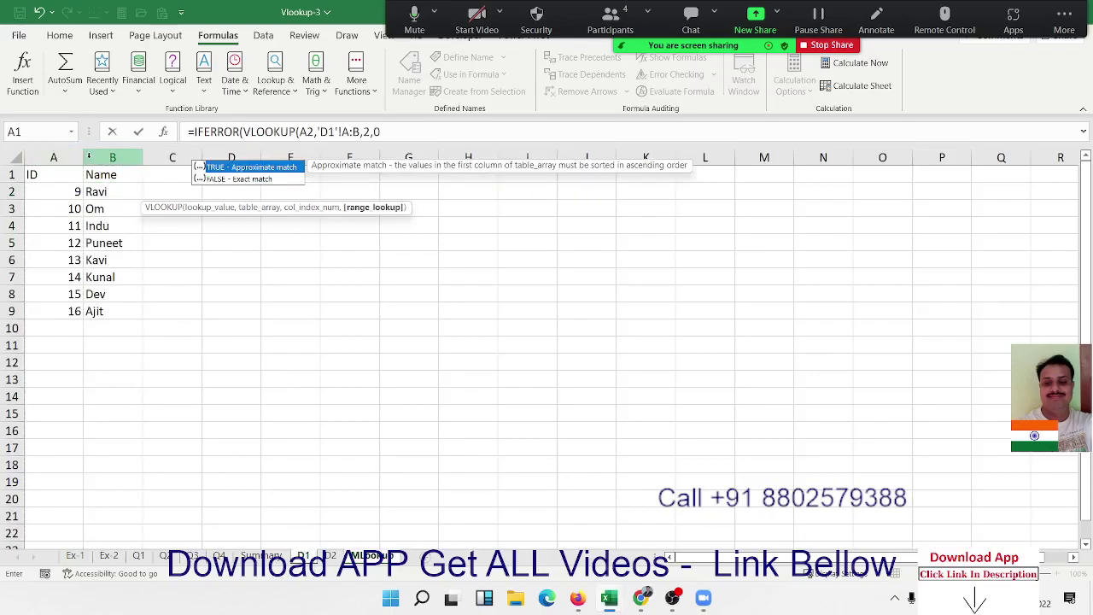
type("),")
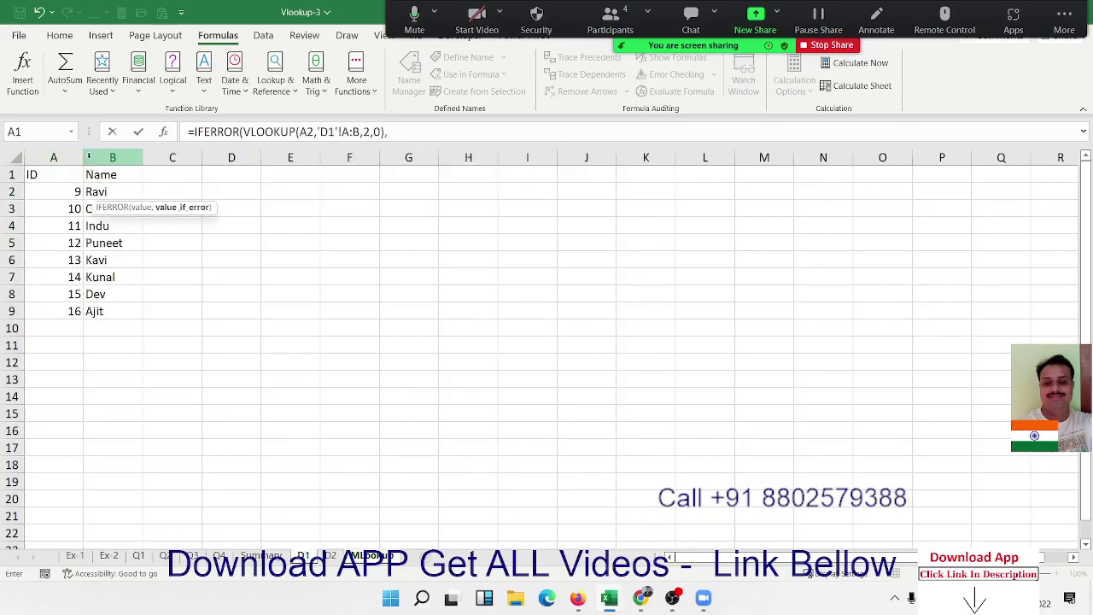
type("vl")
key("Tab")
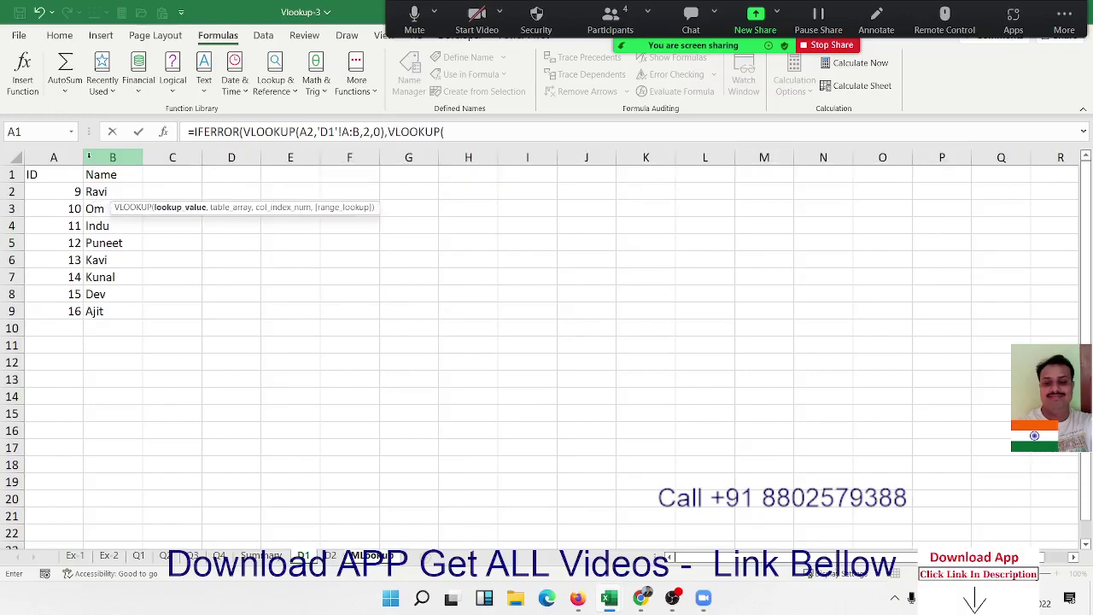
type("a2,")
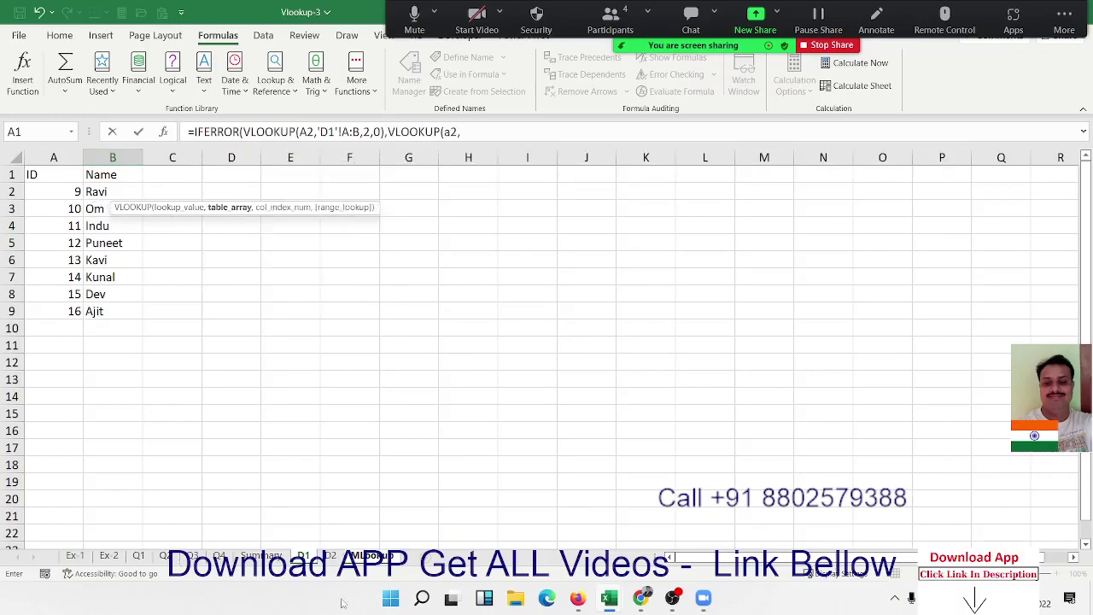
left_click(330, 556)
left_click_drag(51, 157, 108, 162)
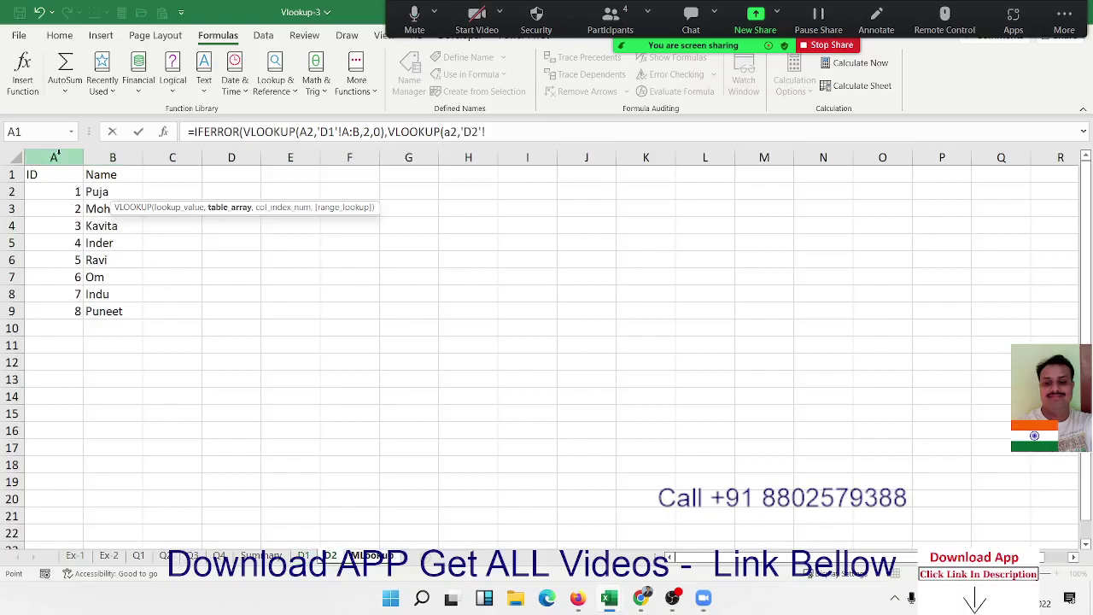
type("A:B,")
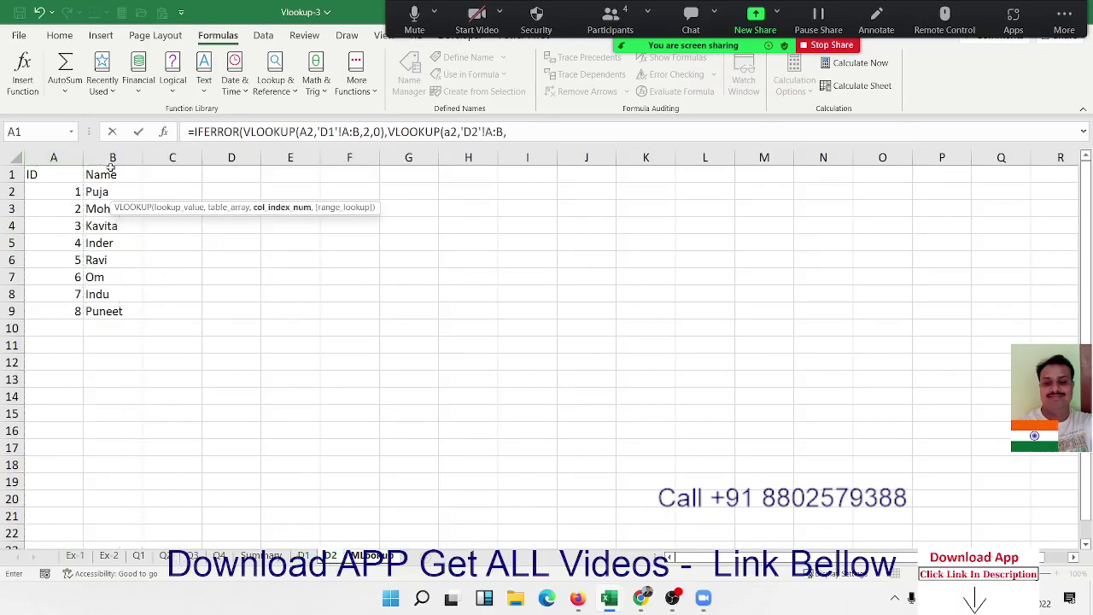
type("2,0")
key("Return")
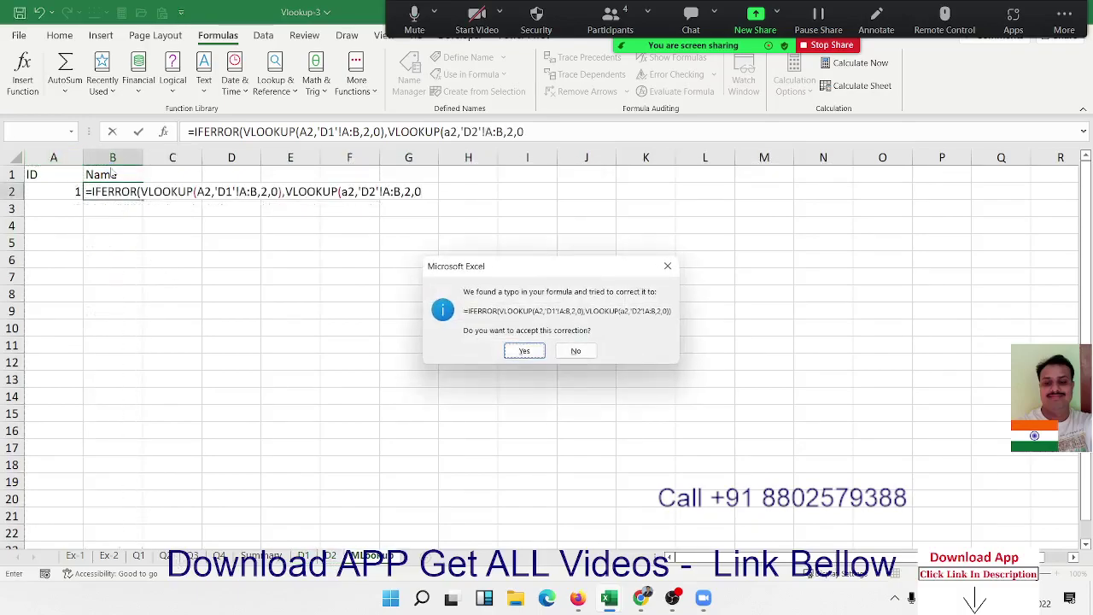
key("Return")
key("Up")
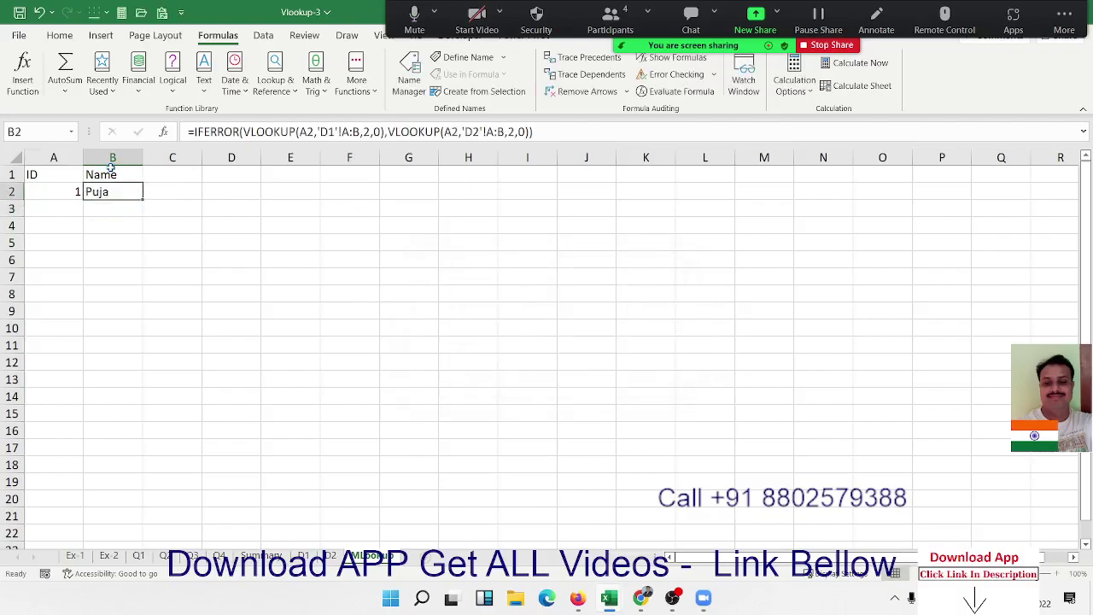
key("Left")
Step: Test the lookup by entering IDs 2, 9 and 8 in A2
type("2")
key("Return")
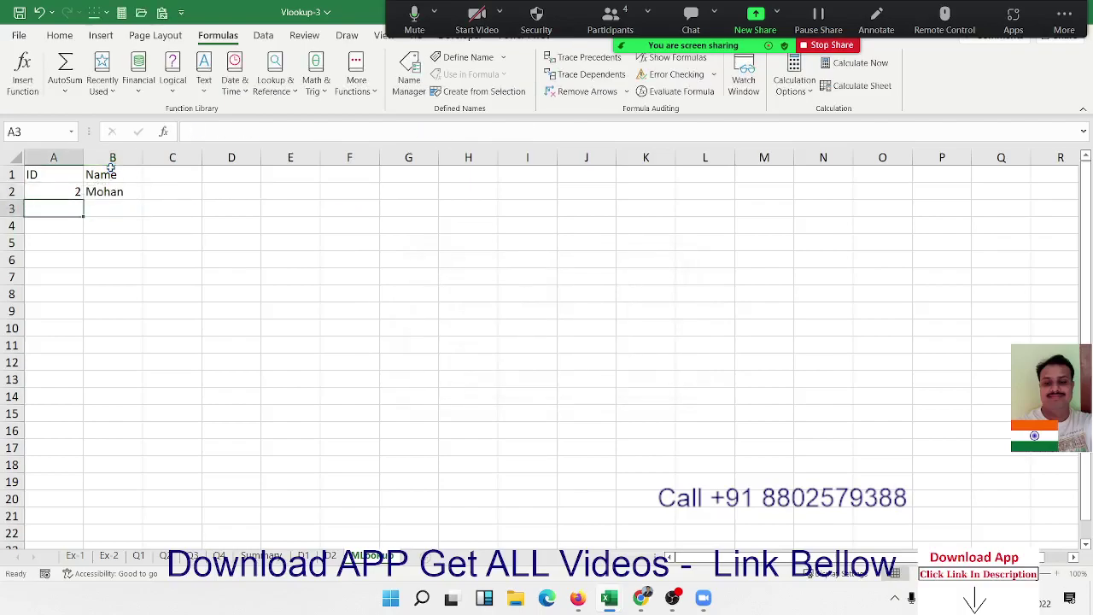
key("Up")
type("9")
key("Return")
key("Up")
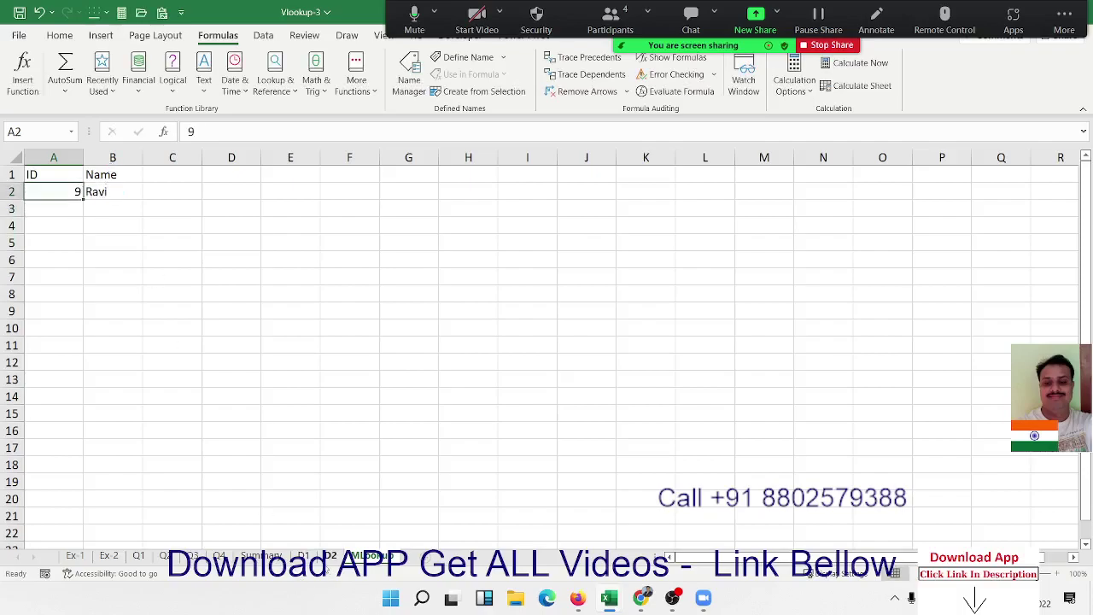
type("8")
key("Return")
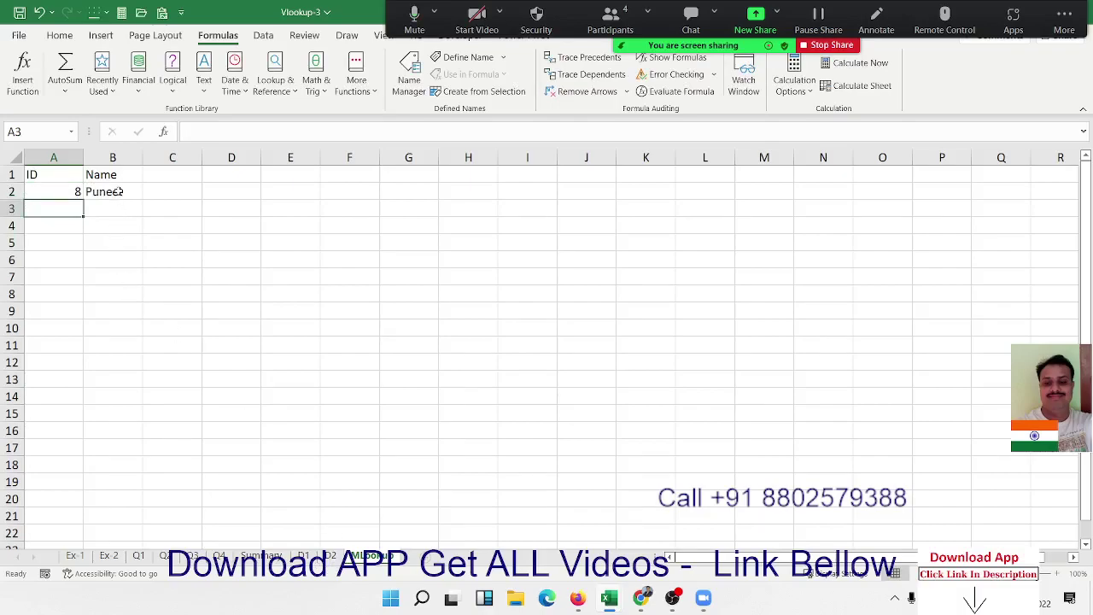
Step: Re-enter B2's IFERROR formula unchanged and add a new blank sheet
double_click(118, 191)
left_click(120, 192)
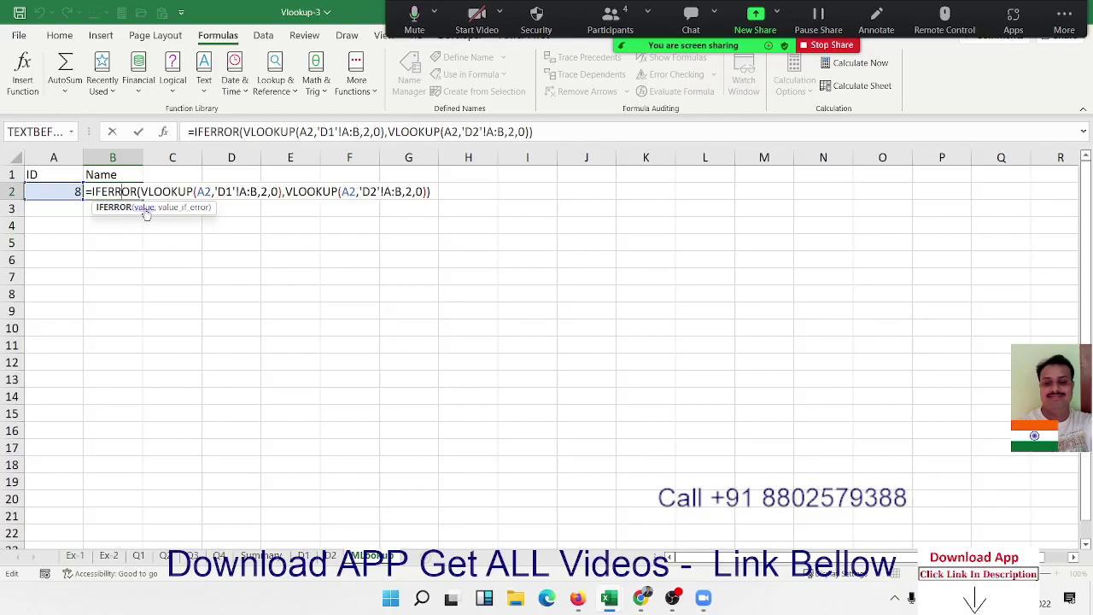
key("Return")
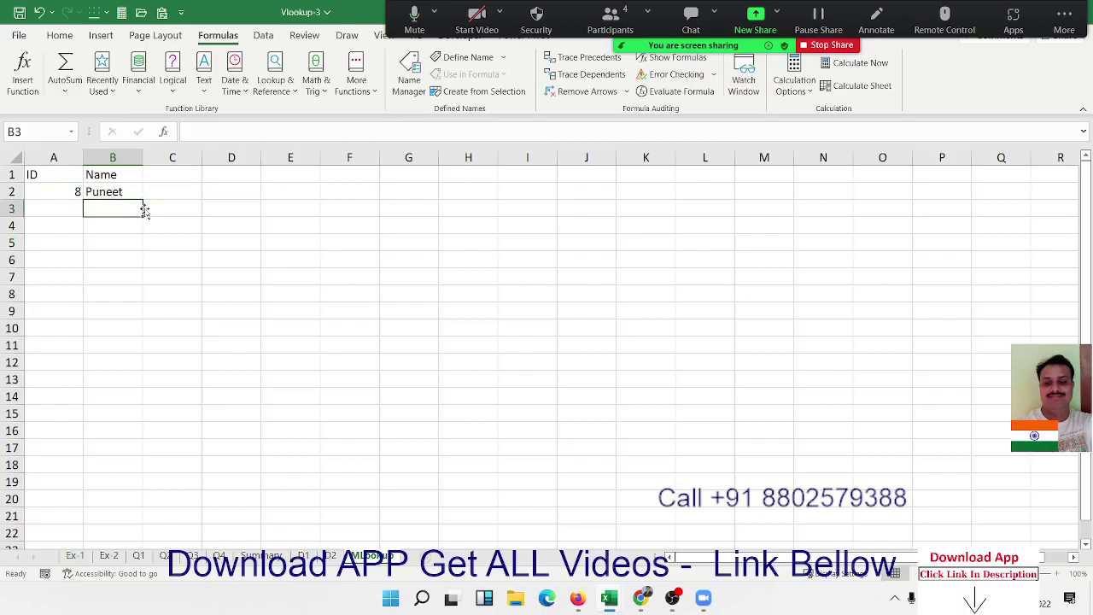
left_click(431, 561)
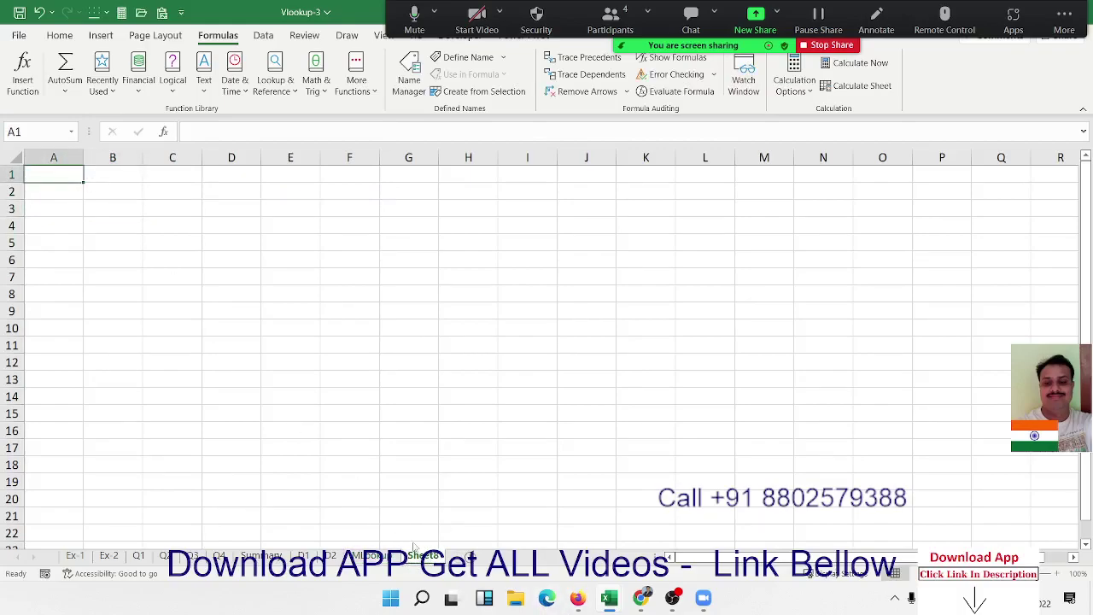
Step: Move the new sheet ahead of the lookup sheet and rename it D3
left_click_drag(415, 554, 365, 554)
double_click(365, 555)
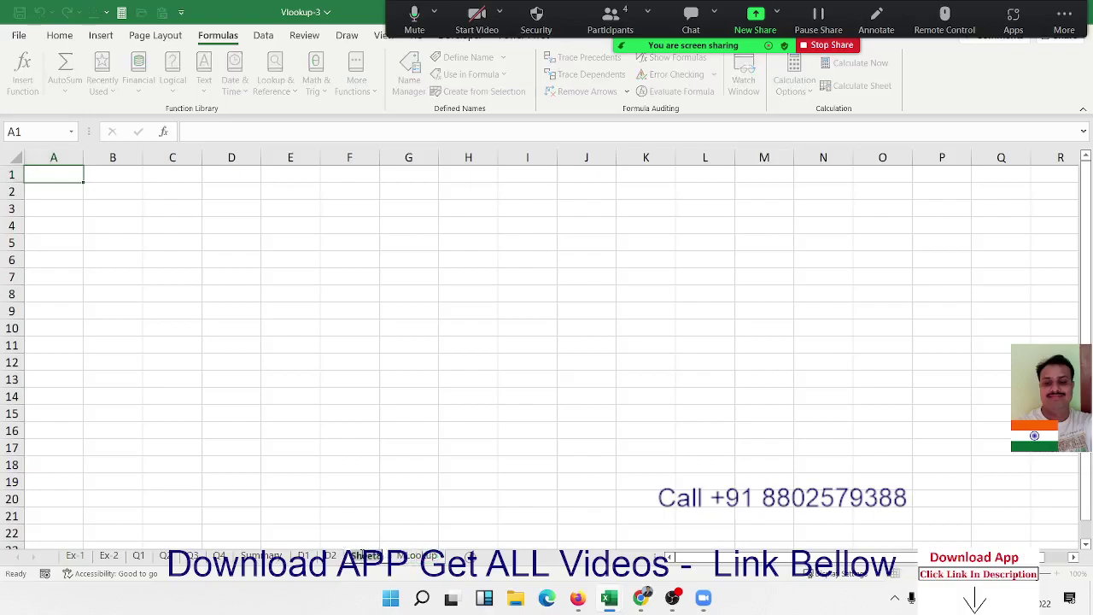
type("D3")
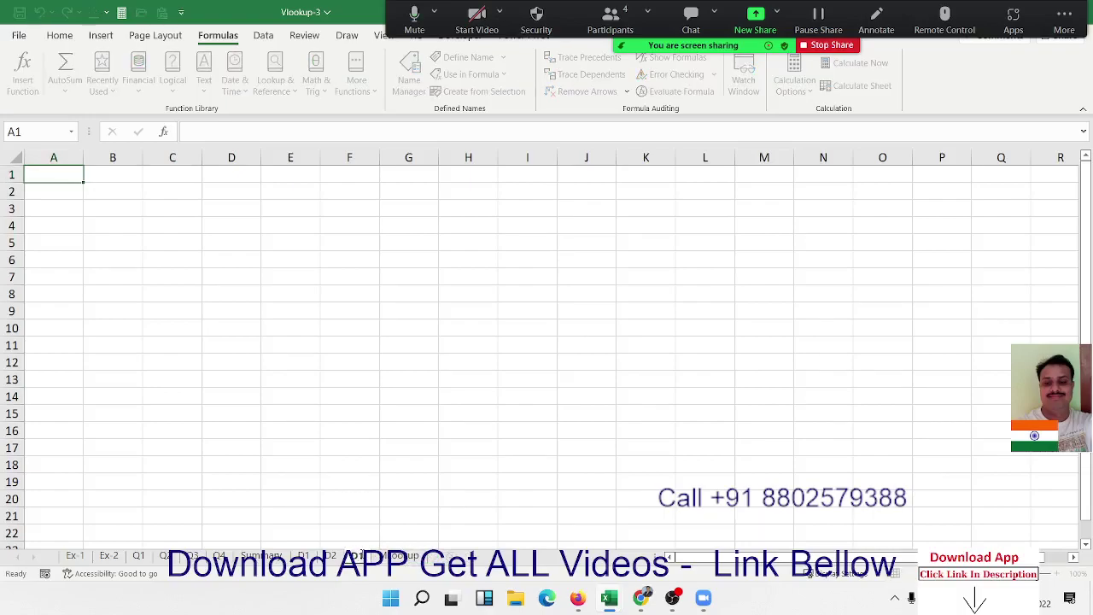
key("Return")
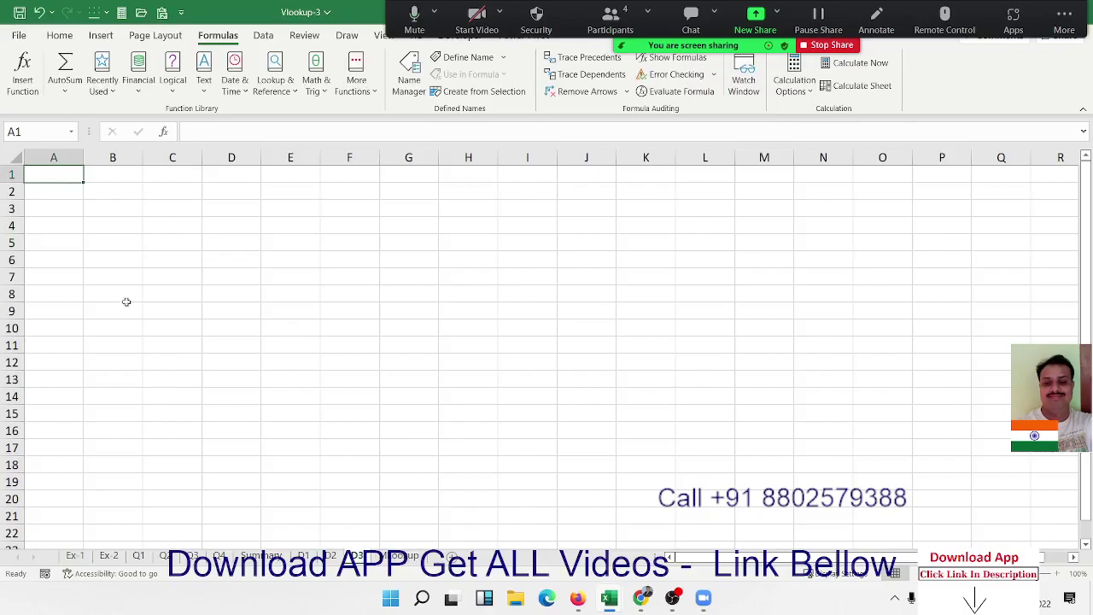
Step: Add an ID header in A1 and fill IDs 17 through 28 down column A
type("ID")
key("Return")
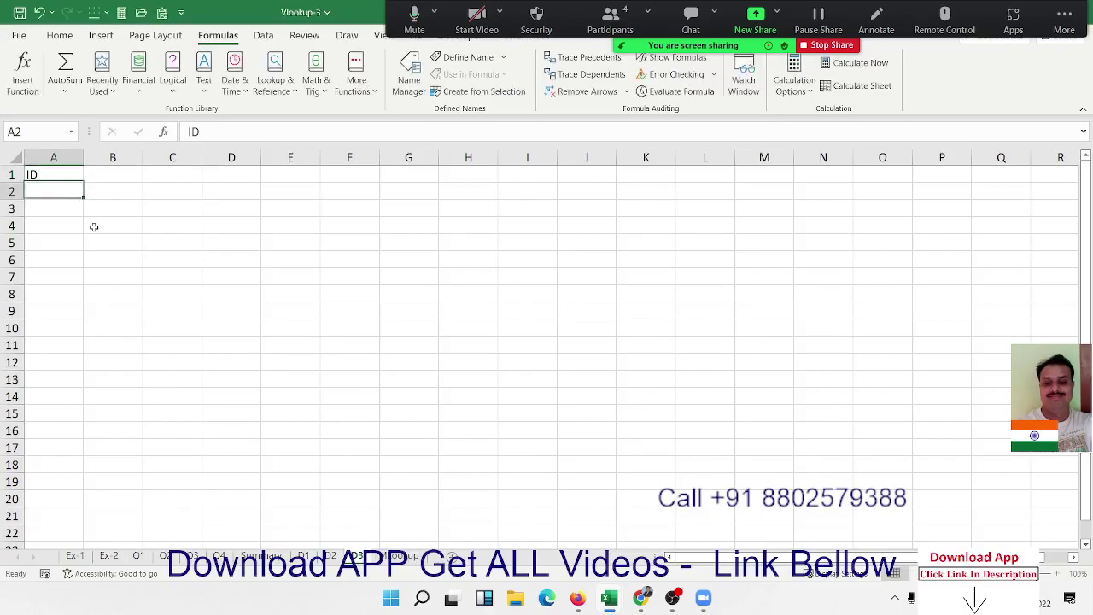
type("Ravi Om Indu Puneet Kavi Kunal Dev Ajit")
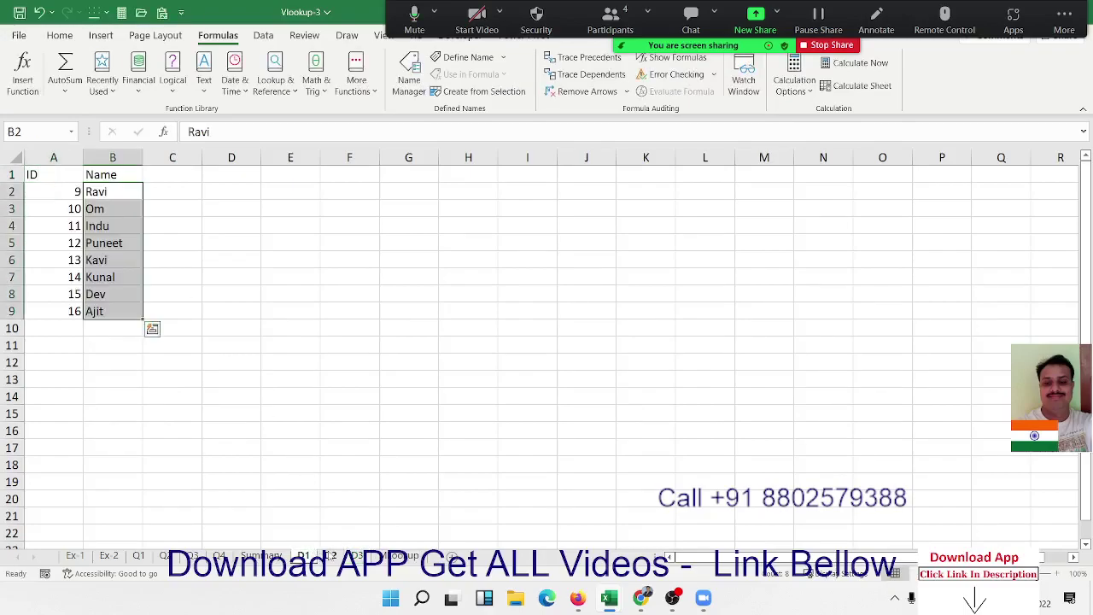
key("ctrl+z")
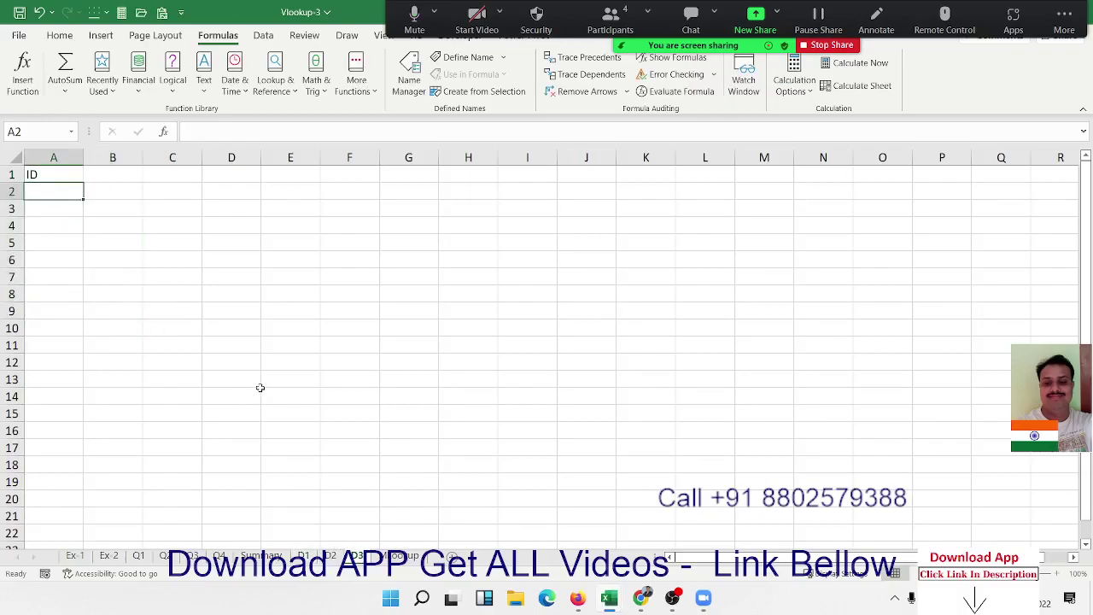
type("17")
key("Return")
type("18")
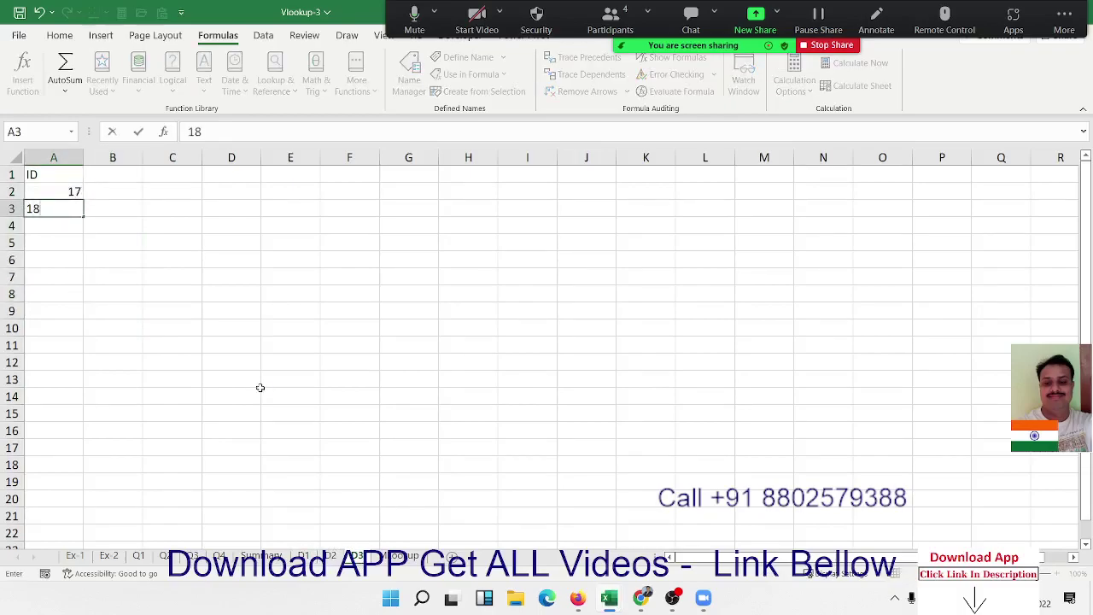
key("ctrl+Return")
key("Up")
key("shift+Down")
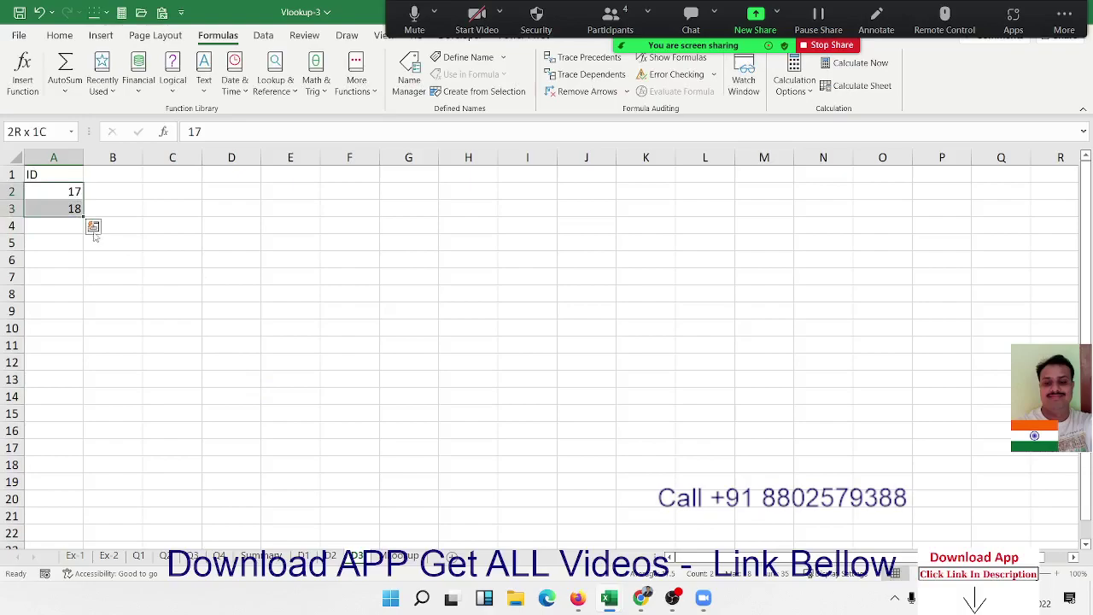
left_click_drag(83, 215, 86, 386)
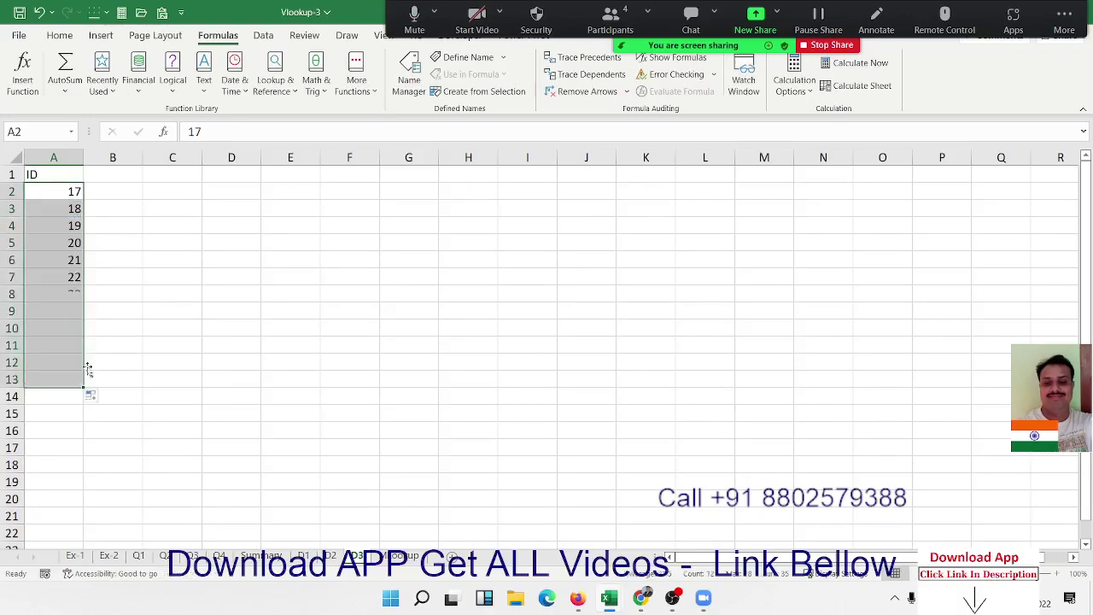
Step: Add a Name header in B1, enter Kavita, fill names to row 13, and return to the lookup sheet
left_click(120, 173)
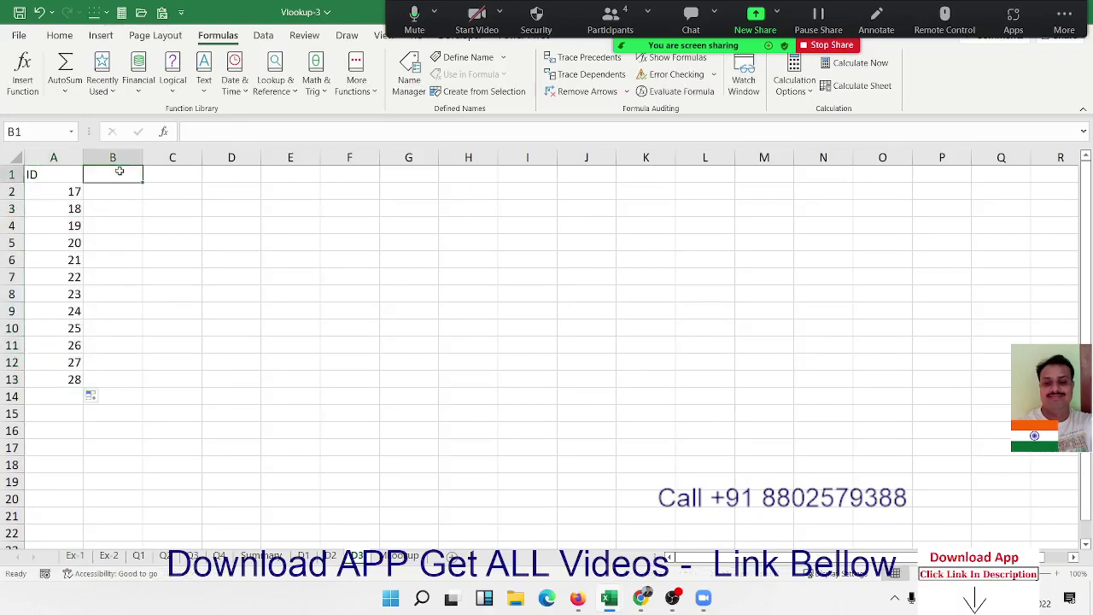
type("Name")
key("Return")
type("Ka")
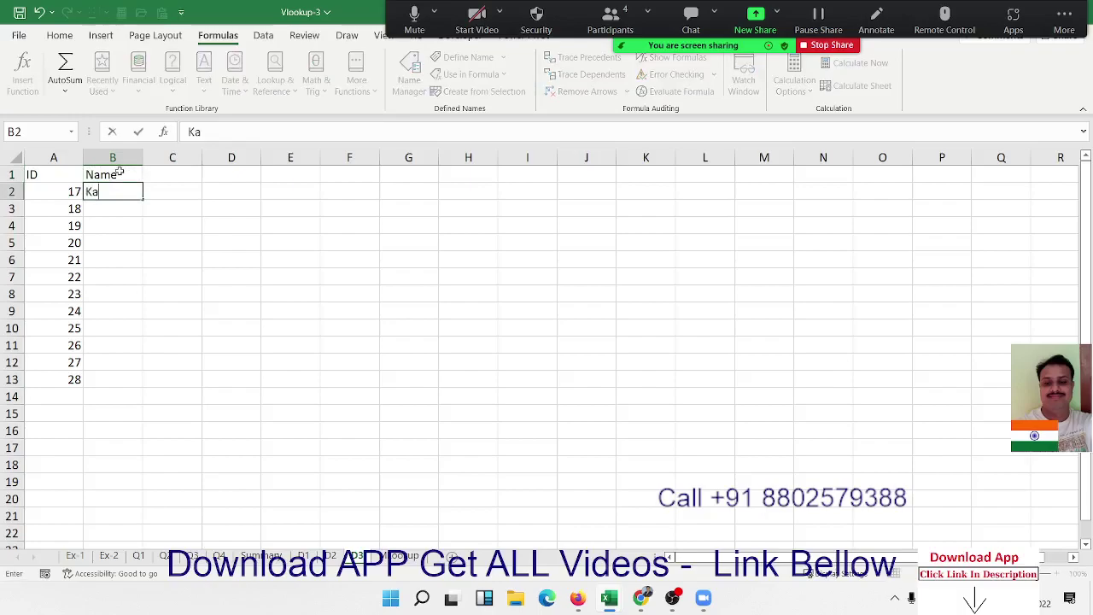
type("vita")
key("Return")
left_click(131, 189)
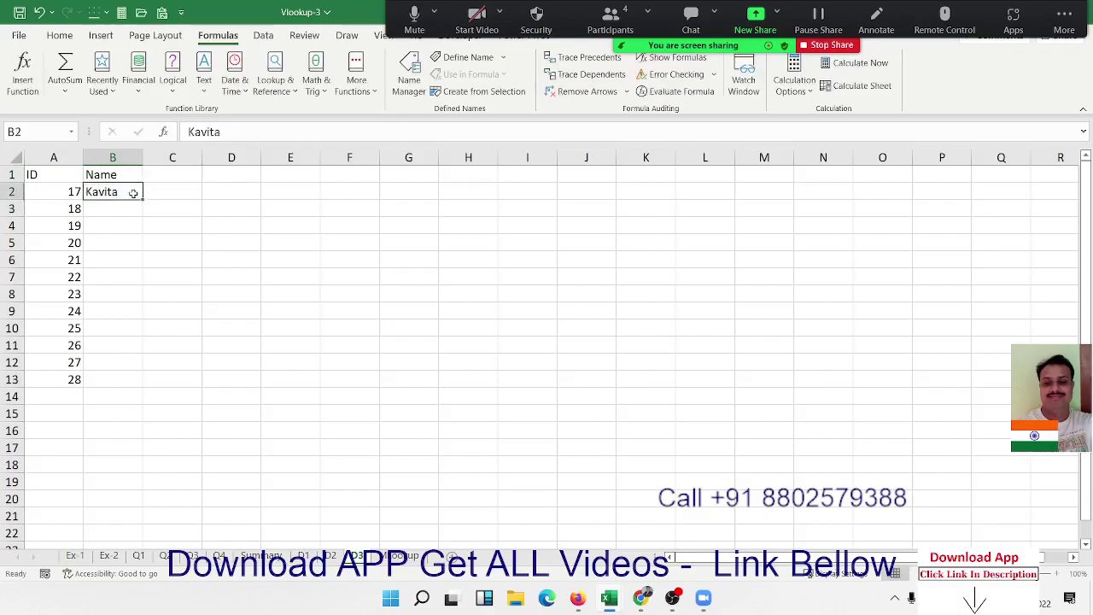
double_click(143, 200)
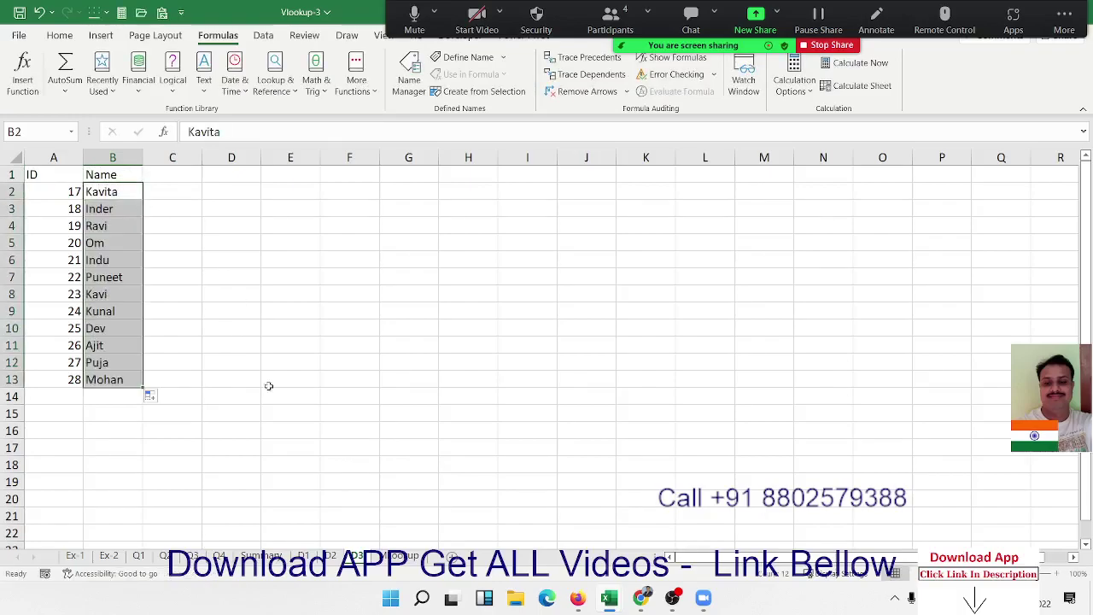
left_click(387, 557)
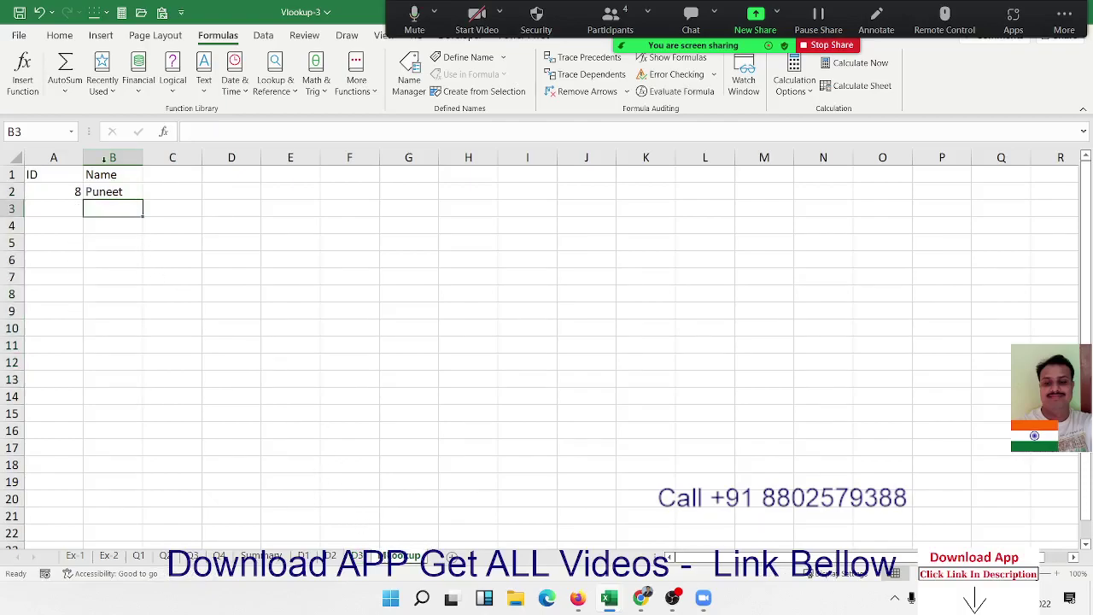
Step: Wrap B2's formula in another IFERROR ending with VLOOKUP(A2,'D3'!A:B,2,0) as the final fallback
double_click(111, 193)
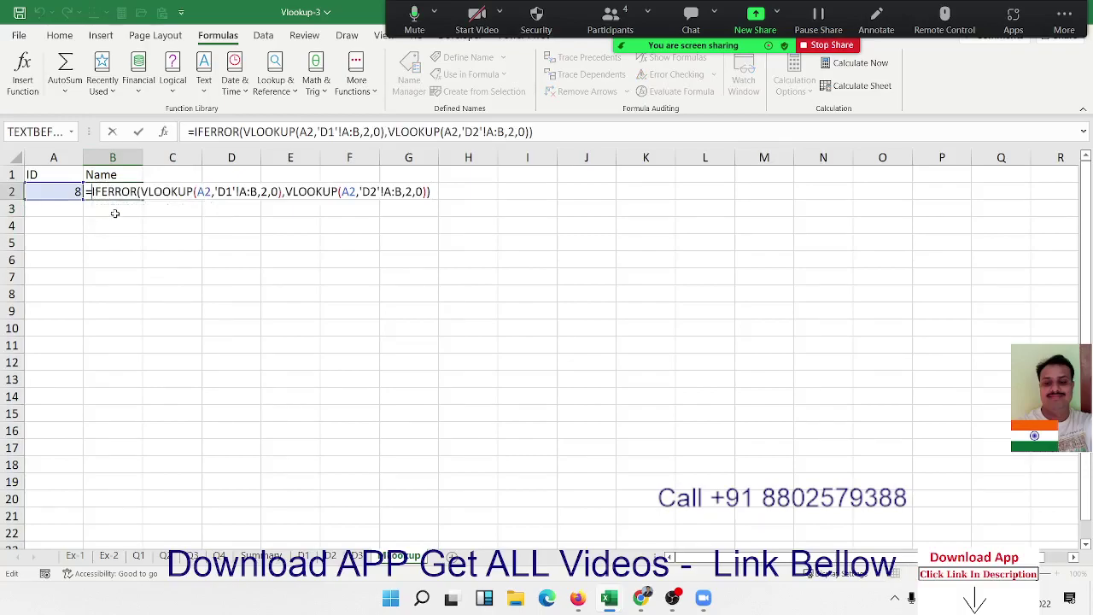
type("I")
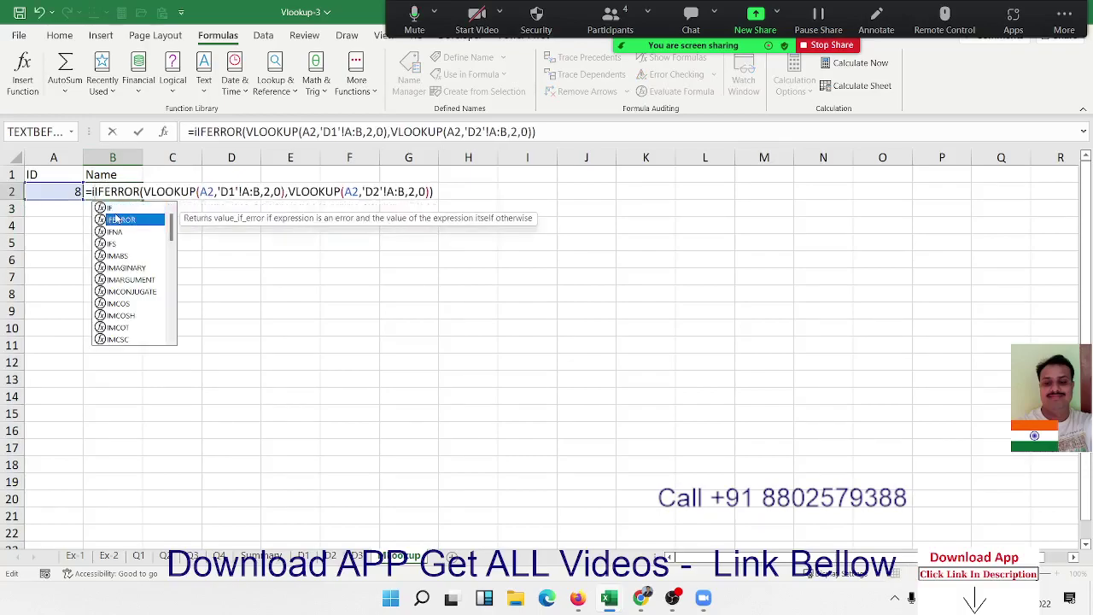
double_click(118, 220)
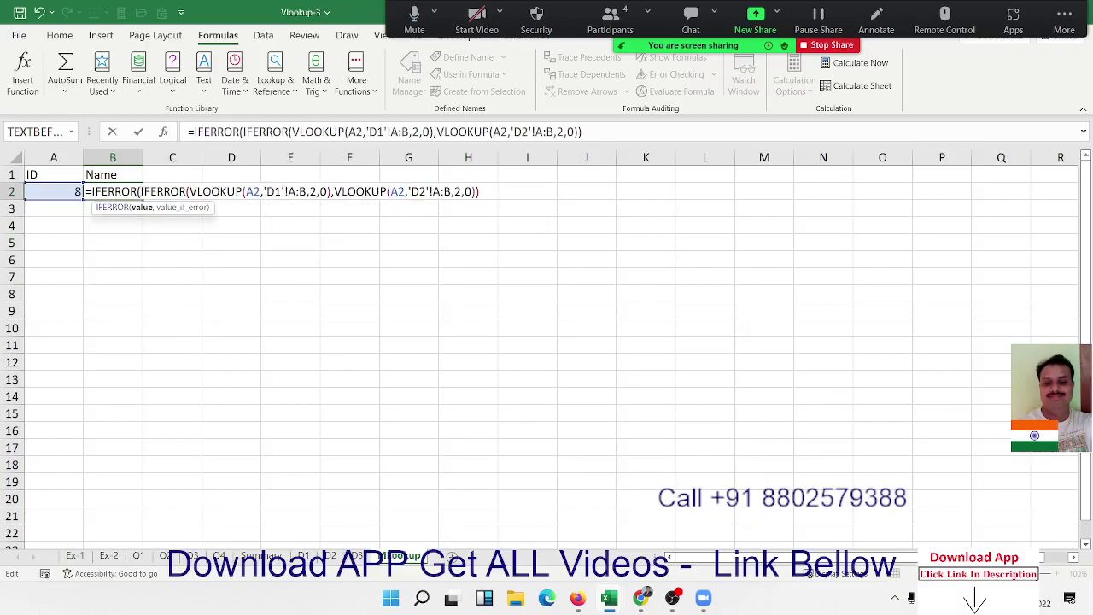
key("End")
type(",vl")
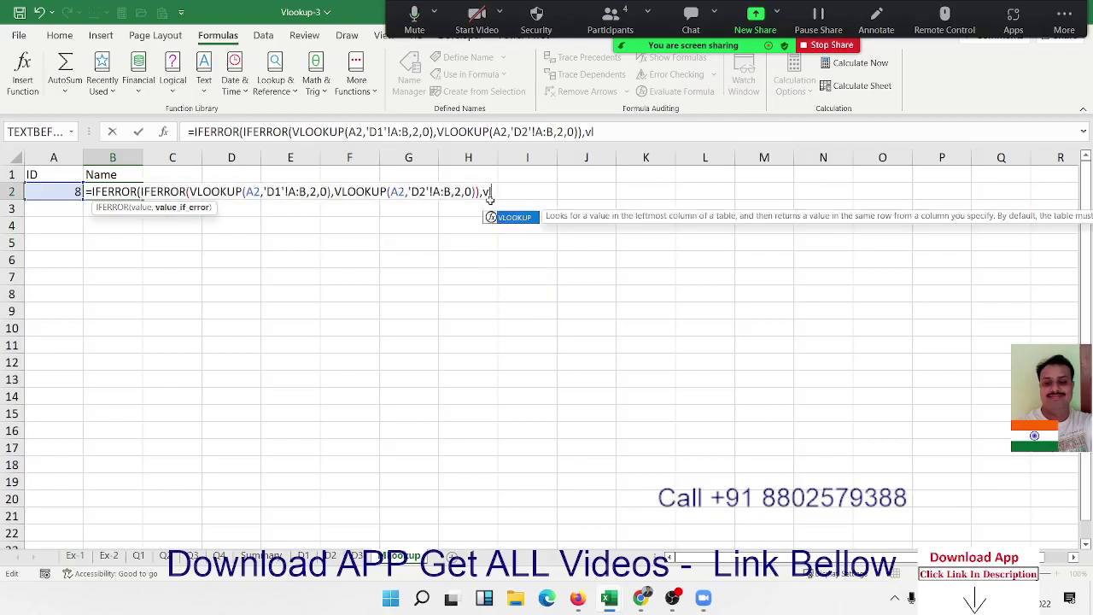
key("Tab")
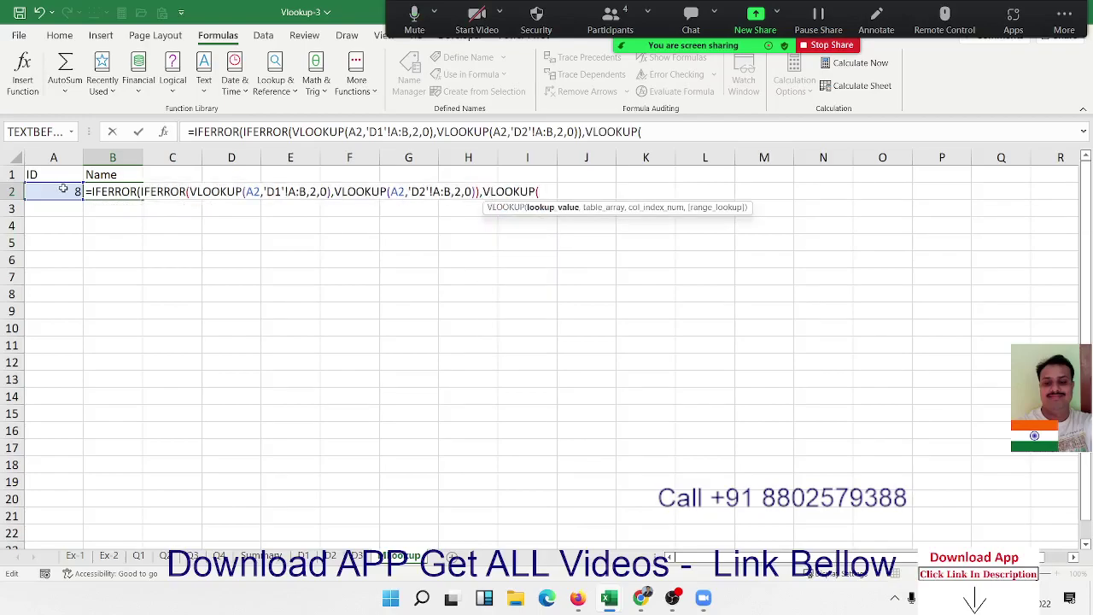
left_click(63, 189)
type(",")
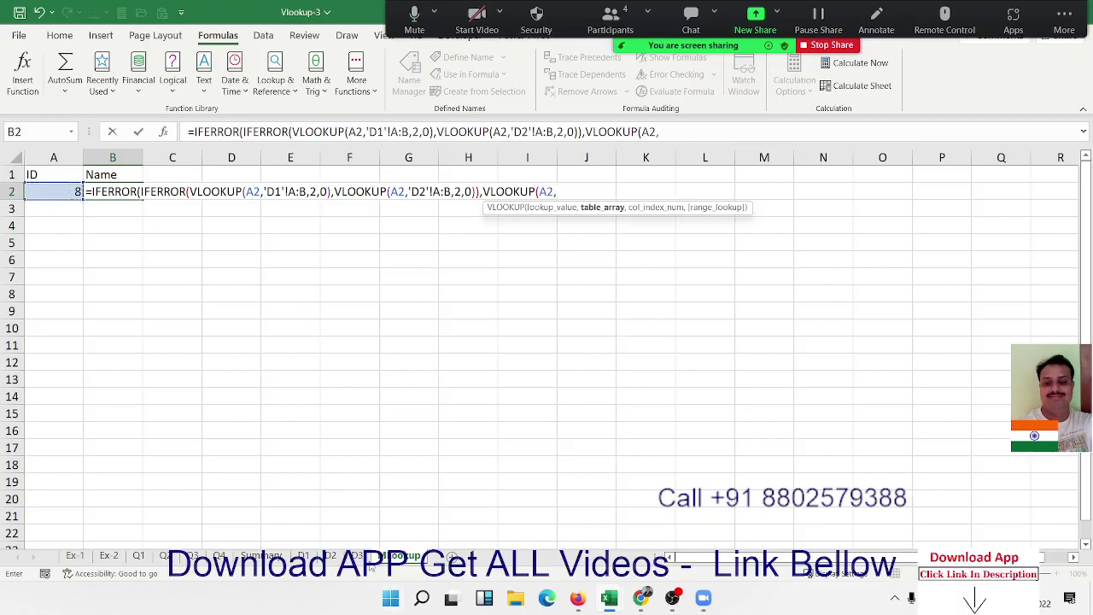
left_click(355, 556)
left_click_drag(53, 158, 94, 159)
type(",2,0")
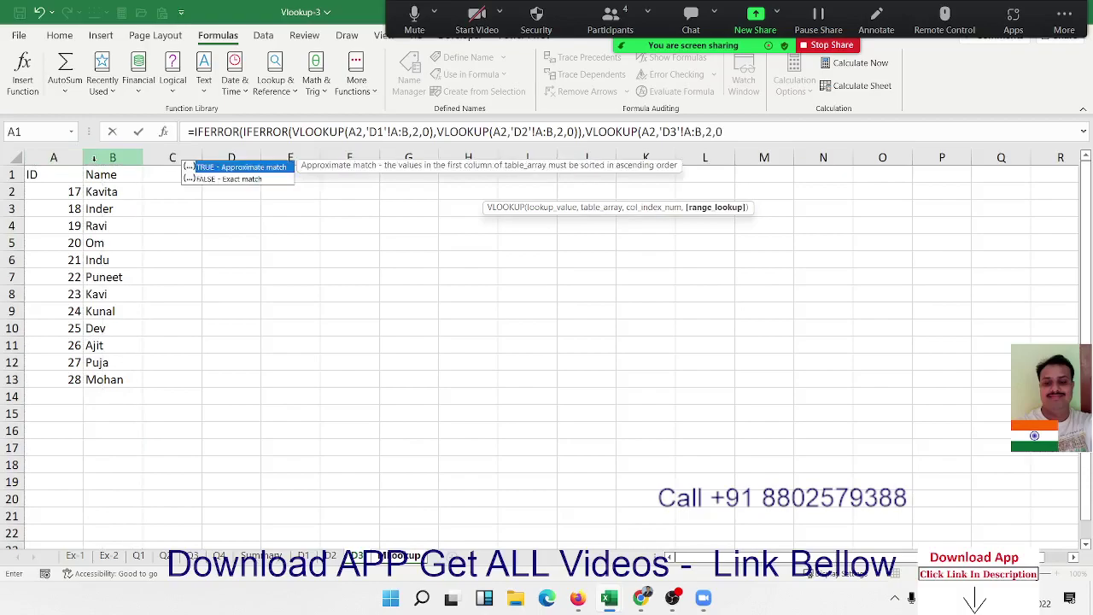
key("Return")
key("Return")
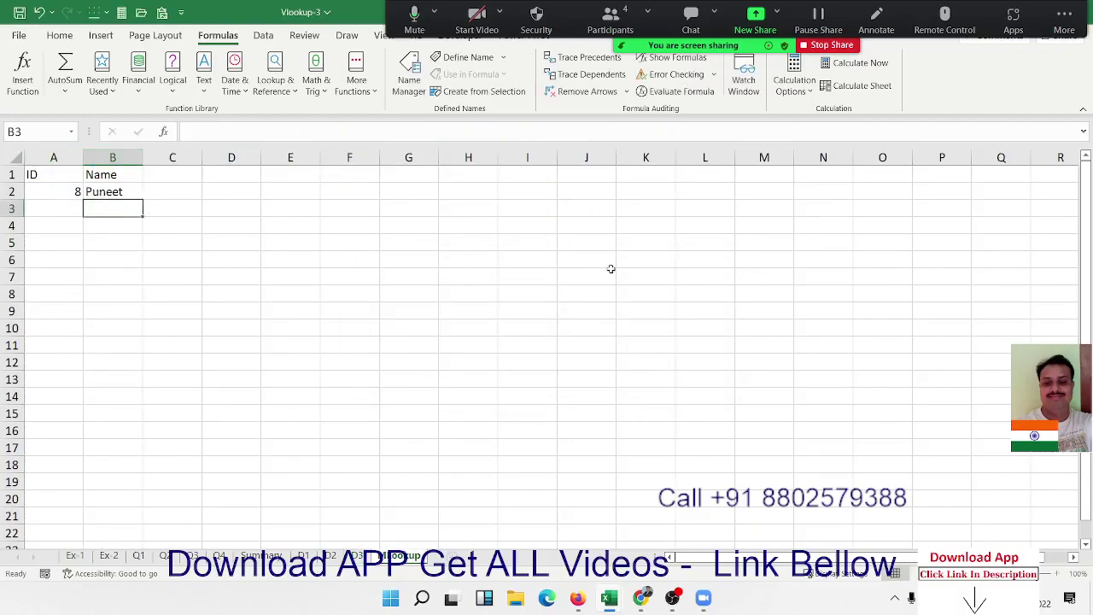
left_click(611, 269)
left_click(877, 18)
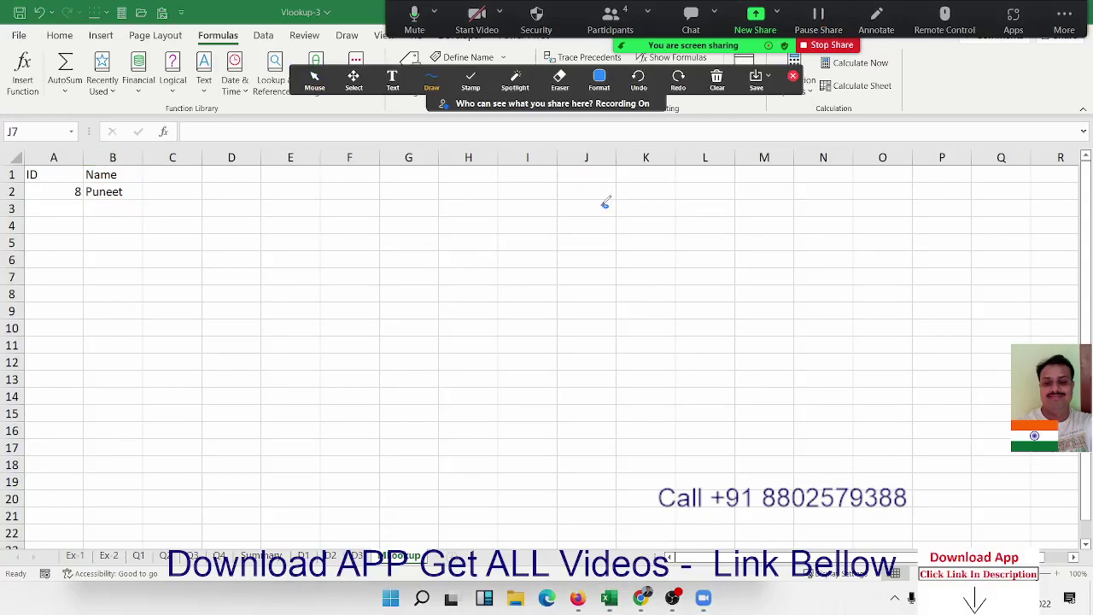
mouse_move(605, 207)
left_mouse_down()
mouse_move(606, 232)
mouse_move(630, 261)
left_mouse_up()
left_click_drag(582, 232, 582, 265)
left_click_drag(800, 208, 805, 250)
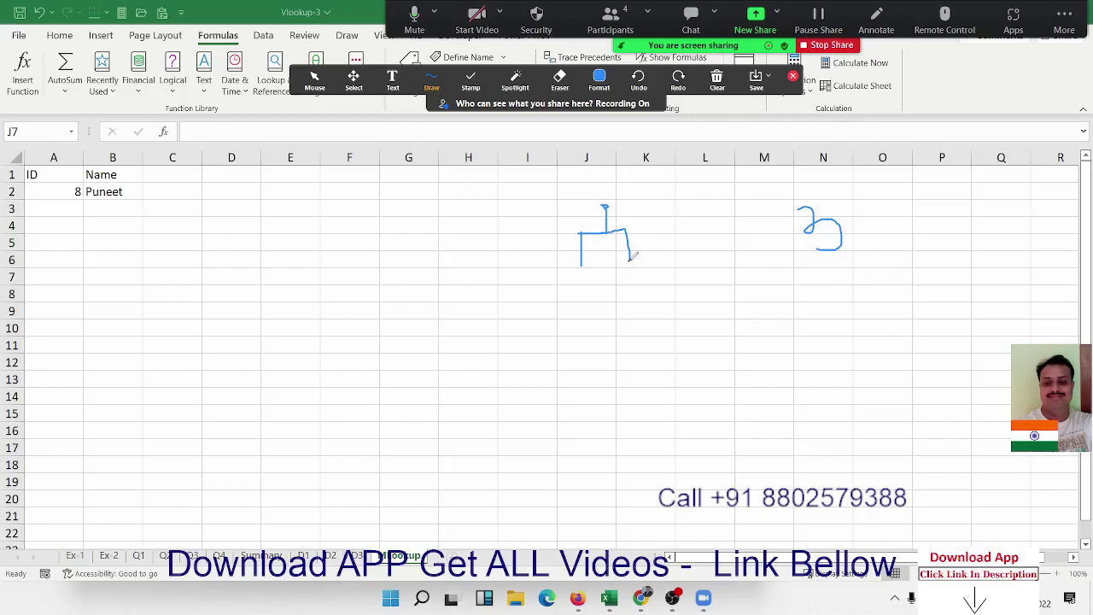
left_click_drag(633, 256, 724, 275)
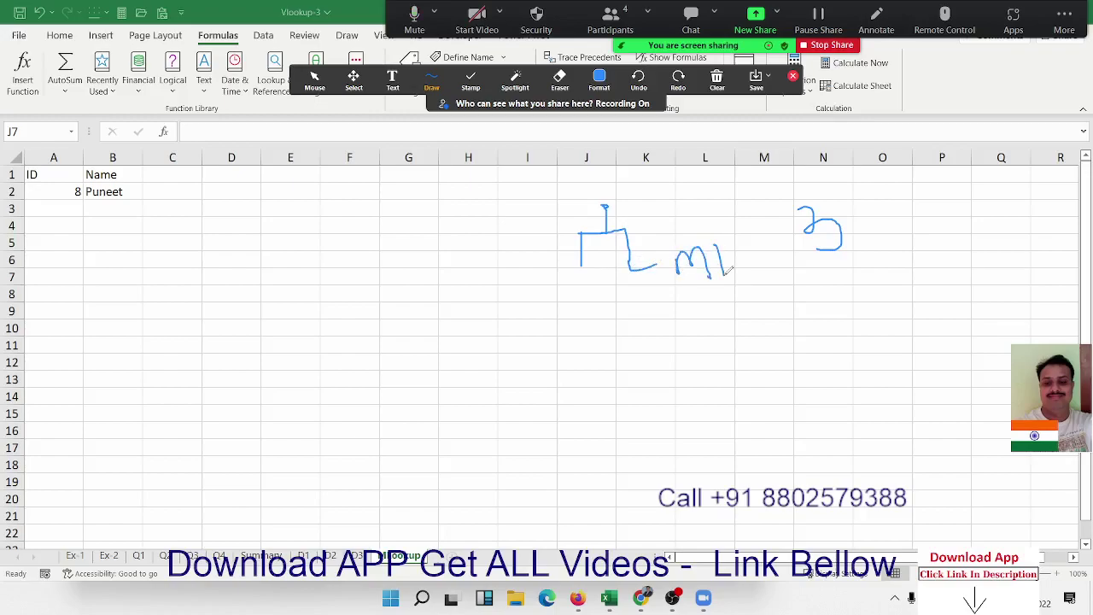
mouse_move(583, 263)
left_mouse_down()
mouse_move(583, 297)
mouse_move(570, 298)
mouse_move(611, 350)
left_mouse_up()
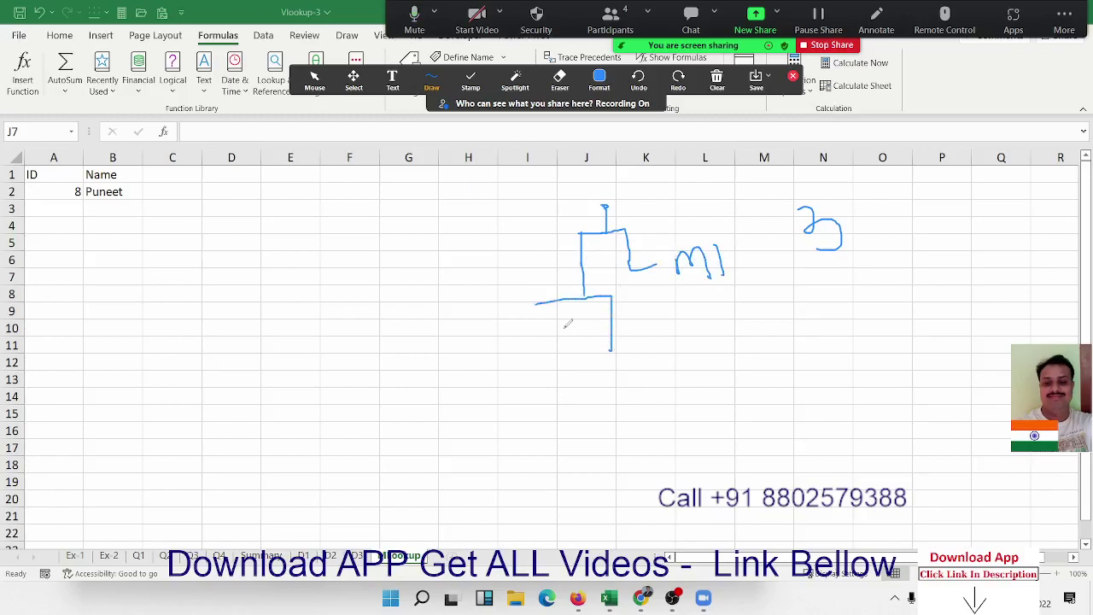
left_click_drag(535, 301, 534, 350)
left_click_drag(533, 407, 566, 408)
mouse_move(575, 369)
left_mouse_down()
mouse_move(608, 399)
mouse_move(636, 372)
mouse_move(659, 386)
left_mouse_up()
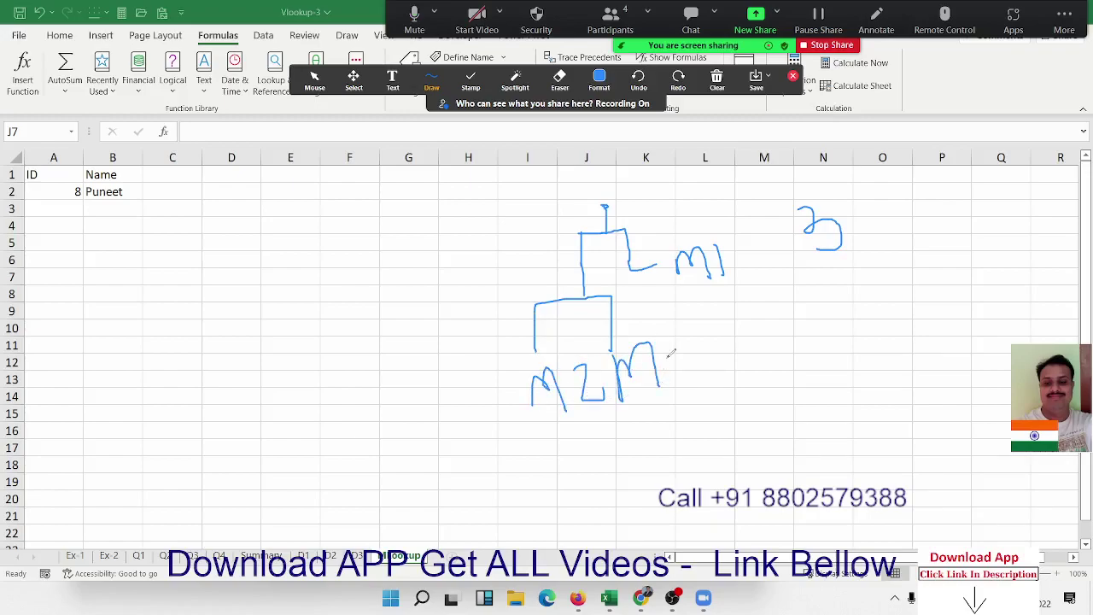
left_click_drag(668, 345, 692, 369)
left_click(717, 79)
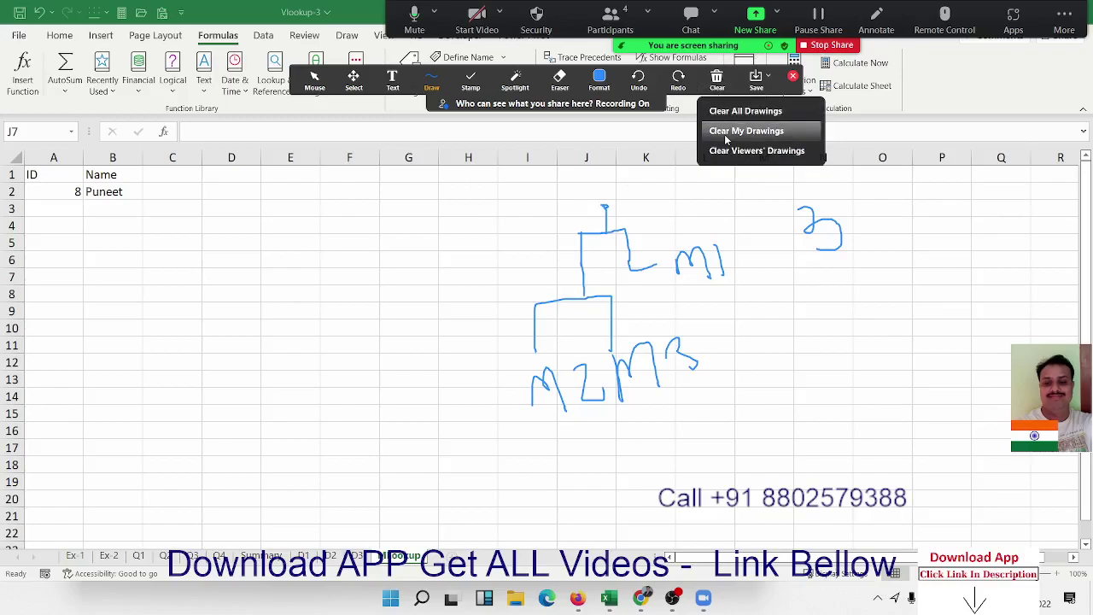
left_click(743, 132)
left_click(794, 77)
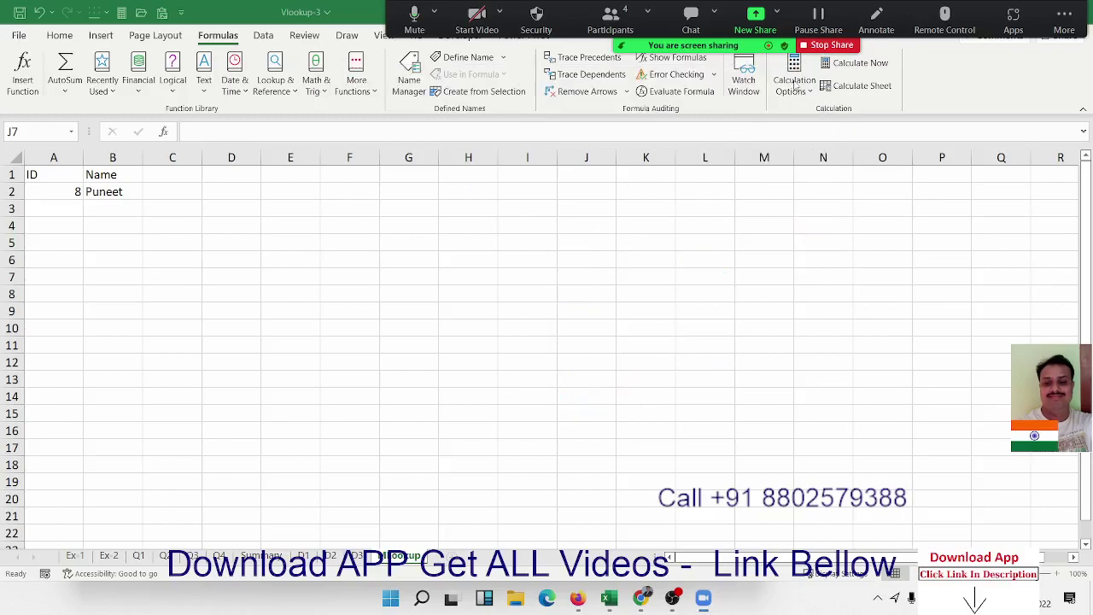
double_click(115, 189)
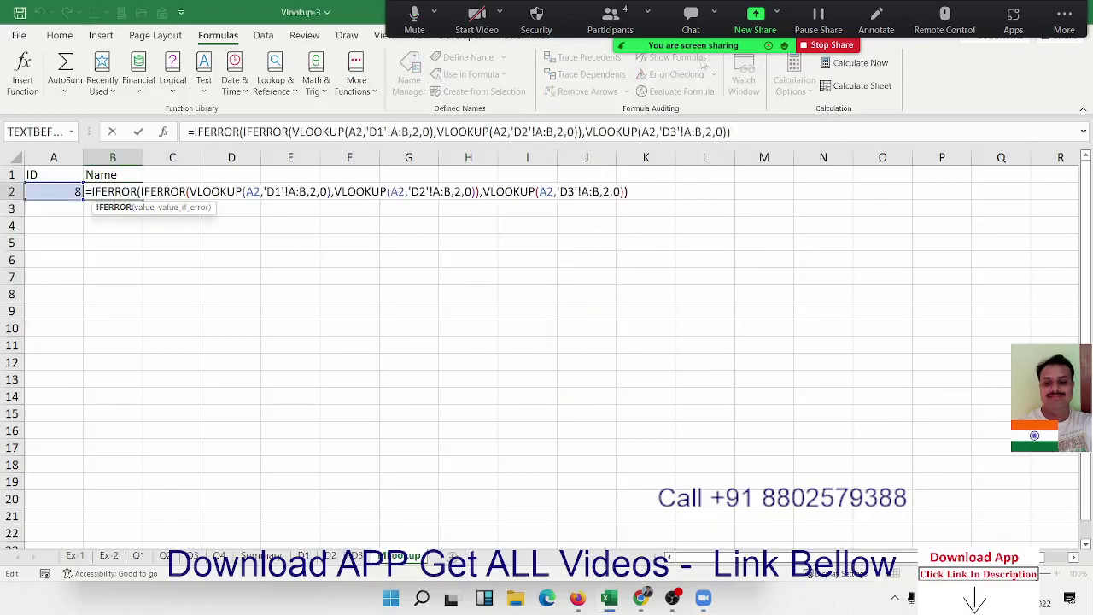
left_click(877, 19)
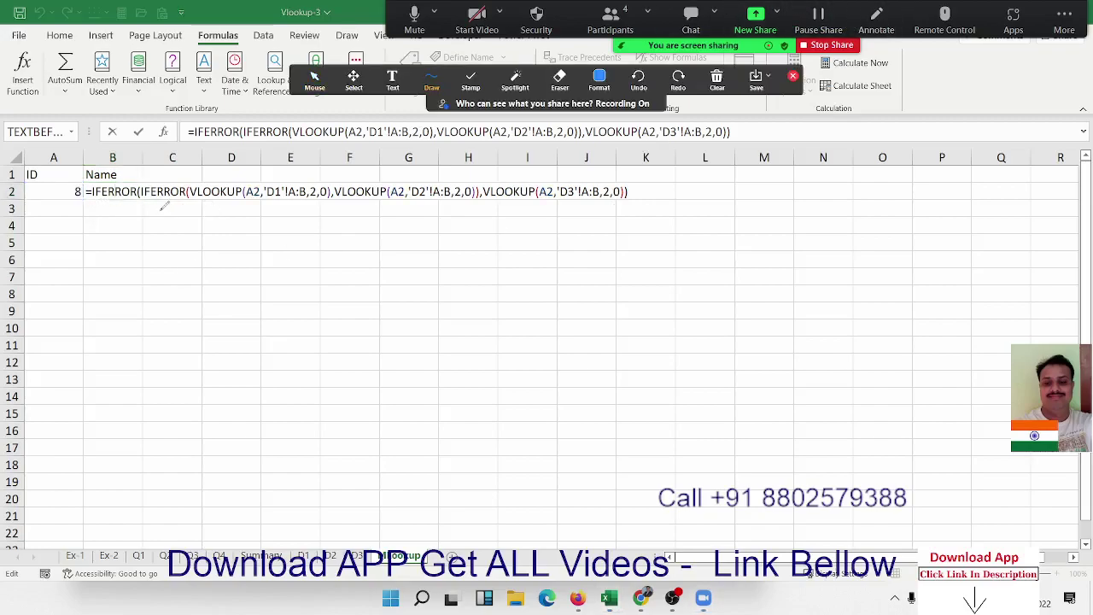
left_click_drag(157, 202, 483, 193)
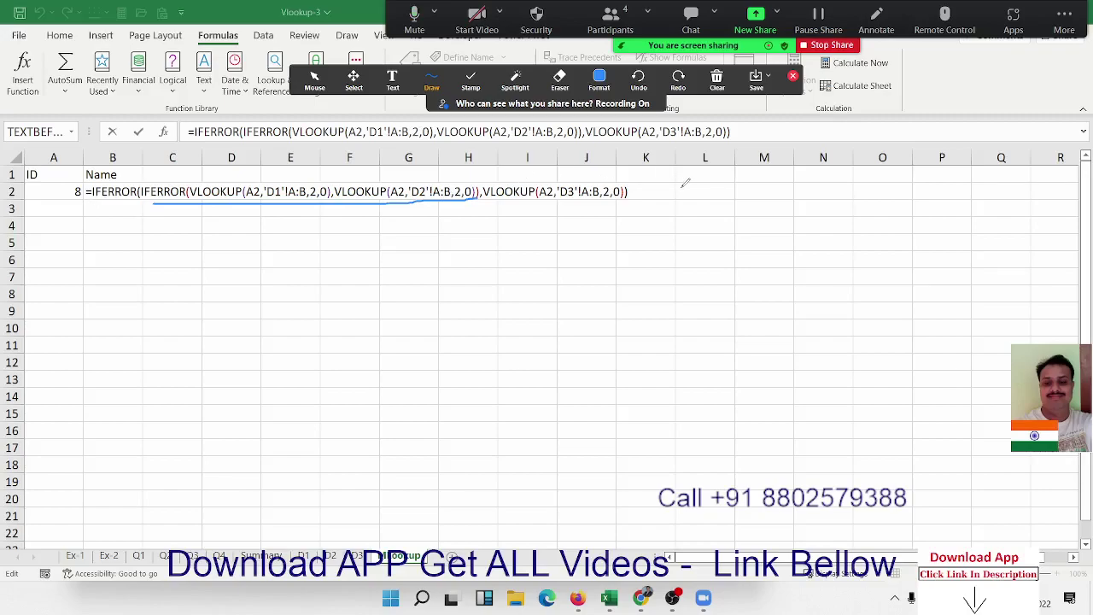
left_click(722, 83)
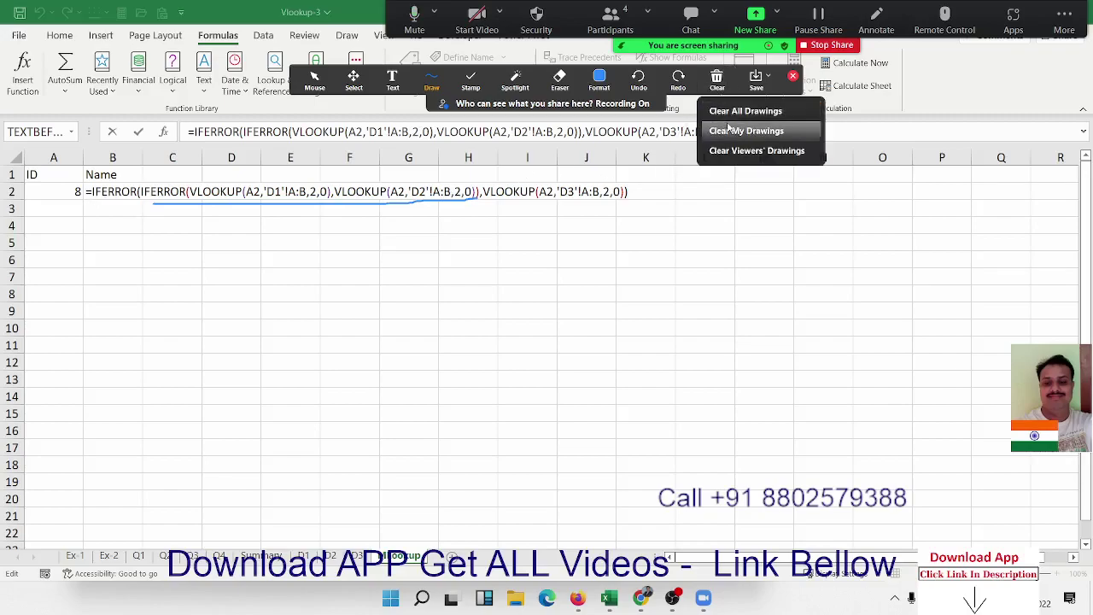
left_click(730, 131)
left_click(794, 80)
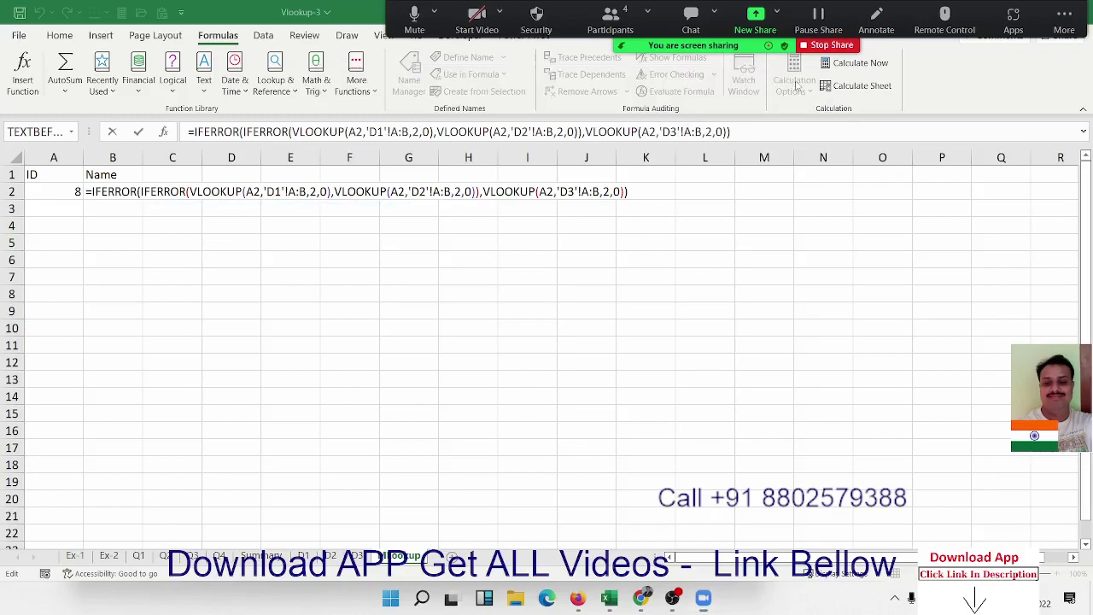
double_click(98, 190)
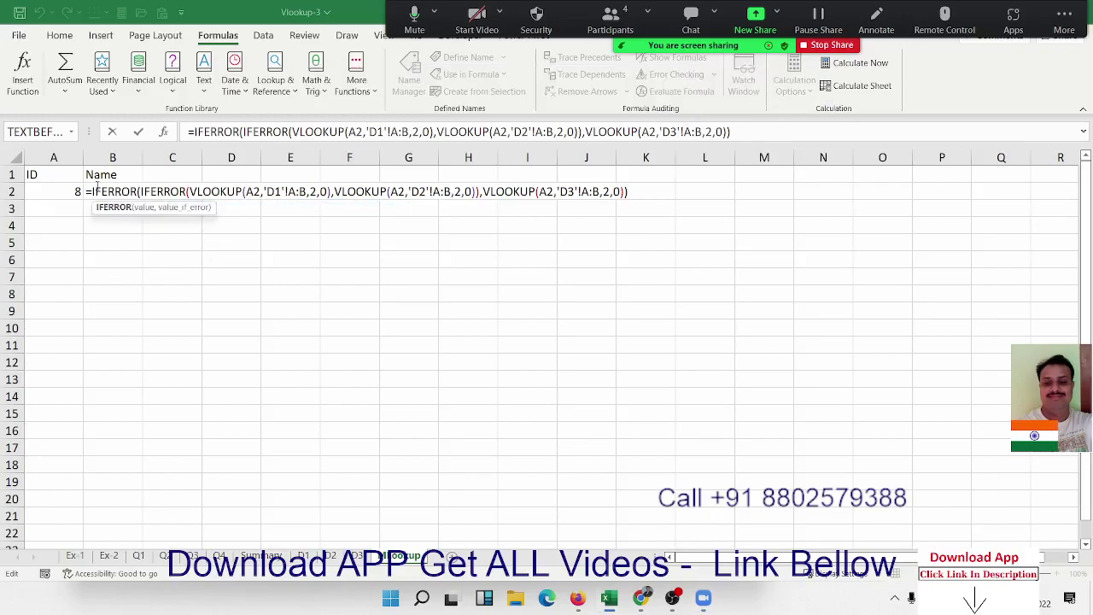
key("Return")
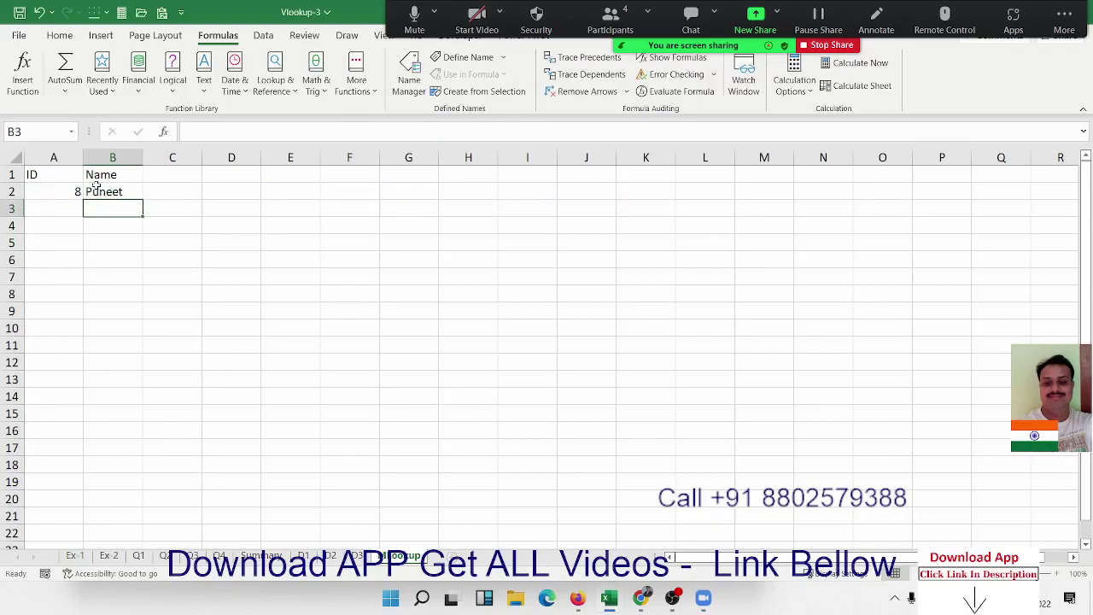
Step: Look through the Ex-1, lookup, Ex-2 and Q1 sheets, checking B2's formula
left_click(74, 556)
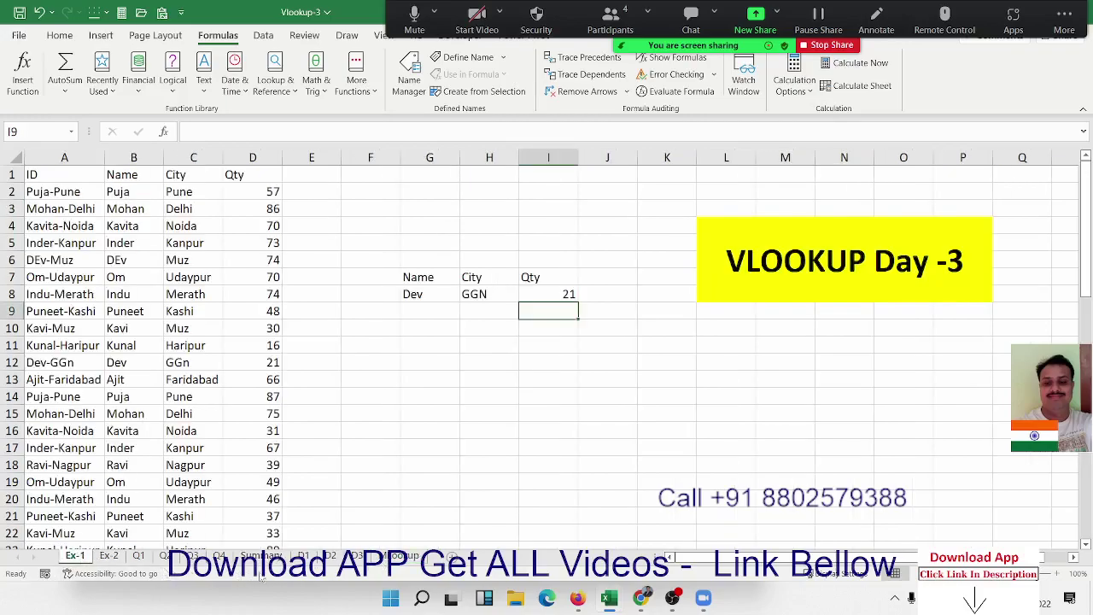
left_click(398, 556)
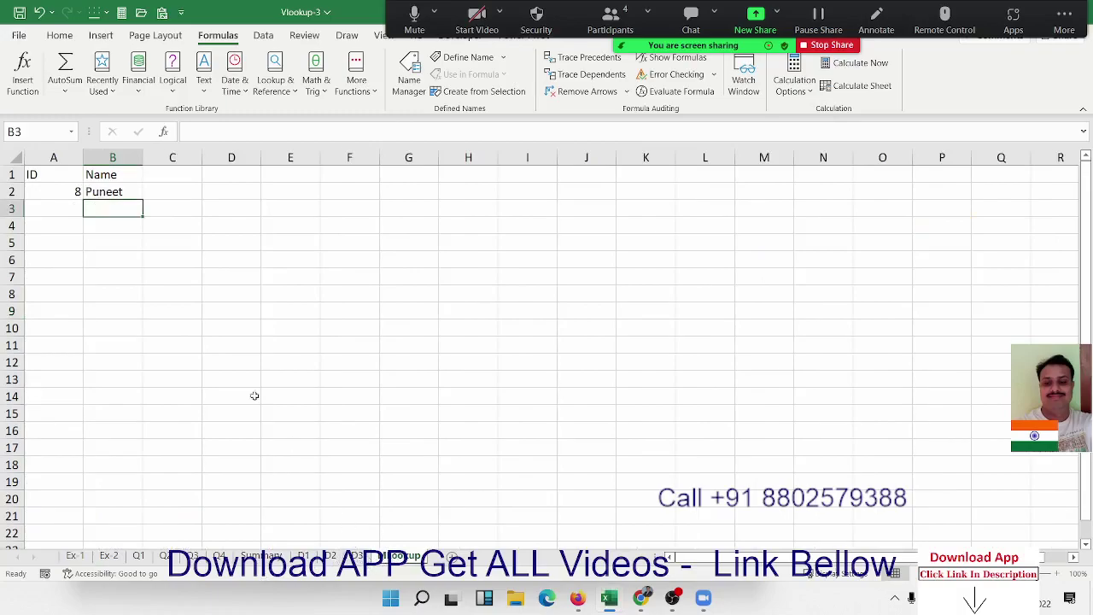
left_click(108, 193)
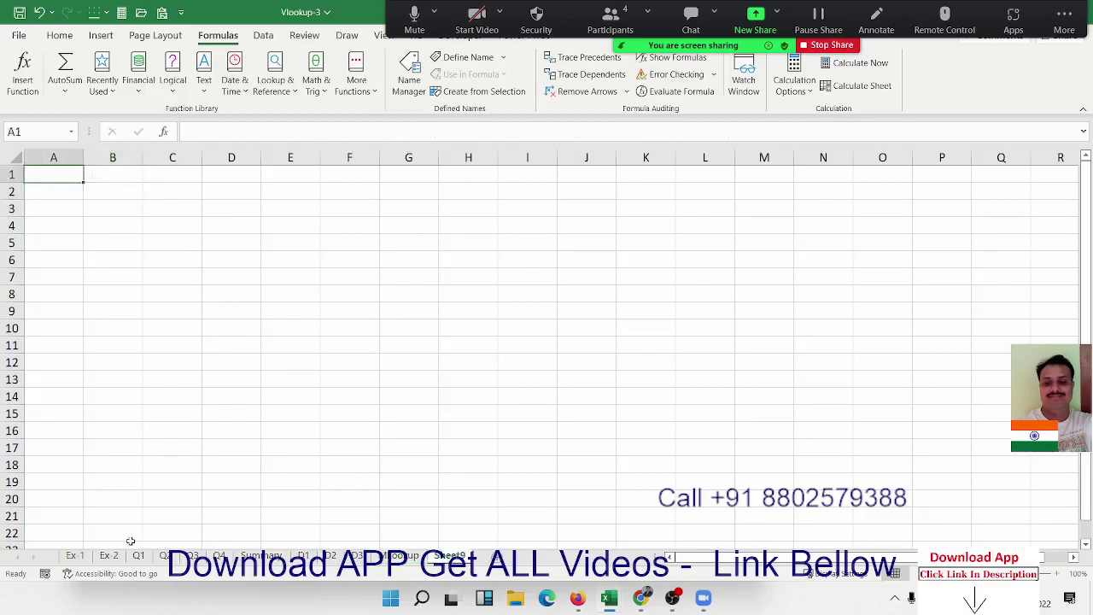
left_click(75, 556)
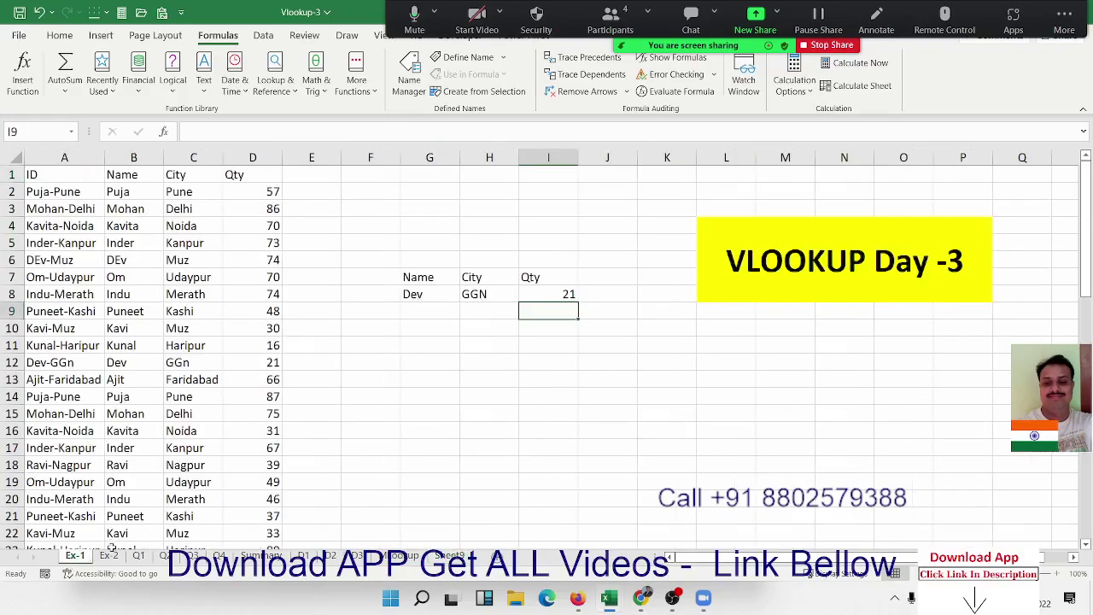
left_click(108, 555)
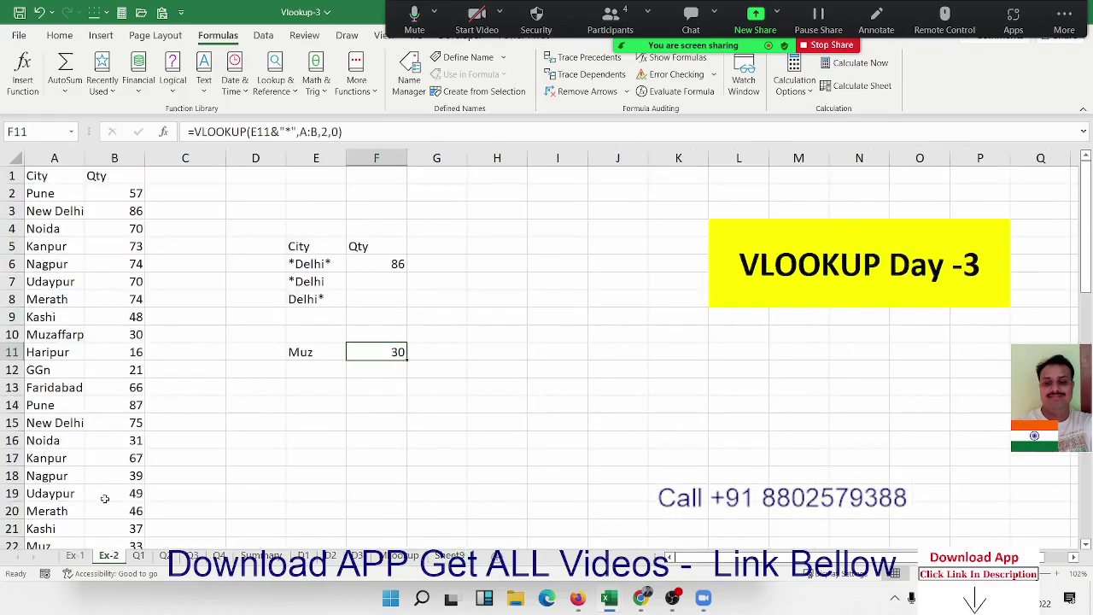
left_click(139, 556)
left_click(108, 555)
left_click(74, 555)
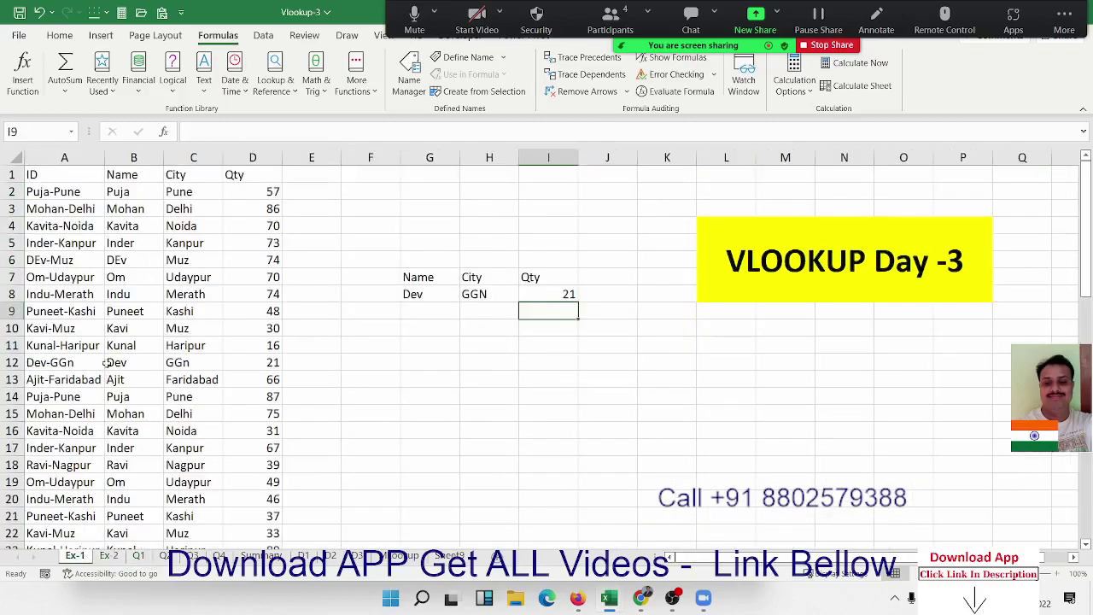
Step: Copy the Name and Qty columns from Ex-1 and paste them at A1 of the new sheet
left_click(121, 158)
left_click(257, 157, "ctrl")
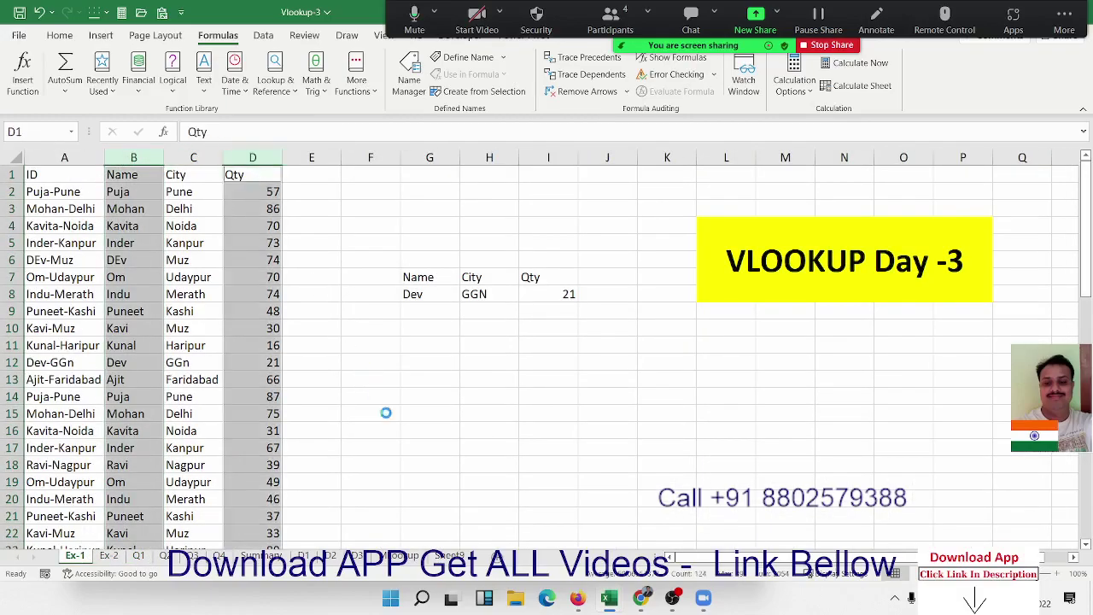
key("ctrl+c")
left_click(451, 555)
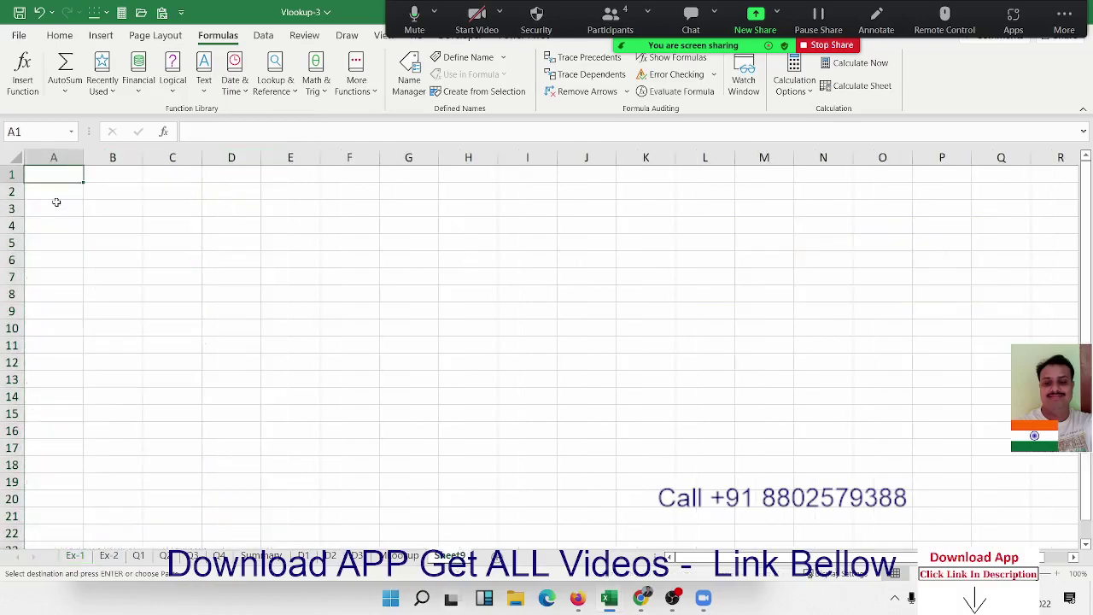
key("ctrl+v")
key("Escape")
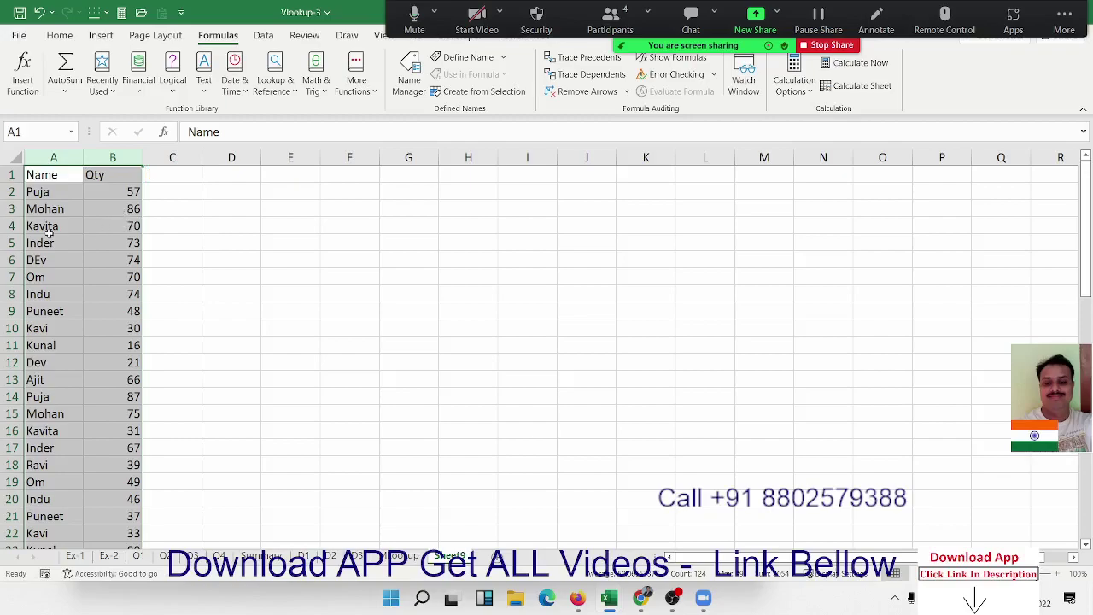
Step: Enter headers Name and Qty in E3:F3 and the name Puja in E4
left_click_drag(290, 209, 230, 243)
left_click(295, 209)
type("N")
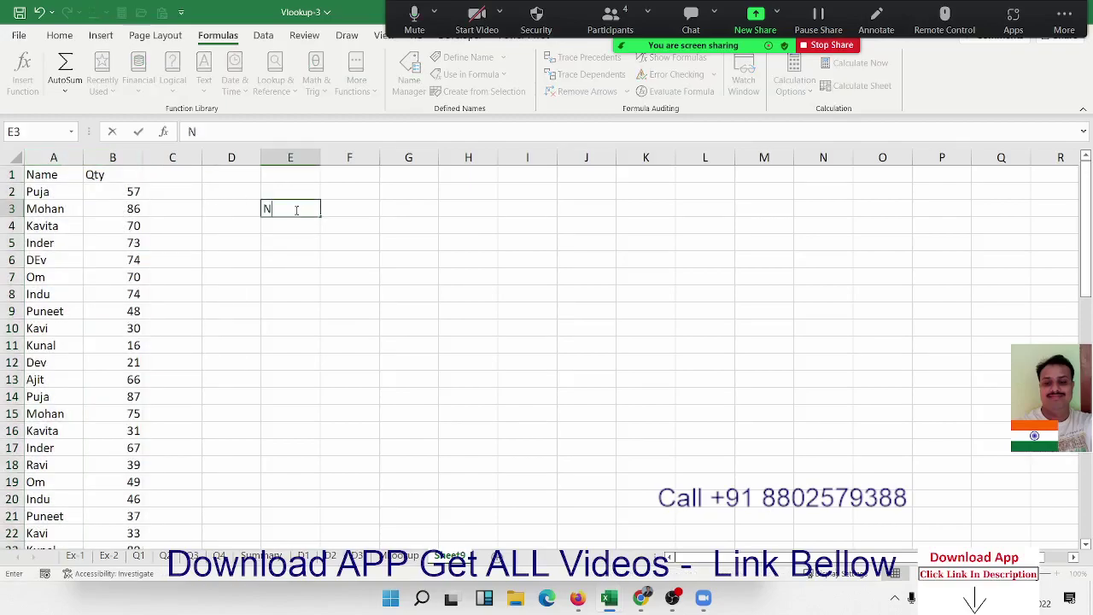
type("ame")
key("Tab")
left_click(294, 209)
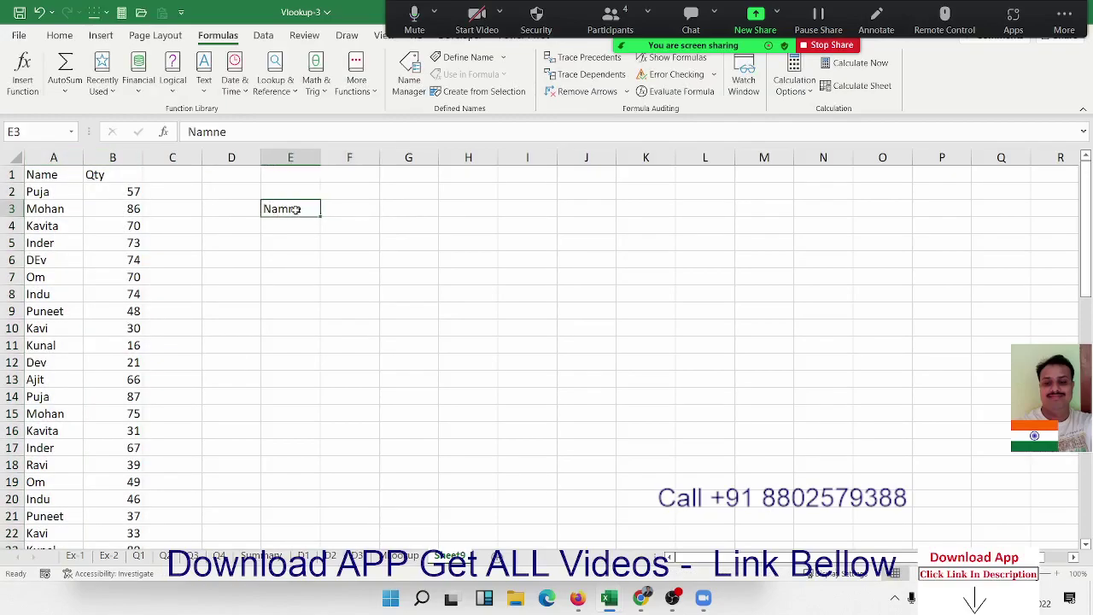
type("NAme")
key("Tab")
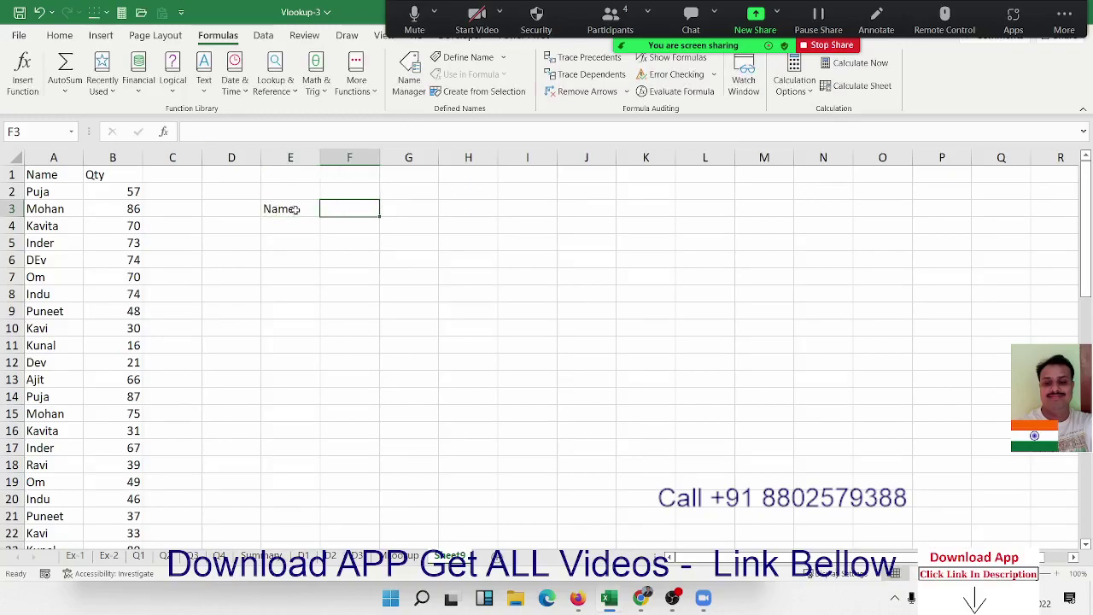
type("Qty")
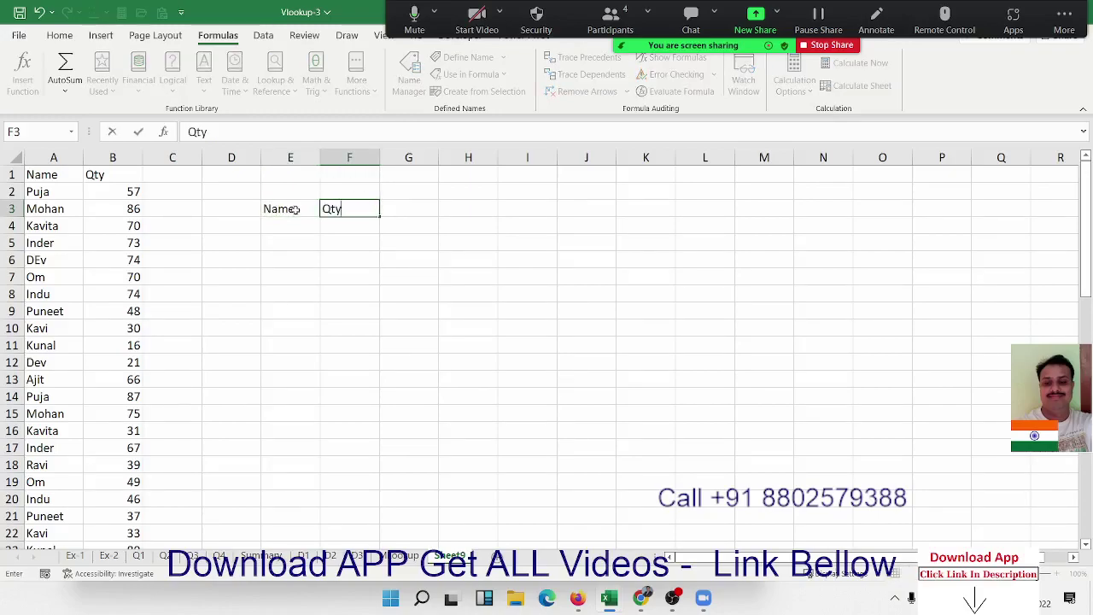
key("Return")
key("Left")
type("Puj")
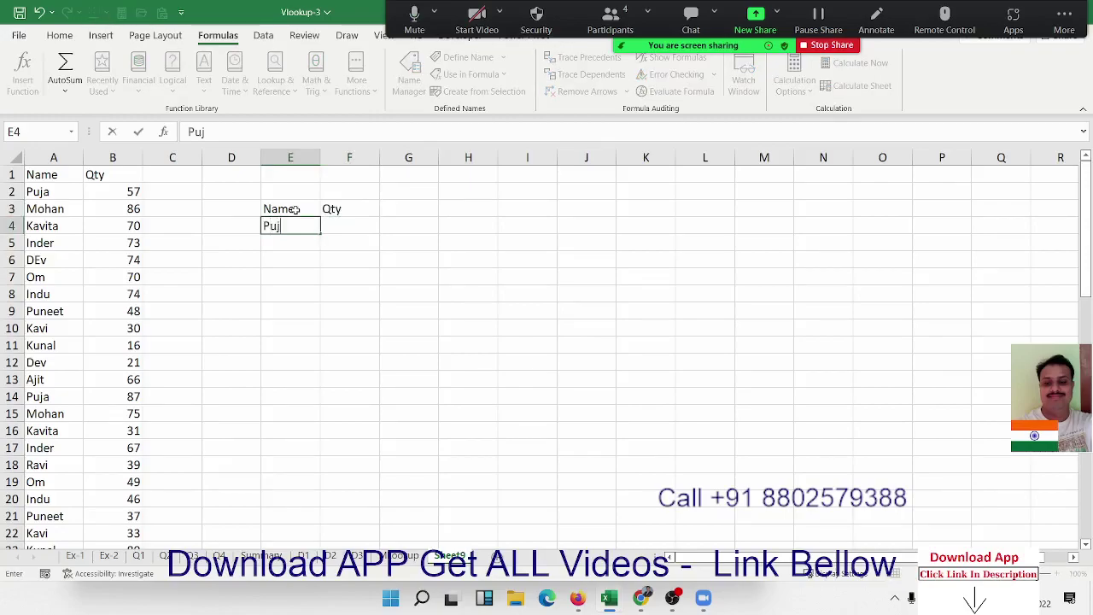
type("a")
key("Tab")
Step: Enter =VLOOKUP(E4,A:B,2,0) in F4, returning 57 for Puja
type("=vl")
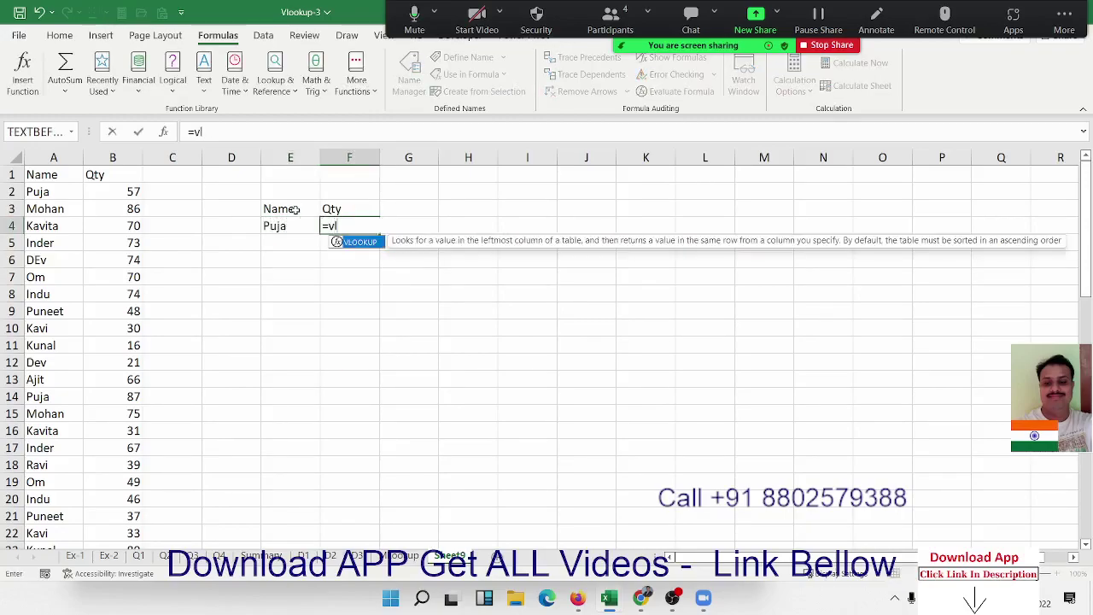
key("Tab")
key("Left")
type(",")
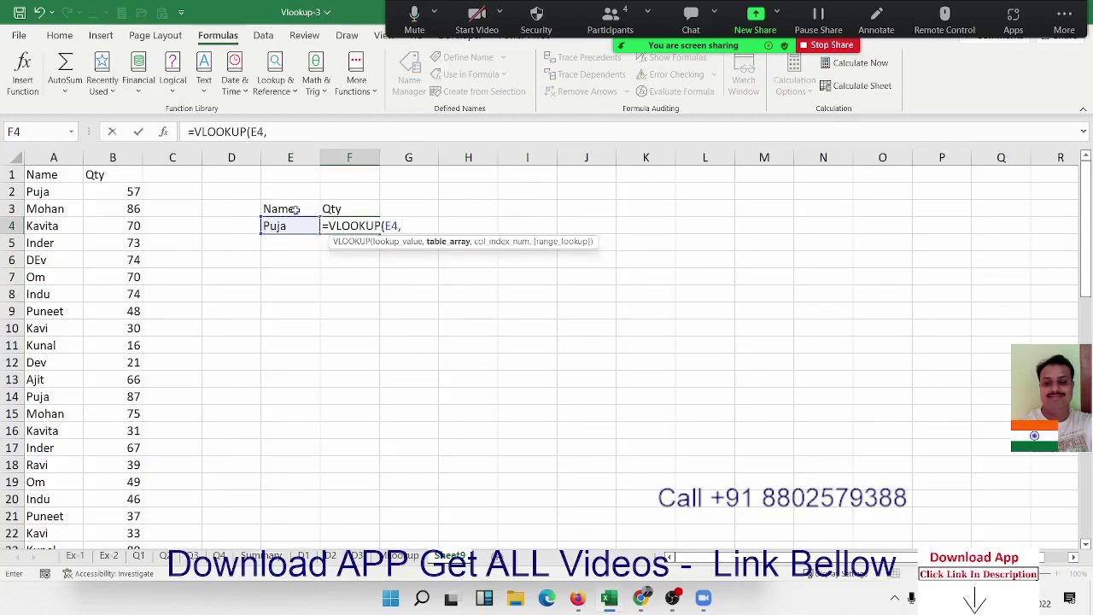
left_click_drag(51, 158, 89, 159)
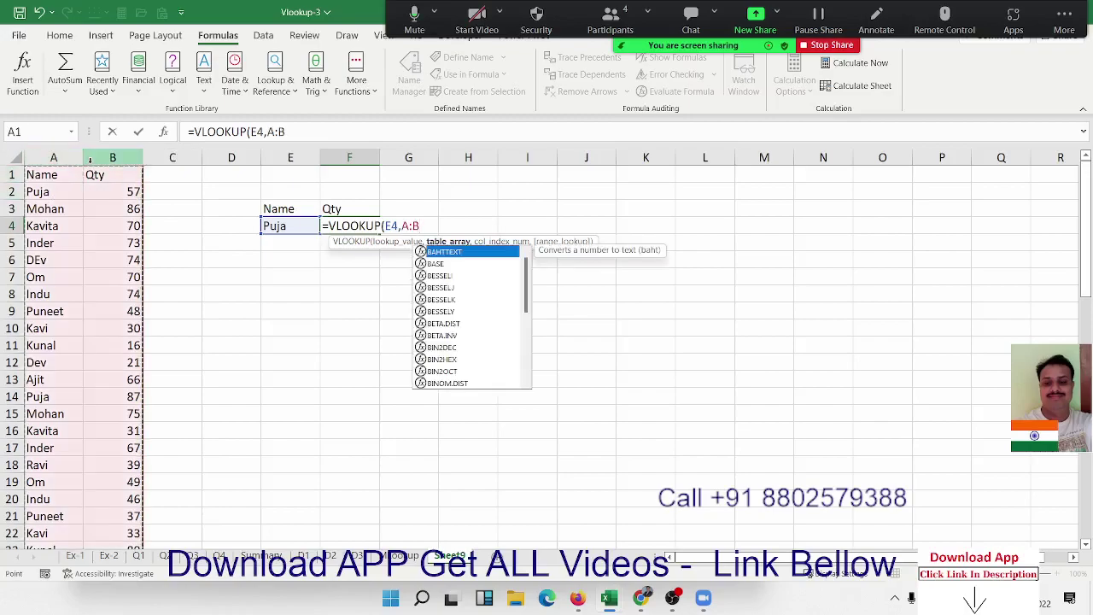
type(",2,0")
key("Return")
Step: Turn on filters for the Name and Qty data from A1
key("Up")
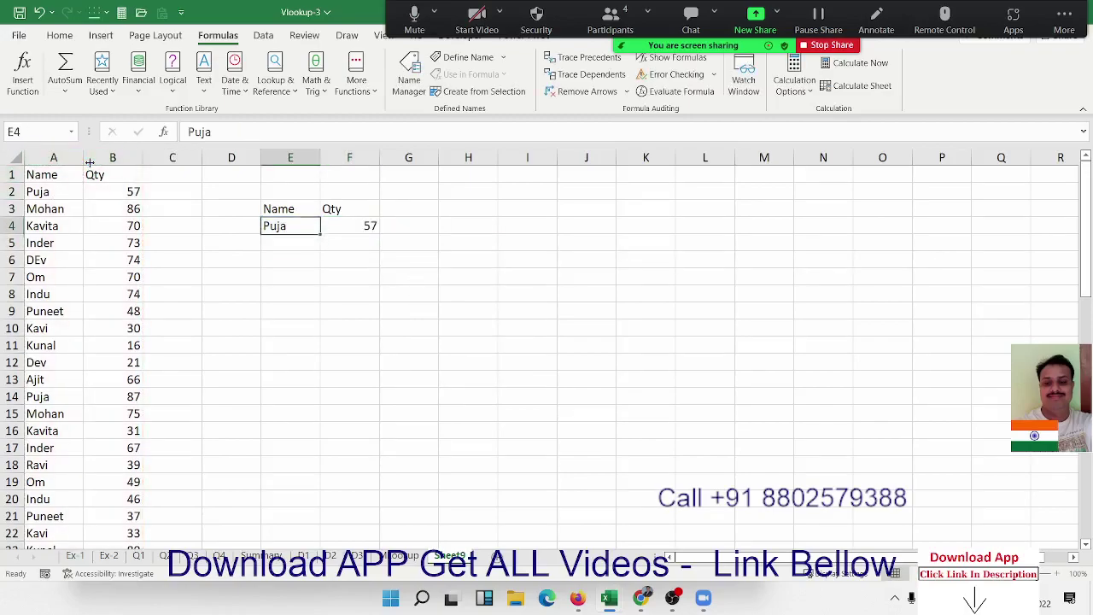
key("Right")
key("Left")
key("Left")
key("Left")
key("Left")
key("Left")
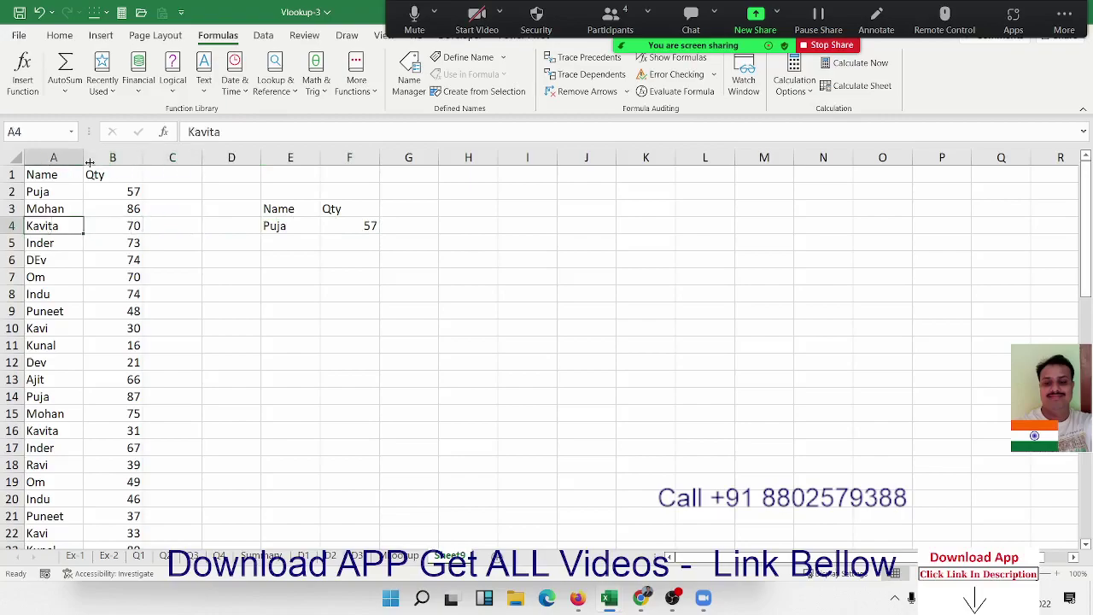
key("Up")
key("Up")
key("Up")
key("ctrl+shift+l")
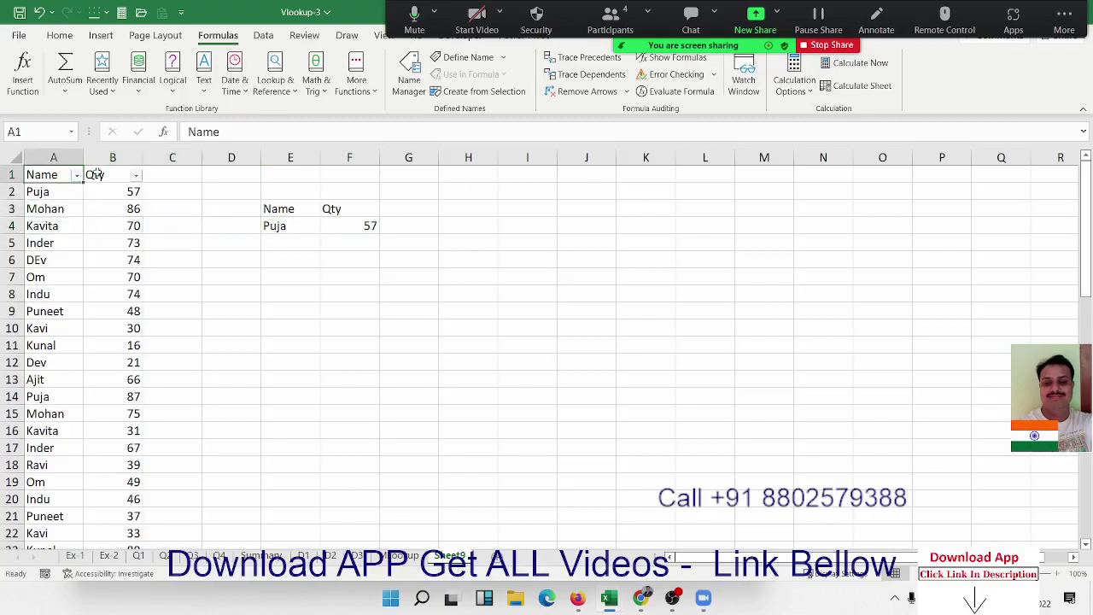
Step: Filter the Name column to show only Puja's rows and review her quantities
left_click(76, 176)
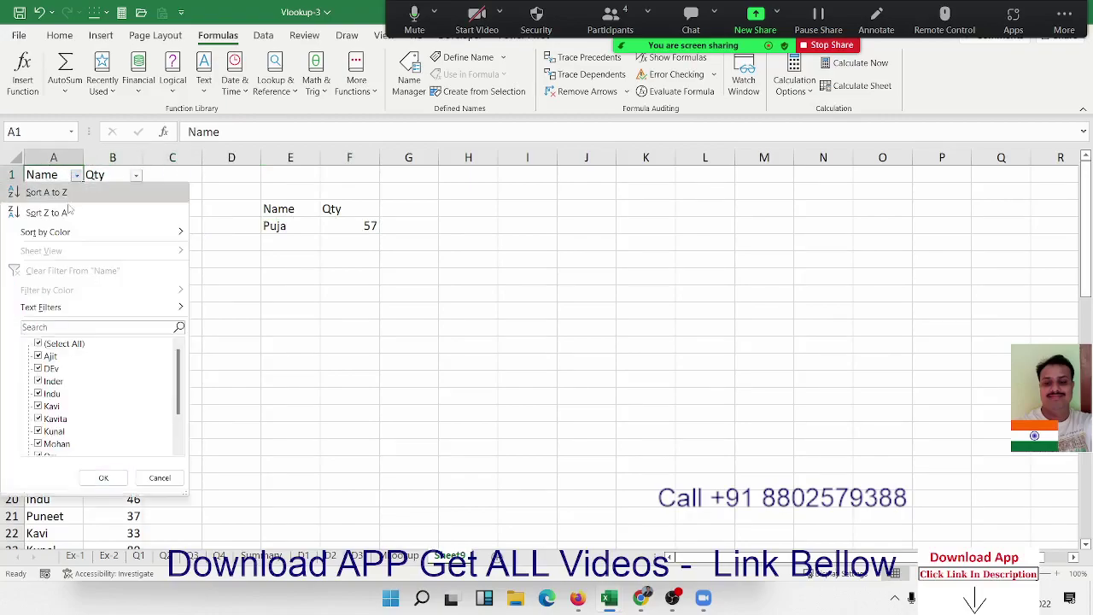
left_click(56, 343)
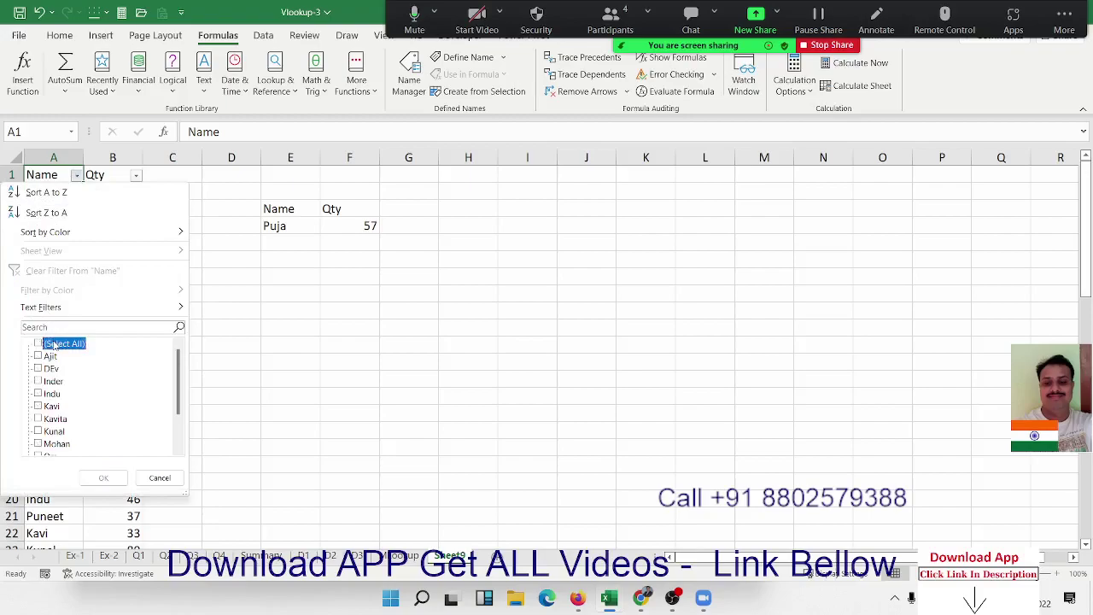
scroll(56, 431, "down", 2)
left_click(47, 419)
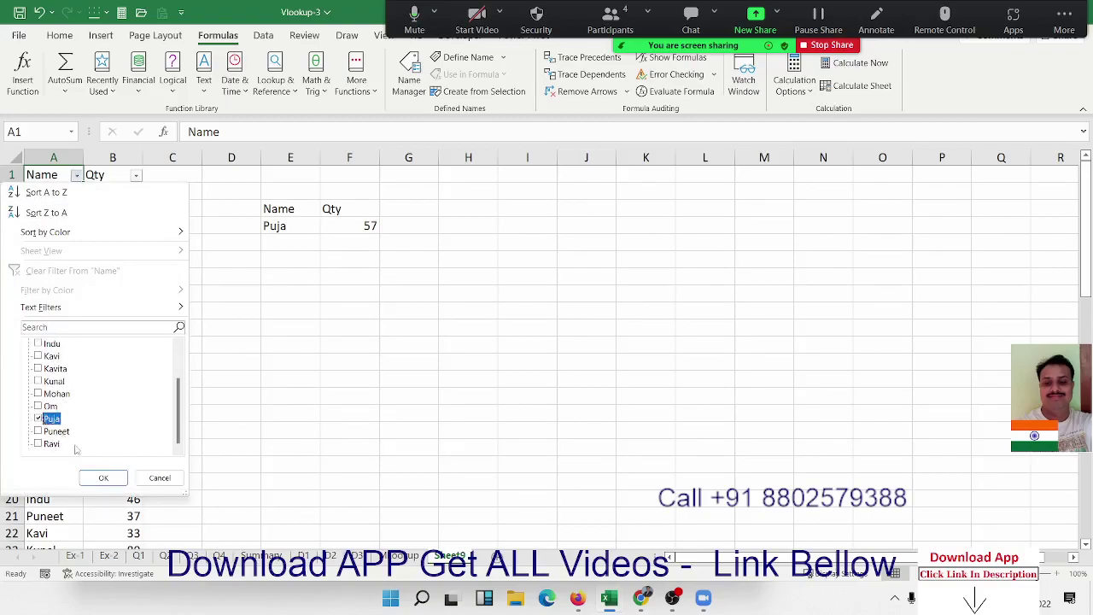
left_click(103, 477)
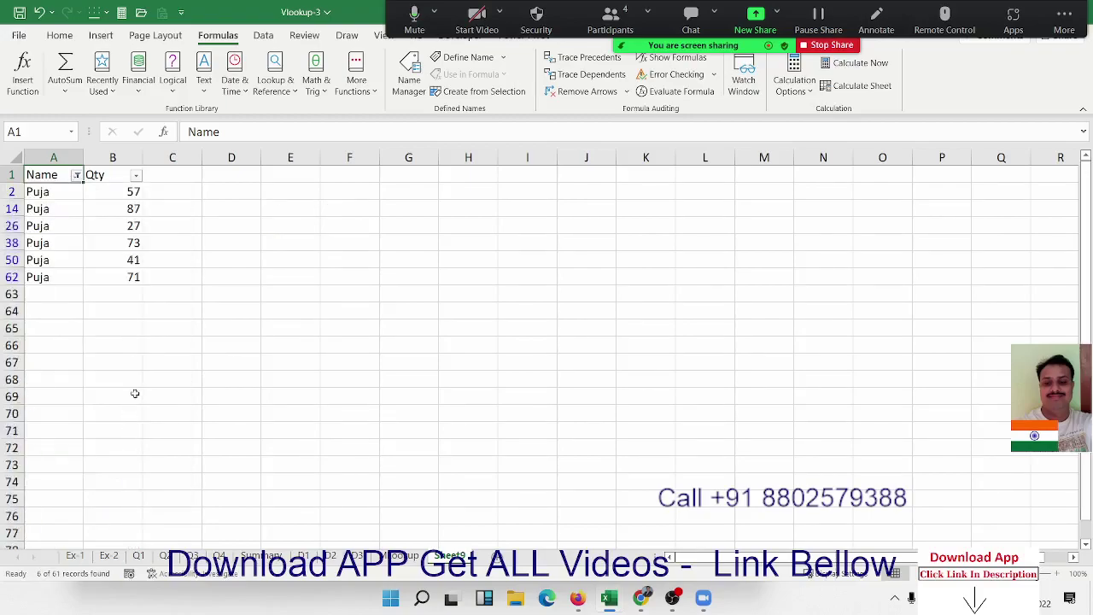
left_click(133, 193)
left_click(128, 207)
left_click(130, 223)
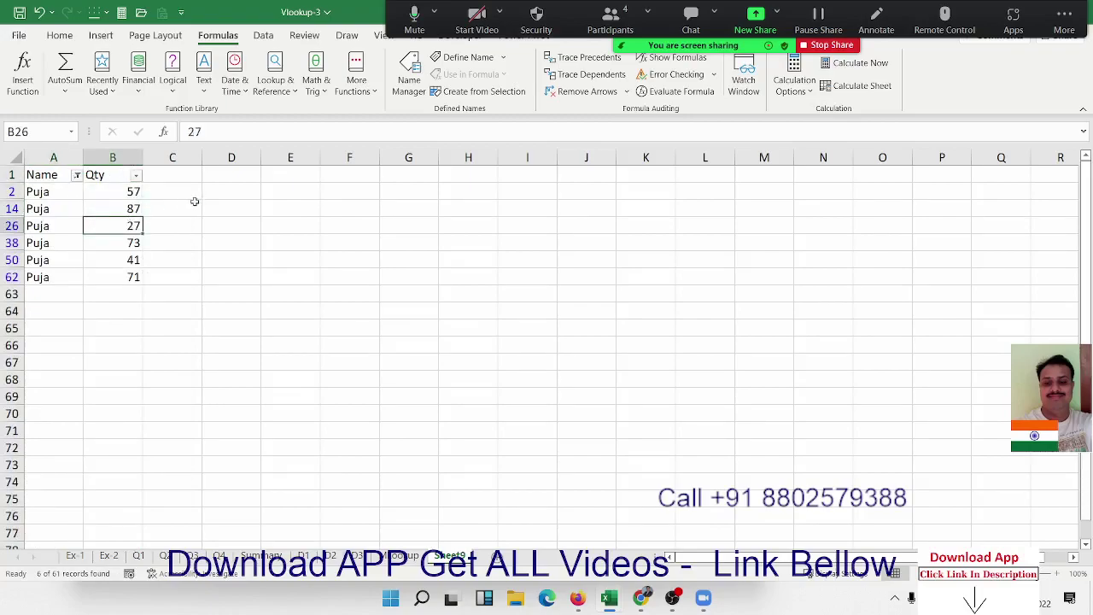
Step: Type 57,87,27,73,41,71 into E2 and remove the filter
left_click(288, 194)
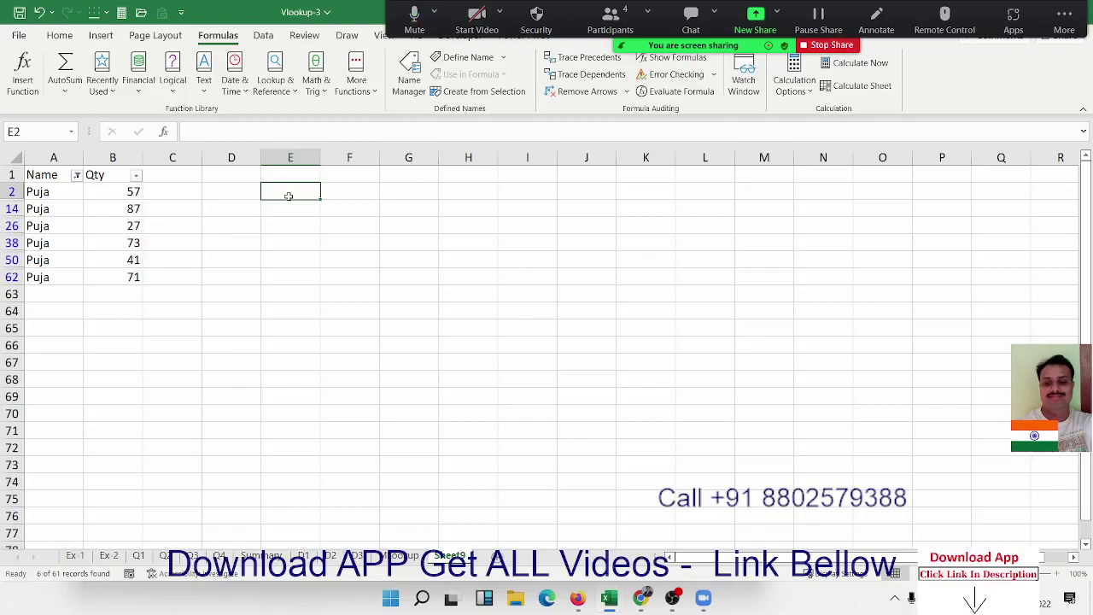
type("57")
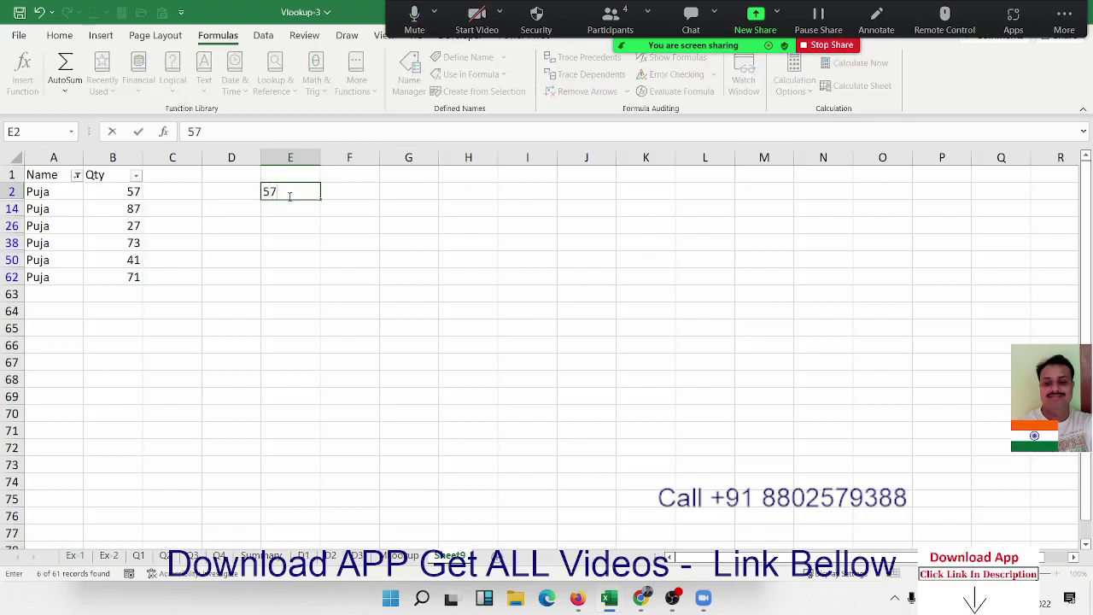
type(",87,")
type("27,")
type("73,")
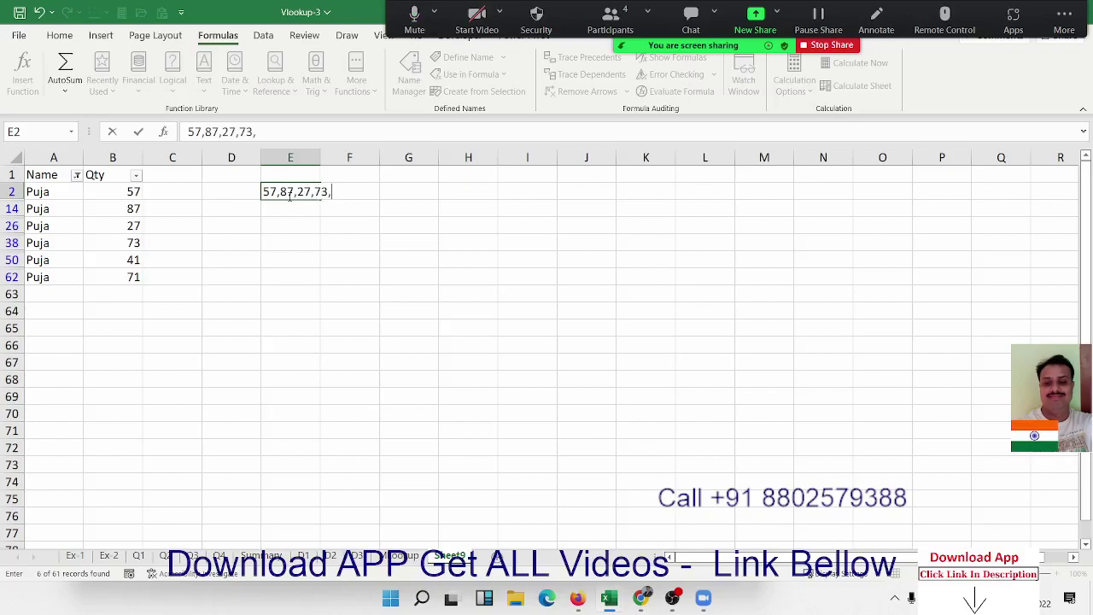
type("41,7")
type("1")
key("Return")
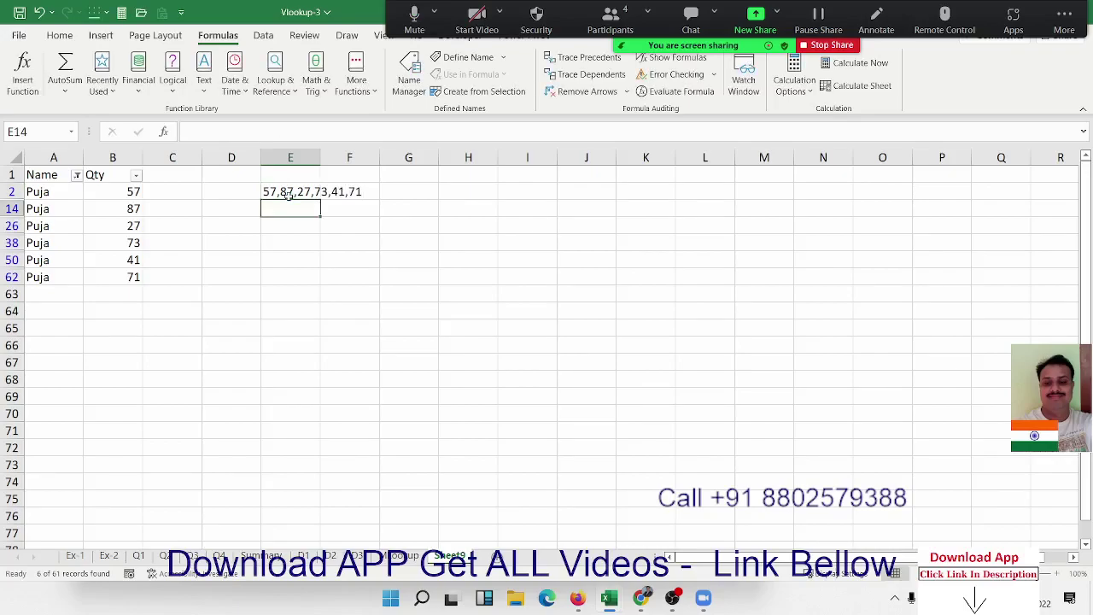
key("ctrl+shift+l")
Step: Move E2's quantity list into F4, replacing the 57 beside Puja
left_click(289, 195)
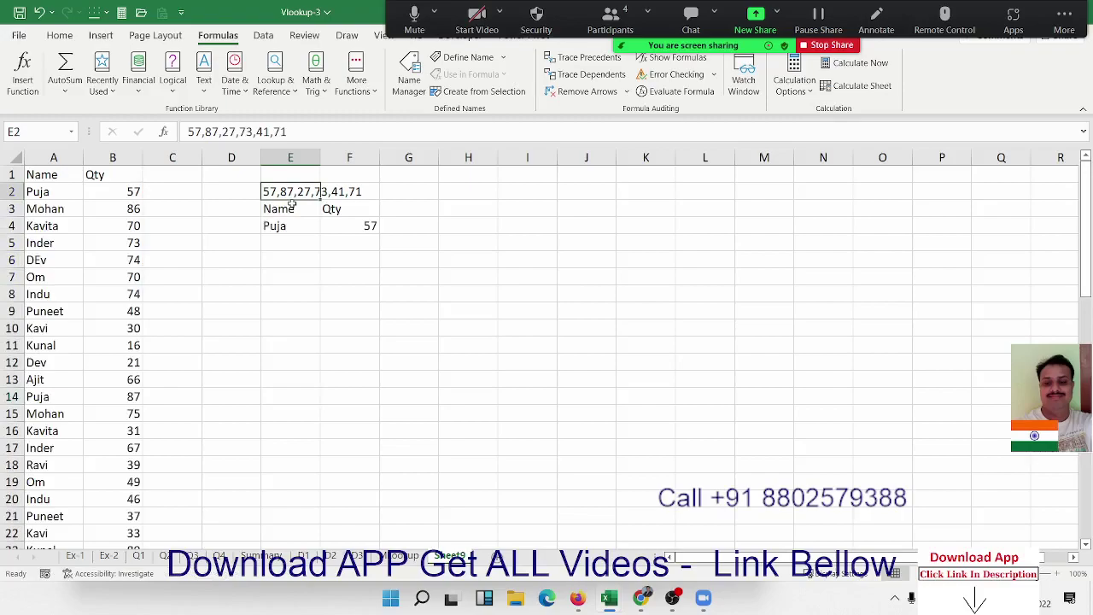
mouse_move(292, 201)
left_mouse_down()
mouse_move(357, 207)
mouse_move(359, 227)
left_mouse_up()
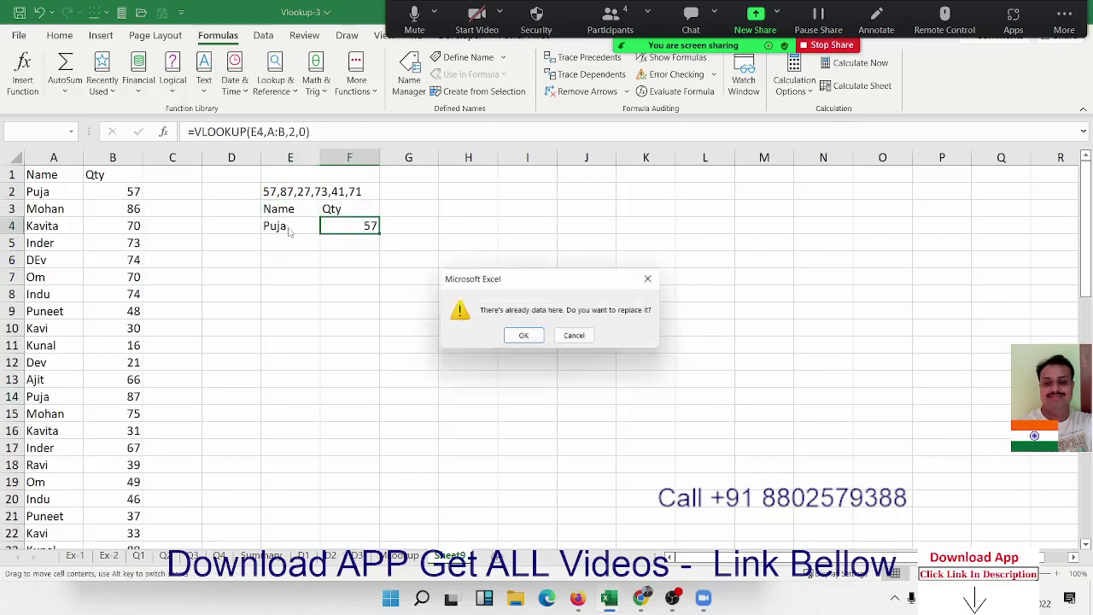
left_click(533, 339)
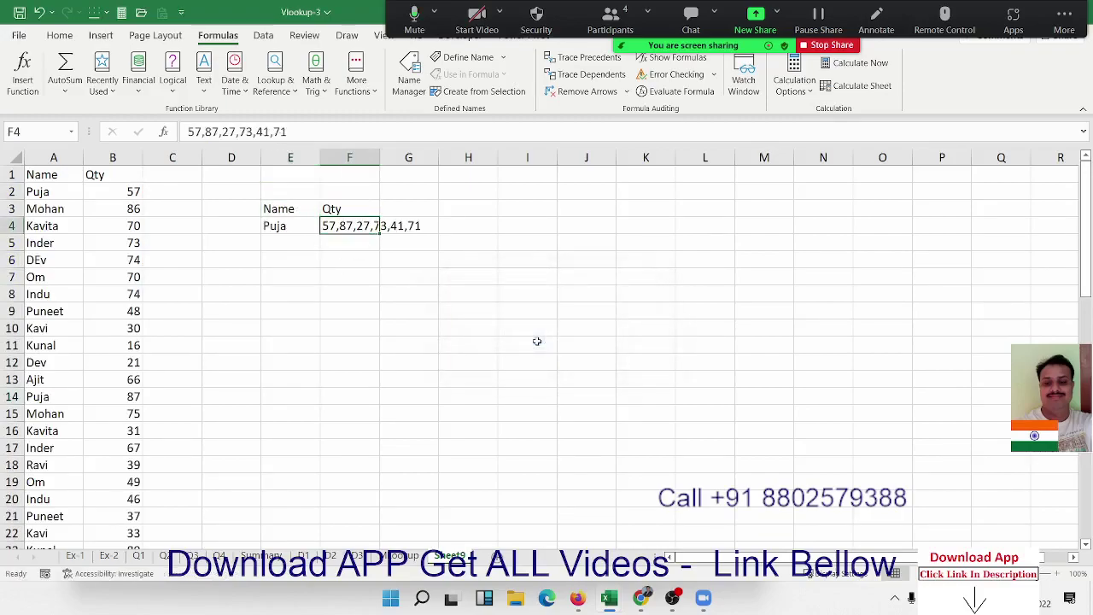
Step: Save the Vlookup-3 workbook and mute the Zoom microphone
left_click(343, 288)
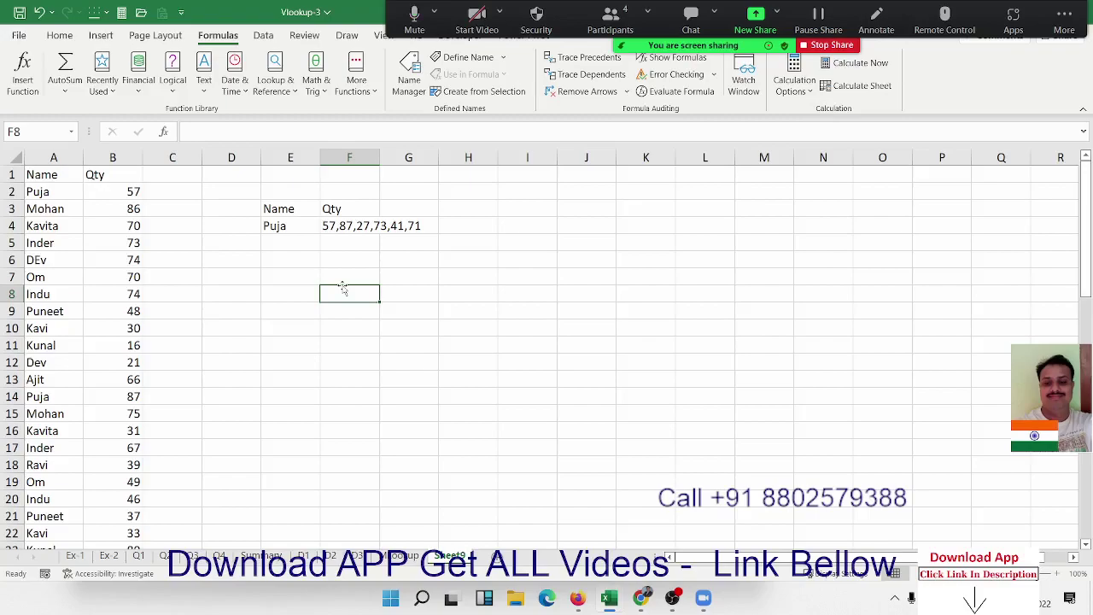
left_click(351, 239)
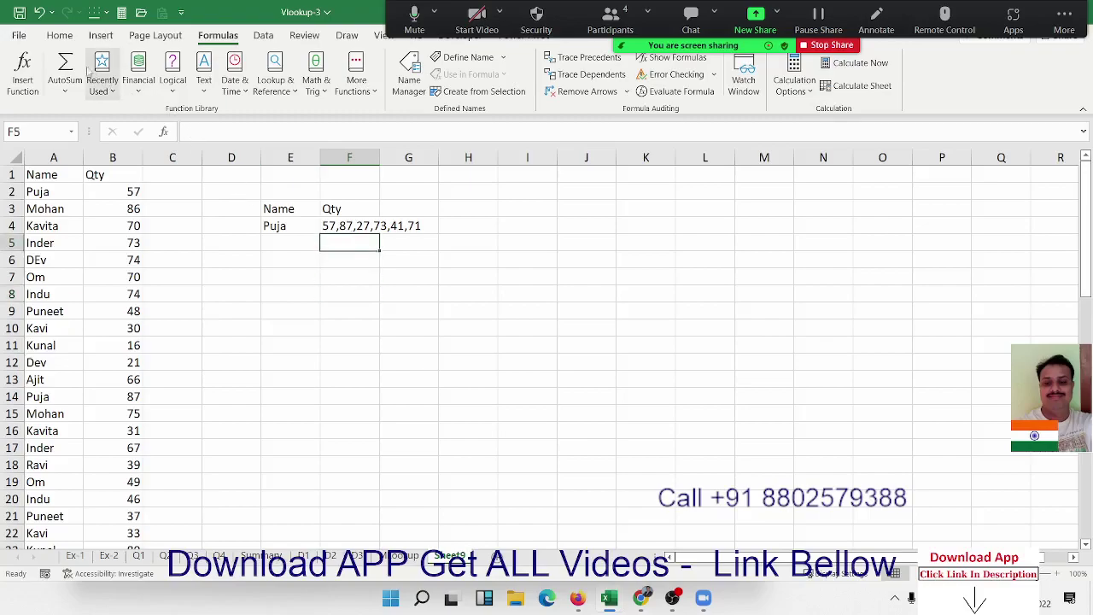
left_click(19, 13)
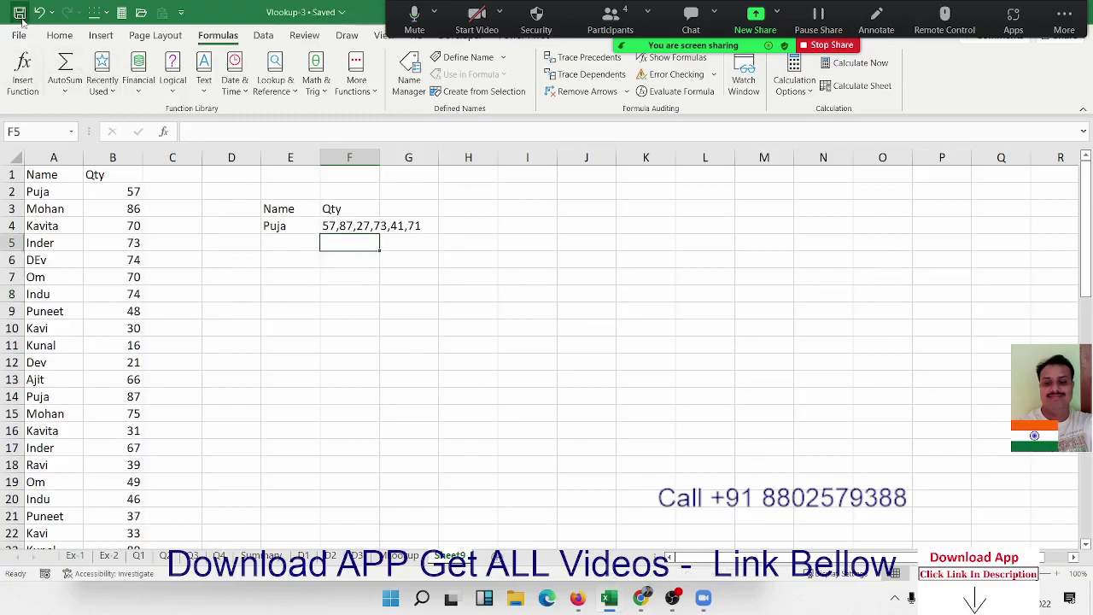
left_click(415, 22)
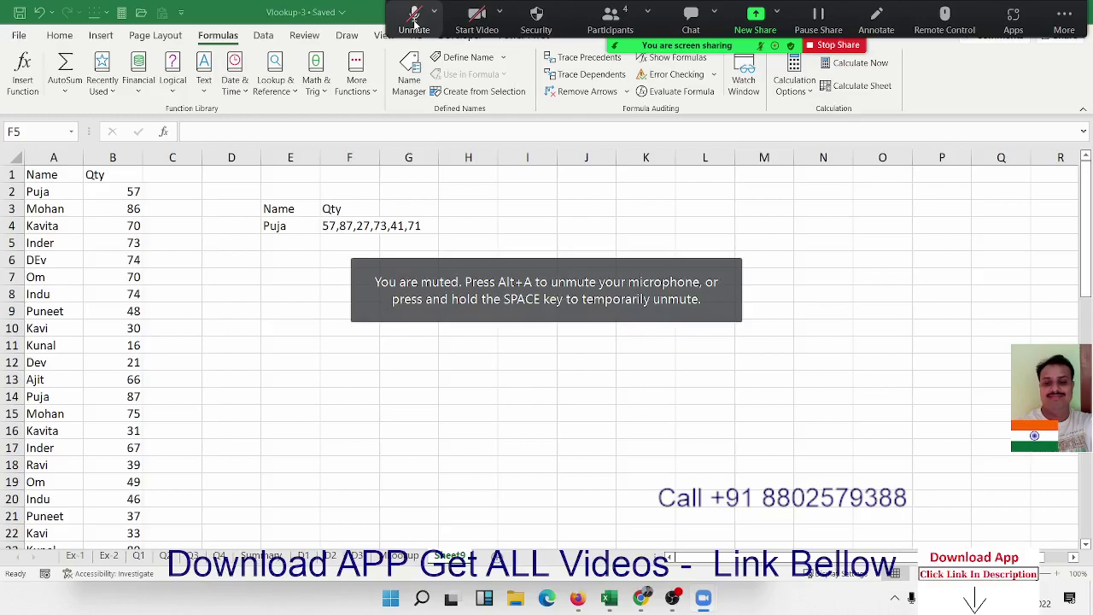
Step: Show the desktop with Win+D, glance at the participants list, and unmute the microphone
key("super+d")
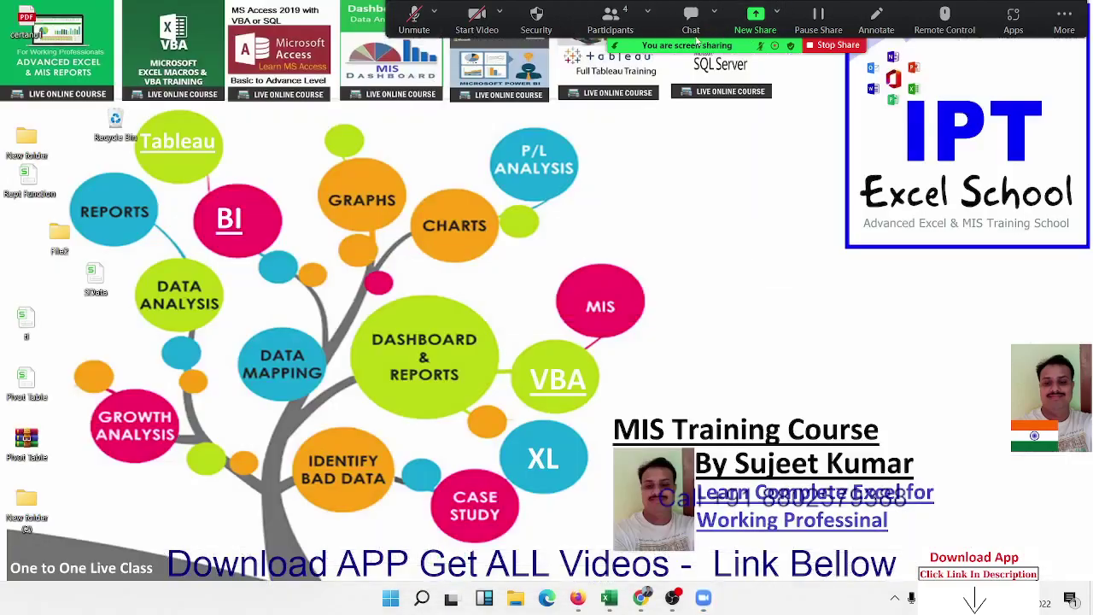
left_click(636, 28)
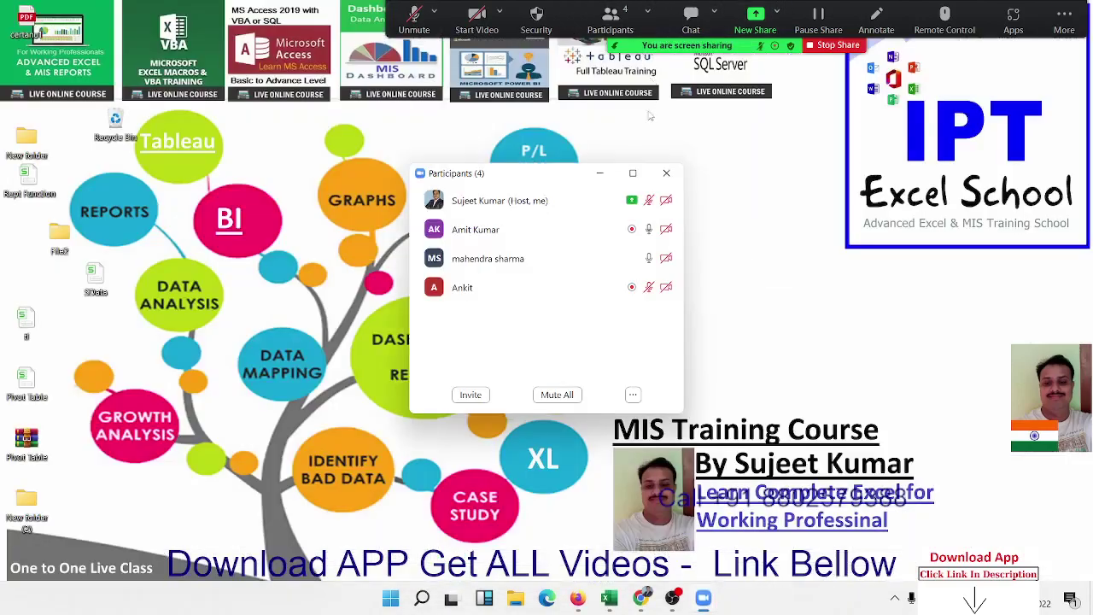
left_click(667, 175)
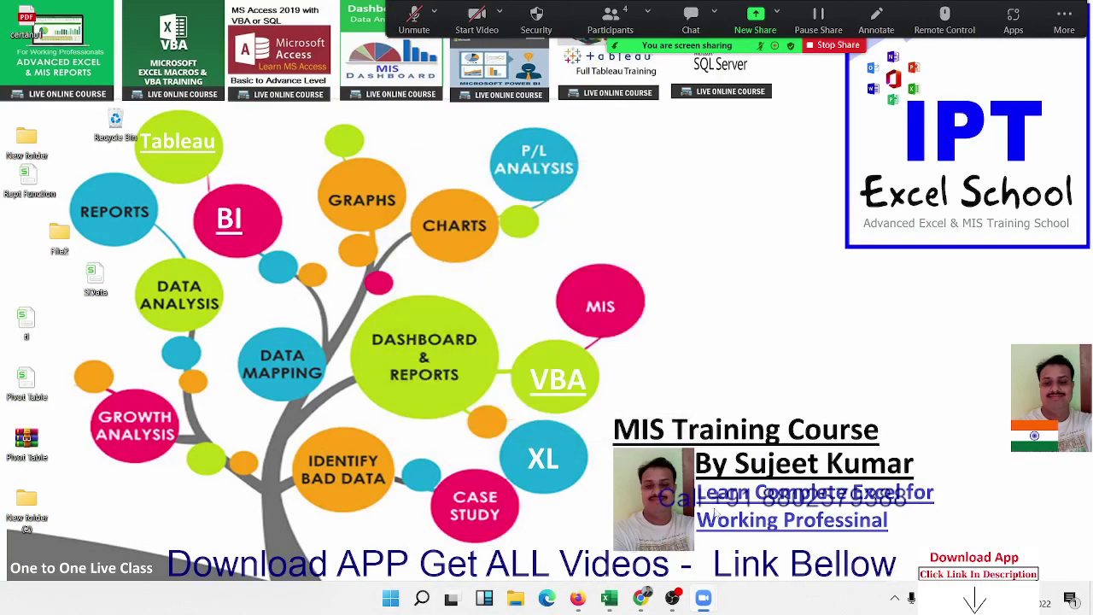
mouse_move(648, 610)
left_click(413, 20)
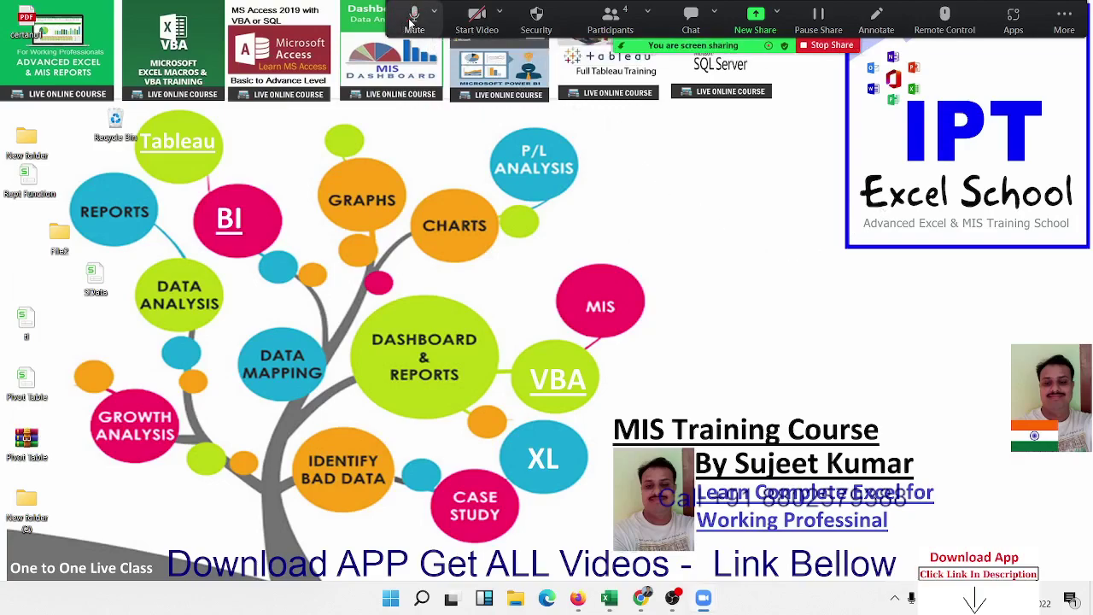